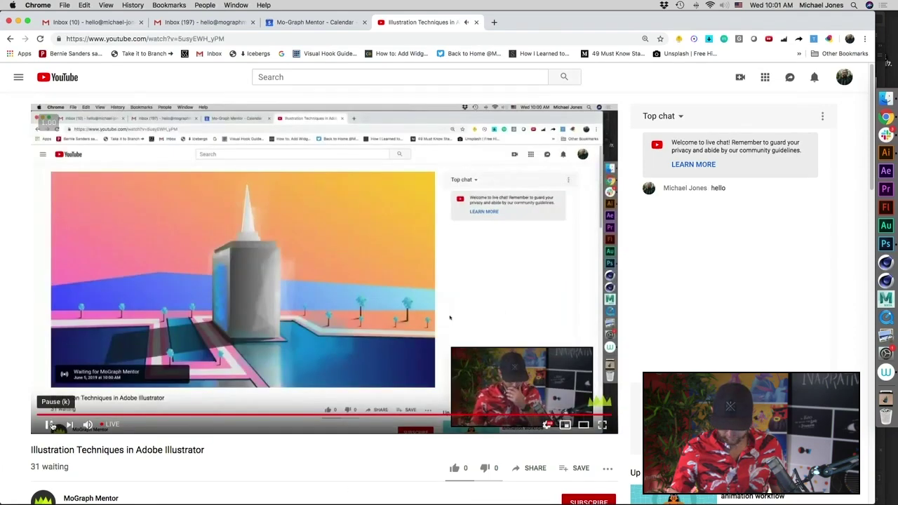
- Pause the live stream video on YouTube and minimize the browser window
left_click(49, 425)
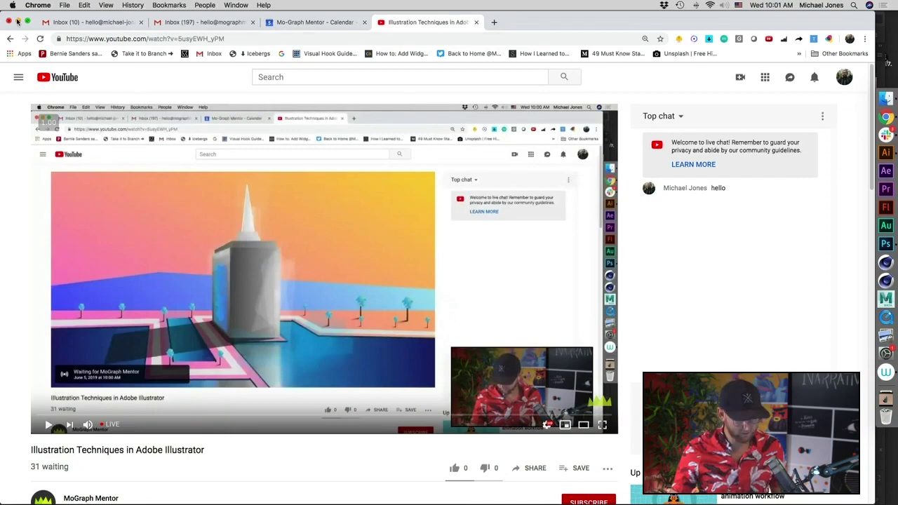
scroll(469, 303, "down", 3)
scroll(473, 300, "up", 3)
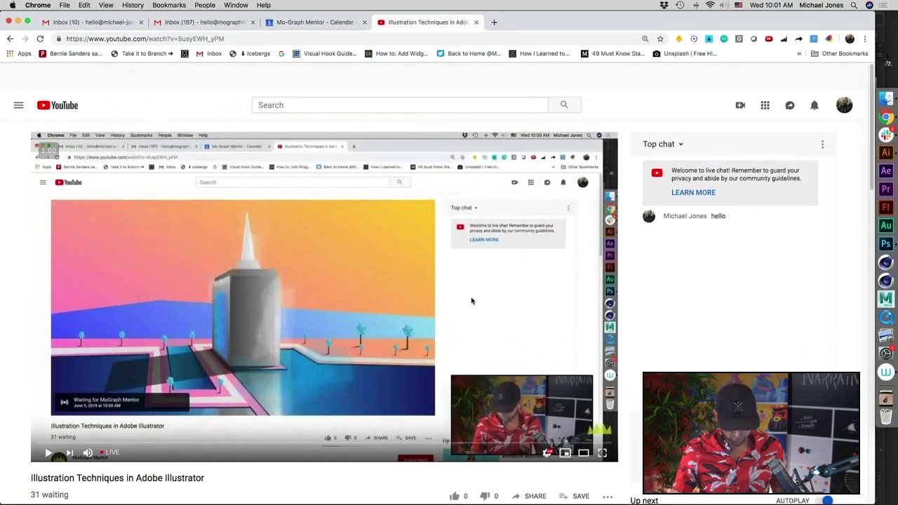
left_click(17, 21)
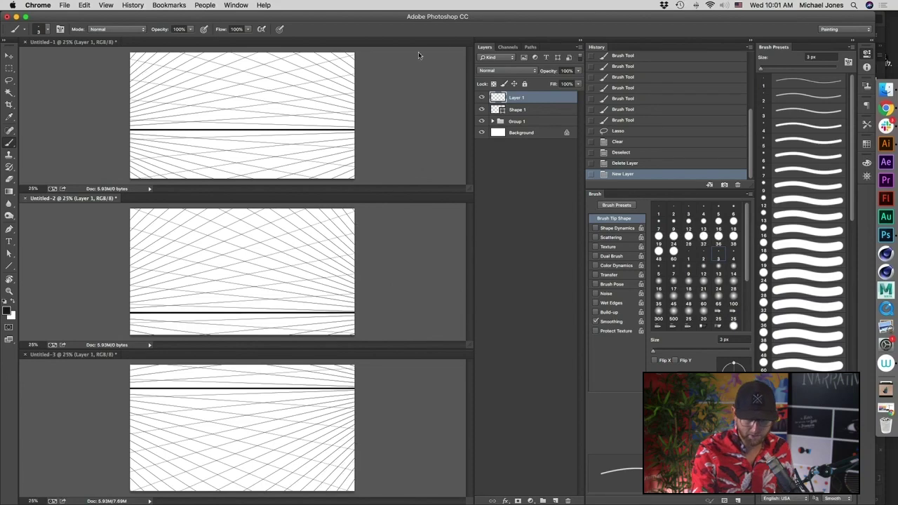
- Switch to Photoshop with its three open perspective grid documents
left_click(243, 8)
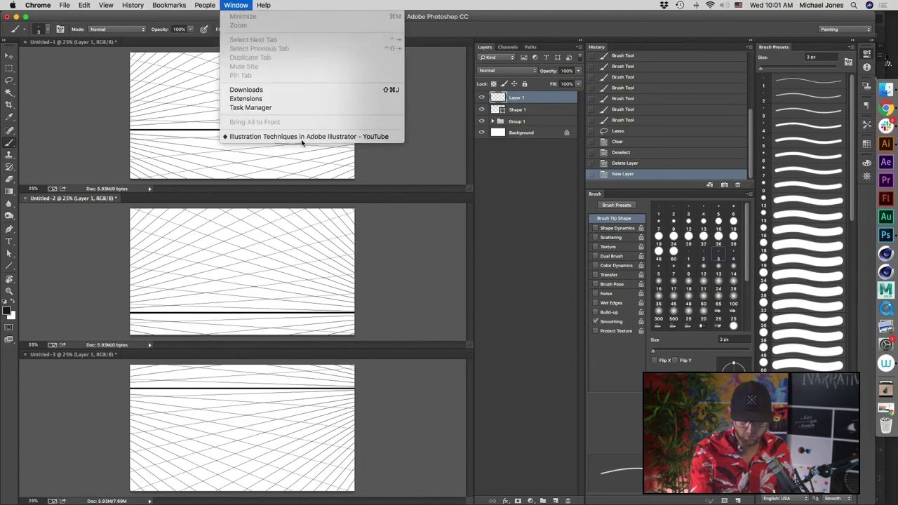
mouse_move(205, 6)
left_click(502, 192)
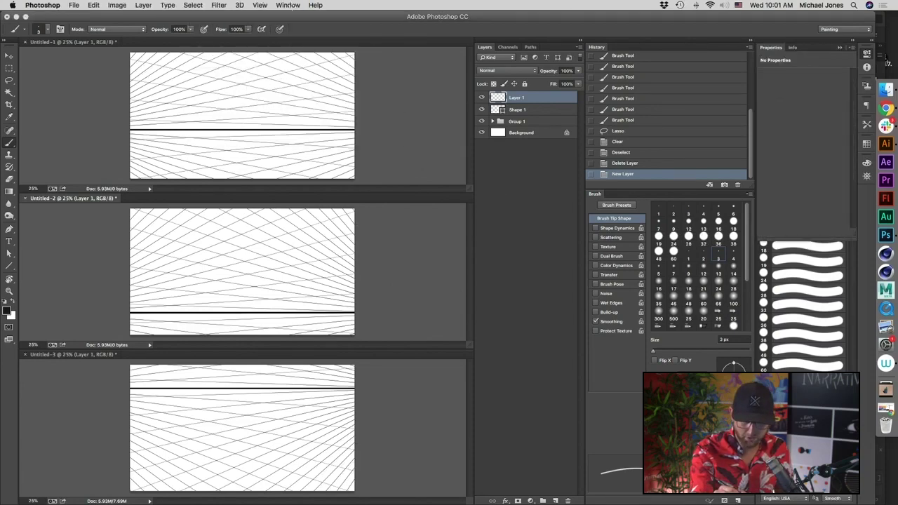
- Look through the arrangement options for the open document windows
left_click(288, 5)
mouse_move(315, 6)
mouse_move(288, 6)
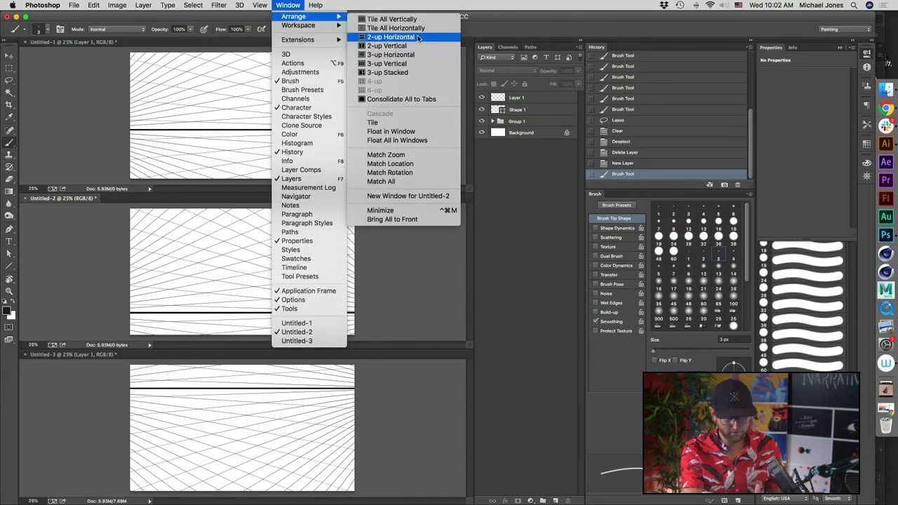
left_click(225, 325)
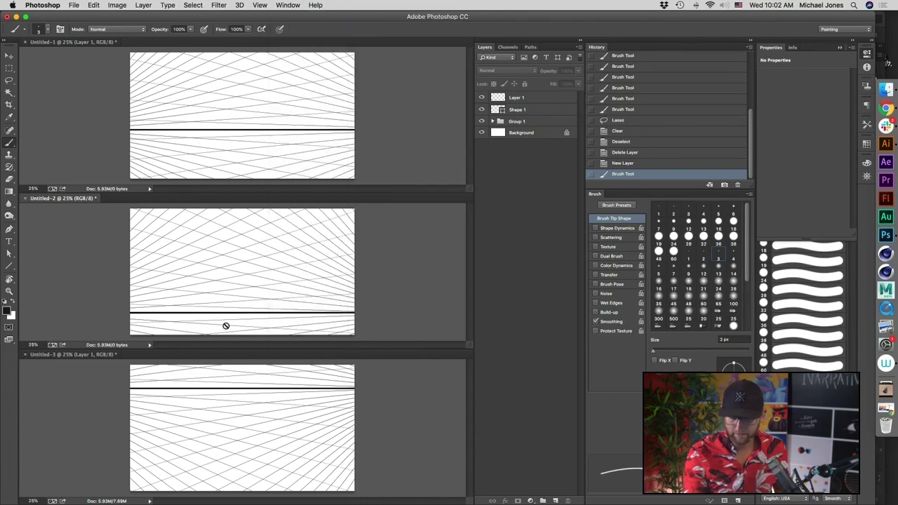
- Inspect the polygon layers inside Group 1 of Untitled-1 and collapse the group again
left_click(372, 137)
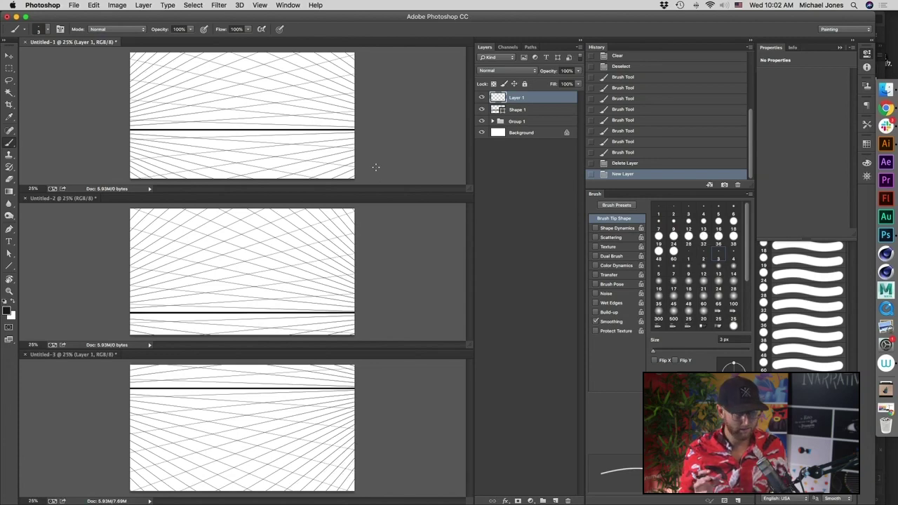
left_click(522, 121)
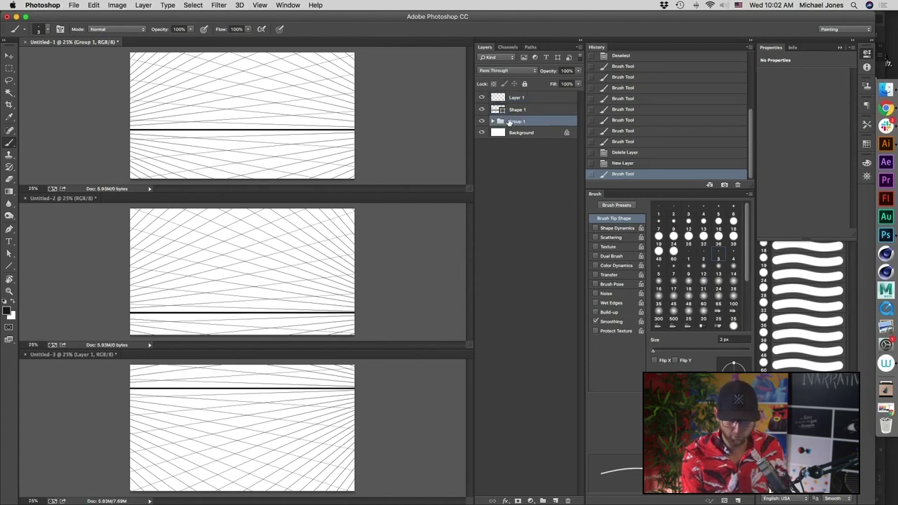
left_click(493, 120)
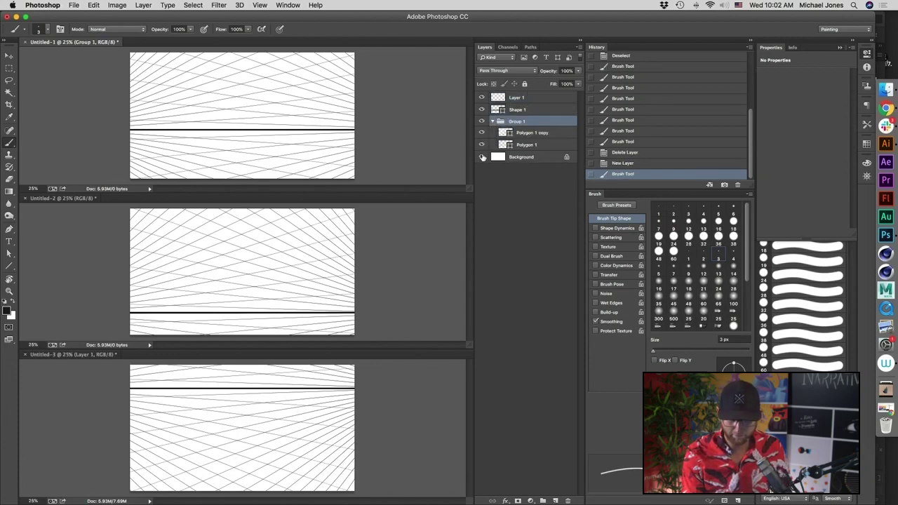
left_click(544, 133)
key("v")
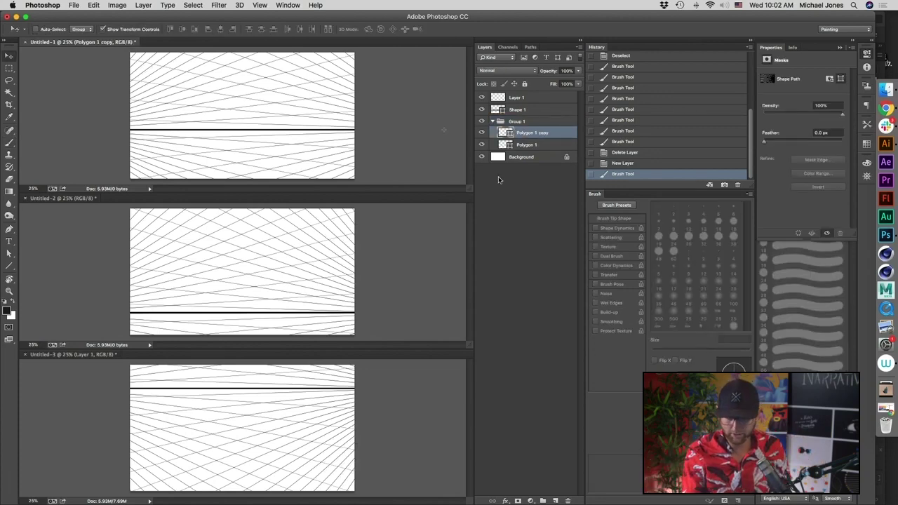
left_click(492, 121)
- Toggle the visibility of Shape 1 and view the Untitled-1 grid in full-screen mode, returning to the tiled documents
left_click(481, 110)
key("super+equal")
left_click(481, 110)
key("f")
left_click_drag(377, 350, 213, 296)
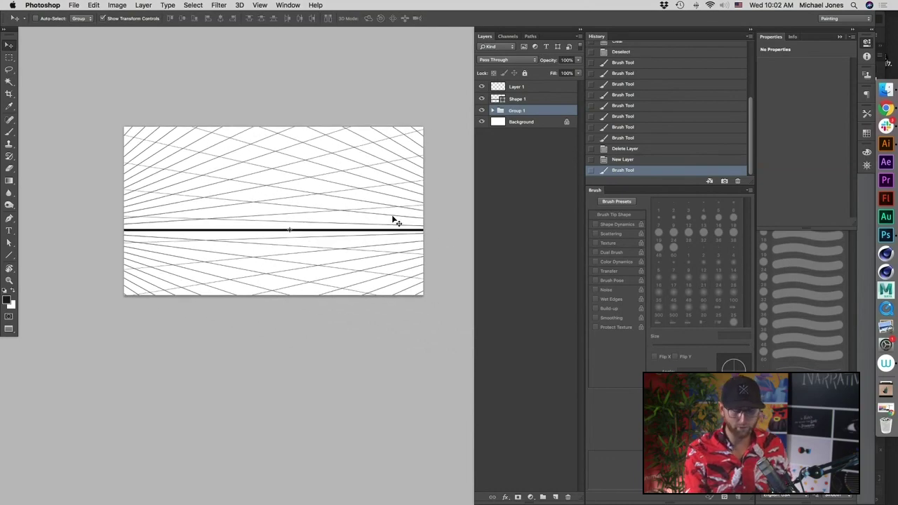
key("f")
key("f")
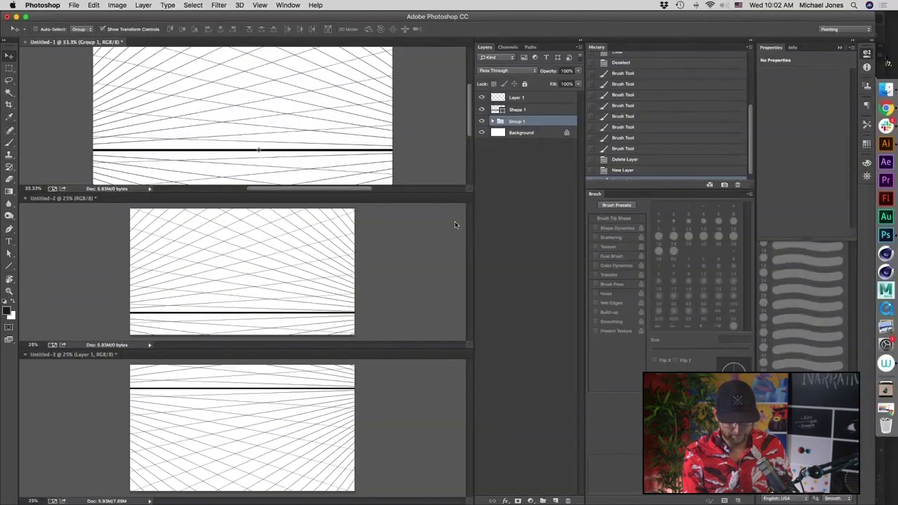
key("super+minus")
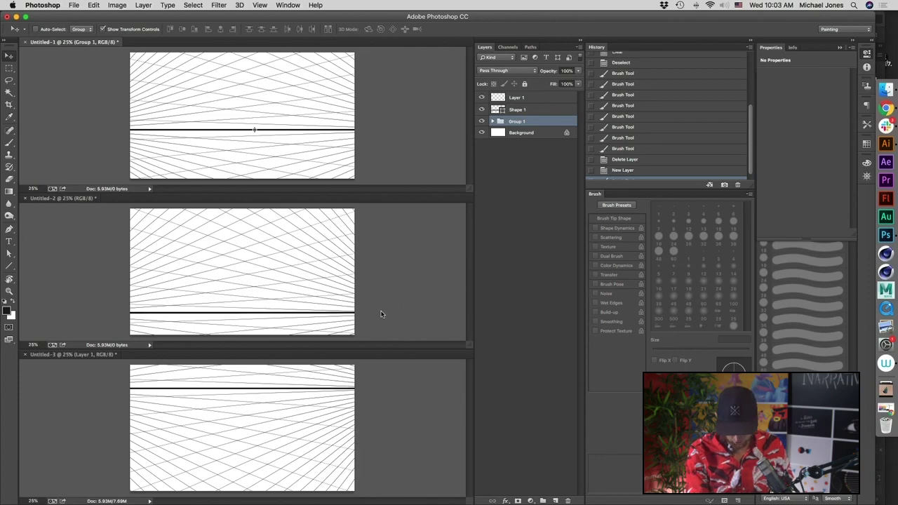
- Sketch the laptop screen's four-sided outline on Layer 1 of Untitled-1 with a 3 px brush, following the perspective grid
left_click(527, 99)
key("b")
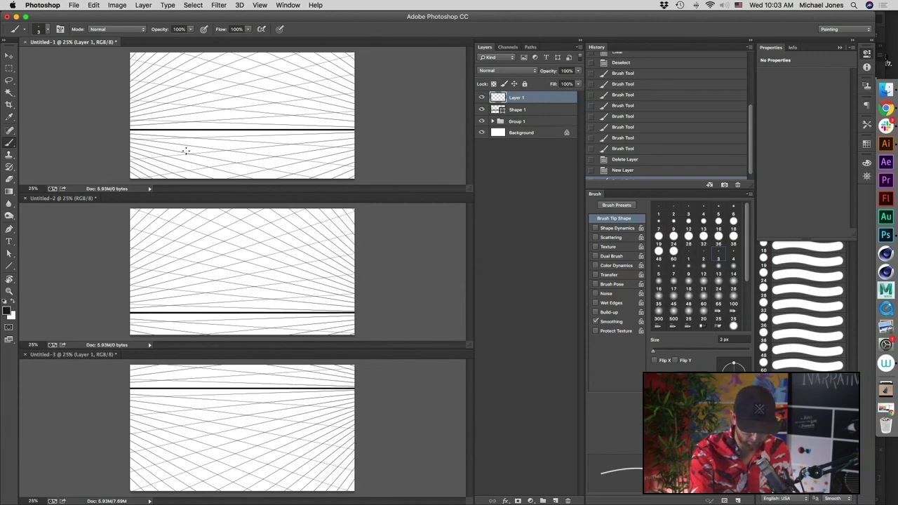
left_click_drag(188, 145, 193, 89)
mouse_move(192, 142)
left_mouse_down()
mouse_move(191, 88)
mouse_move(190, 146)
left_mouse_up()
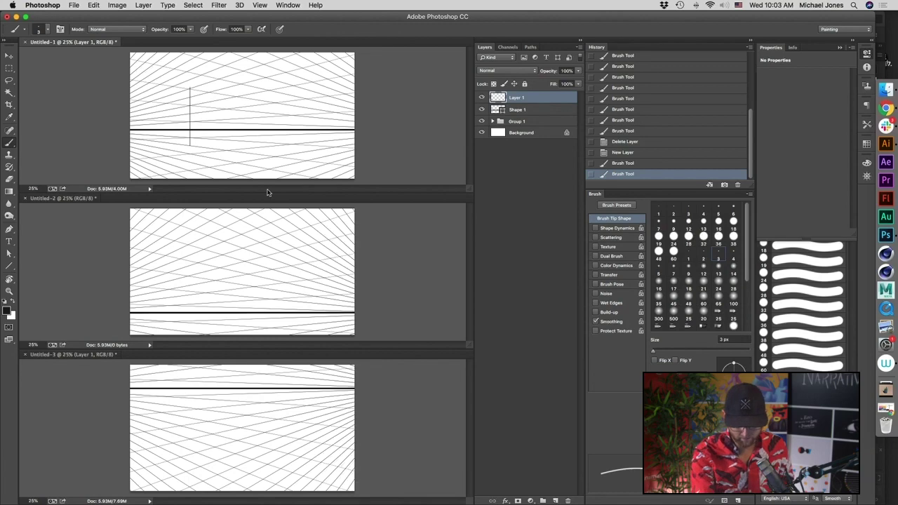
mouse_move(190, 89)
left_mouse_down()
mouse_move(270, 101)
mouse_move(190, 89)
left_mouse_up()
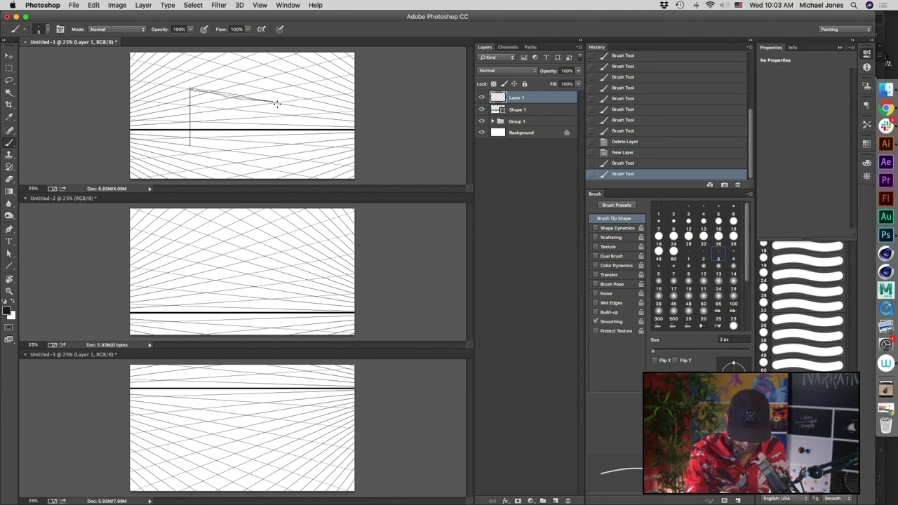
left_click_drag(272, 102, 272, 134)
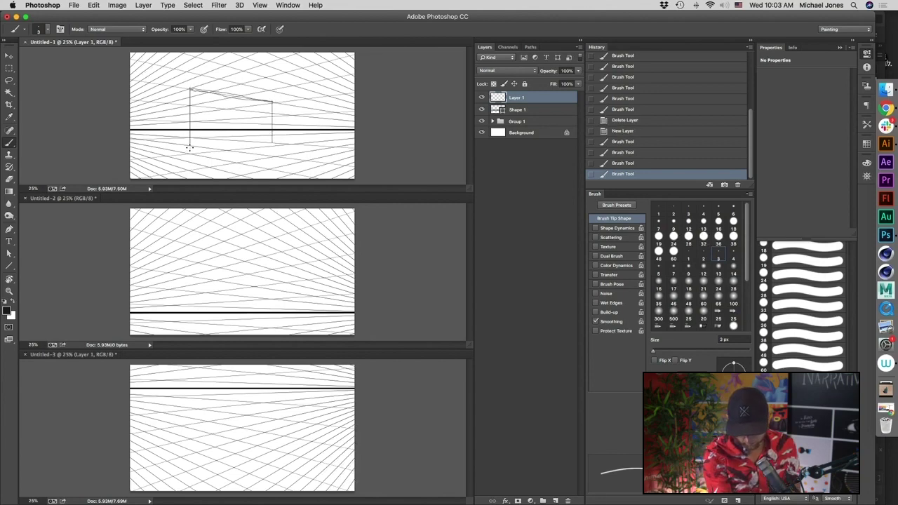
mouse_move(189, 145)
left_mouse_down()
mouse_move(270, 144)
mouse_move(191, 145)
mouse_move(262, 142)
left_mouse_up()
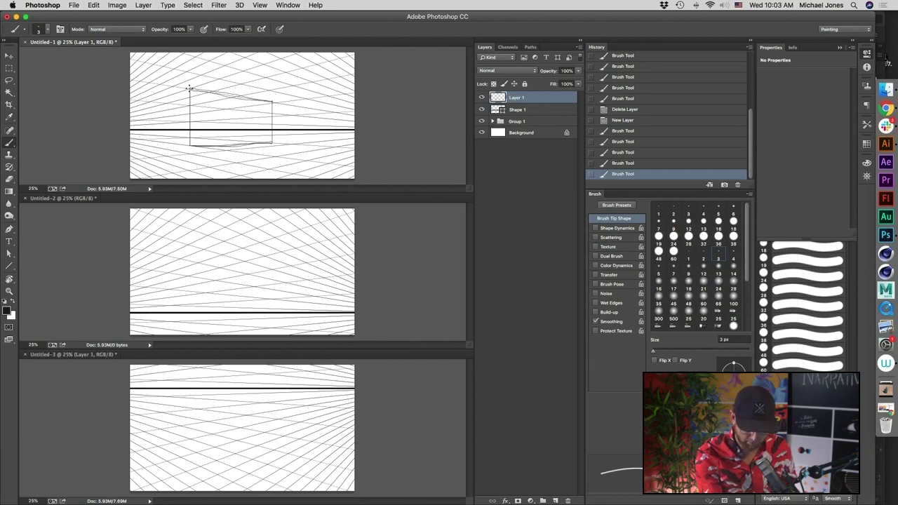
- Sketch the thin side edge of the laptop screen with vertical strokes beside its tallest edge
left_click_drag(188, 89, 185, 145)
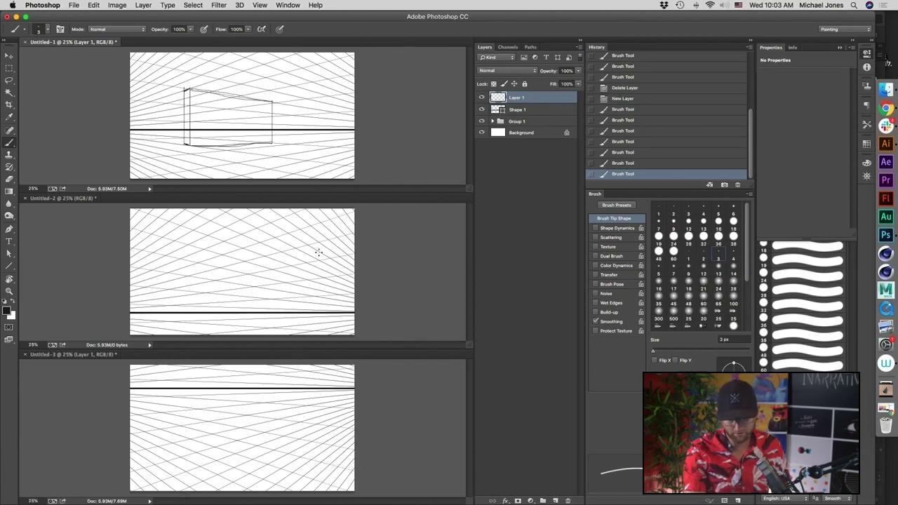
left_click_drag(187, 144, 186, 91)
left_click_drag(186, 143, 185, 97)
- Select the stray outermost vertical line of the screen's side edge with the Lasso tool and delete it
key("l")
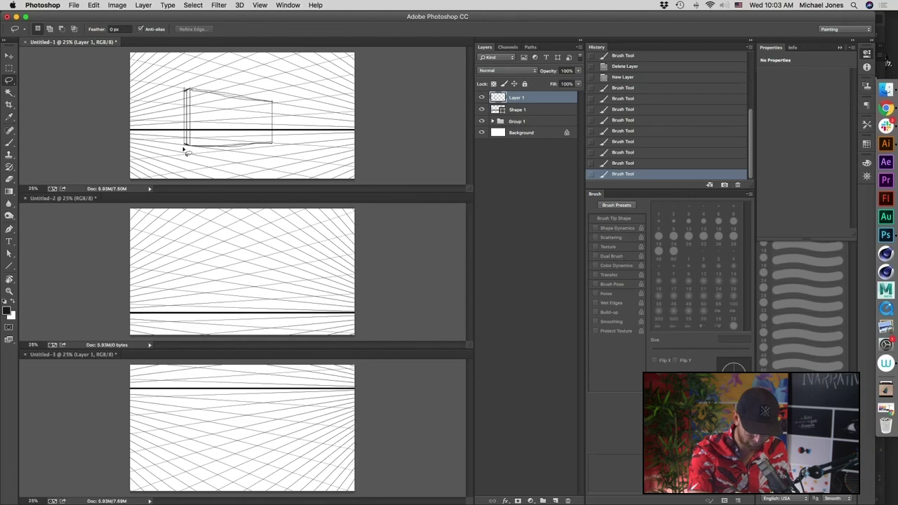
mouse_move(185, 145)
left_mouse_down()
mouse_move(181, 81)
mouse_move(183, 159)
left_mouse_up()
key("Delete")
key("ctrl+d")
key("b")
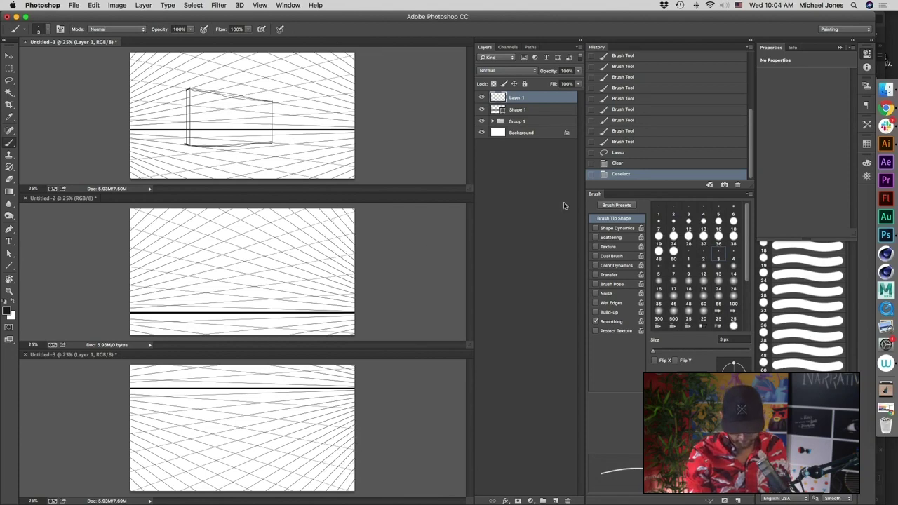
- Reinforce the screen's lower edge near the hinge corner and erase the excess lines along its lower and upper edges
left_click(190, 145)
mouse_move(190, 146)
left_mouse_down()
mouse_move(272, 141)
mouse_move(187, 145)
left_mouse_up()
key("e")
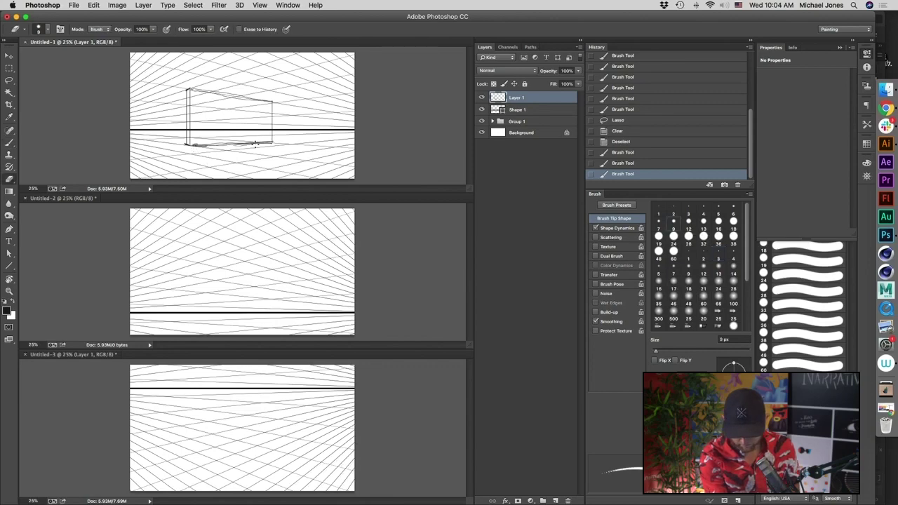
mouse_move(242, 146)
left_mouse_down()
mouse_move(273, 142)
mouse_move(193, 146)
left_mouse_up()
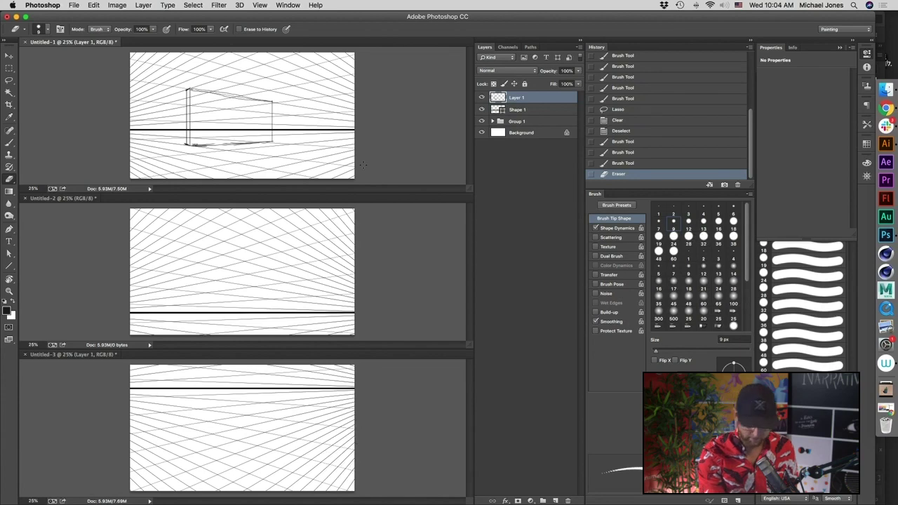
left_click_drag(197, 144, 208, 151)
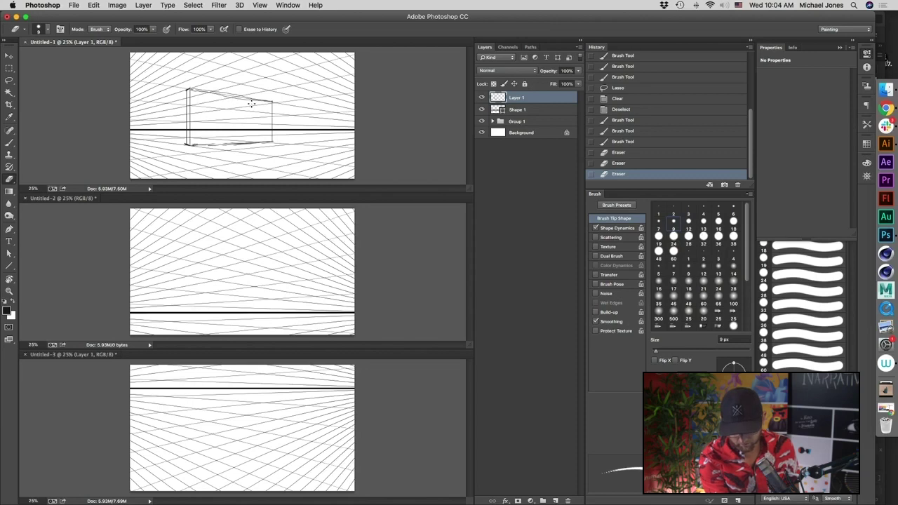
left_click_drag(317, 125, 298, 129)
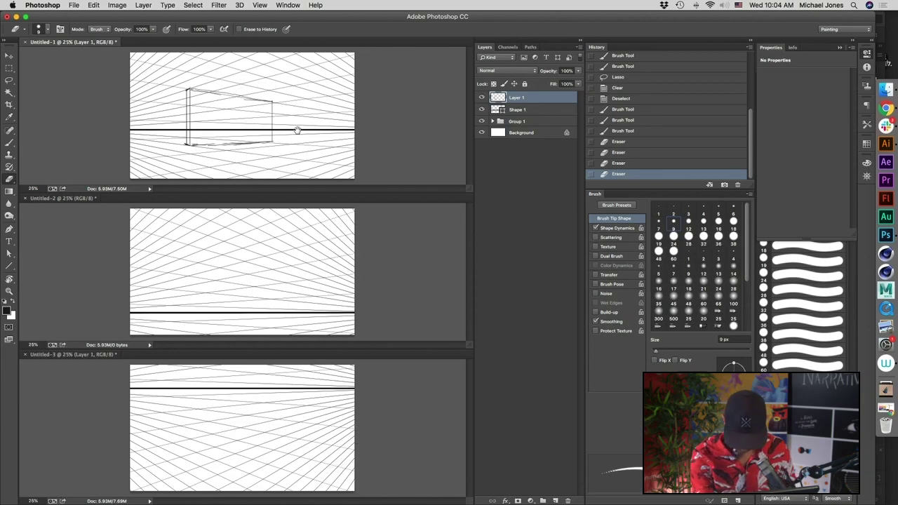
- Sketch the laptop's keyboard base as a thin slab extending forward from the screen's lower edge along the grid
key("b")
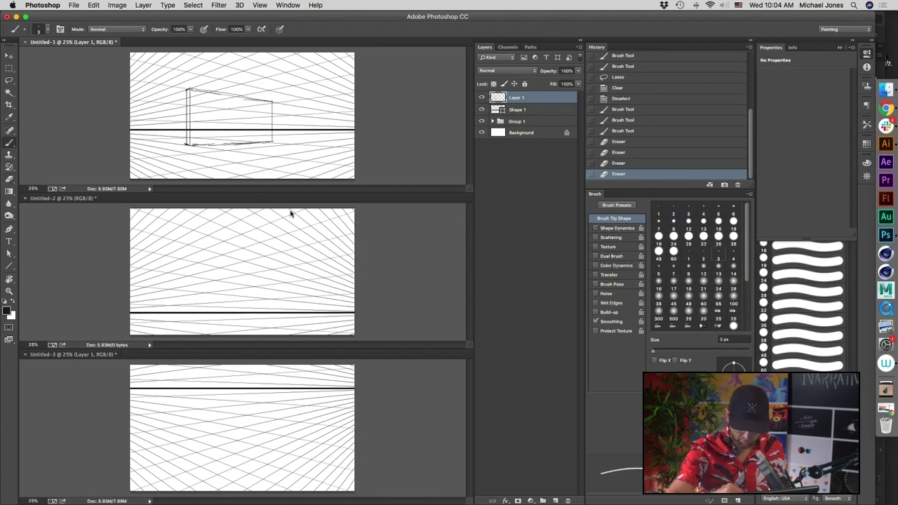
left_click_drag(187, 144, 240, 152)
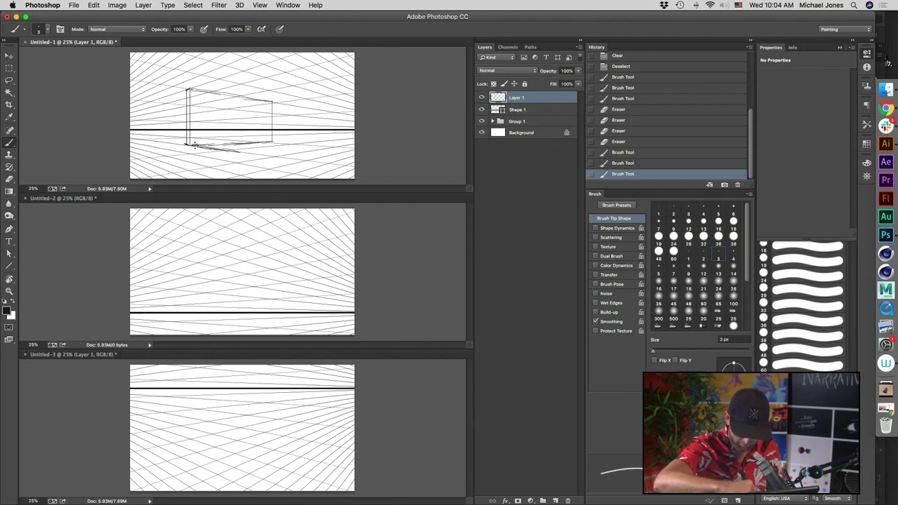
left_click(237, 155)
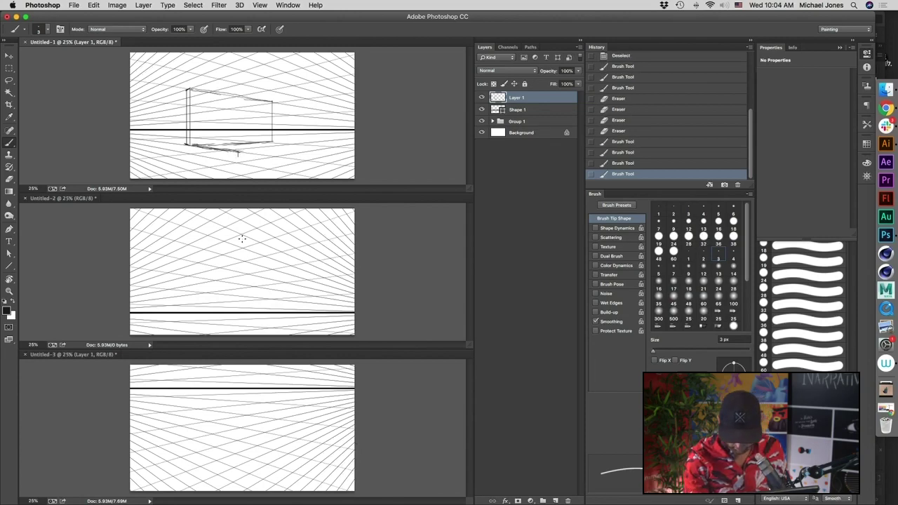
left_click_drag(239, 149, 297, 153)
mouse_move(239, 156)
left_mouse_down()
mouse_move(299, 148)
mouse_move(235, 156)
mouse_move(298, 148)
left_mouse_up()
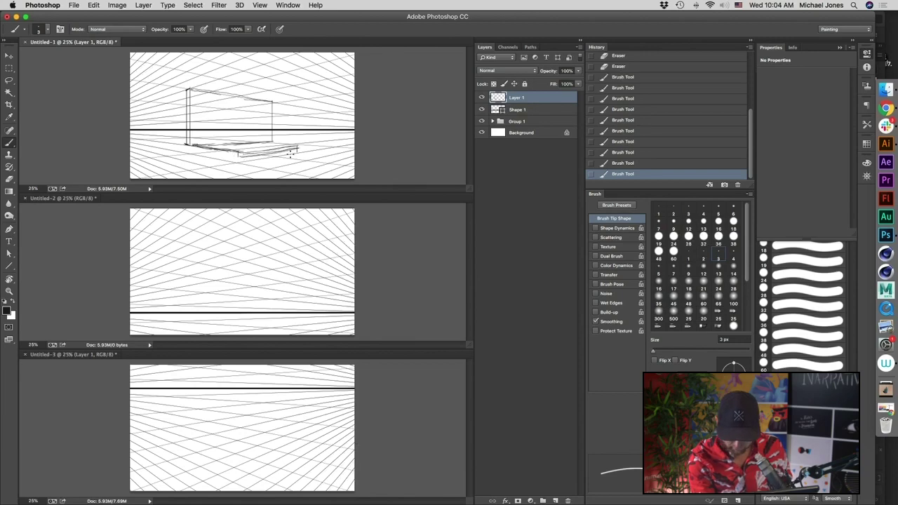
left_click_drag(184, 146, 225, 156)
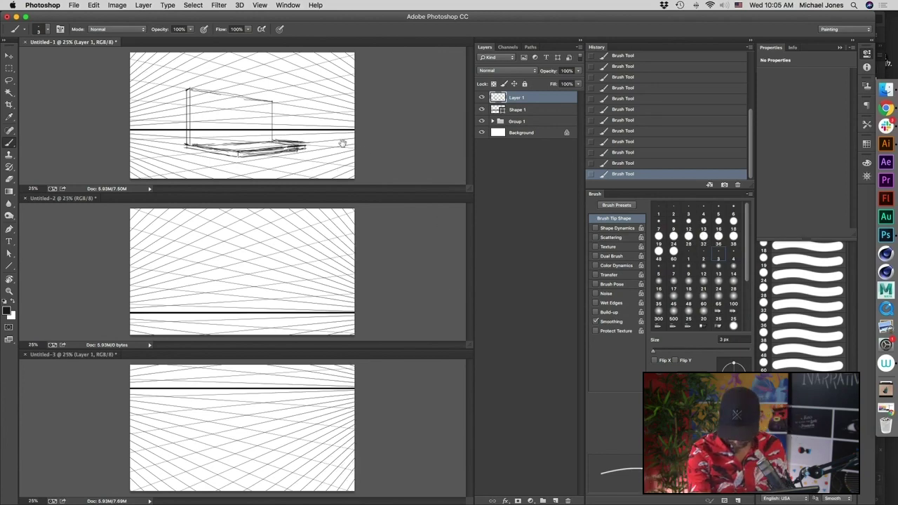
- Extend the far corner of the laptop base and redraw its rear edge from the screen's lower corner
key("super+equal")
key("super+equal")
scroll(379, 133, "down", 3)
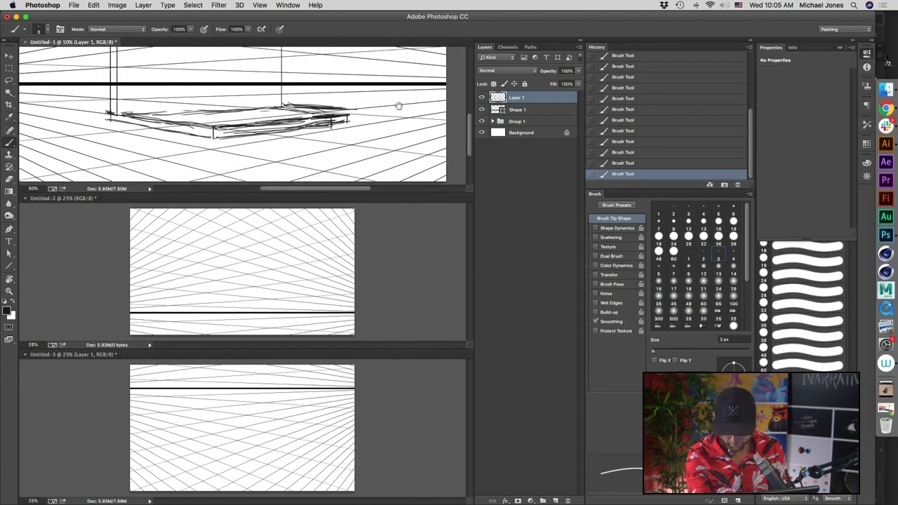
left_click_drag(353, 111, 352, 117)
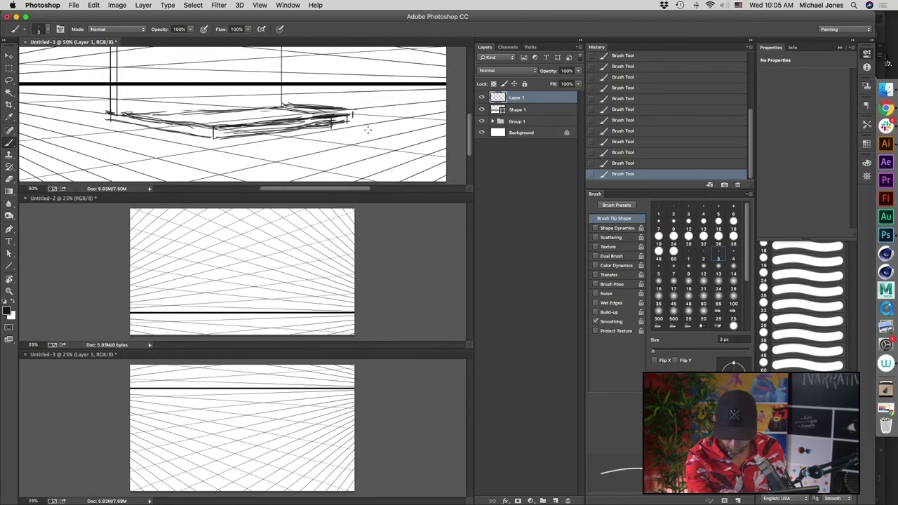
left_click_drag(284, 102, 354, 113)
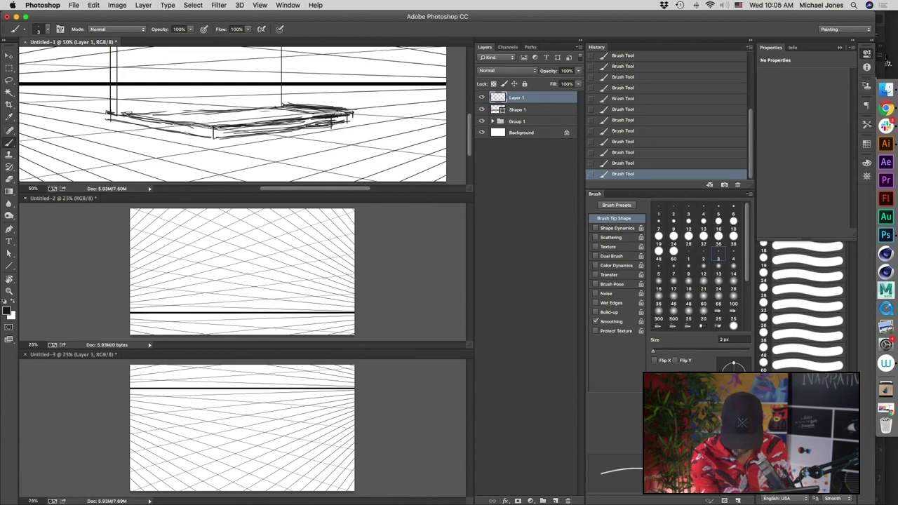
- Erase the messy overlapping strokes around the laptop base to clean up its outline
scroll(233, 127, "left", 1)
key("e")
mouse_move(285, 106)
left_mouse_down()
mouse_move(357, 109)
mouse_move(289, 103)
mouse_move(348, 121)
mouse_move(244, 131)
mouse_move(321, 123)
mouse_move(281, 150)
mouse_move(297, 170)
left_mouse_up()
key("b")
key("super+minus")
key("super+minus")
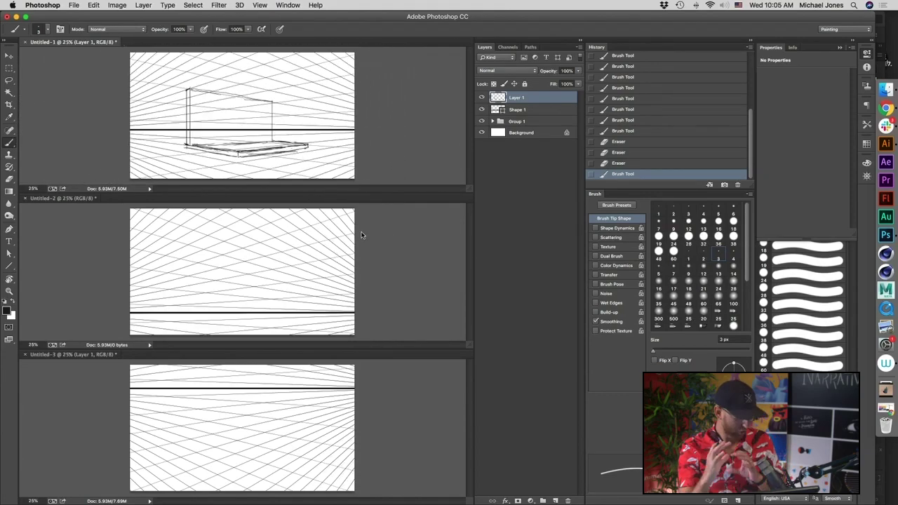
- Add inner bezel lines along the side and top edges of the laptop screen in Untitled-1
key("super+plus")
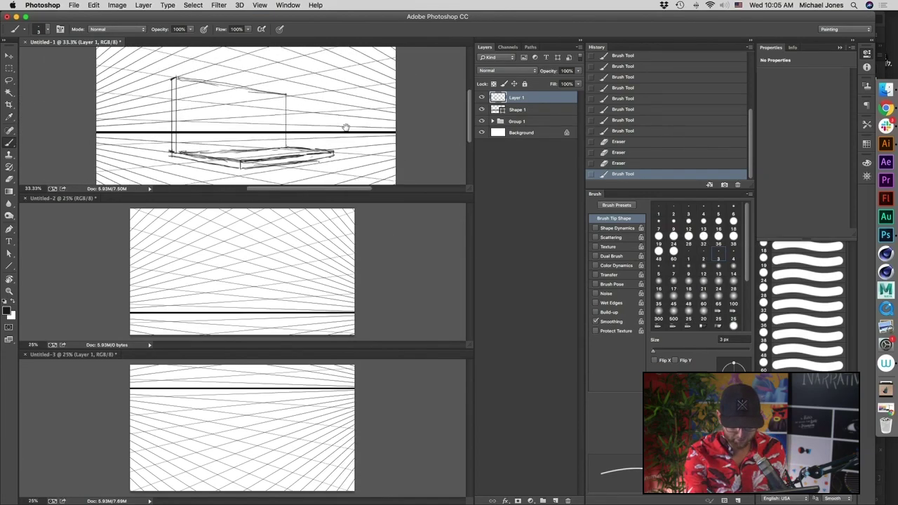
left_click_drag(202, 70, 208, 139)
mouse_move(203, 70)
left_mouse_down()
mouse_move(304, 87)
mouse_move(306, 131)
left_mouse_up()
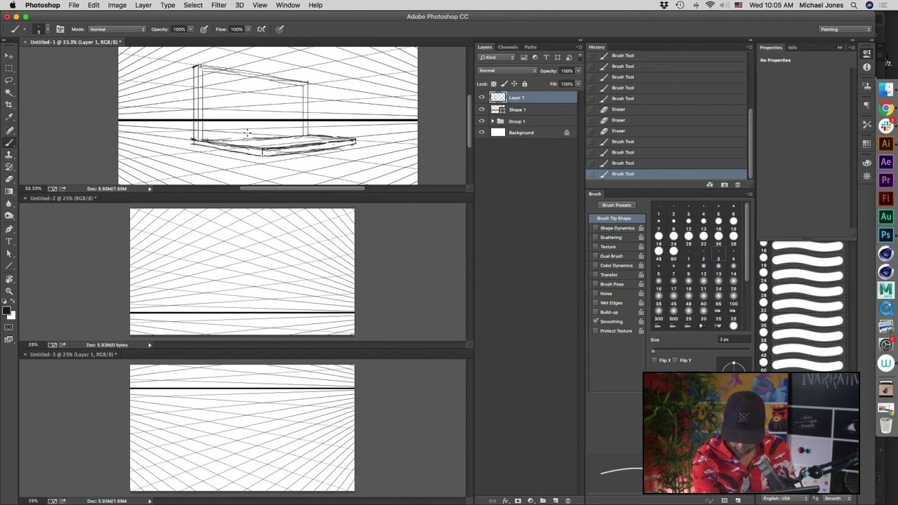
- Reinforce the laptop base's top surface with strokes following the grid from the hinge side toward the far corner
key("super+equal")
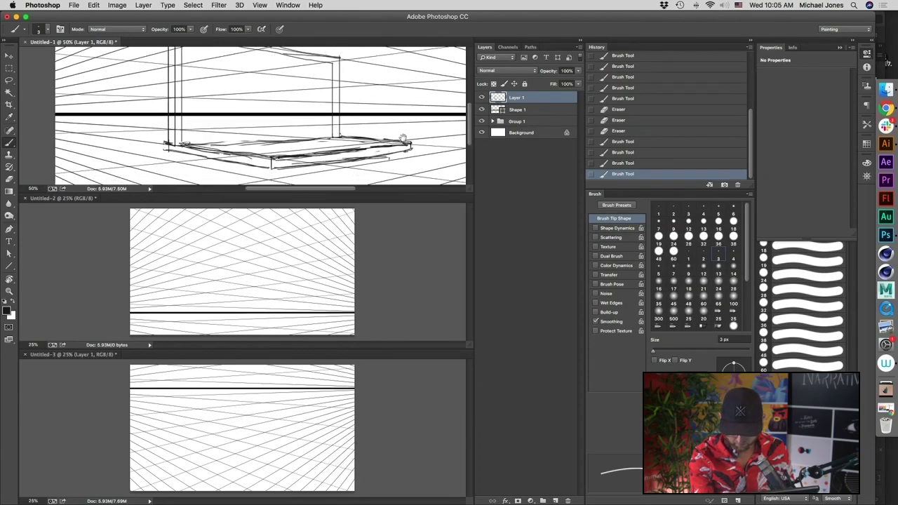
left_click_drag(228, 143, 354, 135)
left_click_drag(277, 147, 365, 138)
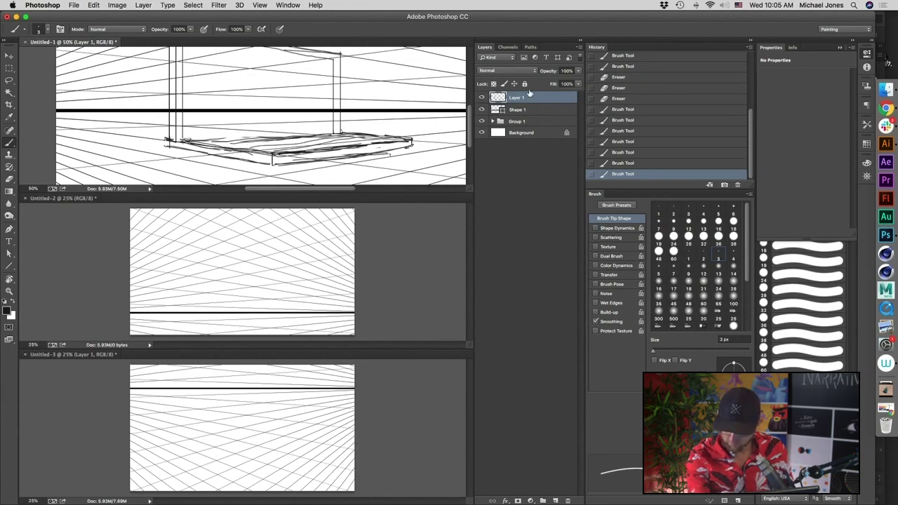
- Hide the Group 1 grid and the Shape 1 horizon line to view the laptop sketch alone
left_click(482, 121)
left_click_drag(451, 143, 440, 152)
key("super+minus")
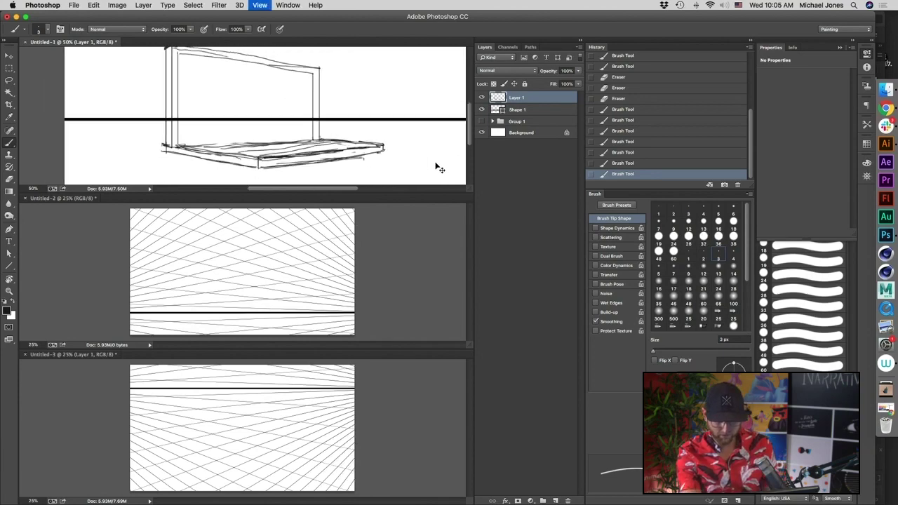
key("super+minus")
key("super+minus")
key("super+plus")
left_click(482, 110)
left_click_drag(386, 116, 422, 99)
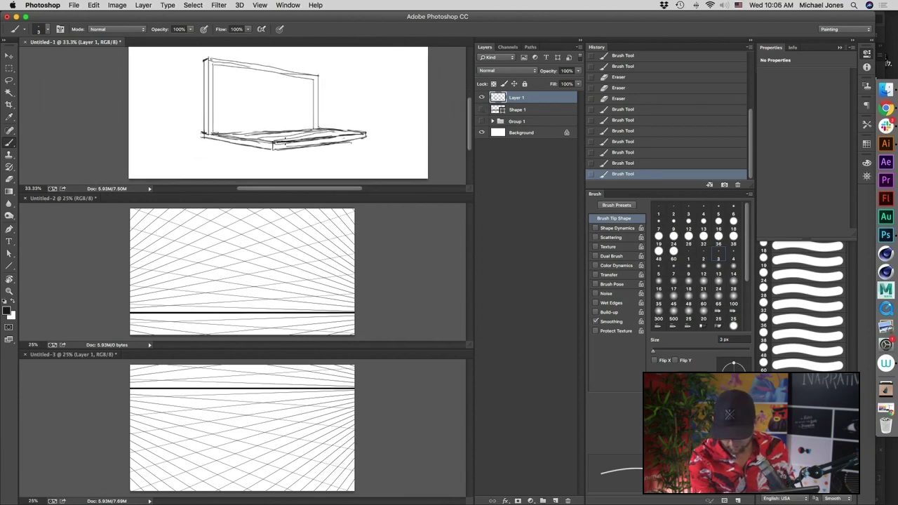
- Darken the front lower edge of the laptop base and show the grid and horizon line again
left_click_drag(277, 149, 361, 137)
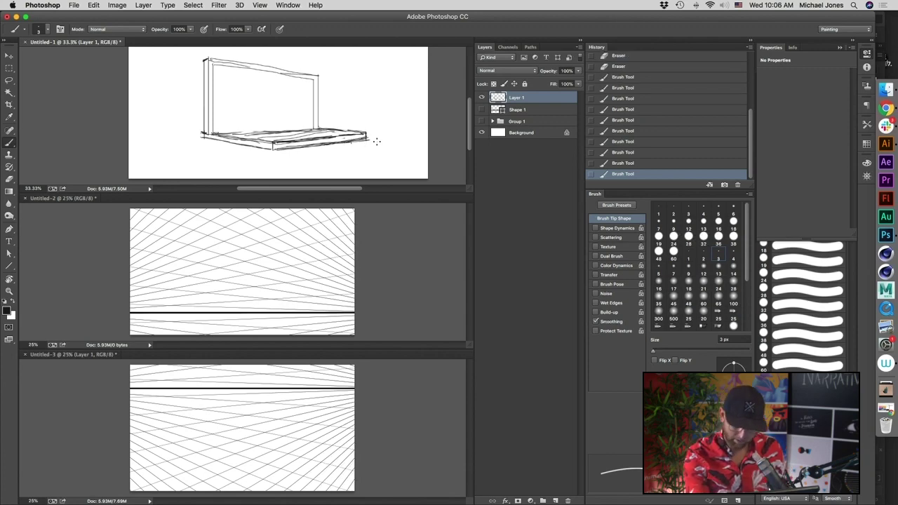
key("super+minus")
key("super+plus")
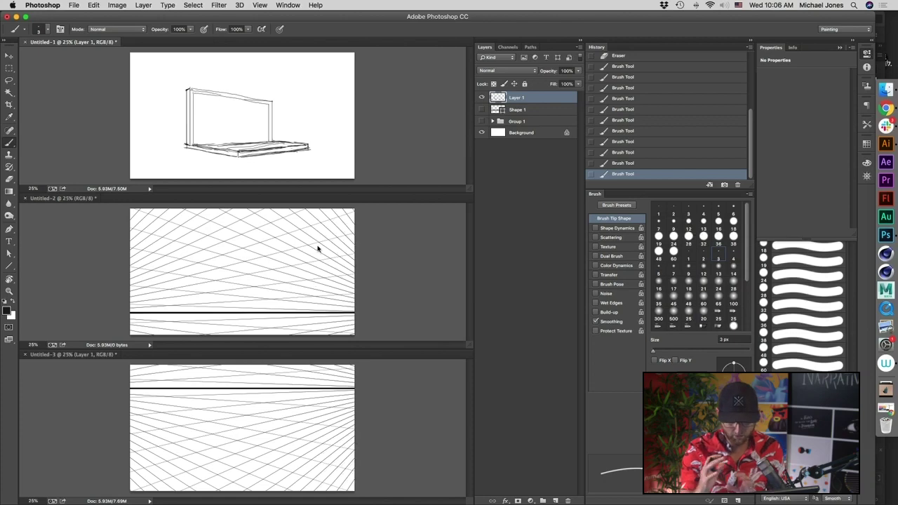
left_click_drag(481, 109, 481, 121)
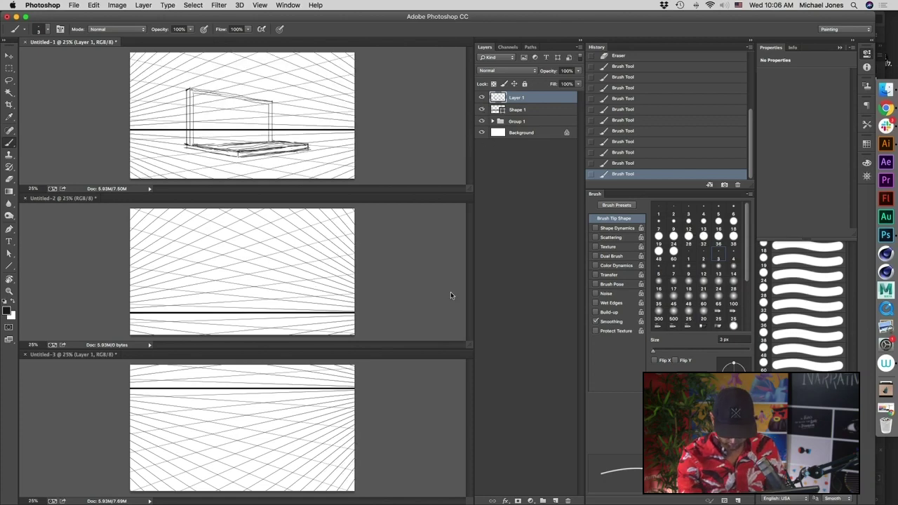
- On Layer 1 of Untitled-2, sketch the near vertical edge and receding top edge of a monitor's front face above the horizon
left_click(402, 254)
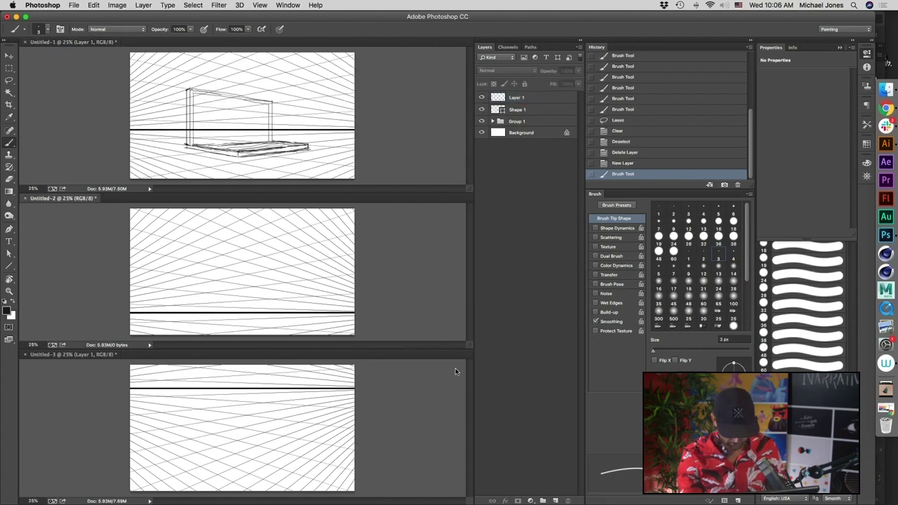
left_click(538, 99)
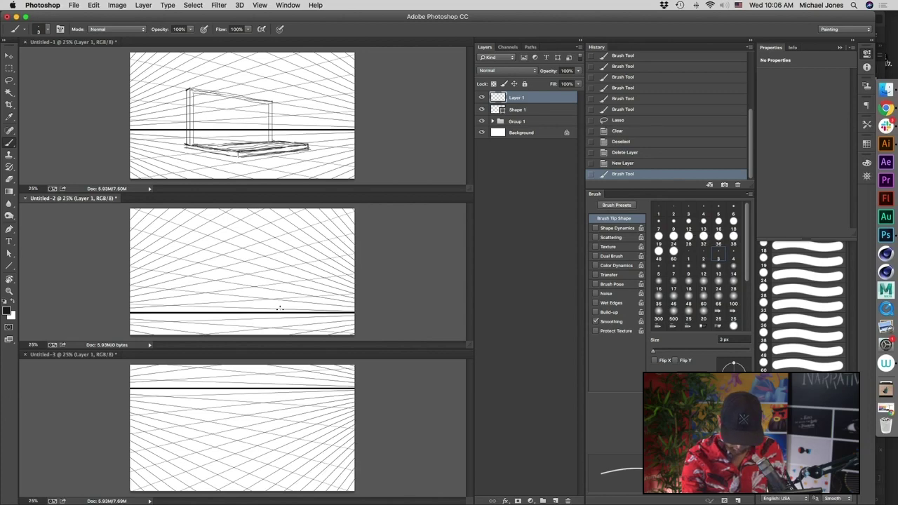
left_click_drag(280, 309, 286, 271)
left_click_drag(291, 236, 292, 236)
mouse_move(208, 260)
left_mouse_down()
mouse_move(281, 234)
mouse_move(209, 260)
left_mouse_up()
- With a 4 px brush, draw the front face's far vertical edge and a parallel vertical slightly inside it
key("bracketright")
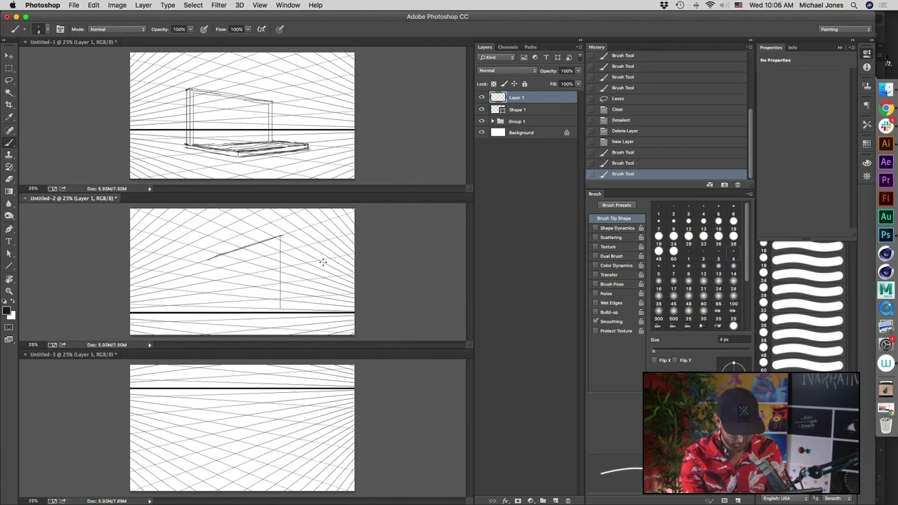
left_click_drag(207, 260, 207, 308)
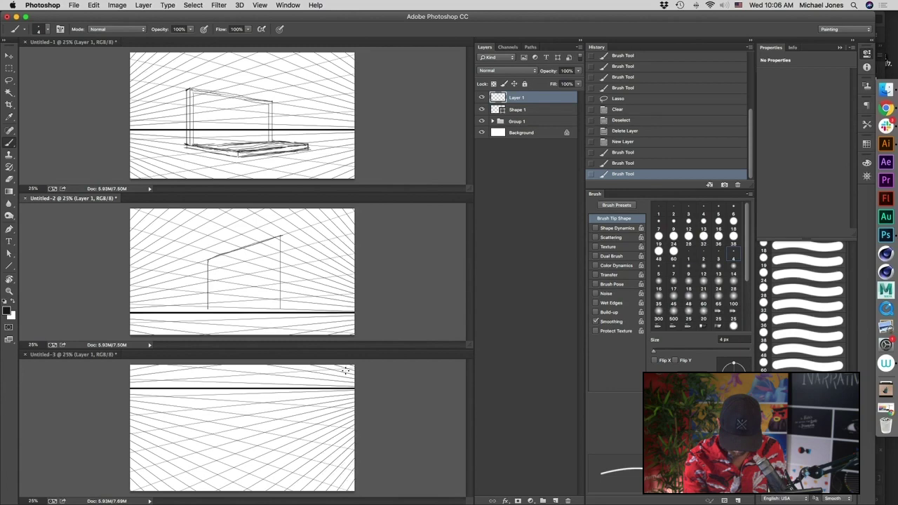
left_click_drag(219, 259, 221, 300)
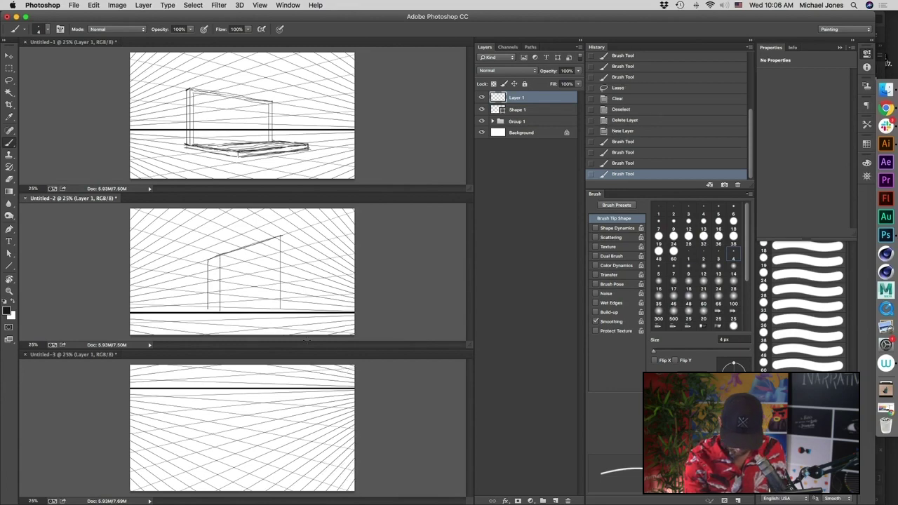
- Draw the front face's bottom edge and delete the excess strip outside the inner far vertical edge
mouse_move(220, 306)
left_mouse_down()
mouse_move(281, 309)
mouse_move(229, 307)
mouse_move(217, 288)
mouse_move(221, 258)
mouse_move(209, 329)
left_mouse_up()
key("l")
key("Delete")
key("ctrl+d")
key("b")
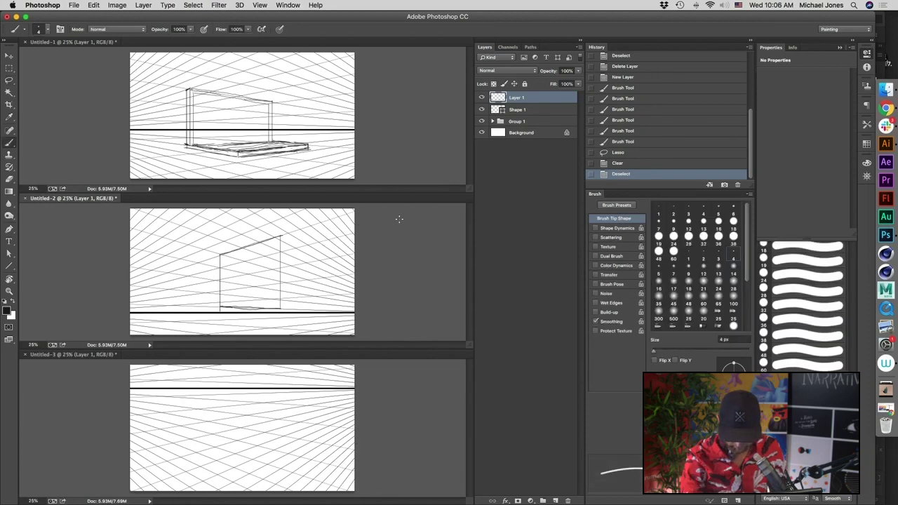
- Sketch the monitor's narrow side face receding from the near vertical edge along the grid
mouse_move(283, 237)
left_mouse_down()
mouse_move(300, 249)
mouse_move(300, 294)
left_mouse_up()
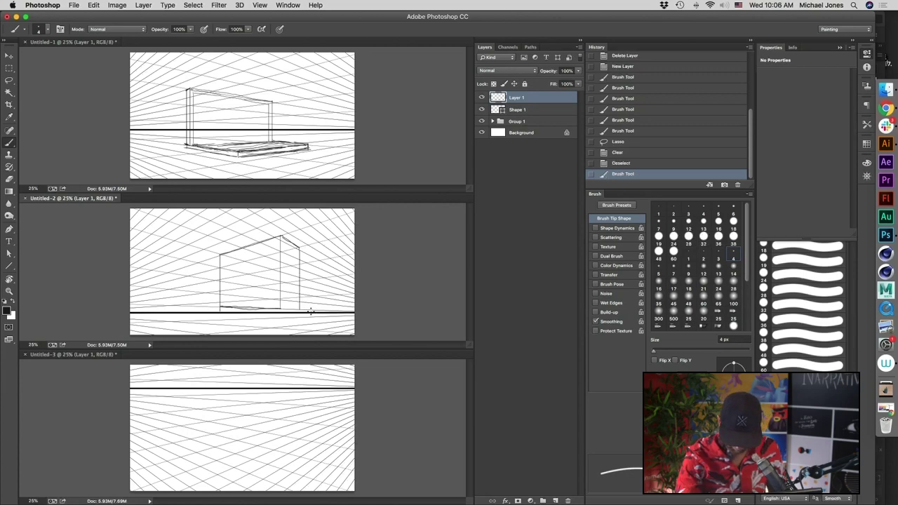
left_click_drag(285, 307, 300, 308)
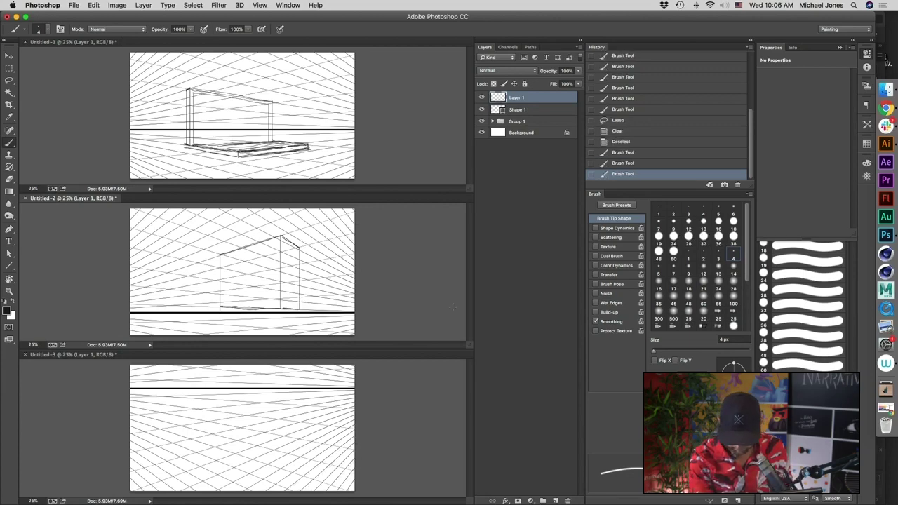
- Sketch a smaller rear housing with a rounded upper corner behind the side face, plus a small curved bump on its back
mouse_move(299, 261)
left_mouse_down()
mouse_move(314, 269)
mouse_move(314, 300)
left_mouse_up()
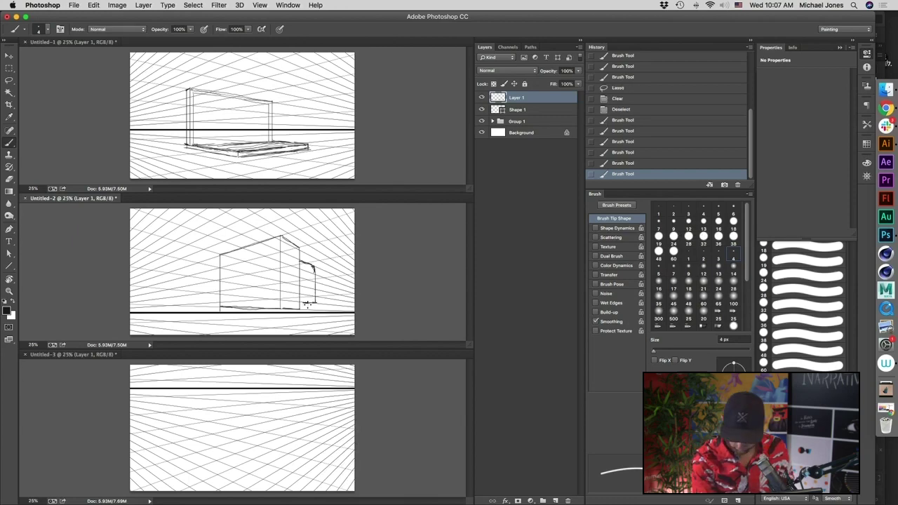
mouse_move(310, 300)
left_mouse_down()
mouse_move(301, 304)
mouse_move(315, 306)
left_mouse_up()
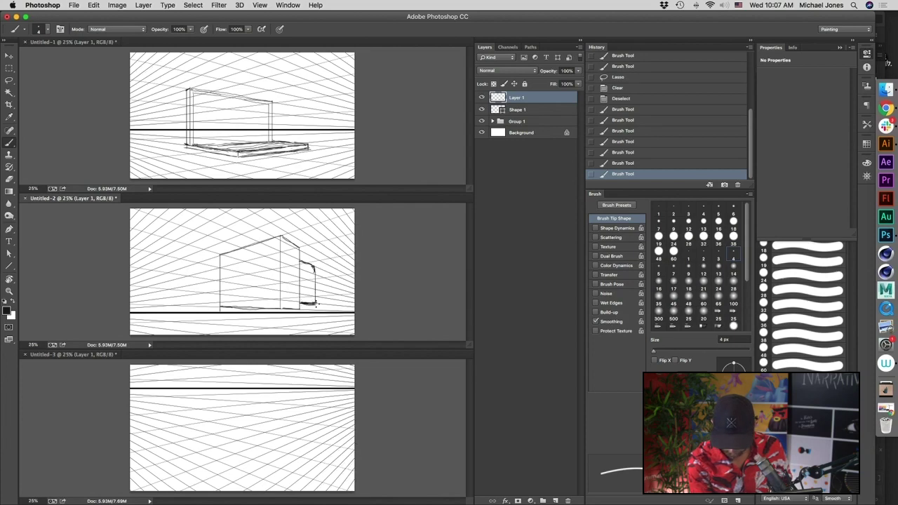
mouse_move(315, 283)
left_mouse_down()
mouse_move(323, 290)
mouse_move(316, 303)
left_mouse_up()
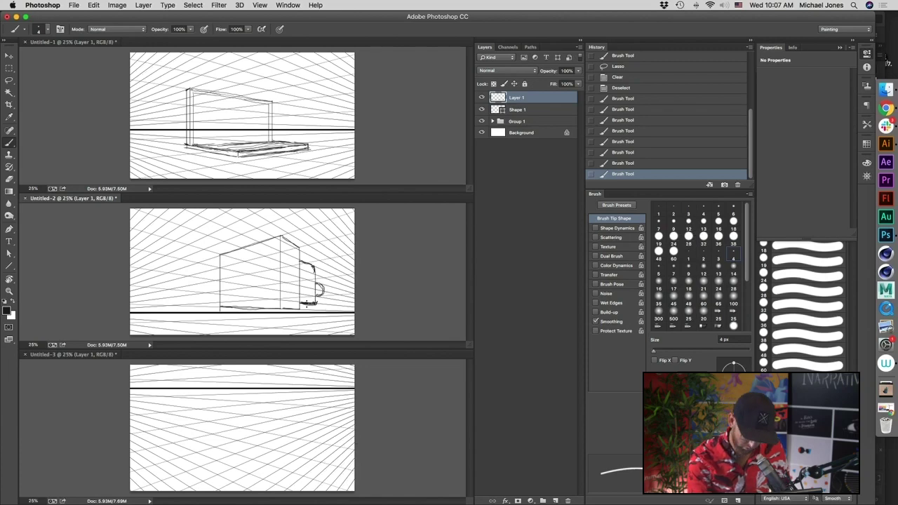
left_click_drag(316, 303, 317, 304)
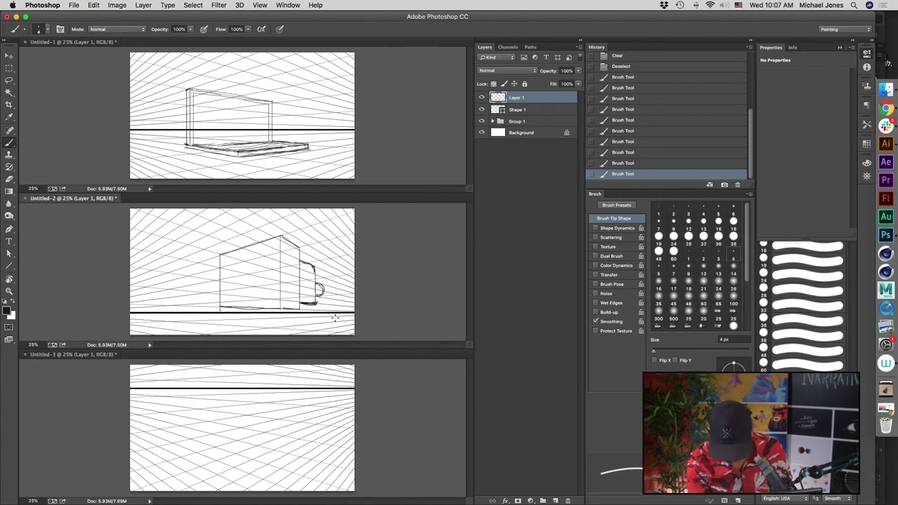
- Enlarge Untitled-2 in full-screen view, erase the overshooting strokes at the front face's bottom edge and redraw that edge
key("super+equal")
key("super+equal")
left_click_drag(385, 299, 366, 255)
key("f")
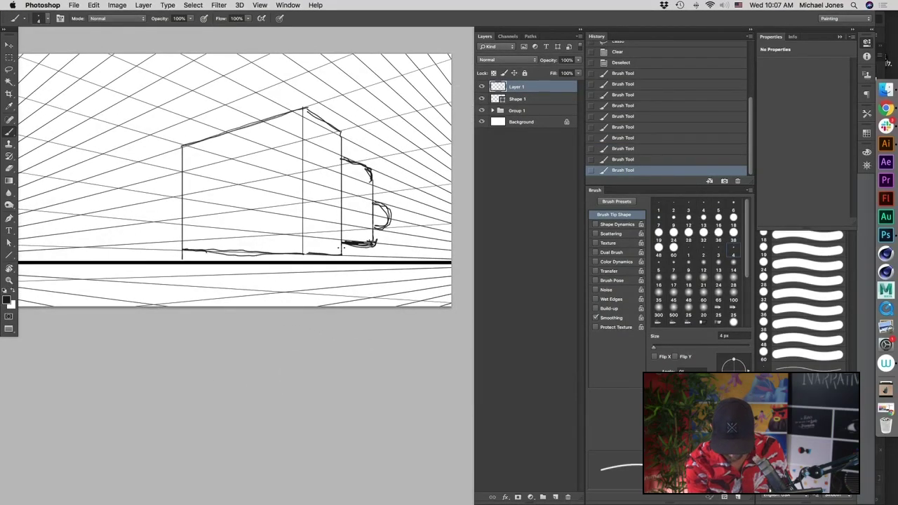
key("e")
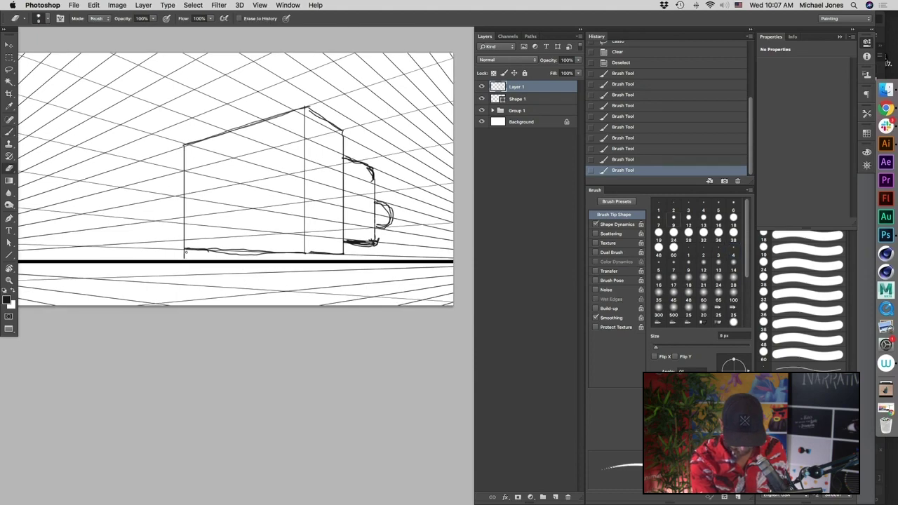
mouse_move(182, 253)
left_mouse_down()
mouse_move(277, 257)
mouse_move(253, 257)
mouse_move(263, 254)
mouse_move(279, 279)
left_mouse_up()
key("b")
left_click_drag(194, 246, 313, 247)
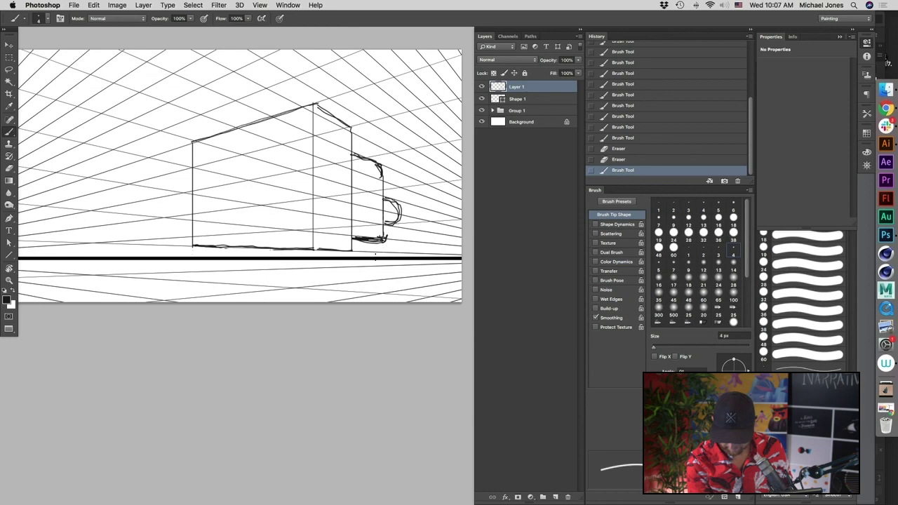
- Erase the rear housing's stray lower strokes and curved bump, and redraw the bump as a narrow rectangular block
scroll(389, 254, "up", 1)
key("e")
left_click_drag(395, 245, 376, 246)
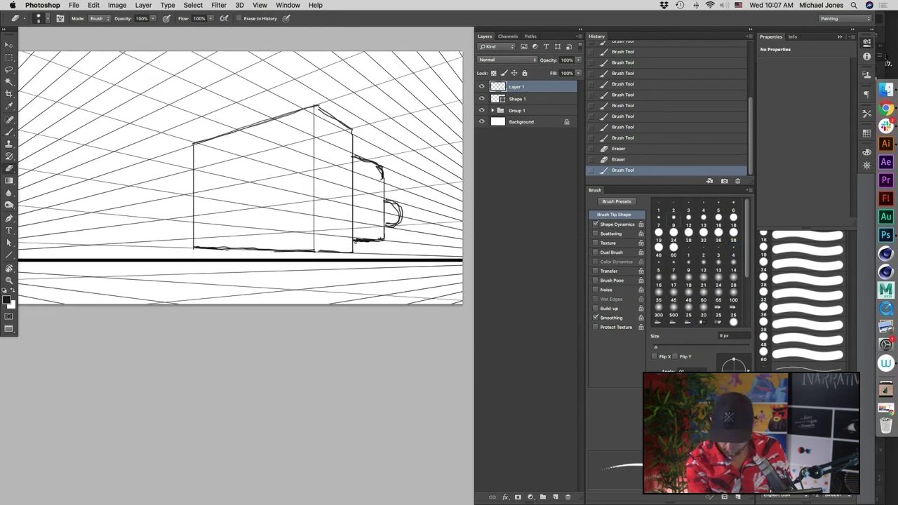
mouse_move(374, 242)
left_mouse_down()
mouse_move(400, 211)
mouse_move(392, 214)
left_mouse_up()
key("b")
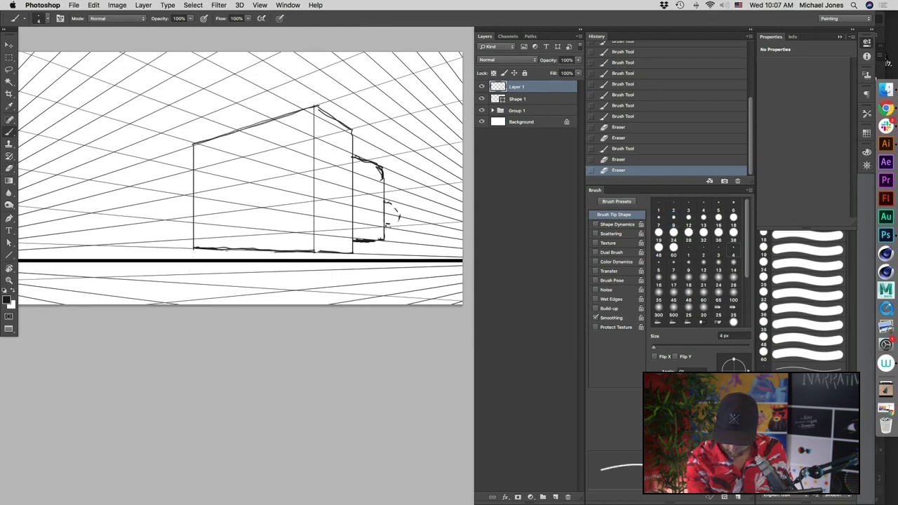
left_click_drag(385, 226, 386, 198)
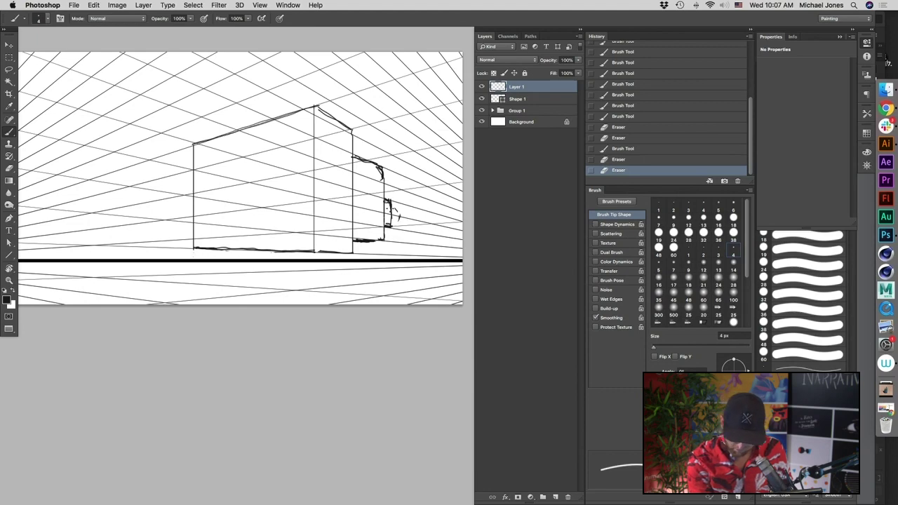
- Draw an inset screen frame inside the monitor's front face, with its edges parallel to the outer outline
left_click_drag(433, 272, 435, 270)
mouse_move(308, 116)
left_mouse_down()
mouse_move(311, 240)
mouse_move(325, 238)
left_mouse_up()
key("super+z")
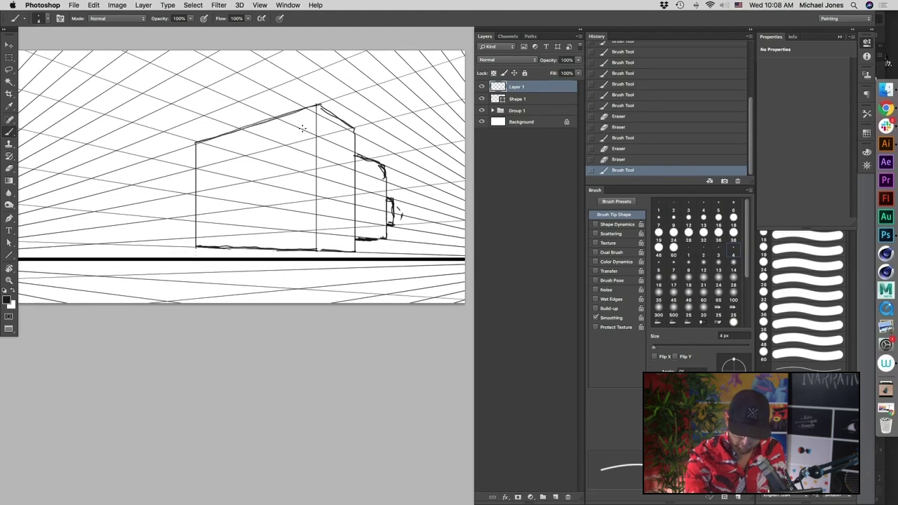
left_click_drag(304, 121, 305, 244)
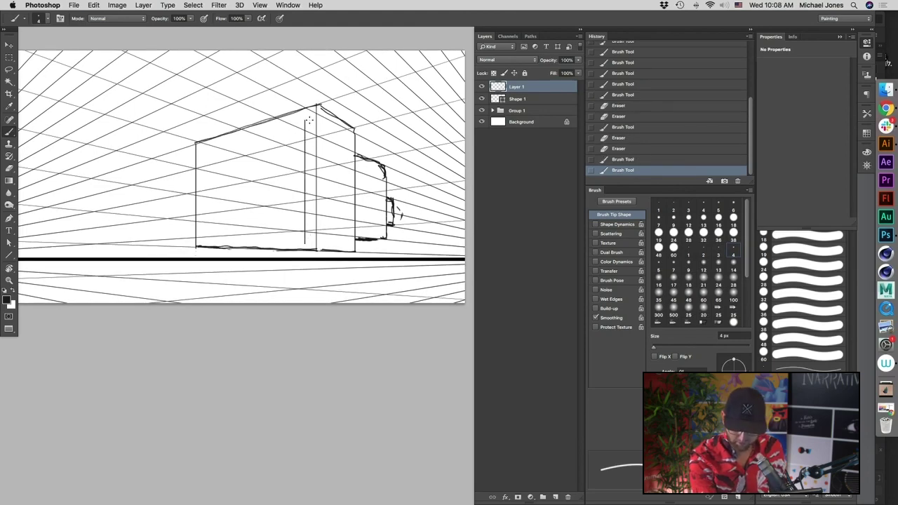
mouse_move(304, 124)
left_mouse_down()
mouse_move(197, 161)
mouse_move(209, 149)
mouse_move(223, 237)
mouse_move(304, 239)
mouse_move(247, 239)
left_mouse_up()
left_click_drag(305, 241, 204, 239)
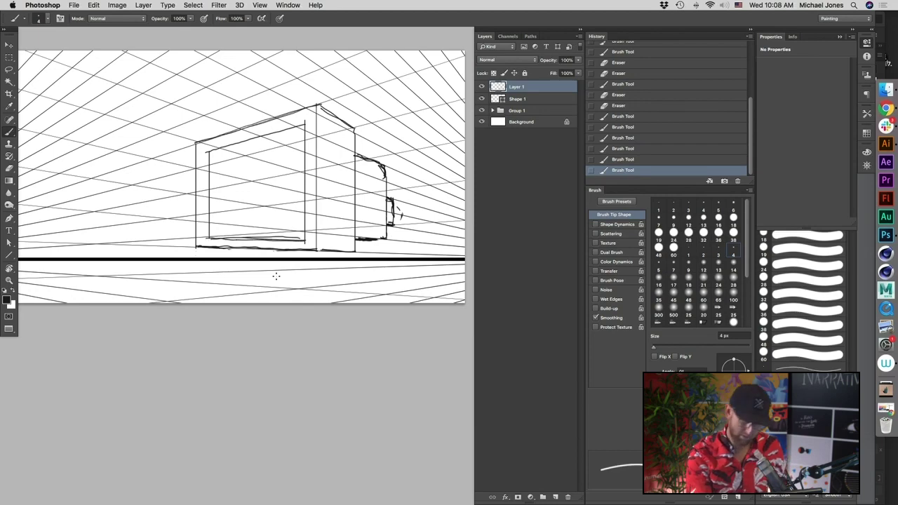
- Sketch a short boxy stand beneath the monitor across the horizon line, with vertical side edges and a front corner edge
scroll(329, 270, "down", 2)
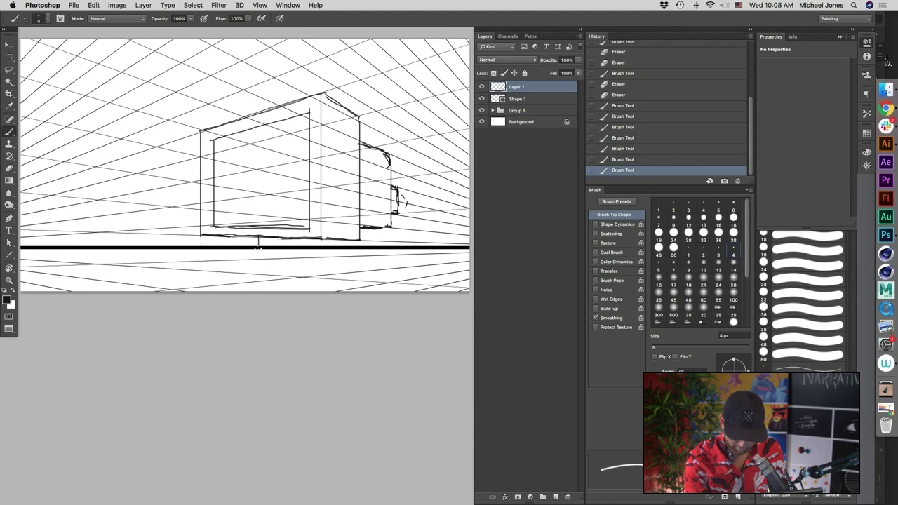
left_click_drag(258, 250, 260, 247)
left_click_drag(316, 240, 316, 257)
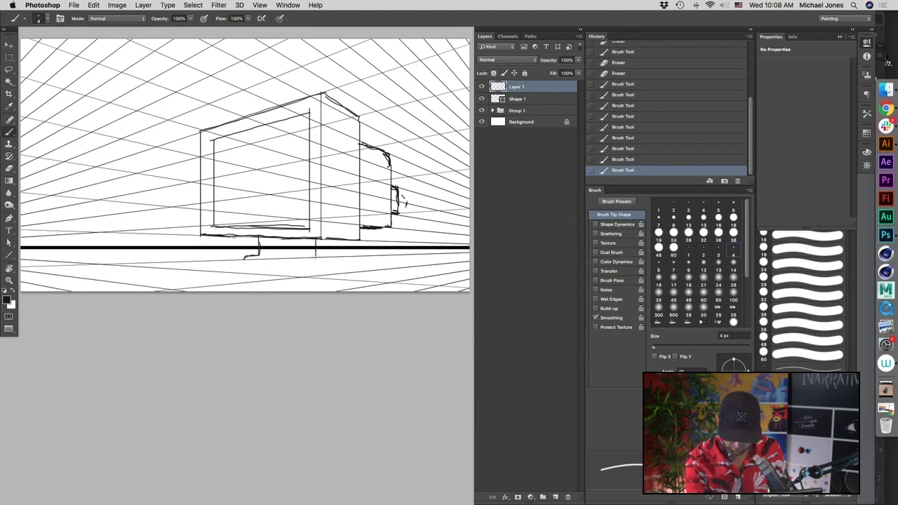
scroll(322, 239, "right", 1)
key("super+z")
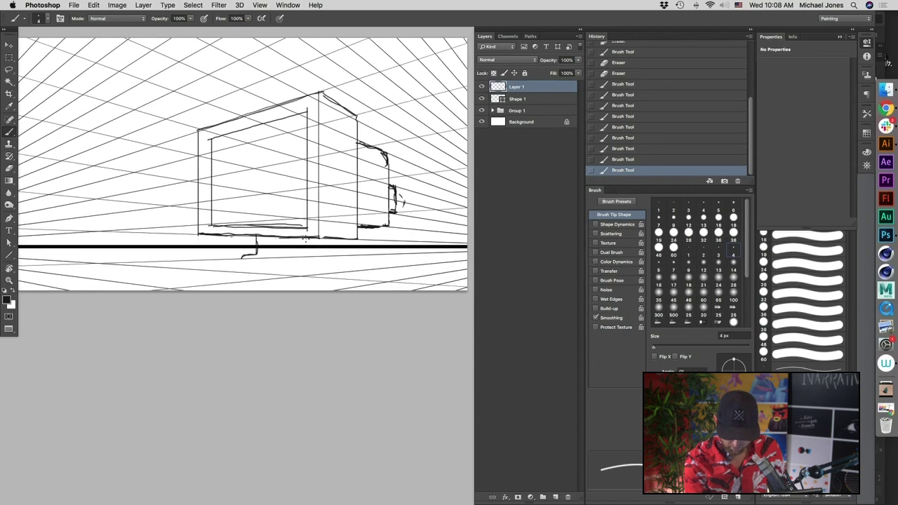
left_click_drag(291, 239, 291, 254)
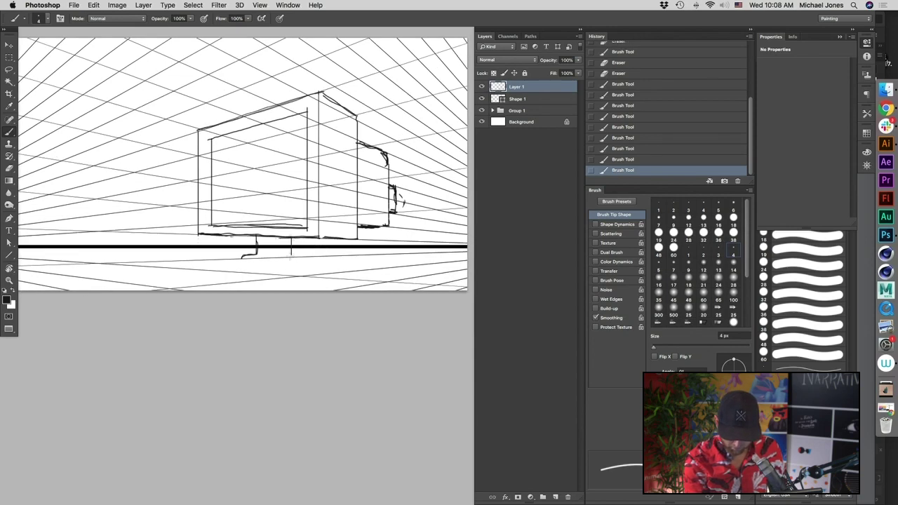
left_click_drag(291, 259, 321, 259)
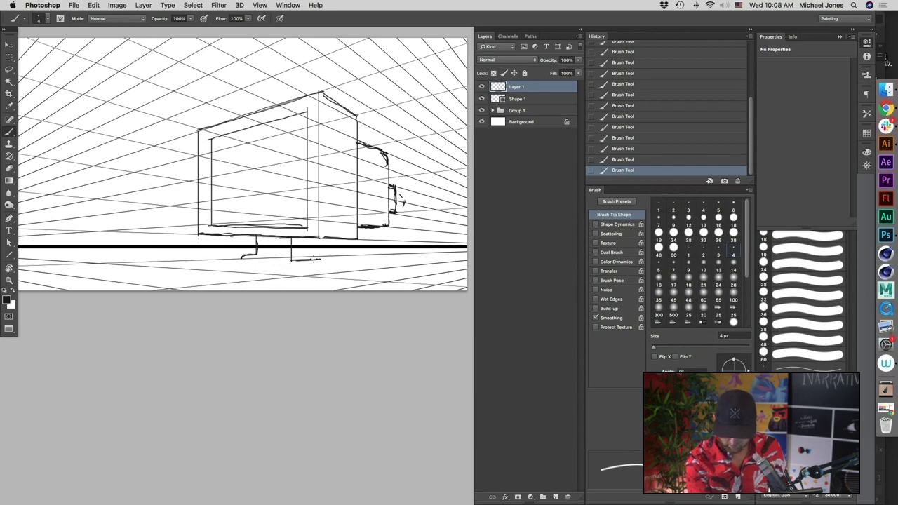
left_click_drag(323, 258, 322, 241)
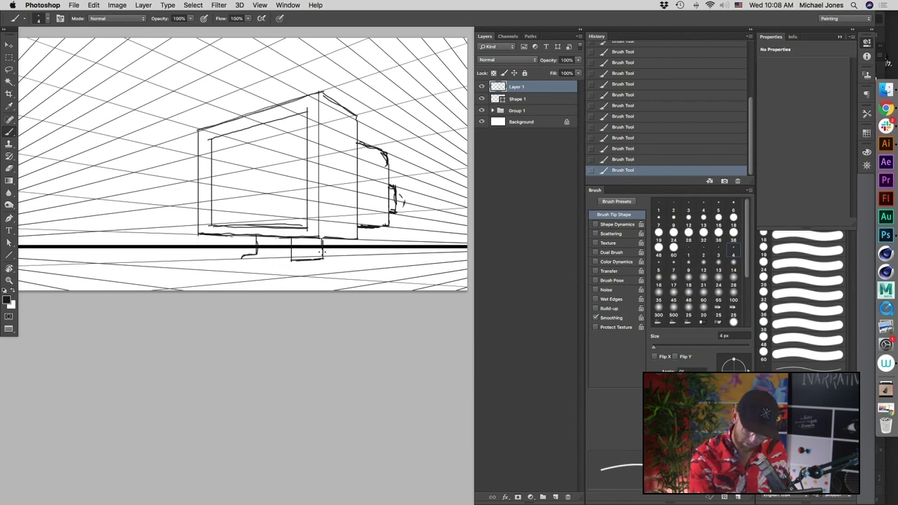
- Close the stand's lower front edge and erase the small foot stroke protruding from its outer corner
mouse_move(287, 259)
left_mouse_down()
mouse_move(250, 254)
mouse_move(285, 263)
left_mouse_up()
key("e")
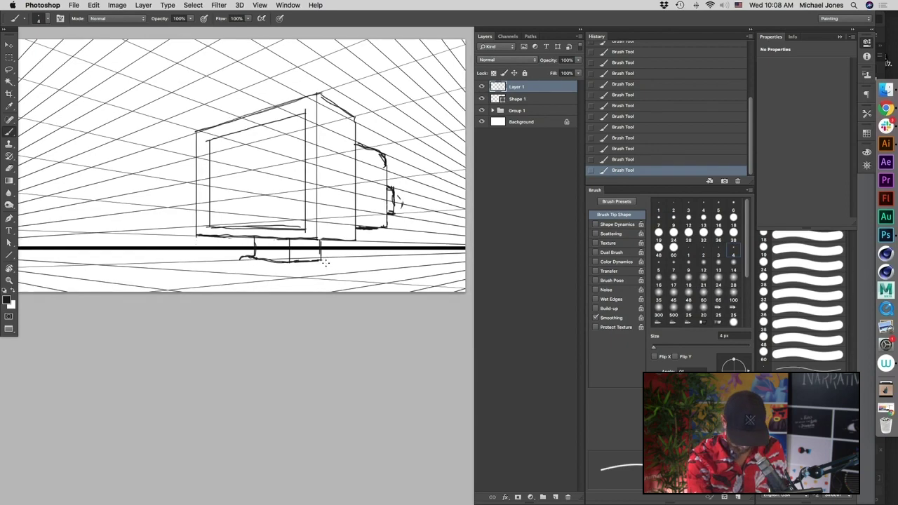
left_click(245, 256)
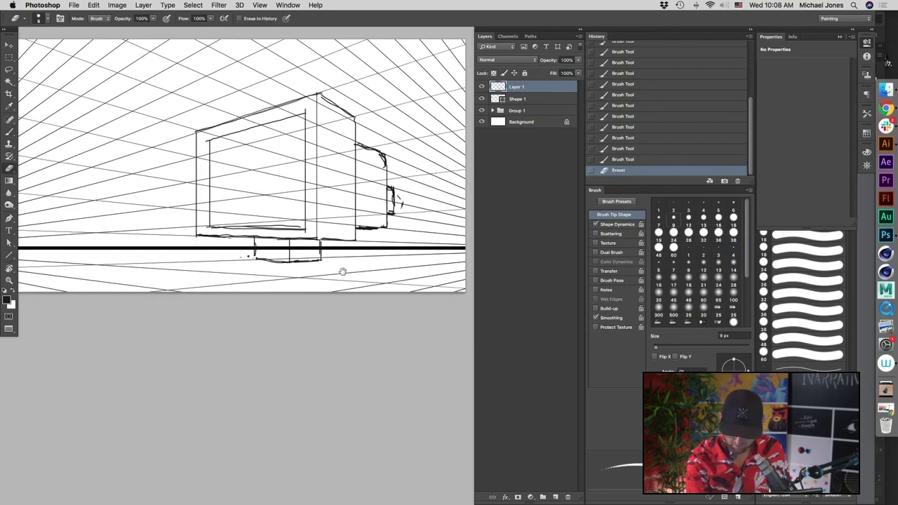
- Sketch a light-source symbol with the Brush near the canvas's lower right corner, as a circle with short rays around it
key("b")
scroll(391, 275, "up", 2)
scroll(391, 275, "right", 2)
key("super+minus")
key("super+equal")
left_click_drag(387, 317, 389, 312)
key("super+minus")
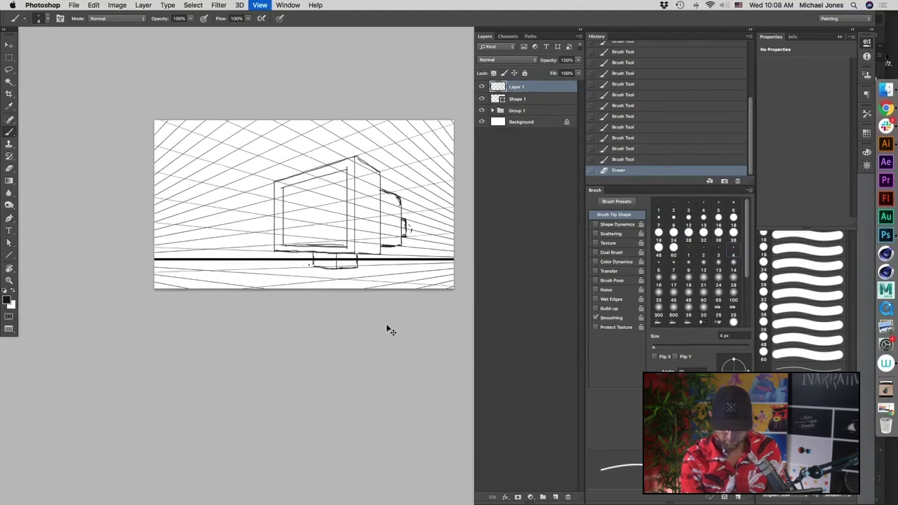
scroll(385, 319, "right", 1)
left_click_drag(408, 266, 413, 282)
left_click_drag(427, 227, 415, 251)
mouse_move(403, 248)
left_mouse_down()
mouse_move(403, 279)
mouse_move(370, 282)
left_mouse_up()
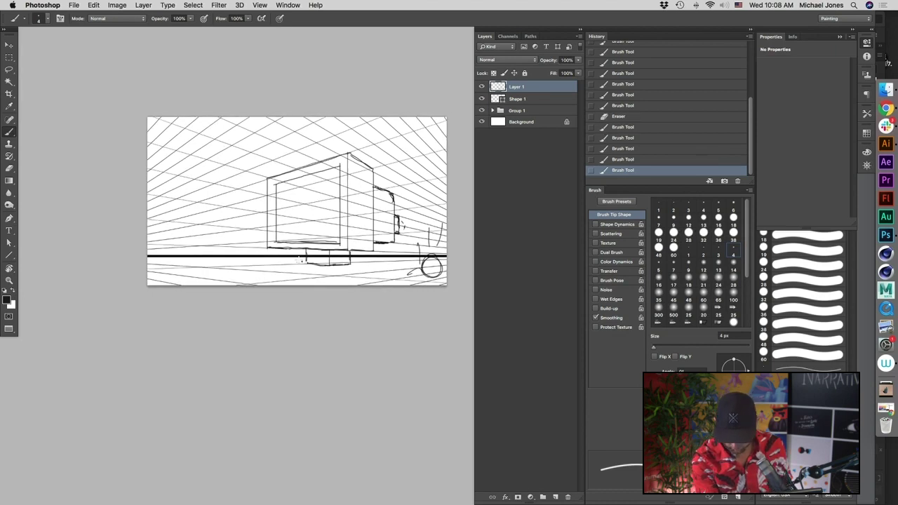
- Scribble a dark cast shadow on the ground to the left of the monitor's stand
mouse_move(304, 261)
left_mouse_down()
mouse_move(254, 263)
mouse_move(307, 263)
mouse_move(272, 258)
mouse_move(306, 261)
mouse_move(282, 261)
left_mouse_up()
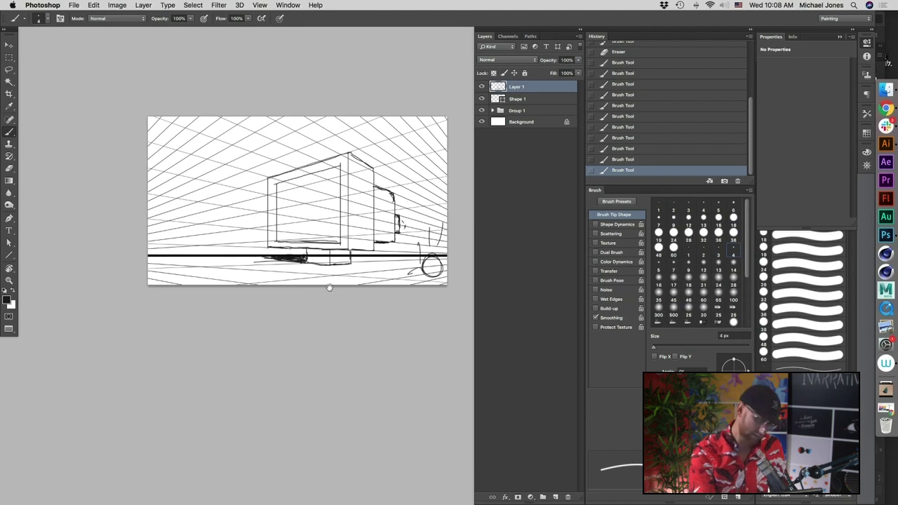
left_click_drag(330, 284, 319, 288)
left_click_drag(355, 312, 334, 313)
key("super+=")
left_click_drag(315, 372, 328, 372)
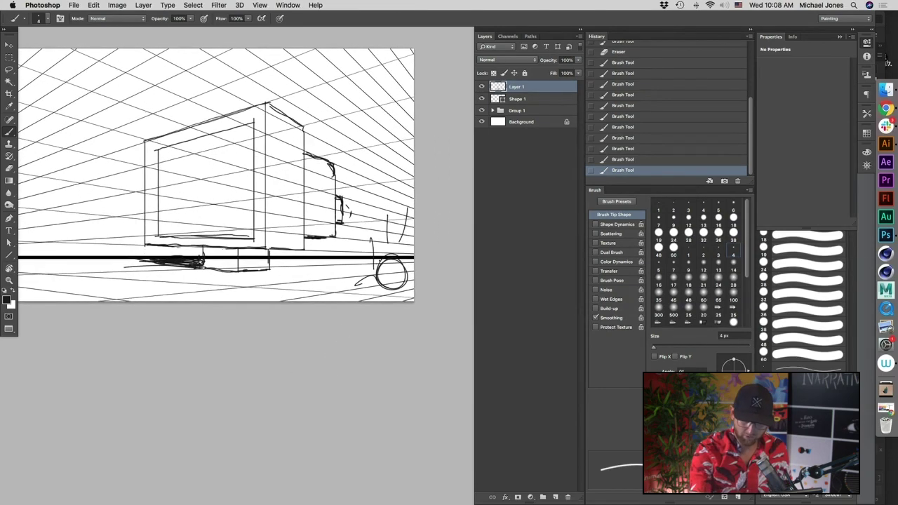
mouse_move(331, 113)
left_mouse_down()
mouse_move(293, 145)
mouse_move(305, 149)
mouse_move(294, 140)
left_mouse_up()
mouse_move(121, 160)
left_mouse_down()
mouse_move(157, 148)
mouse_move(150, 139)
left_mouse_up()
scroll(333, 313, "down", 1)
scroll(333, 312, "left", 1)
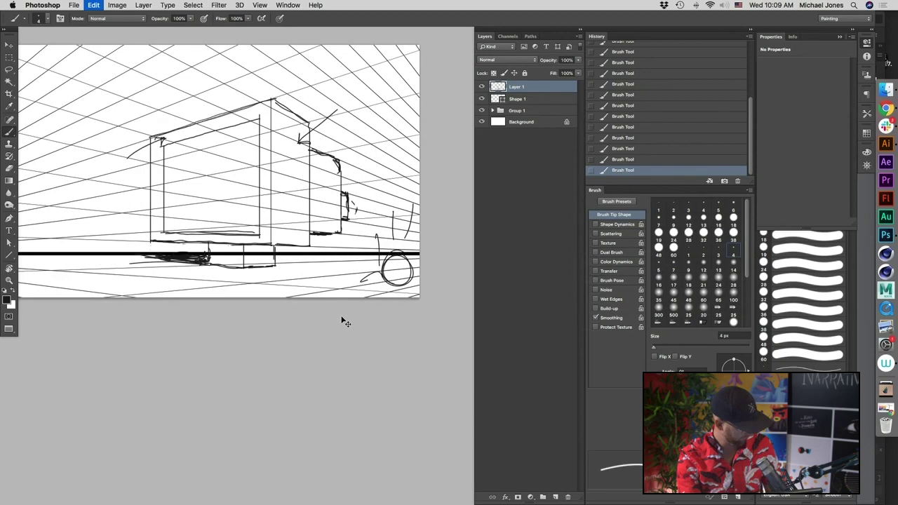
key("super+z")
key("super+alt+z")
key("super+alt+z")
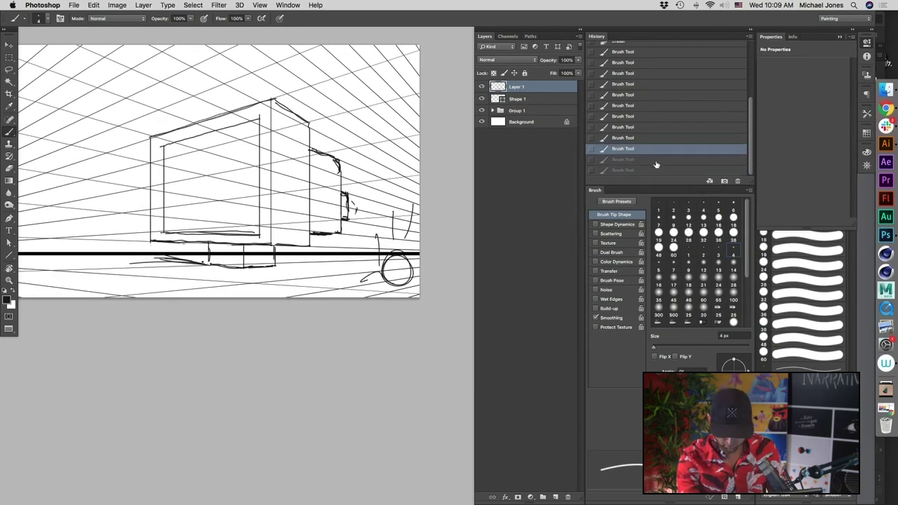
key("super+shift+z")
scroll(361, 351, "down", 1)
scroll(360, 351, "left", 1)
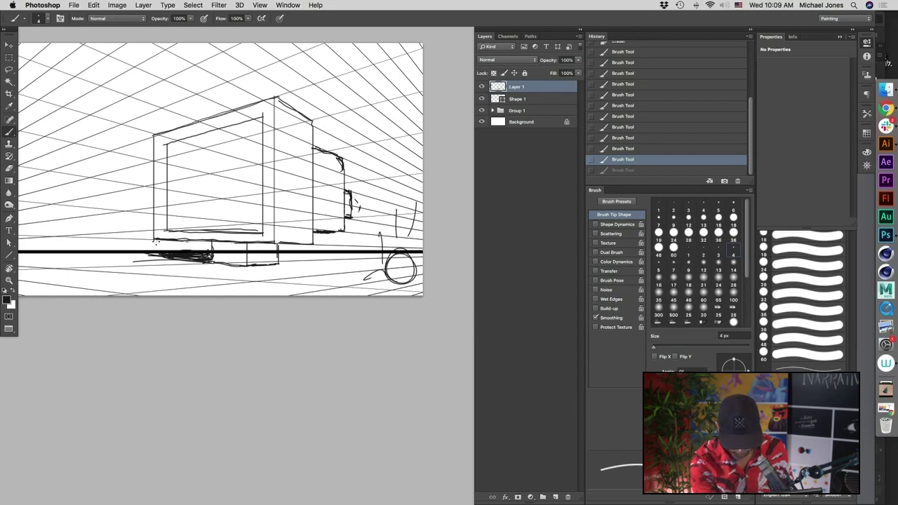
- Add second strokes just below the bottom edges of the monitor's front face, side face and rear housing
scroll(328, 289, "up", 1)
scroll(329, 289, "right", 1)
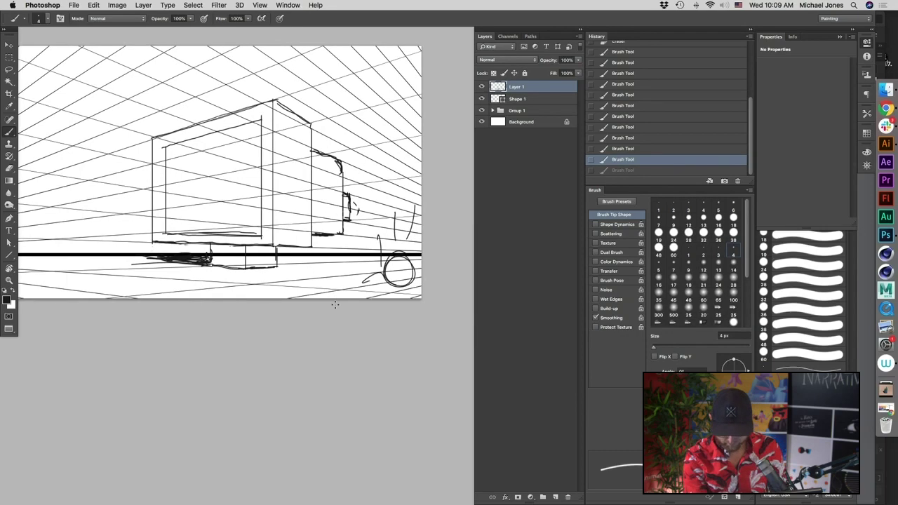
left_click_drag(153, 244, 212, 248)
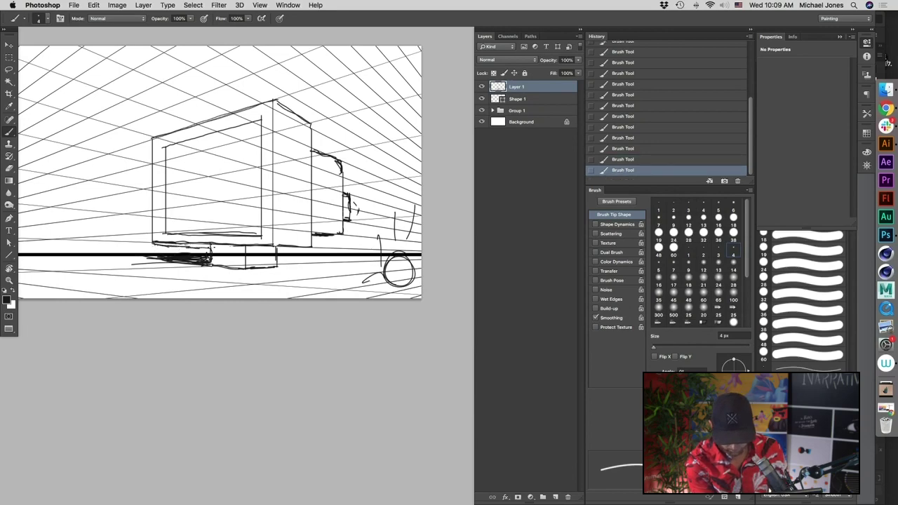
left_click_drag(276, 250, 310, 248)
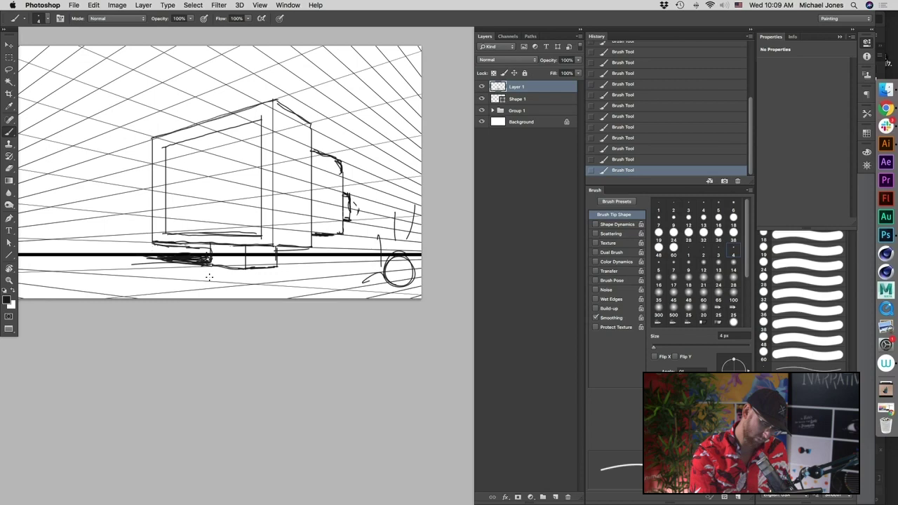
scroll(344, 290, "up", 1)
scroll(343, 291, "right", 1)
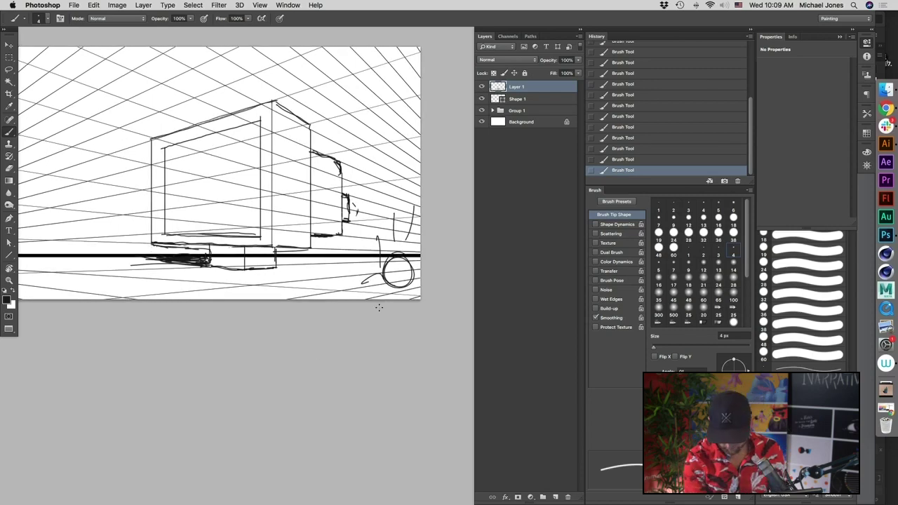
left_click_drag(342, 236, 305, 242)
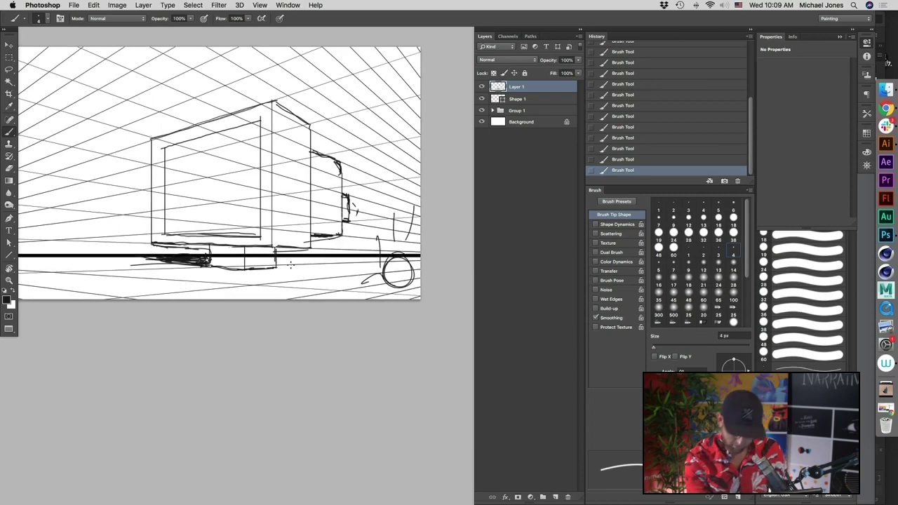
left_click_drag(313, 272, 315, 271)
key("super+z")
key("super+alt+z")
key("super+alt+z")
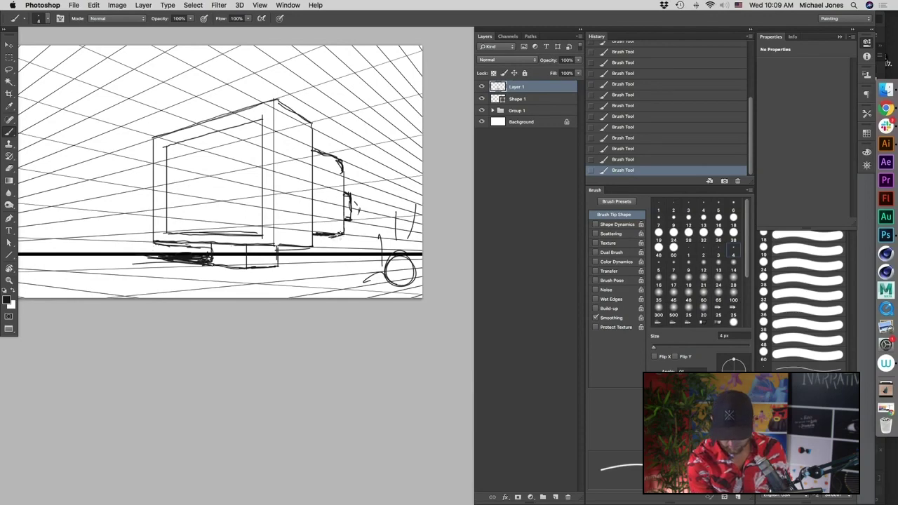
left_click_drag(323, 291, 325, 289)
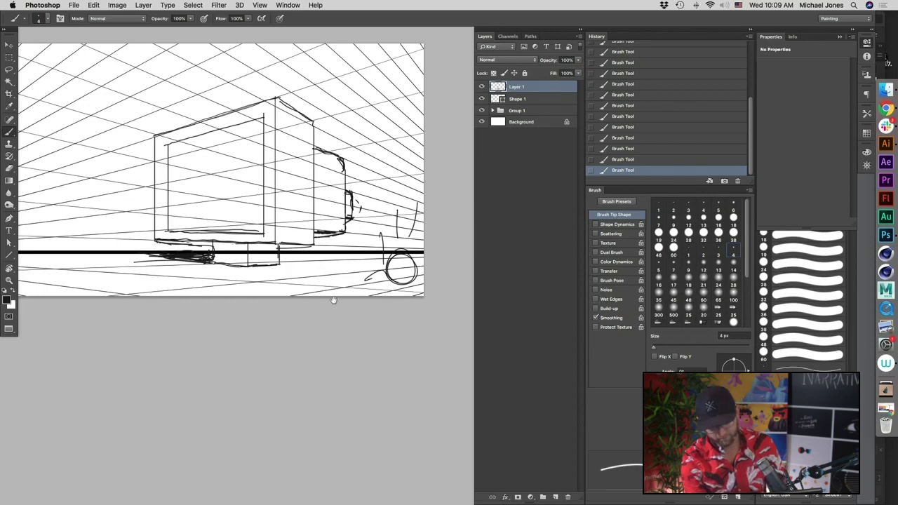
- Return from full-screen view to the tiled three-document layout and zoom Untitled-2 out to 25%
scroll(314, 369, "down", 1)
key("super+minus")
key("super+minus")
mouse_move(369, 340)
left_mouse_down()
mouse_move(293, 328)
mouse_move(353, 338)
left_mouse_up()
key("super+plus")
key("v")
key("f")
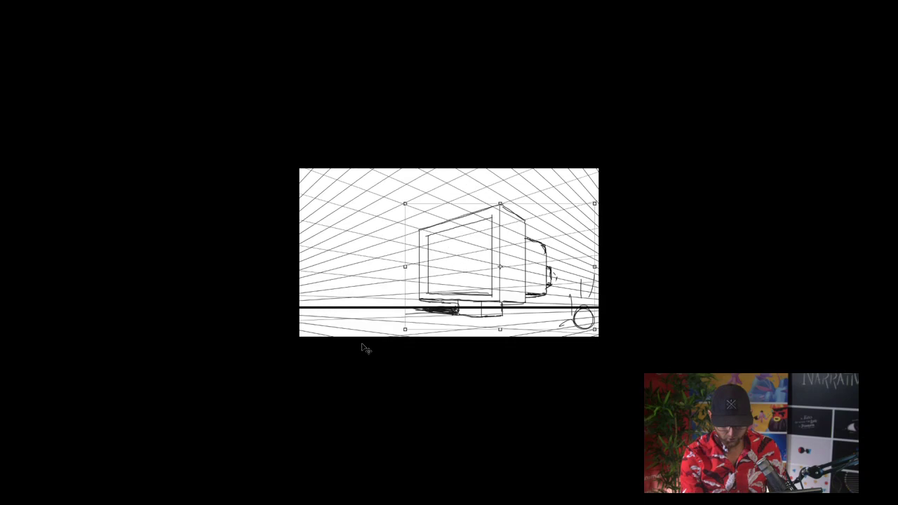
key("f")
scroll(335, 247, "down", 2)
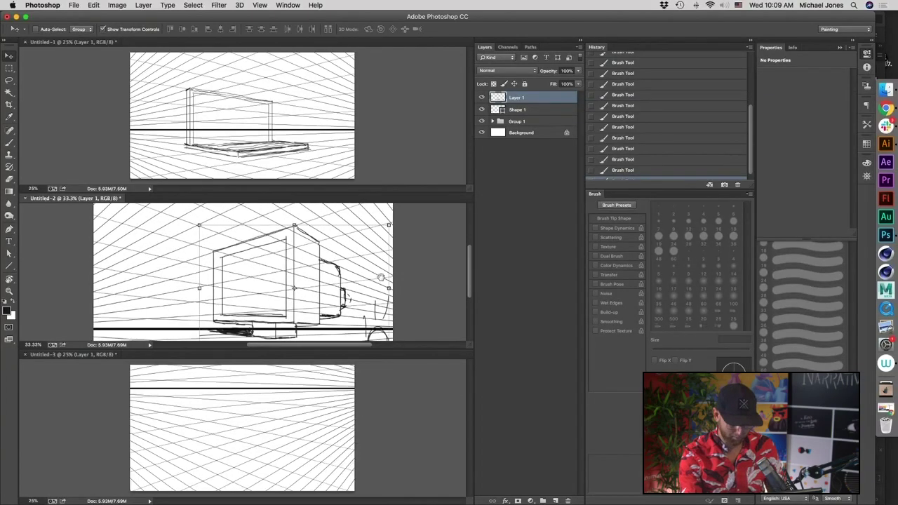
key("super+minus")
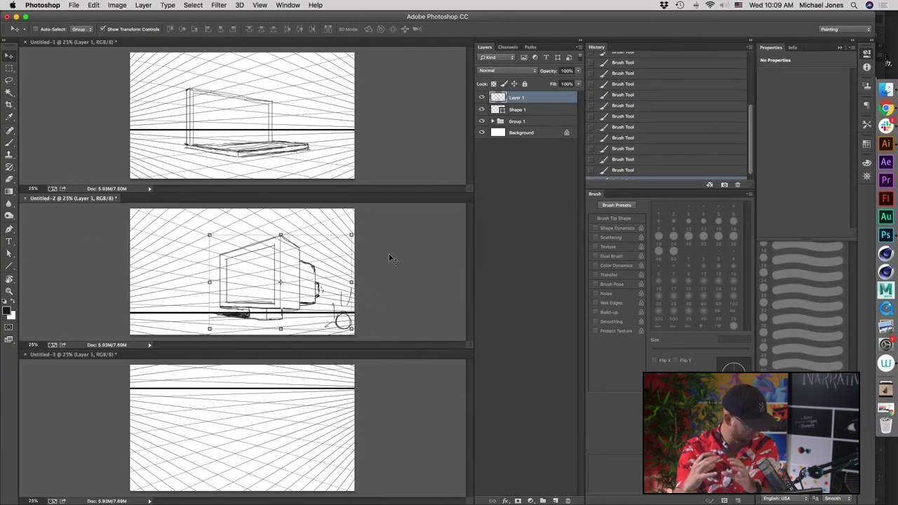
- In Untitled-3, add a new layer above Layer 1 and keep Layer 1's phone sketch hidden
left_click(402, 418)
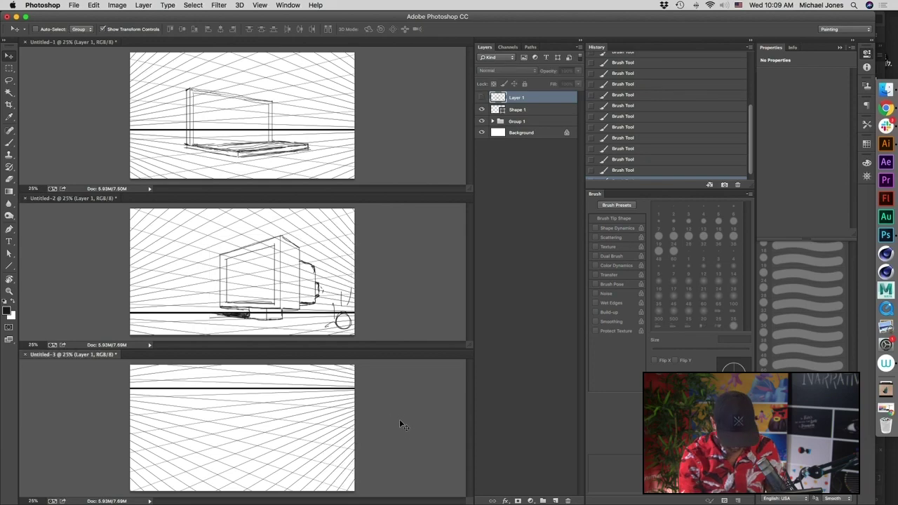
key("b")
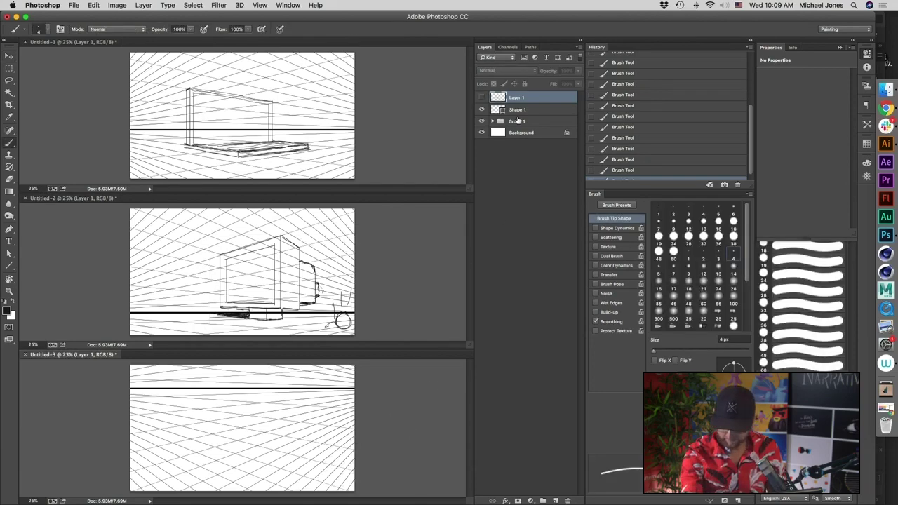
left_click(481, 98)
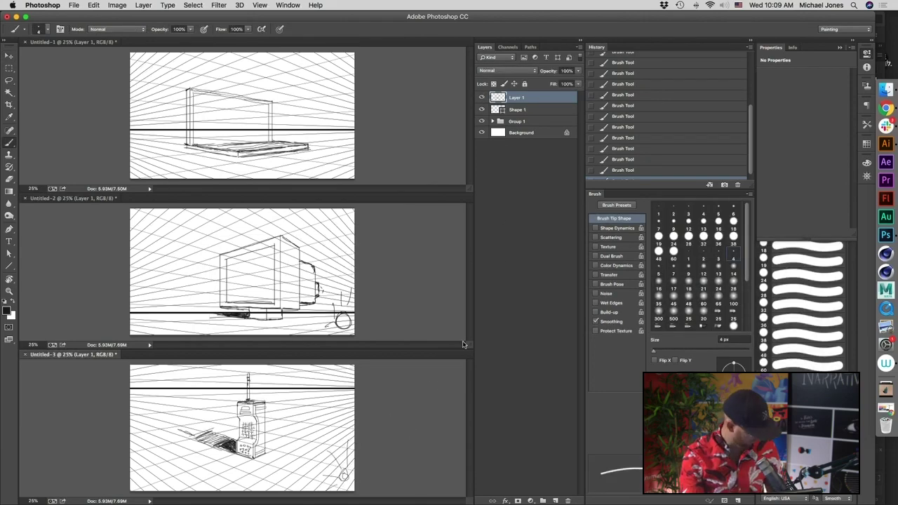
left_click(554, 500)
left_click(481, 110)
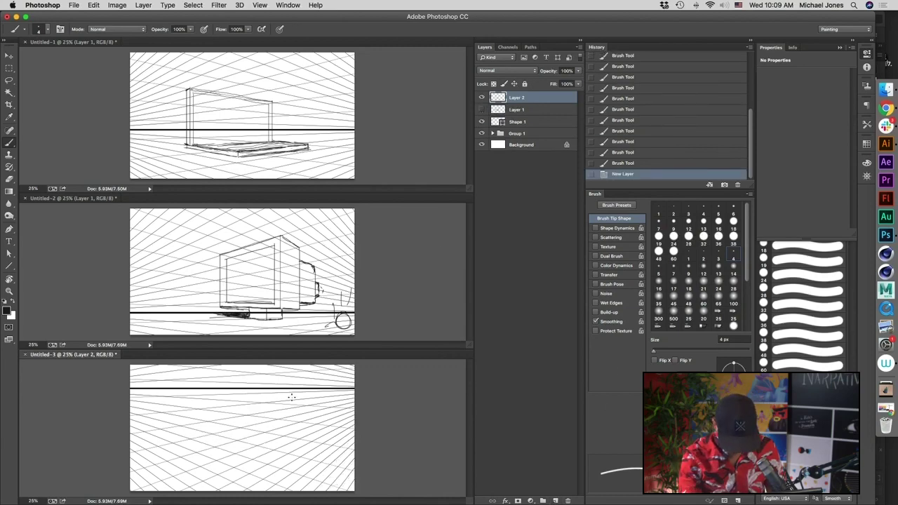
- Show Untitled-3 full screen and draw three parallel vertical lines below the horizon for the upright edges of a box
key("f")
left_click_drag(371, 336, 206, 268)
key("super+plus")
left_click_drag(330, 282, 446, 346)
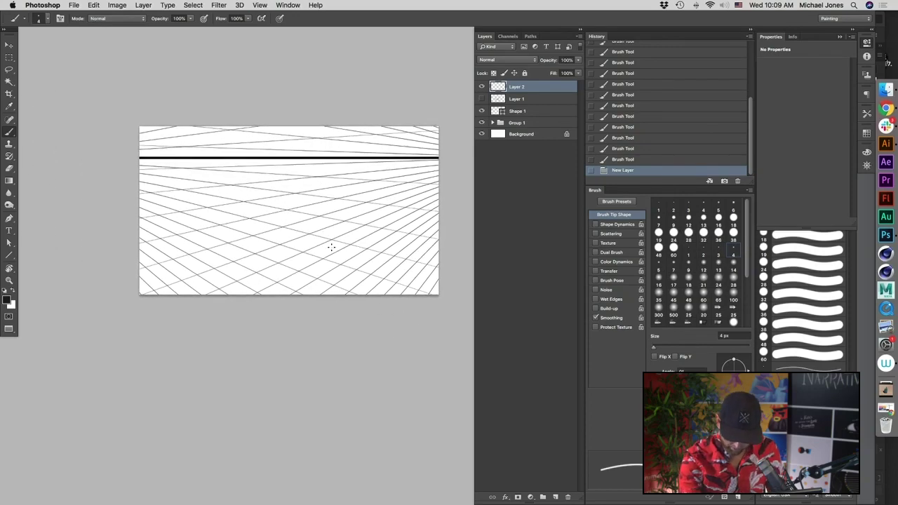
left_click_drag(324, 258, 323, 176)
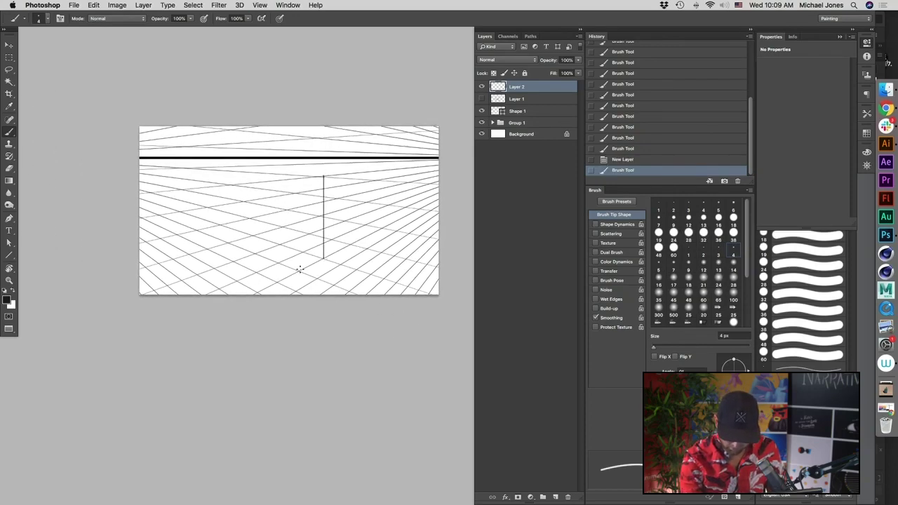
left_click_drag(306, 266, 306, 174)
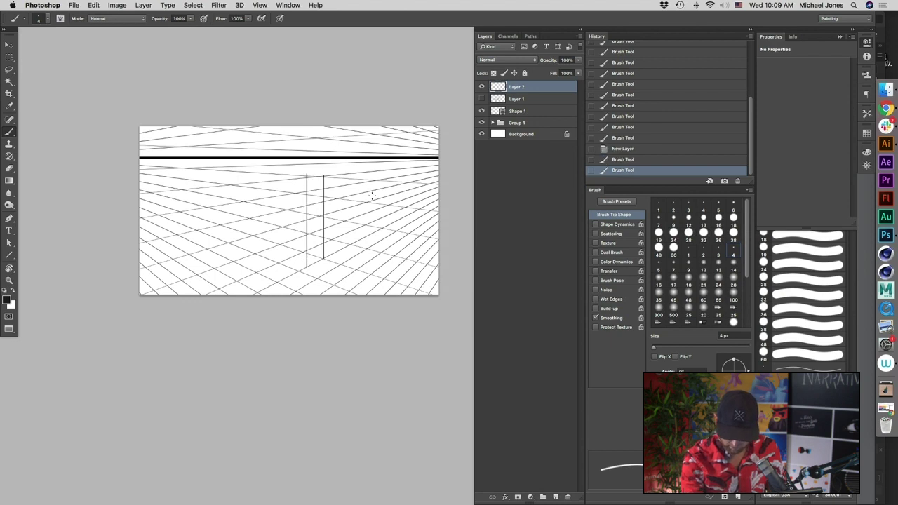
left_click_drag(335, 251, 335, 172)
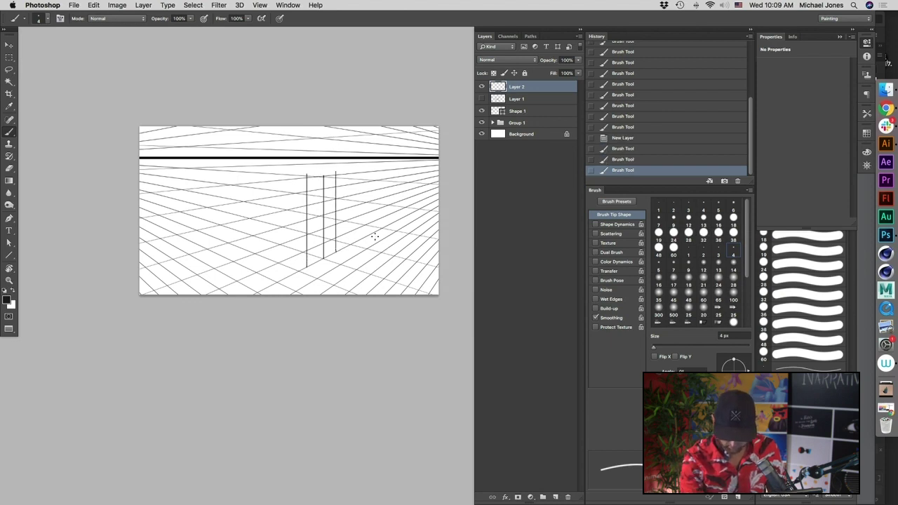
- Add the box's left vertical edge, its front bottom edge and the two near top edges, following the perspective grid
mouse_move(306, 267)
left_mouse_down()
mouse_move(264, 250)
mouse_move(307, 266)
mouse_move(280, 222)
mouse_move(279, 176)
left_mouse_up()
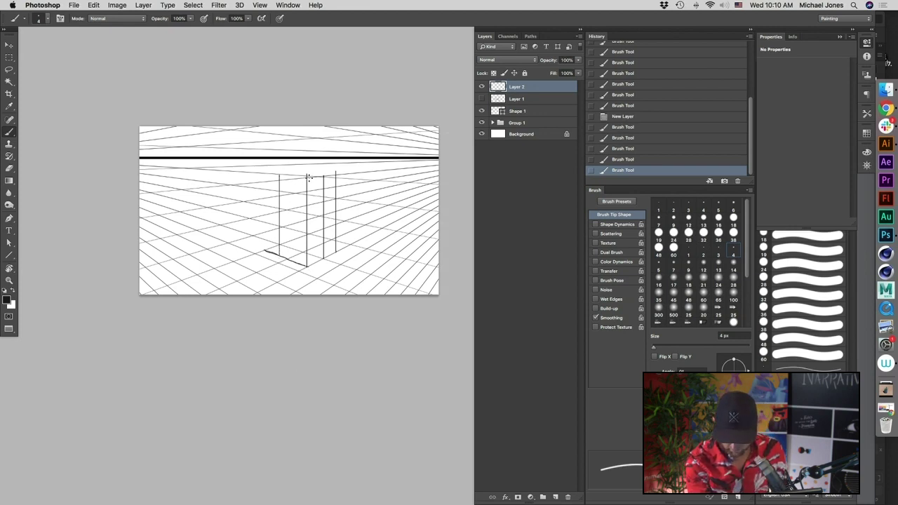
left_click_drag(307, 188, 337, 188)
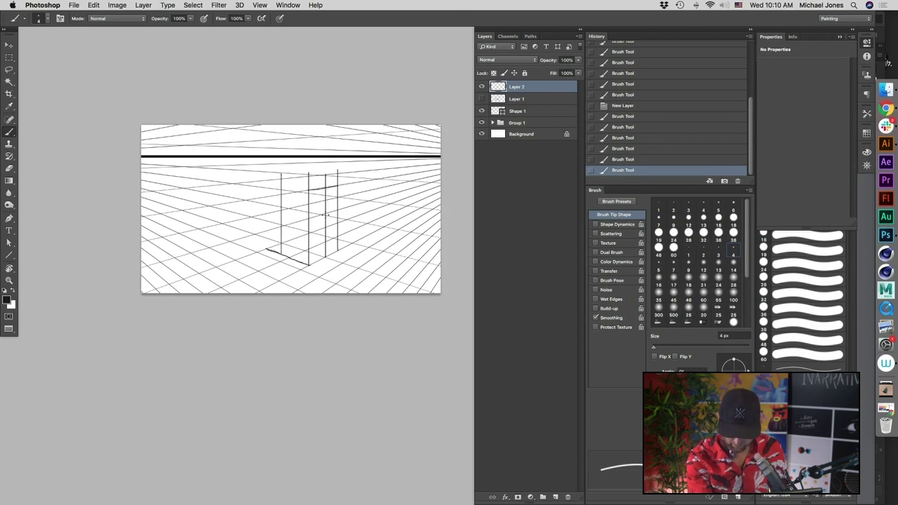
left_click_drag(307, 188, 280, 188)
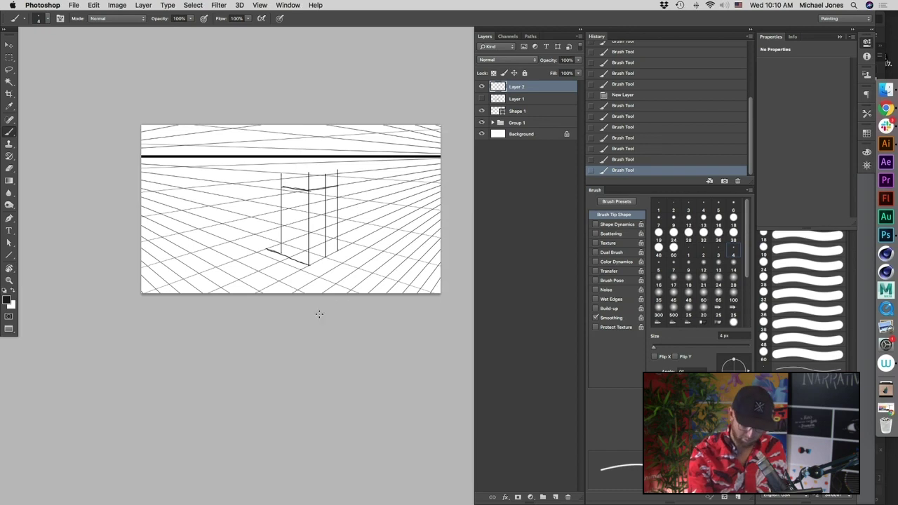
- Lasso and clear the surplus rightmost vertical and the line ends overshooting the box's top and lower-left corner
scroll(320, 314, "right", 1)
key("l")
mouse_move(327, 272)
left_mouse_down()
mouse_move(331, 155)
mouse_move(363, 260)
left_mouse_up()
key("Delete")
scroll(359, 263, "left", 1)
mouse_move(271, 187)
left_mouse_down()
mouse_move(314, 188)
mouse_move(338, 172)
mouse_move(261, 198)
left_mouse_up()
scroll(370, 260, "up", 1)
key("Delete")
mouse_move(275, 252)
left_mouse_down()
mouse_move(261, 244)
mouse_move(275, 267)
left_mouse_up()
key("Delete")
scroll(366, 284, "up", 1)
key("super+d")
key("b")
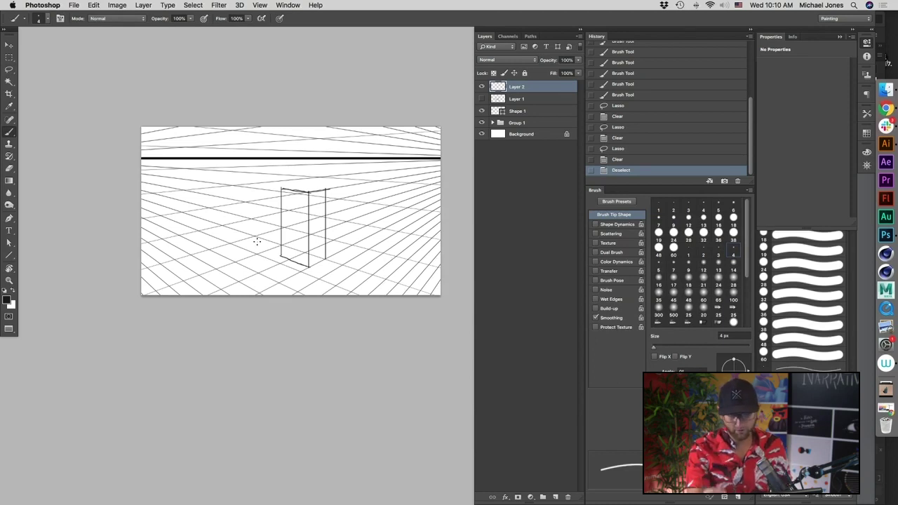
- Complete the box's top face and side bottom edge, and draw a thin antenna rising from the top past the horizon
left_click_drag(282, 188, 329, 189)
mouse_move(327, 189)
left_mouse_down()
mouse_move(302, 186)
mouse_move(297, 149)
left_mouse_up()
scroll(353, 246, "down", 1)
scroll(405, 357, "up", 2)
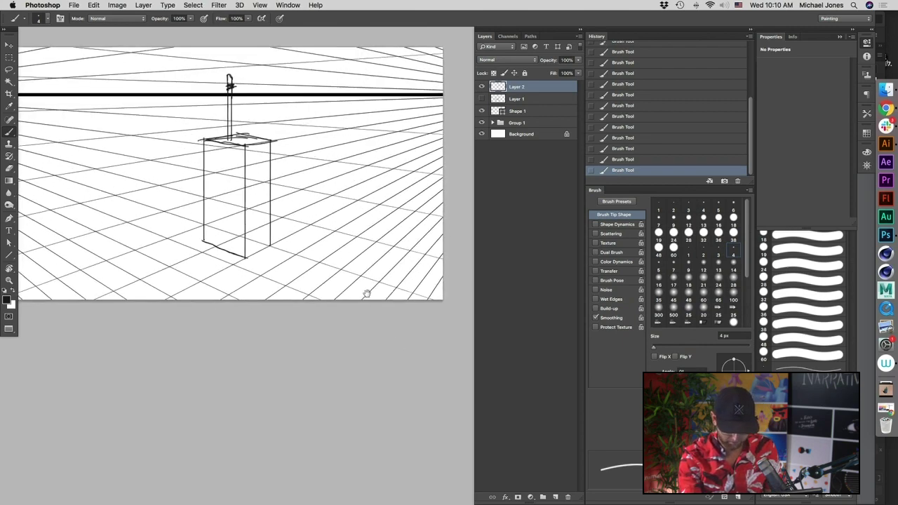
left_click_drag(253, 248, 278, 236)
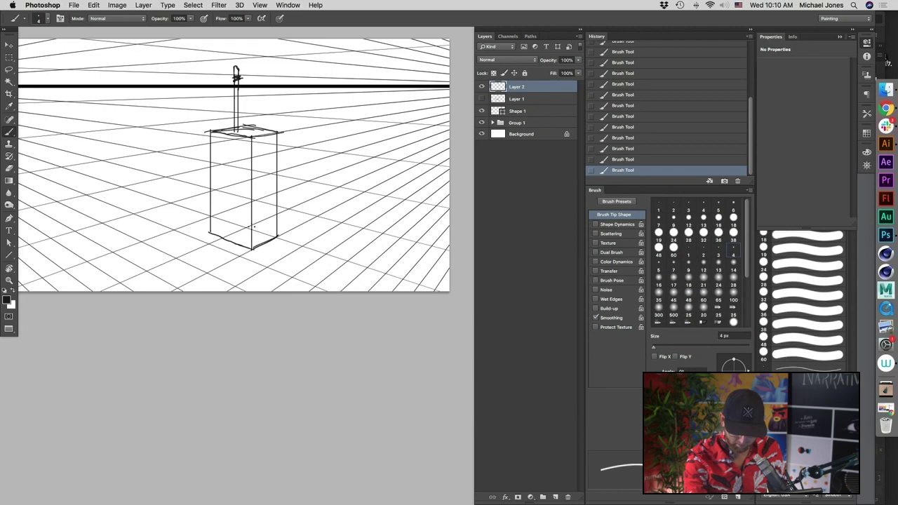
- Curve the middle part of the box's near vertical edge inward and clear the straight line it replaces
left_click_drag(257, 213, 251, 162)
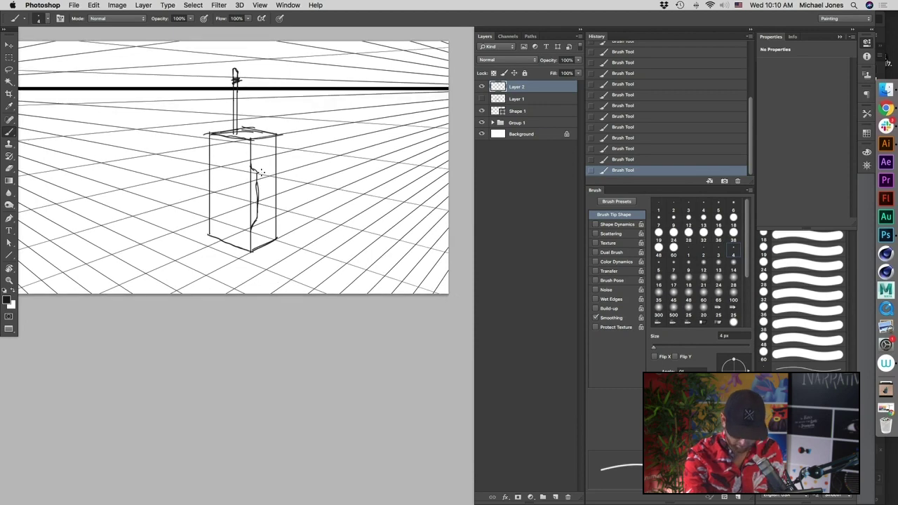
key("l")
mouse_move(252, 170)
left_mouse_down()
mouse_move(251, 234)
mouse_move(250, 163)
left_mouse_up()
key("Delete")
key("ctrl+d")
key("b")
- Draw a matching inward indent on the left edge, clear the old straight segment, and reinforce the near edge's curve
left_click_drag(217, 215, 225, 186)
mouse_move(225, 190)
left_mouse_down()
mouse_move(222, 163)
mouse_move(223, 211)
left_mouse_up()
left_click_drag(218, 161, 225, 169)
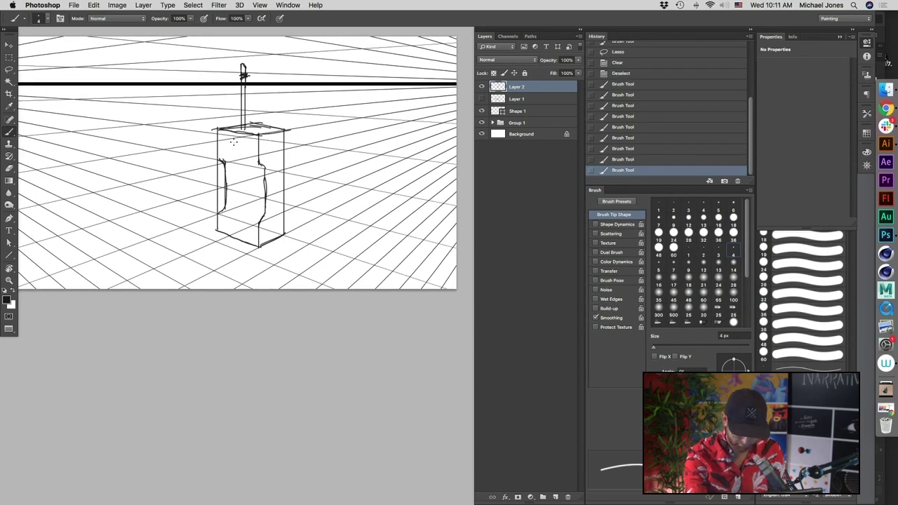
key("l")
mouse_move(222, 162)
left_mouse_down()
mouse_move(202, 215)
mouse_move(222, 214)
mouse_move(222, 163)
left_mouse_up()
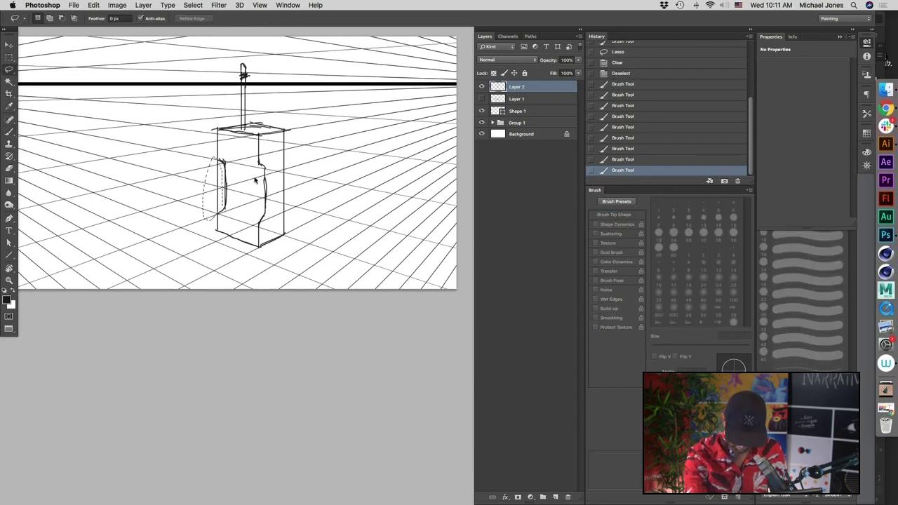
key("Delete")
key("b")
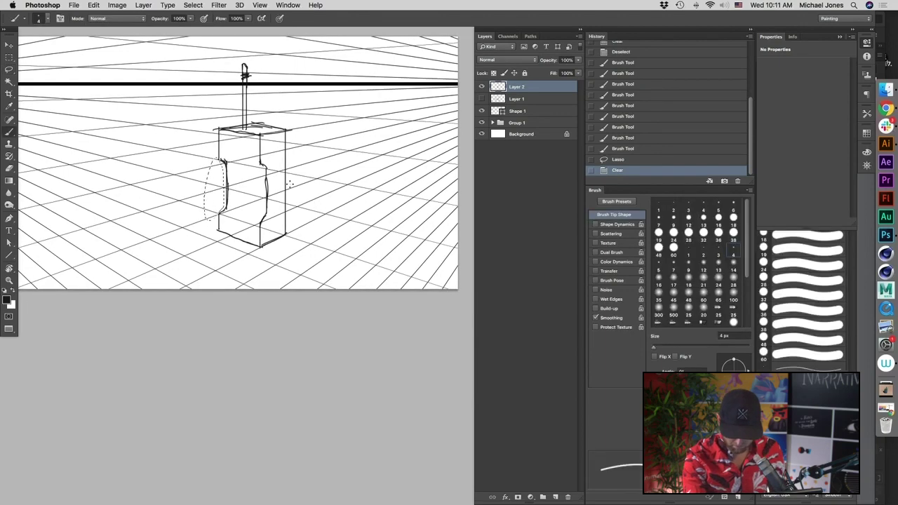
left_click(275, 186)
mouse_move(270, 173)
left_mouse_down()
mouse_move(259, 221)
mouse_move(270, 220)
left_mouse_up()
key("super+d")
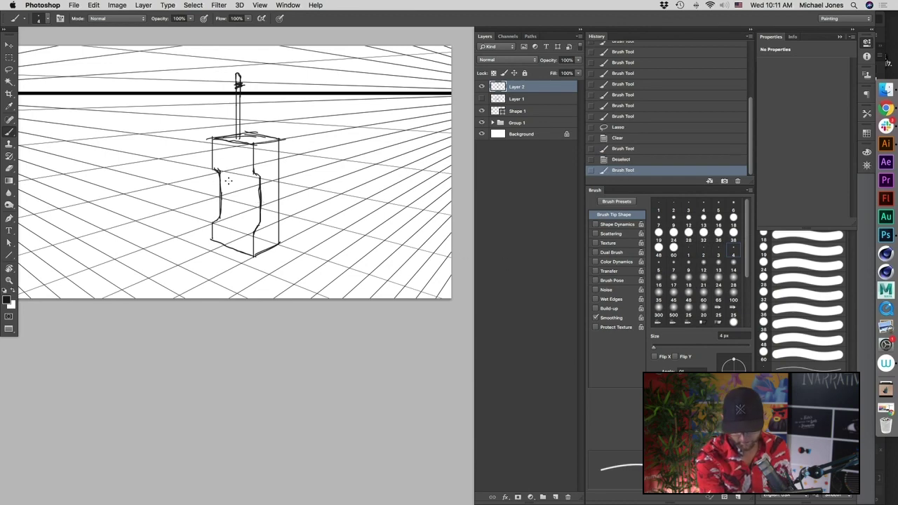
- Sketch a keypad grid on the front face's middle, three round buttons below it and speaker slots above it
mouse_move(224, 185)
left_mouse_down()
mouse_move(255, 191)
mouse_move(237, 223)
left_mouse_up()
left_click_drag(248, 178, 246, 220)
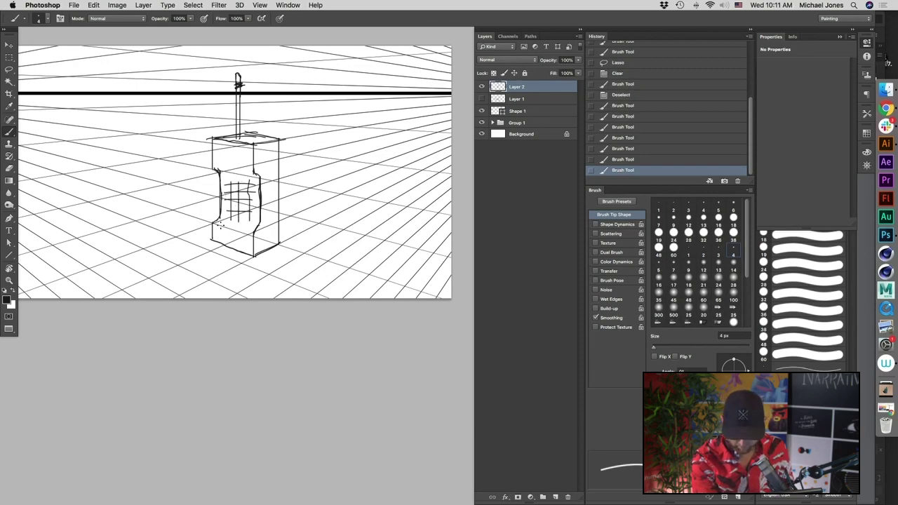
mouse_move(214, 223)
left_mouse_down()
mouse_move(252, 233)
mouse_move(228, 226)
mouse_move(218, 237)
mouse_move(239, 239)
left_mouse_up()
mouse_move(219, 164)
left_mouse_down()
mouse_move(247, 163)
mouse_move(219, 155)
mouse_move(246, 151)
mouse_move(218, 151)
mouse_move(248, 148)
left_mouse_up()
left_click_drag(294, 203, 293, 202)
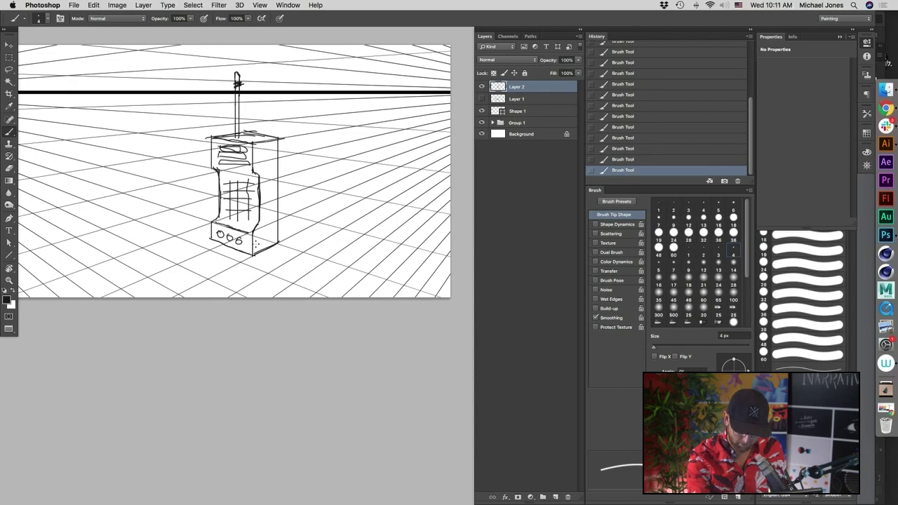
- Add a second contour beside the curved near edge and short perspective lines across the side face's upper and lower parts
mouse_move(256, 253)
left_mouse_down()
mouse_move(263, 173)
mouse_move(254, 149)
mouse_move(282, 243)
left_mouse_up()
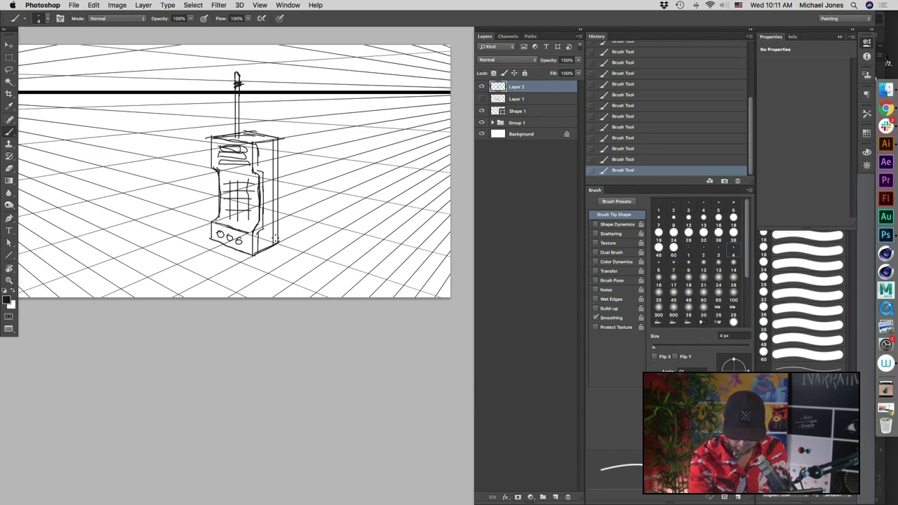
key("super+z")
left_click_drag(259, 241, 280, 240)
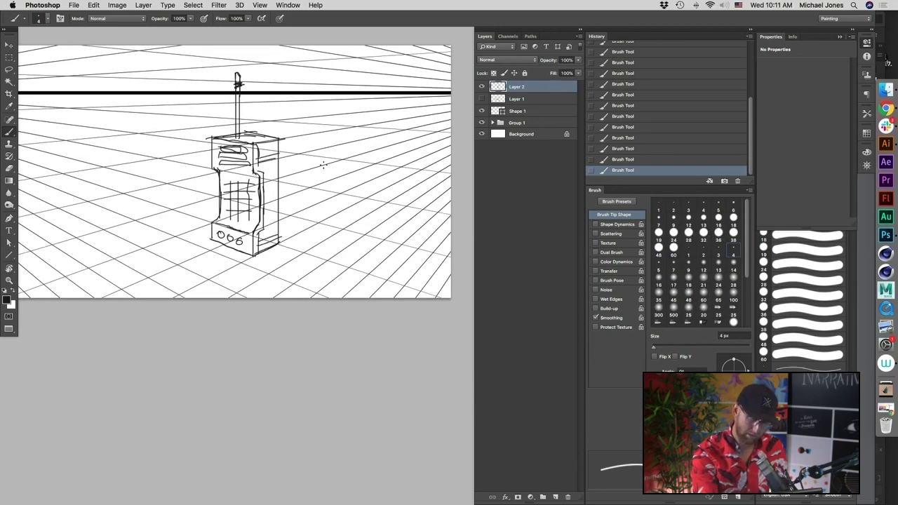
left_click_drag(259, 164, 280, 158)
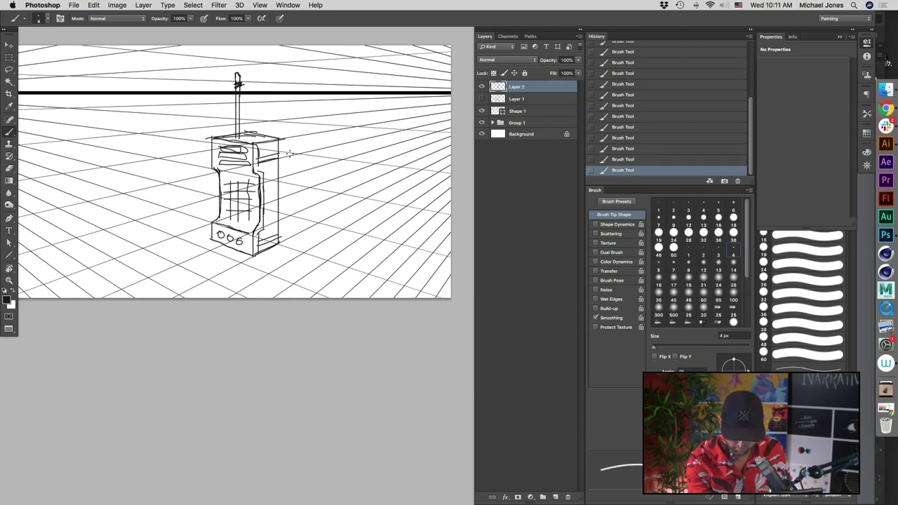
left_click_drag(303, 122, 307, 120)
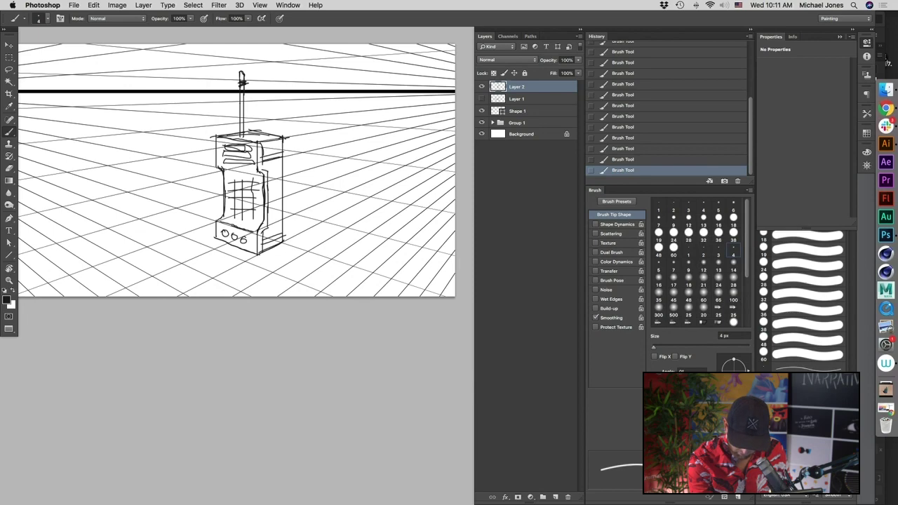
- Erase the stray line ends around the box's top edges and bottom corners with the 9 px Eraser
key("e")
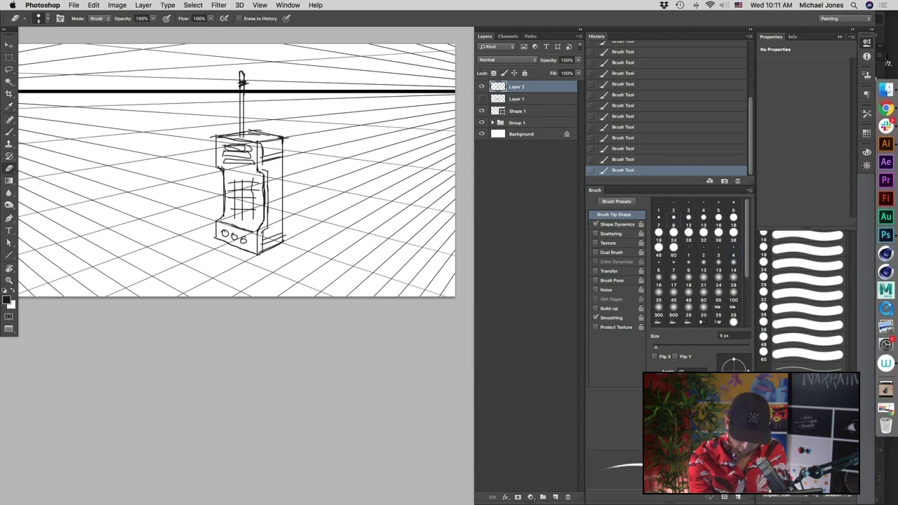
left_click_drag(252, 129, 208, 139)
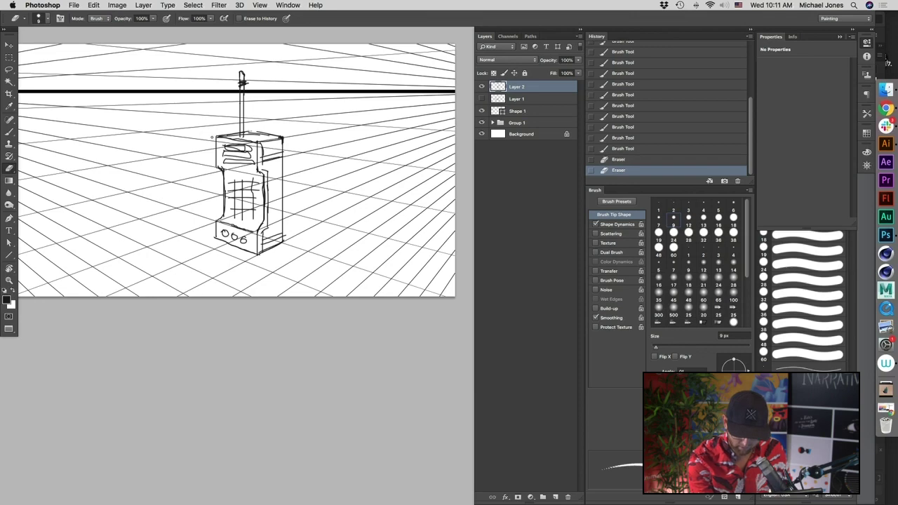
left_click(316, 210)
scroll(323, 225, "down", 1)
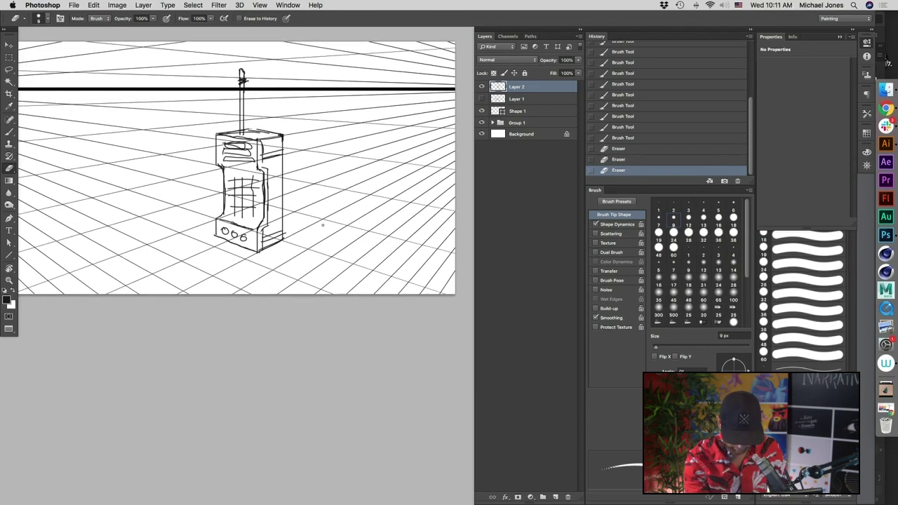
left_click(219, 241)
- Redraw the box's lower-left corner and retrace the edges of its top face with the 4 px brush
key("b")
left_click_drag(216, 234, 222, 239)
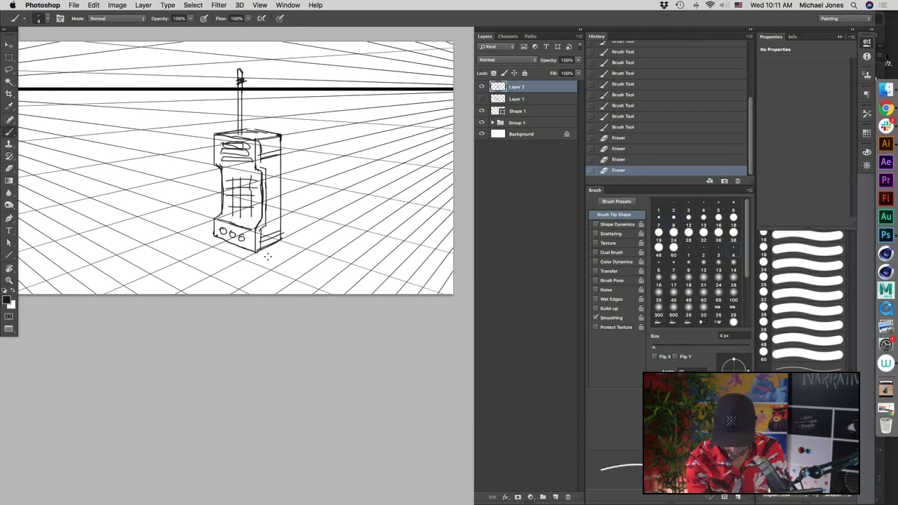
scroll(274, 257, "left", 1)
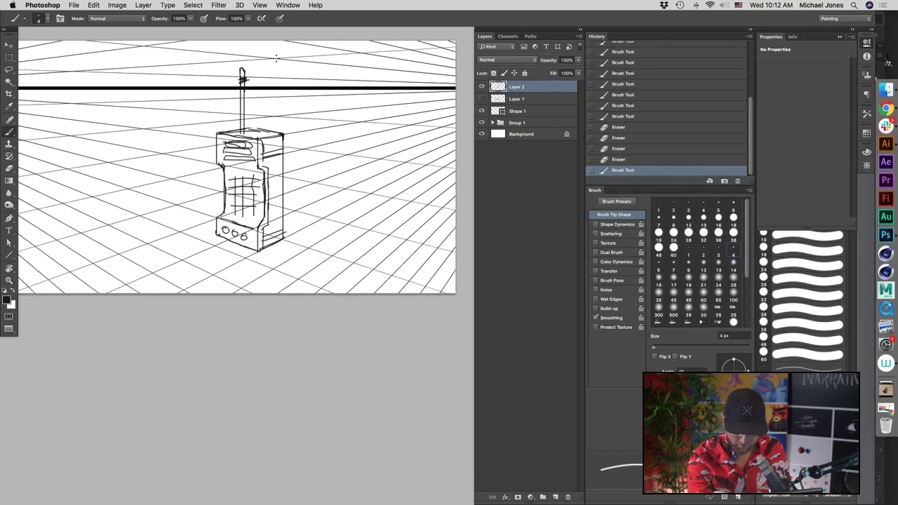
left_click_drag(218, 134, 258, 138)
mouse_move(258, 139)
left_mouse_down()
mouse_move(283, 134)
mouse_move(258, 129)
left_mouse_up()
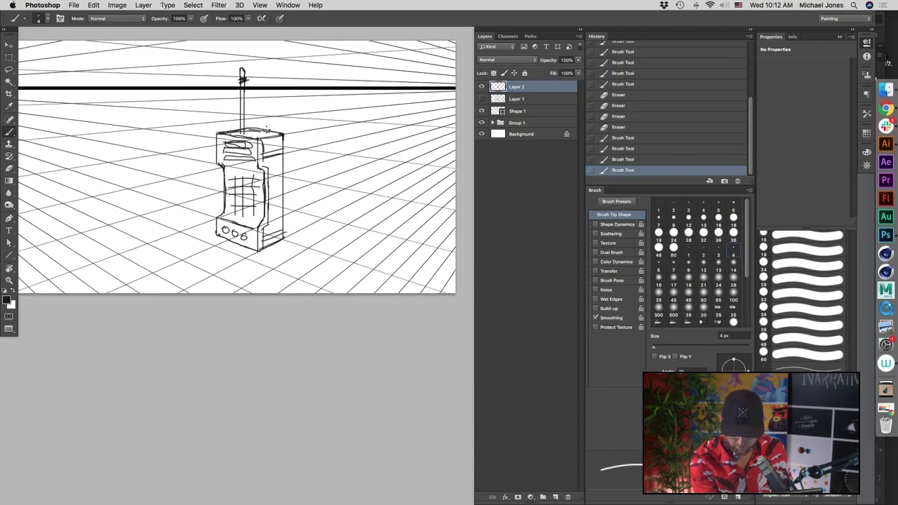
- Sketch a circular sun with short radiating rays on the ground grid to the right of the phone
scroll(364, 223, "right", 3)
mouse_move(397, 196)
left_mouse_down()
mouse_move(401, 236)
mouse_move(398, 197)
left_mouse_up()
mouse_move(423, 148)
left_mouse_down()
mouse_move(411, 178)
mouse_move(388, 184)
left_mouse_up()
left_click_drag(357, 262, 374, 243)
left_click_drag(385, 275, 397, 259)
left_click_drag(355, 209, 373, 225)
left_click_drag(378, 181, 369, 198)
mouse_move(286, 157)
left_mouse_down()
mouse_move(256, 171)
mouse_move(262, 177)
left_mouse_up()
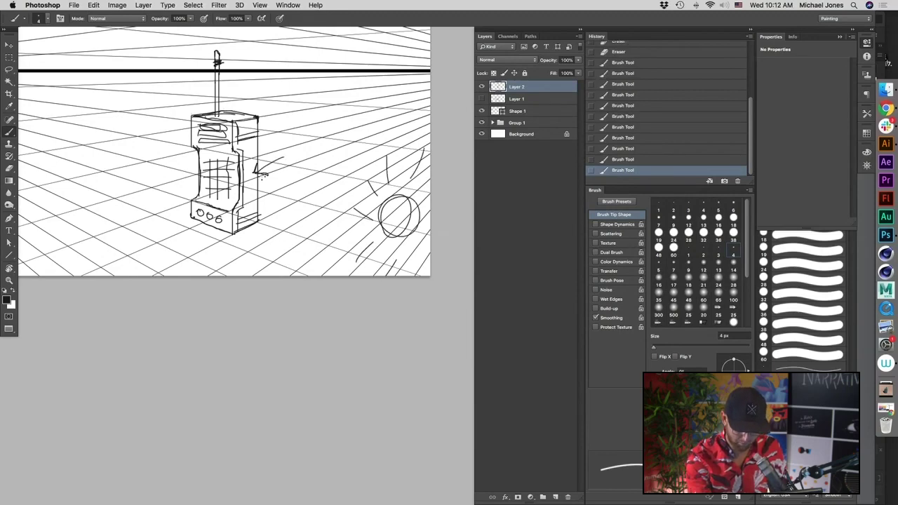
scroll(294, 209, "up", 1)
key("super+z")
- Outline the phone's cast shadow on the ground, running back and to the left from its base
left_click_drag(285, 261, 412, 262)
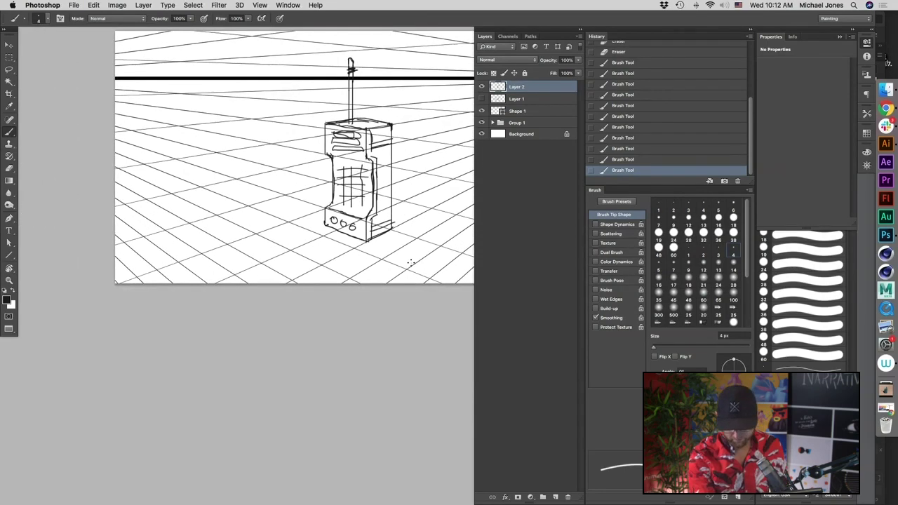
mouse_move(317, 221)
left_mouse_down()
mouse_move(261, 210)
mouse_move(293, 208)
mouse_move(253, 195)
mouse_move(277, 183)
mouse_move(255, 195)
left_mouse_up()
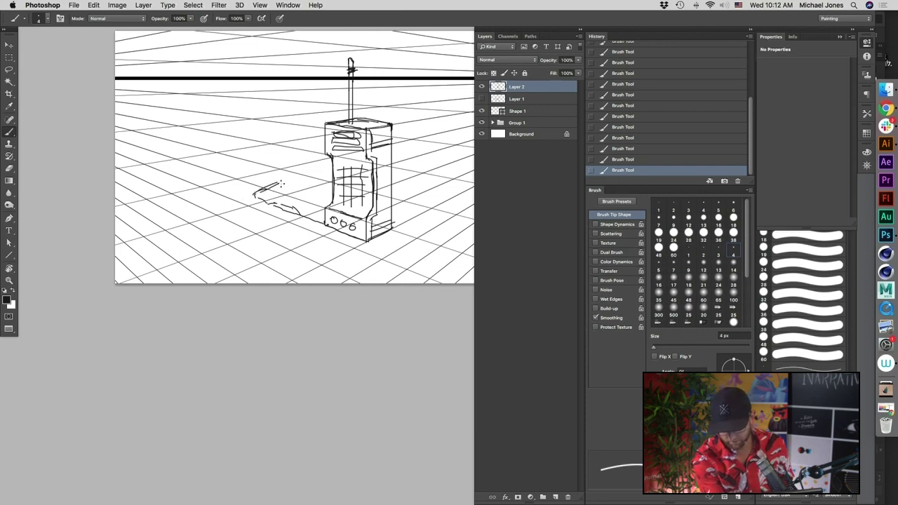
left_click_drag(334, 204, 275, 185)
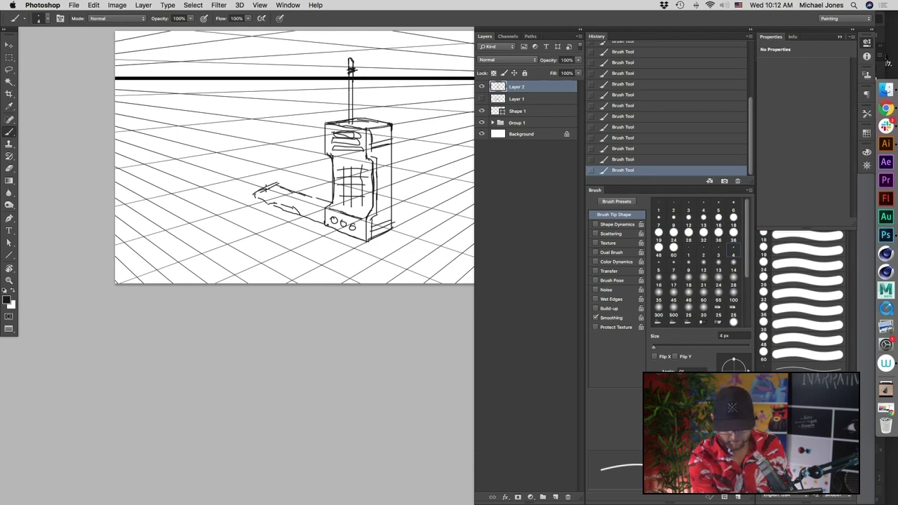
- Extend the shadow with a thin antenna shadow at its far end and fill the outline with dense hatching
left_click_drag(266, 186, 238, 175)
left_click_drag(324, 225, 324, 199)
left_click_drag(316, 220, 321, 199)
left_click_drag(311, 219, 317, 193)
left_click_drag(305, 217, 309, 195)
left_click_drag(298, 213, 304, 193)
left_click_drag(294, 208, 295, 193)
left_click_drag(284, 207, 291, 189)
left_click_drag(272, 203, 277, 192)
left_click_drag(262, 200, 274, 189)
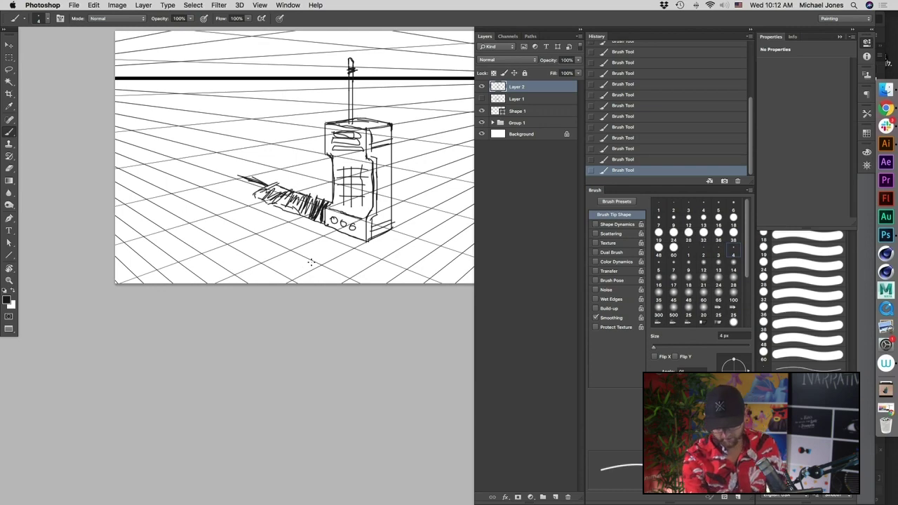
- Erase part of the shadow's ragged lower edge and return from full-screen view to the tiled three-document layout at 25%
key("e")
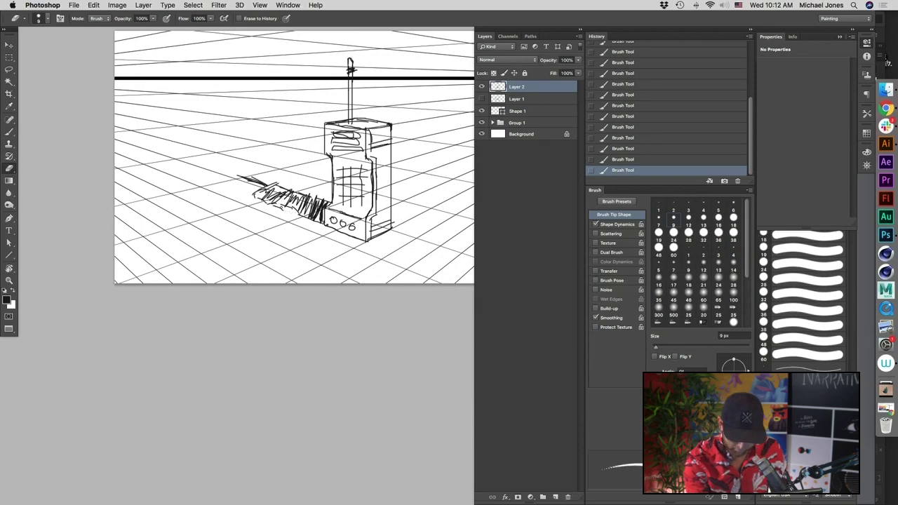
left_click_drag(269, 209, 284, 211)
left_click_drag(316, 247, 290, 251)
key("super+minus")
key("super+minus")
left_click_drag(400, 336, 248, 328)
key("v")
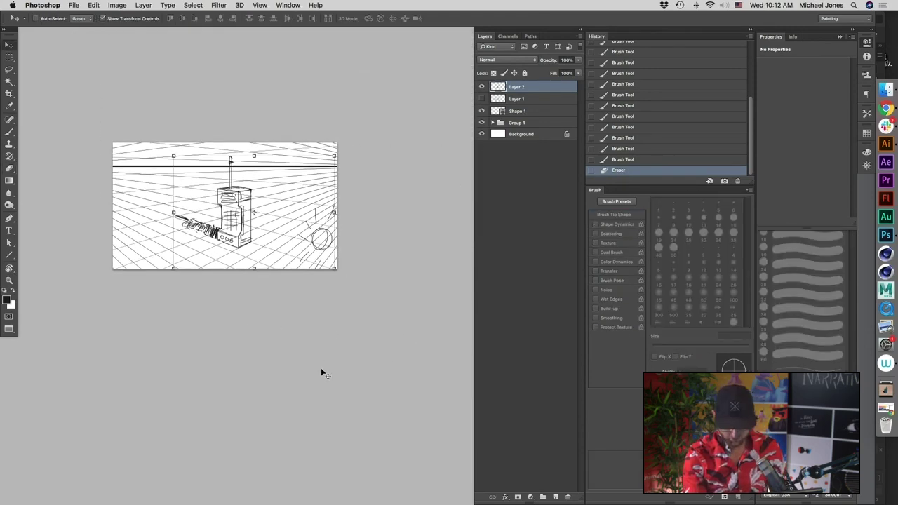
key("f")
key("f")
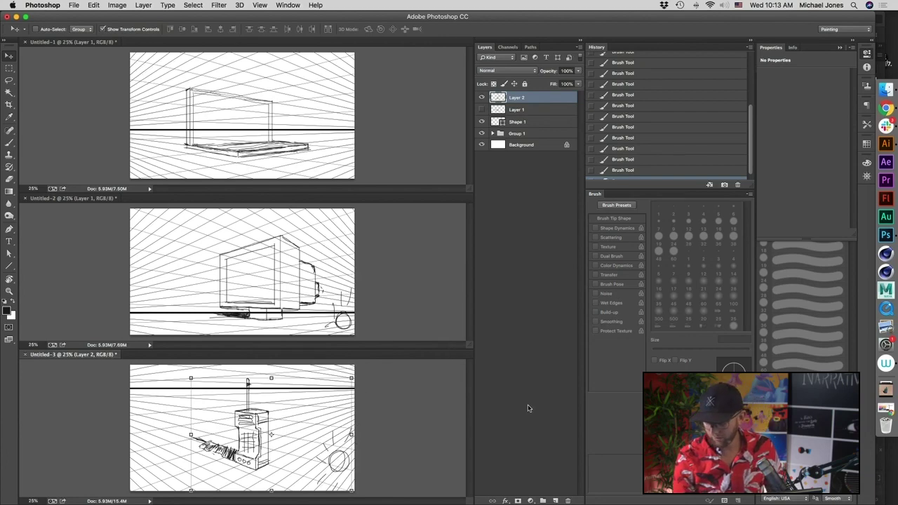
- Check the YouTube live chat in Chrome and return to Photoshop
left_click(885, 109)
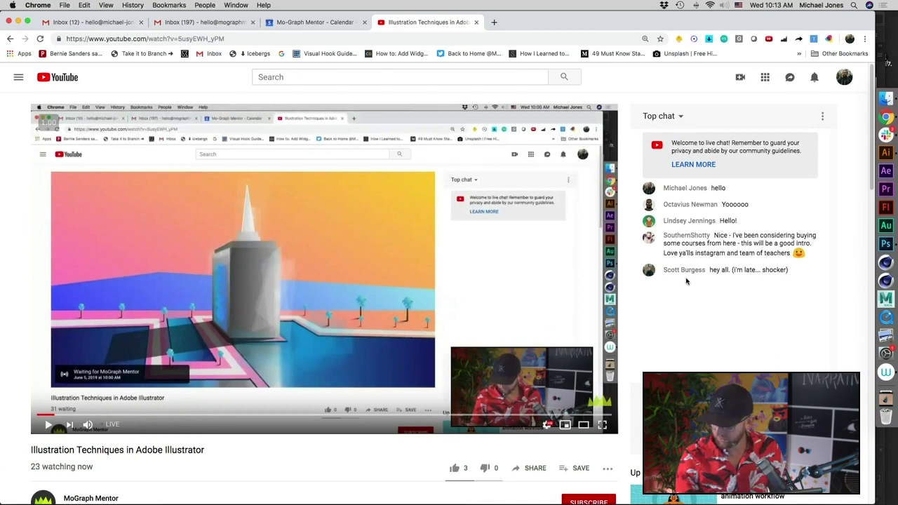
left_click(886, 245)
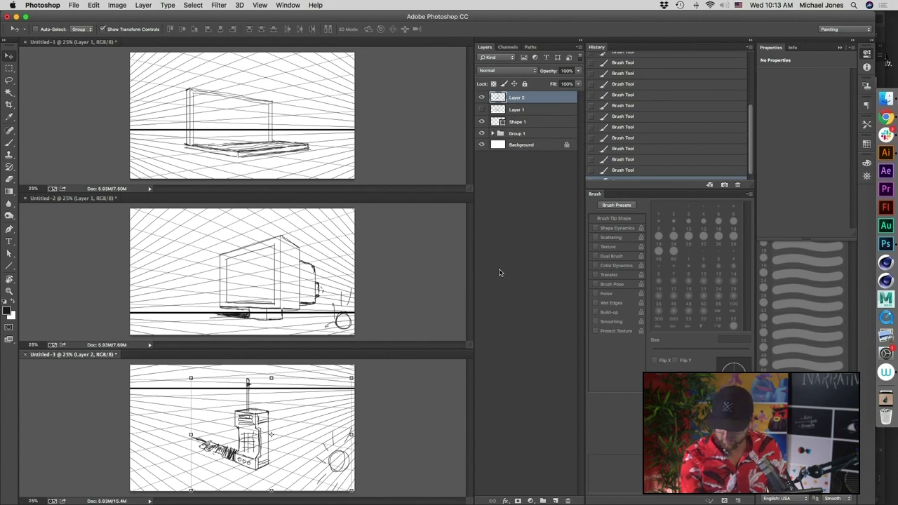
- Brush a circular sun with short rays just above the horizon, to the right of the laptop in Untitled-1
left_click(366, 125)
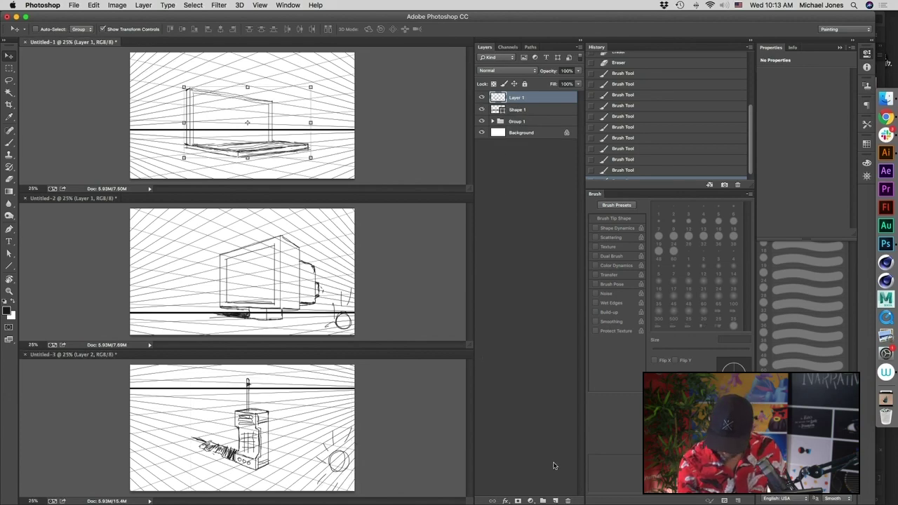
key("b")
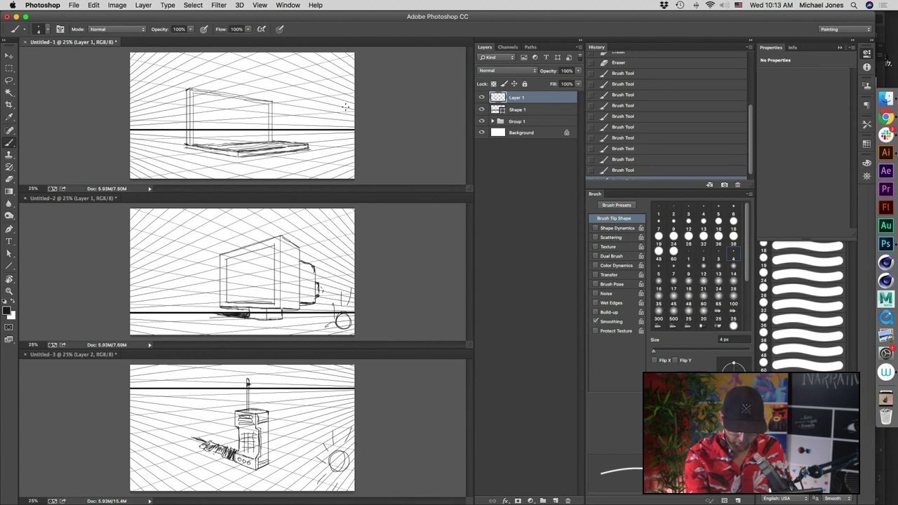
mouse_move(348, 113)
left_mouse_down()
mouse_move(339, 102)
mouse_move(348, 103)
left_mouse_up()
mouse_move(343, 94)
left_mouse_down()
mouse_move(344, 77)
mouse_move(322, 98)
left_mouse_up()
left_click_drag(337, 112, 327, 117)
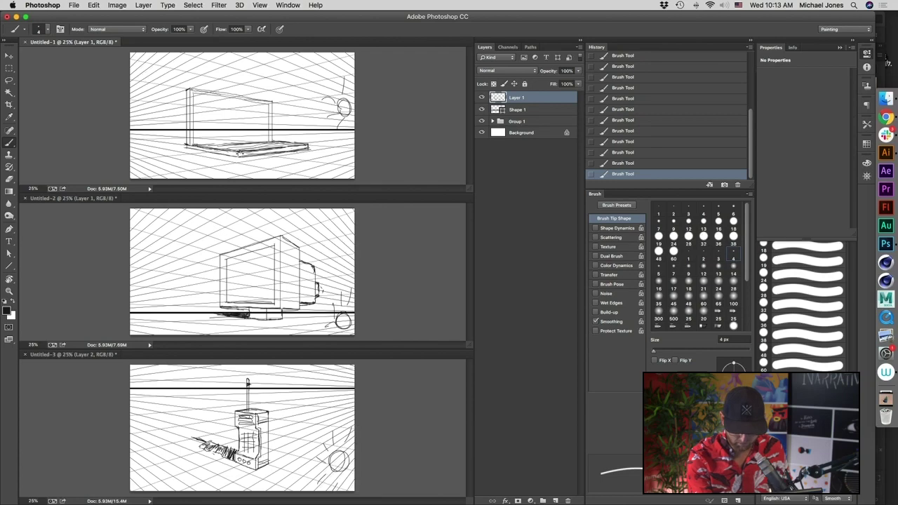
- Sketch the laptop's cast shadow on the ground to the left of its base and fill it with dense hatching
left_click_drag(234, 159, 177, 176)
mouse_move(233, 159)
left_mouse_down()
mouse_move(141, 176)
mouse_move(187, 167)
mouse_move(145, 156)
left_mouse_up()
mouse_move(144, 156)
left_mouse_down()
mouse_move(185, 148)
mouse_move(167, 146)
mouse_move(157, 155)
mouse_move(231, 159)
mouse_move(230, 149)
left_mouse_up()
left_click_drag(173, 164, 217, 150)
mouse_move(174, 161)
left_mouse_down()
mouse_move(209, 150)
mouse_move(201, 146)
left_mouse_up()
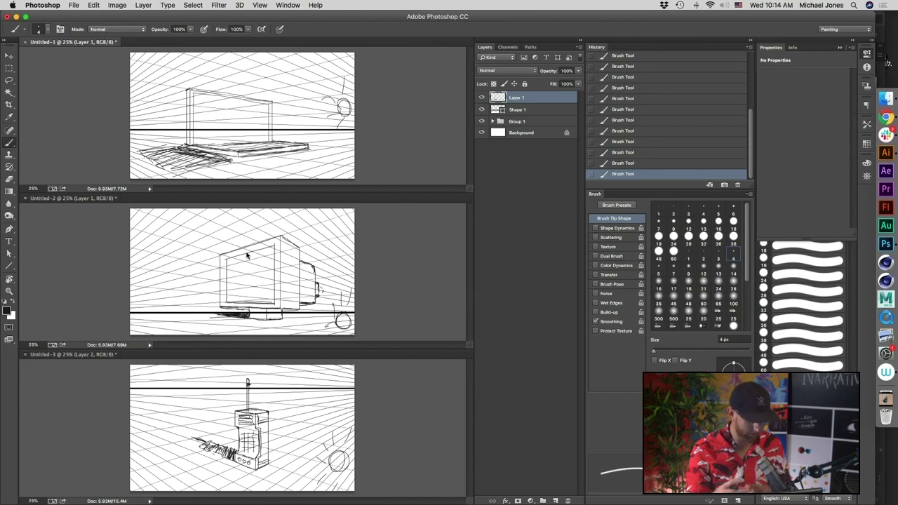
left_click_drag(189, 170, 239, 156)
left_click_drag(157, 179, 205, 156)
left_click_drag(146, 165, 191, 144)
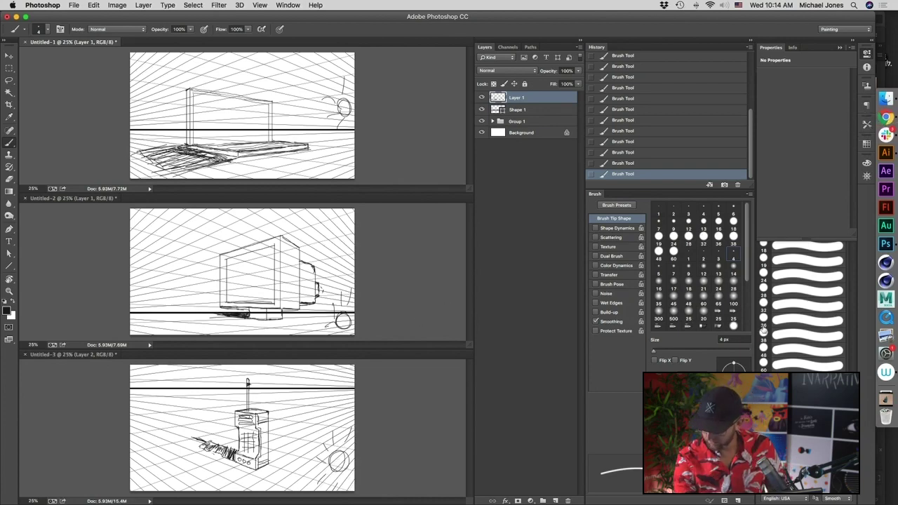
- Check the YouTube live chat in Chrome again and switch back to Photoshop
left_click(886, 118)
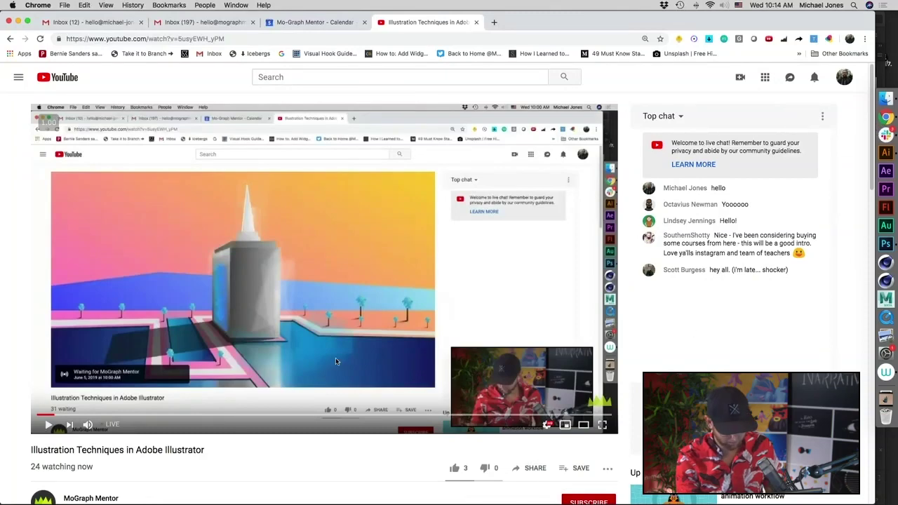
key("super+Tab")
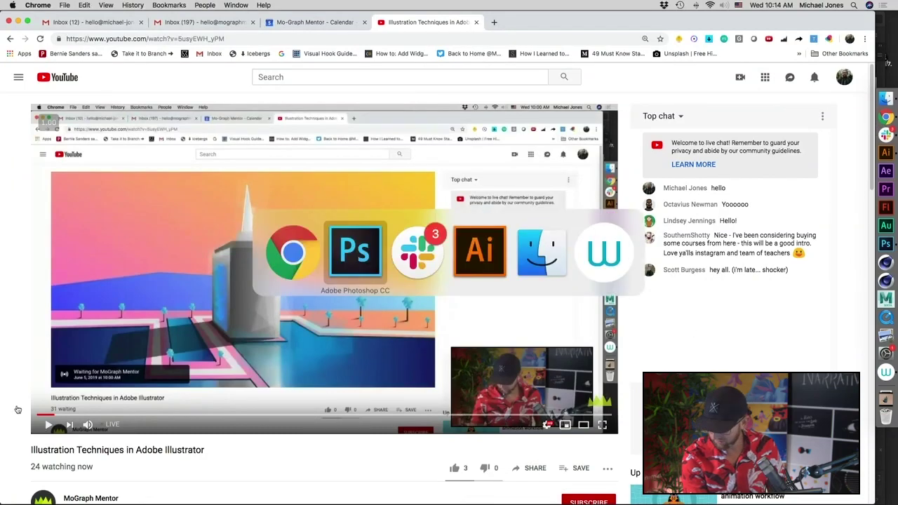
key("super+Tab")
key("super+Tab")
key("super+Tab")
key("super+Tab")
key("super+Tab")
key("super+Tab")
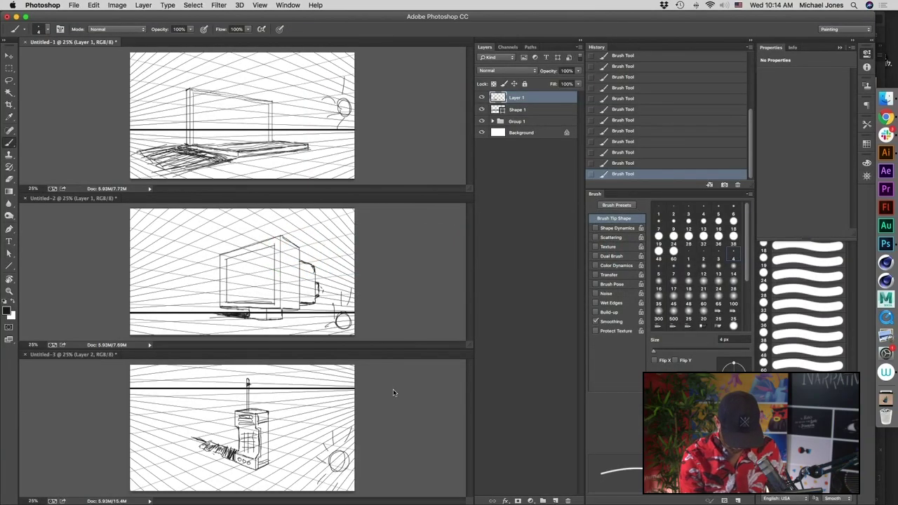
- Activate the Untitled-3 phone document and cycle through the full-screen modes back to the tiled layout
left_click(392, 391)
key("f")
key("f")
left_click_drag(457, 347, 307, 319)
key("f")
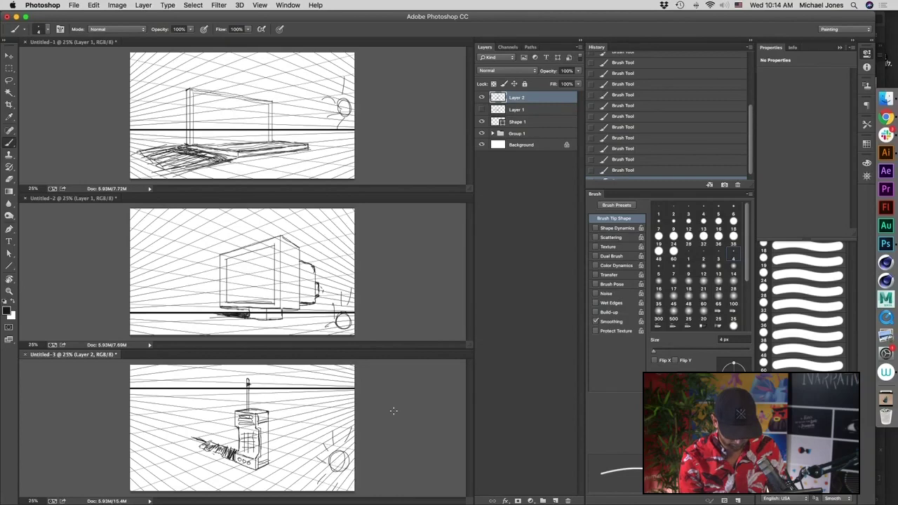
left_click(74, 4)
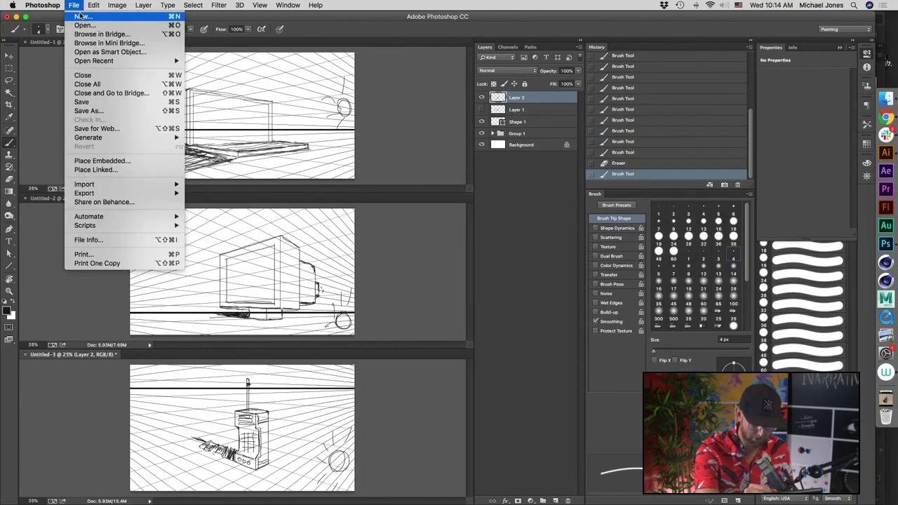
mouse_move(136, 194)
left_click(518, 184)
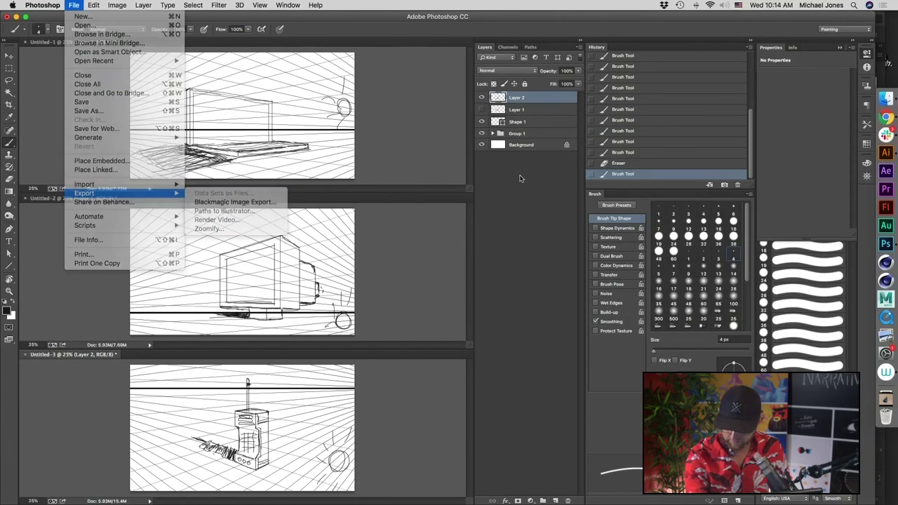
- Hide the Group 1 grid and the Shape 1 horizon line in the phone document and show both again
left_click_drag(482, 133, 482, 122)
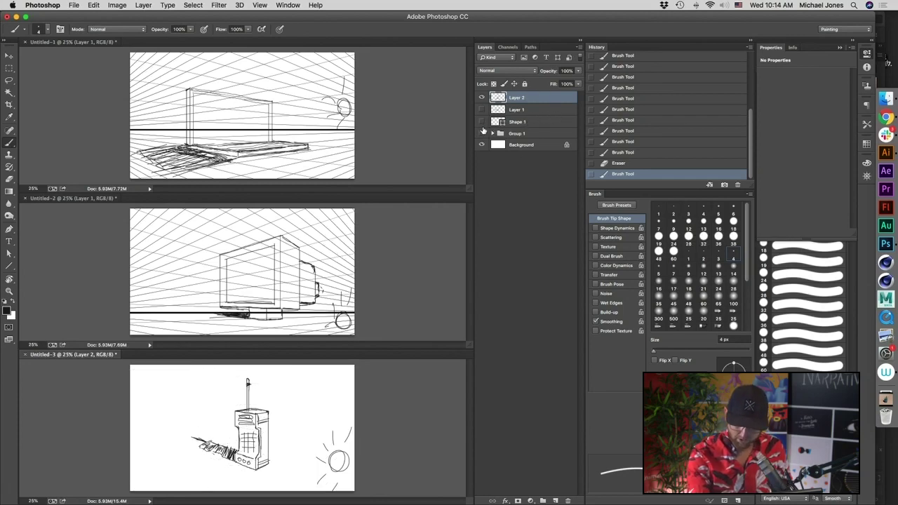
left_click(482, 121)
left_click(482, 133)
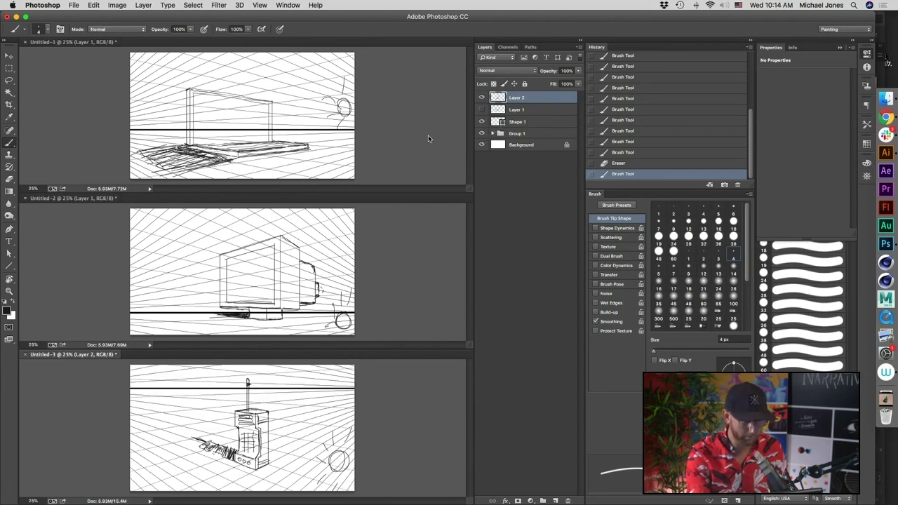
- Save a copy of the phone sketch to the Desktop in JPEG format, named Phone.jpg
left_click(74, 5)
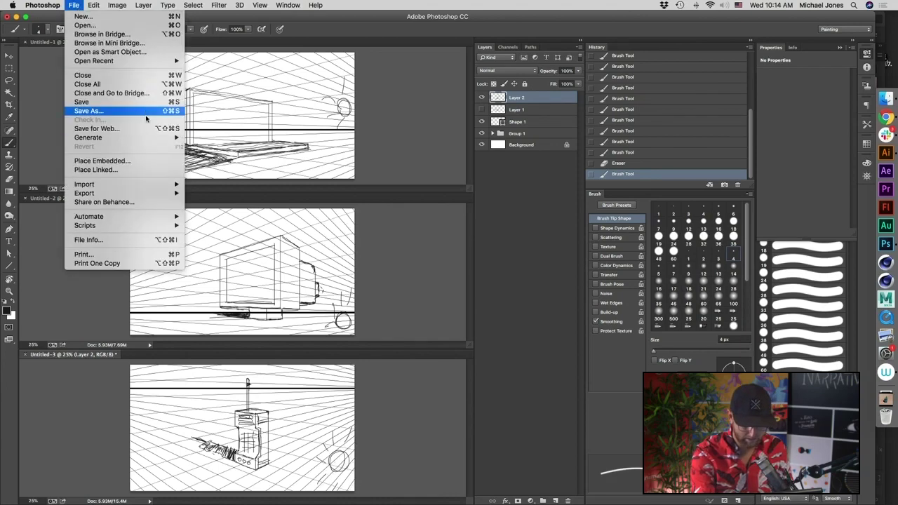
left_click(200, 398)
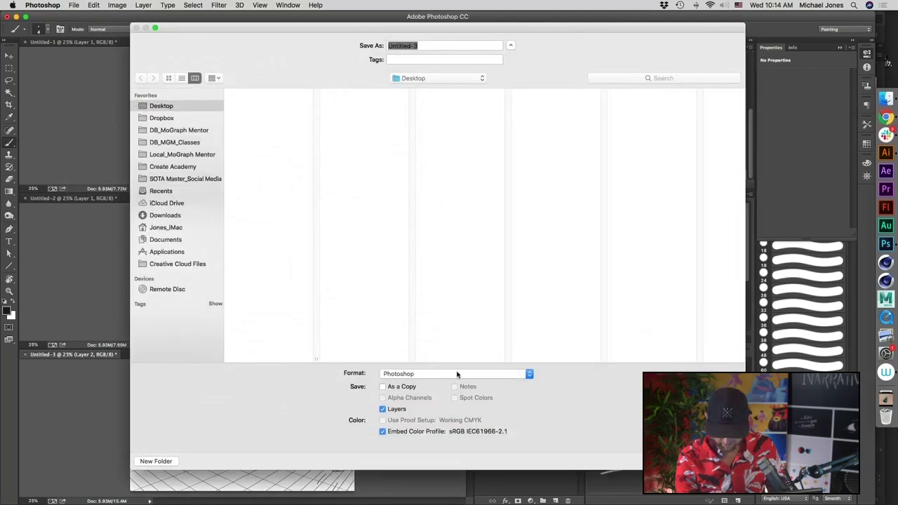
left_click(457, 373)
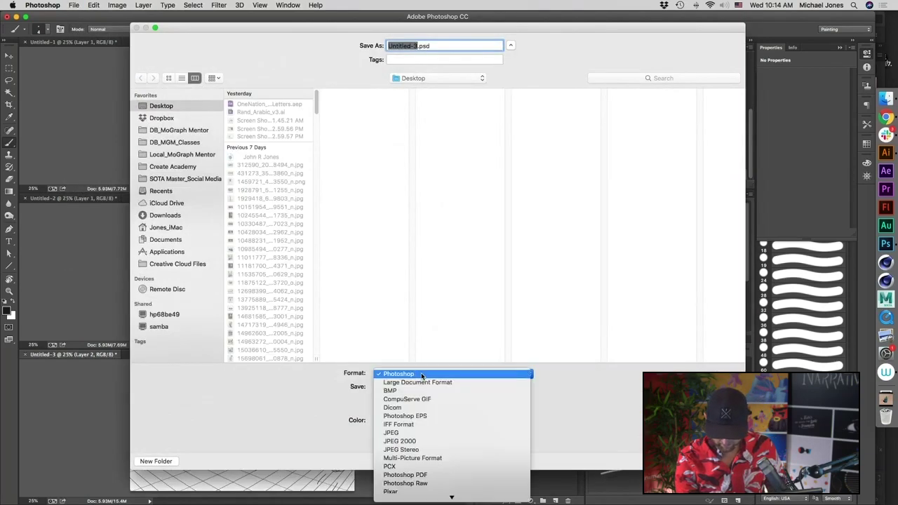
left_click(430, 432)
type("Phone.jpg")
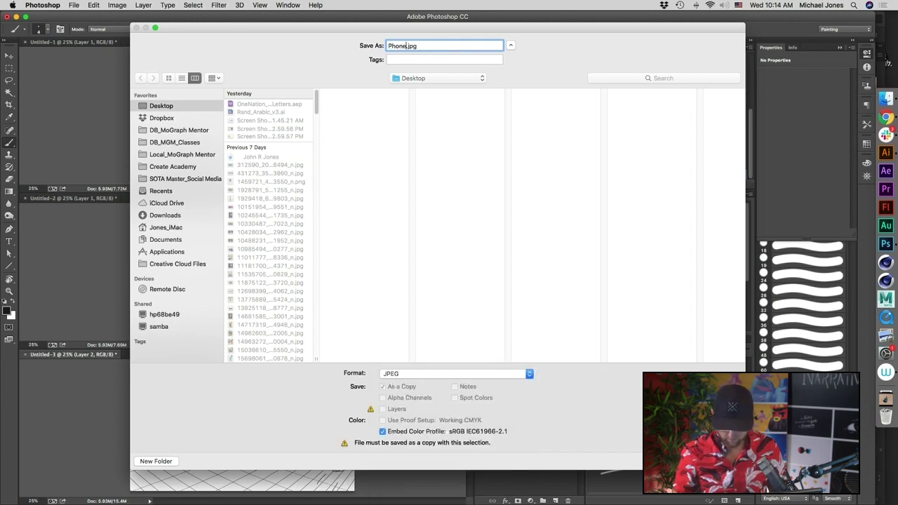
key("Return")
key("Return")
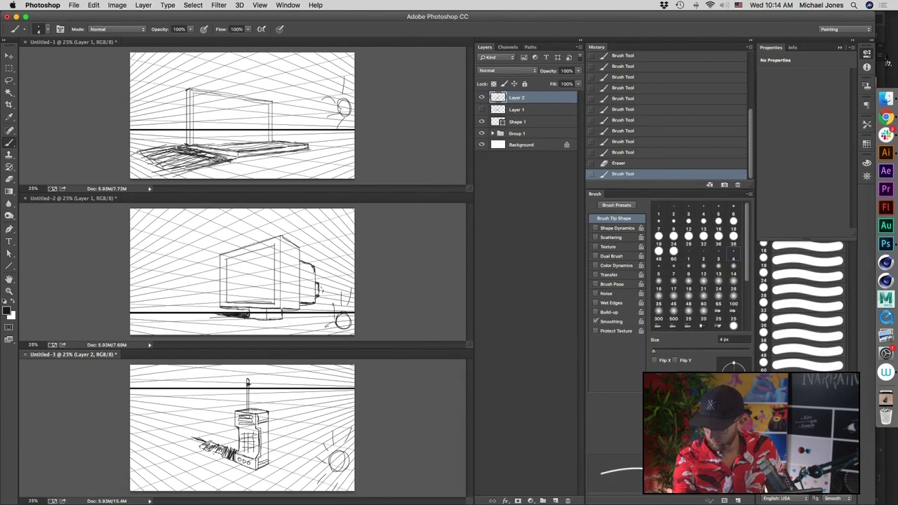
- Switch to Illustrator, where the Untitled-1 artboard is open
left_click(886, 152)
key("super+Tab")
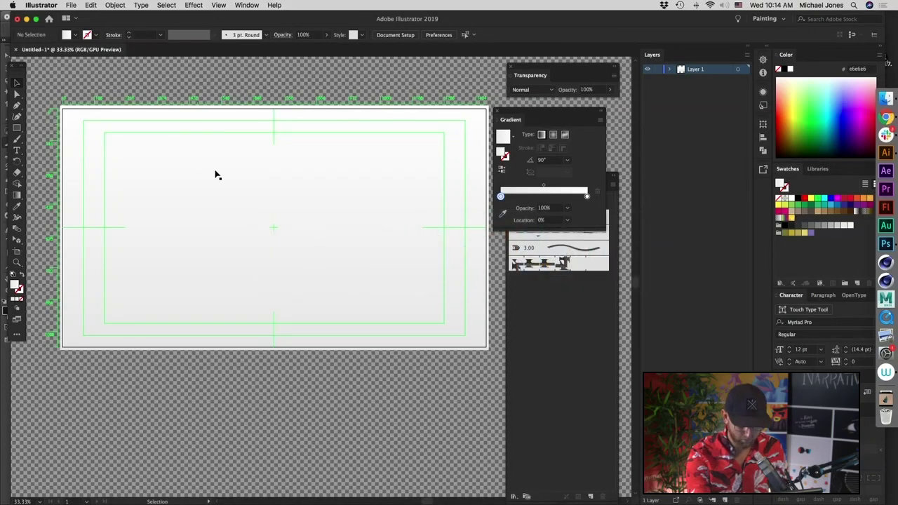
left_click(71, 5)
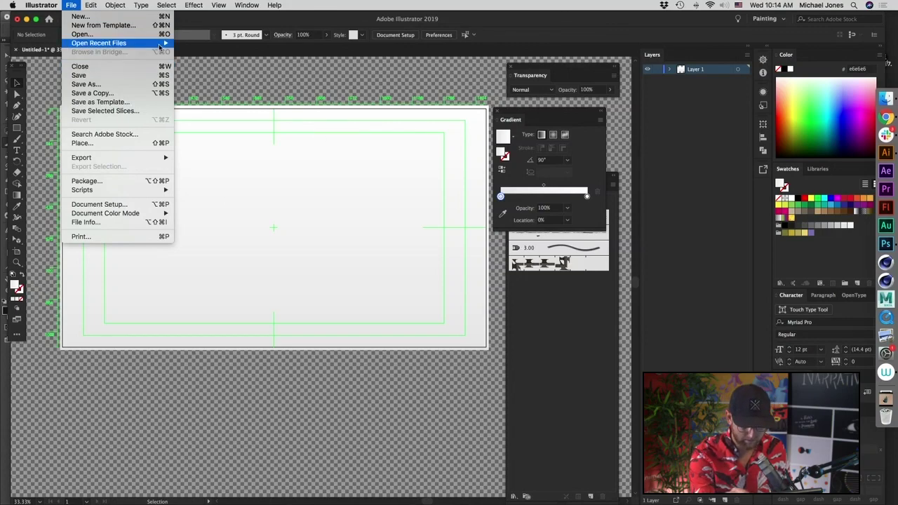
left_click(288, 84)
key("super+Tab")
key("super+Tab")
key("super+Tab")
key("super+Tab")
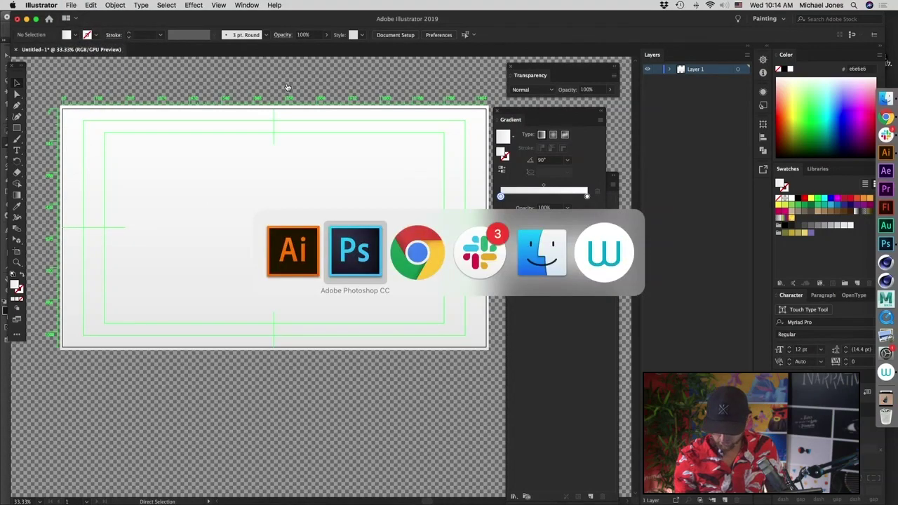
- Place Phone.jpg from the Desktop folder in Finder onto the Illustrator artboard and align it with the artboard
left_click(887, 99)
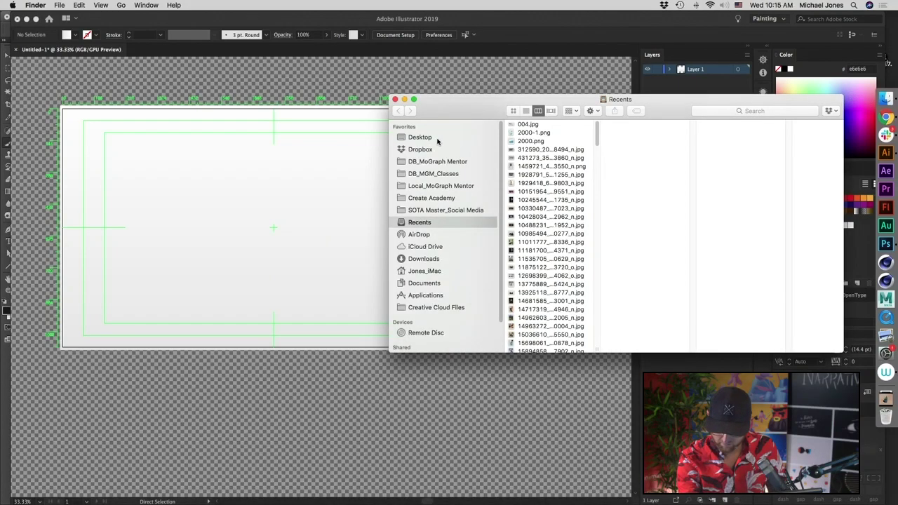
left_click(434, 139)
left_click(532, 136)
left_click_drag(531, 135, 336, 272)
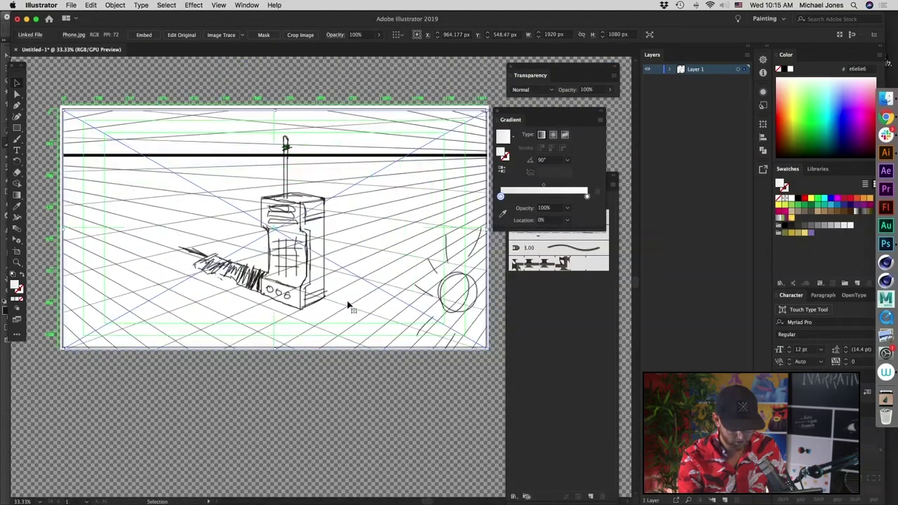
left_click_drag(351, 304, 350, 303)
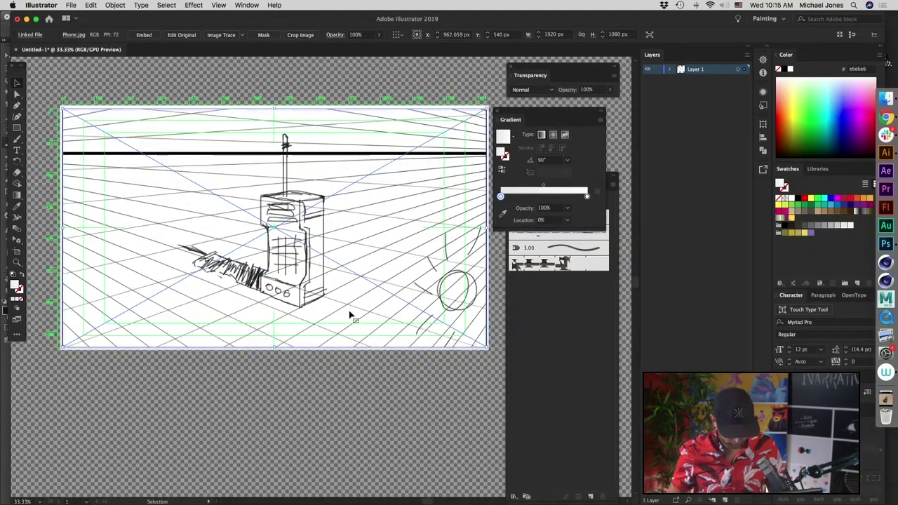
- Expand Layer 1's contents and lower the placed phone image's opacity to 28%
mouse_move(553, 115)
left_mouse_down()
mouse_move(677, 193)
mouse_move(547, 224)
mouse_move(559, 254)
left_mouse_up()
left_click(669, 69)
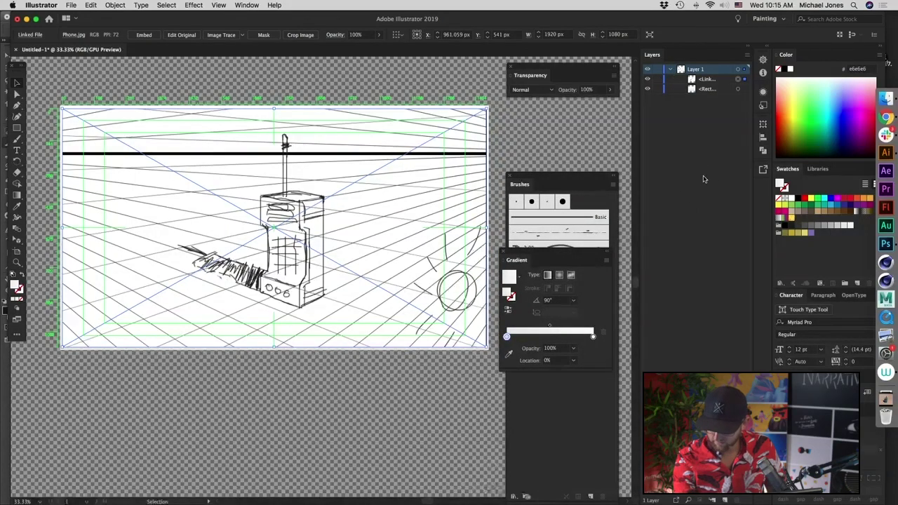
left_click(378, 35)
left_click_drag(375, 48, 352, 46)
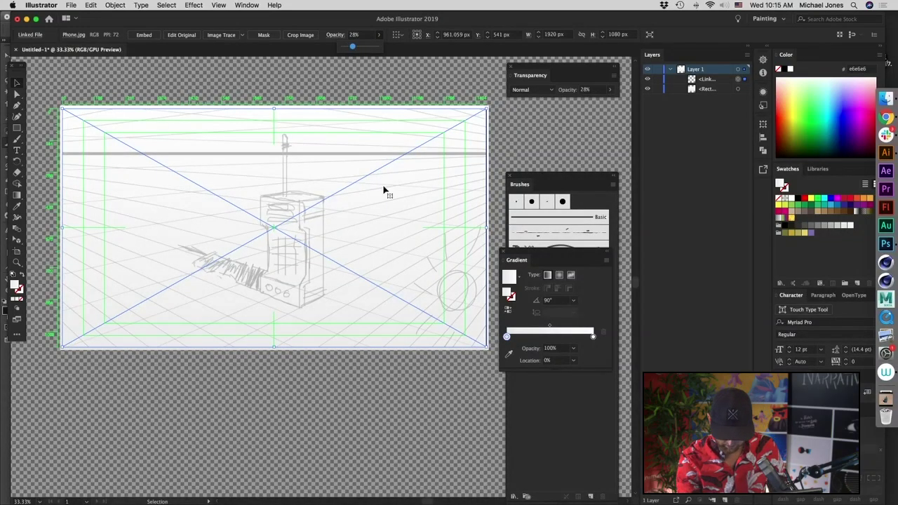
- Lock Layer 1 holding the sketch and add a new layer above it for tracing
left_click(656, 69)
left_click(724, 499)
left_click_drag(388, 291, 354, 272)
left_click_drag(324, 423, 348, 422)
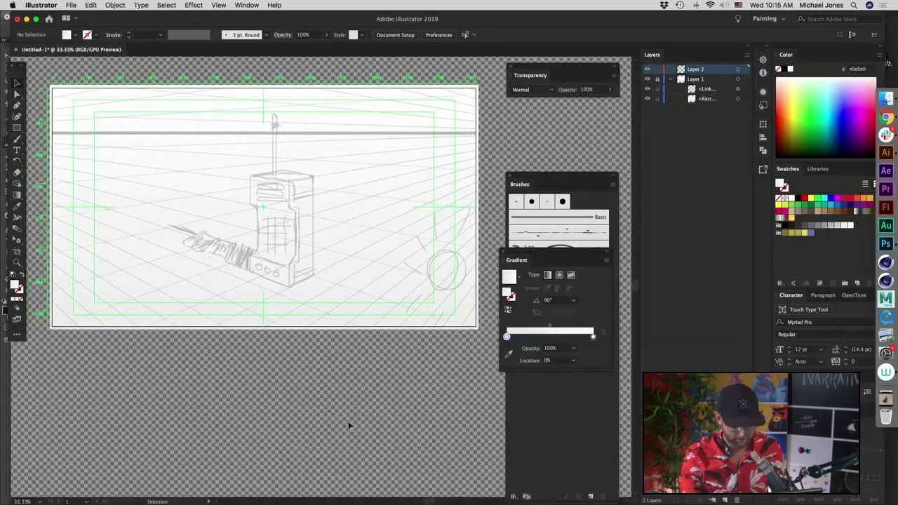
- Start a Pen tool outline of the phone's side face on Layer 2, tracing the rear vertical edge, base and lower front corner
left_click(17, 105)
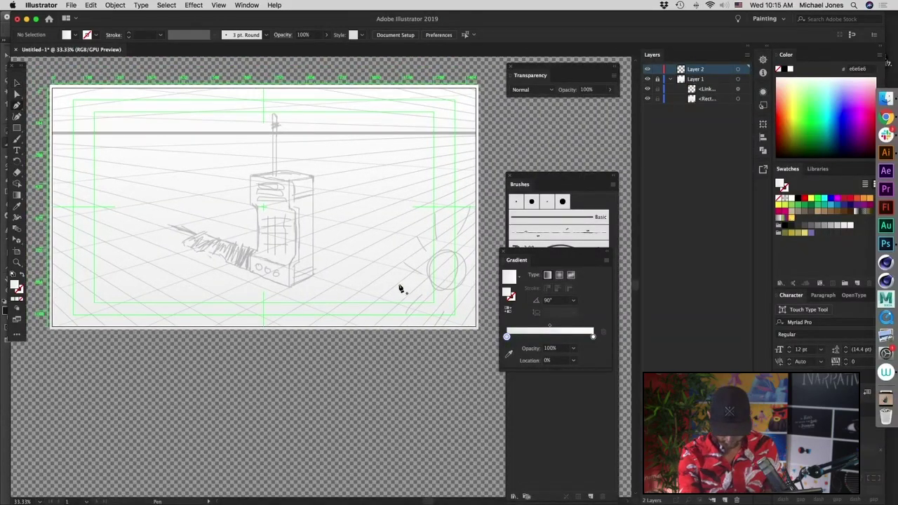
key("super+equal")
left_click_drag(388, 321, 385, 327)
left_click(305, 133)
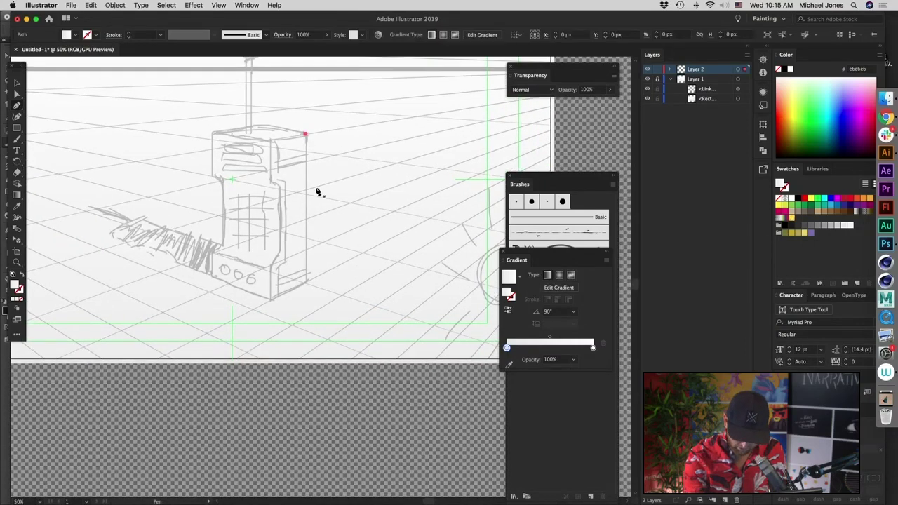
left_click(307, 282)
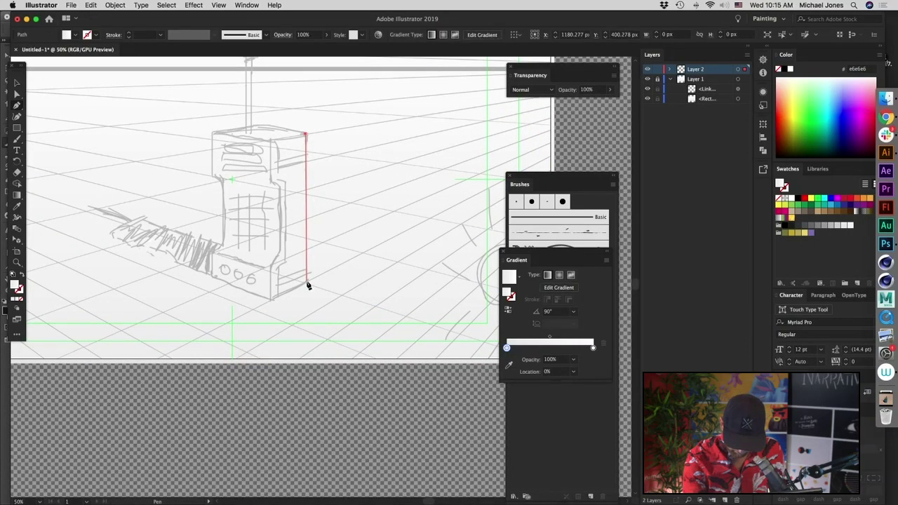
left_click(270, 300)
left_click(270, 267)
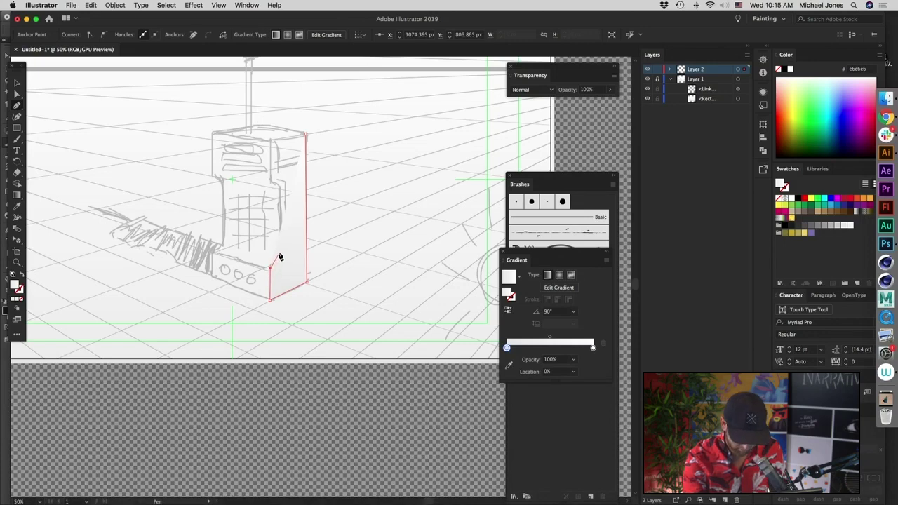
- Swap fill and stroke to see the sketch, finish the side face along its notched front edge, and swap the gradient fill back
left_click(20, 290)
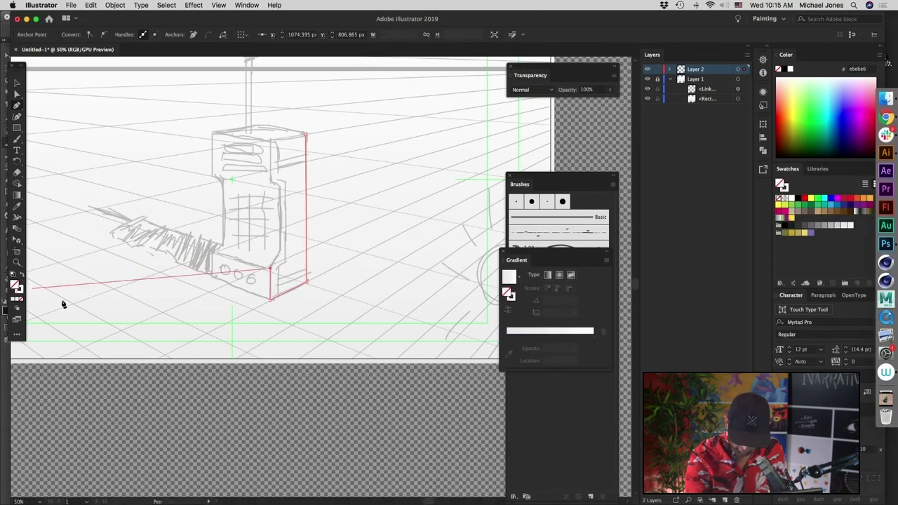
left_click(279, 250)
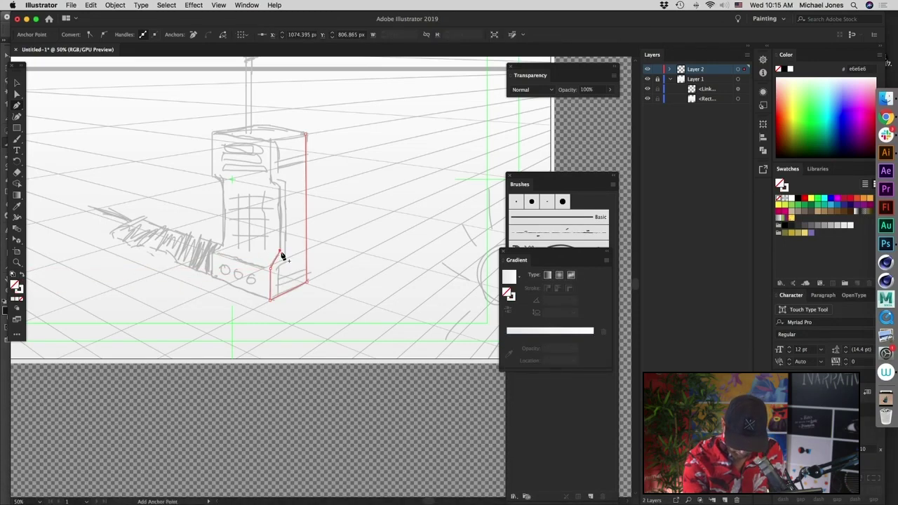
left_click(270, 182)
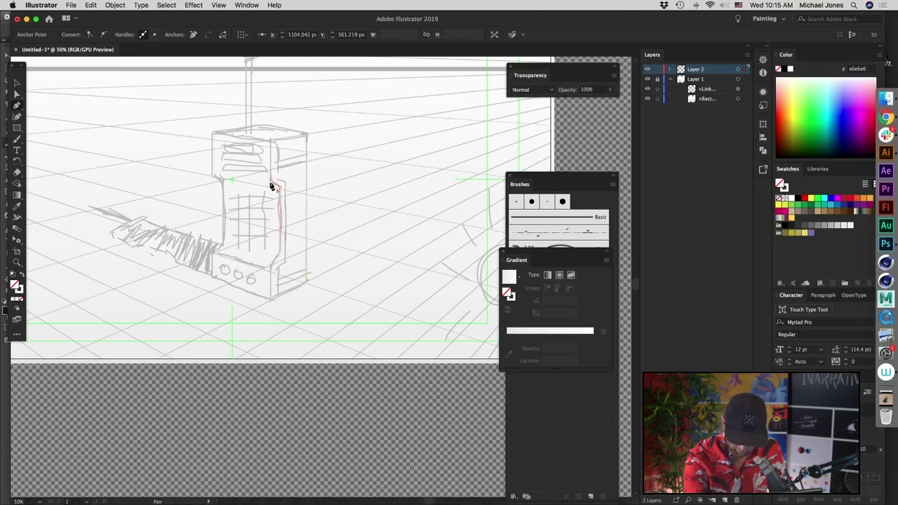
left_click(270, 141)
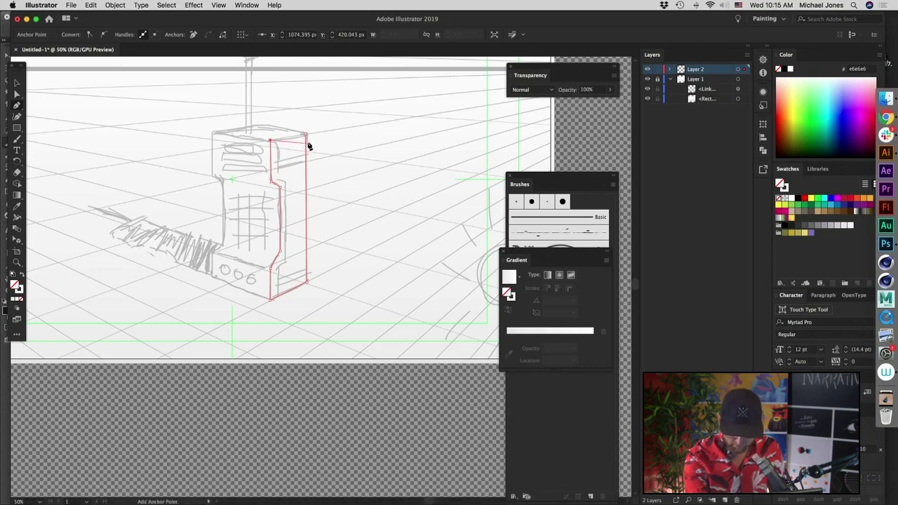
left_click(306, 134)
left_click_drag(356, 205, 393, 236)
left_click(23, 275)
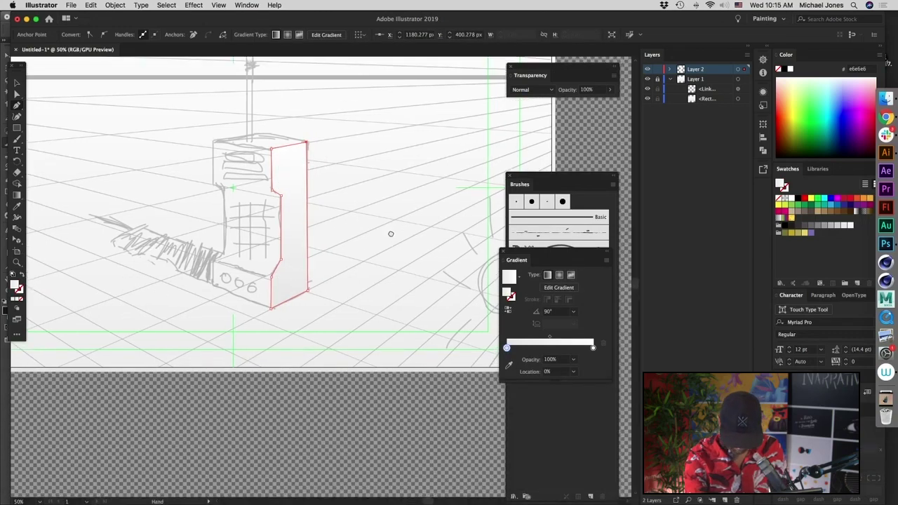
- Trace the phone's top face as a closed four-sided shape with the Pen tool
left_click(212, 141)
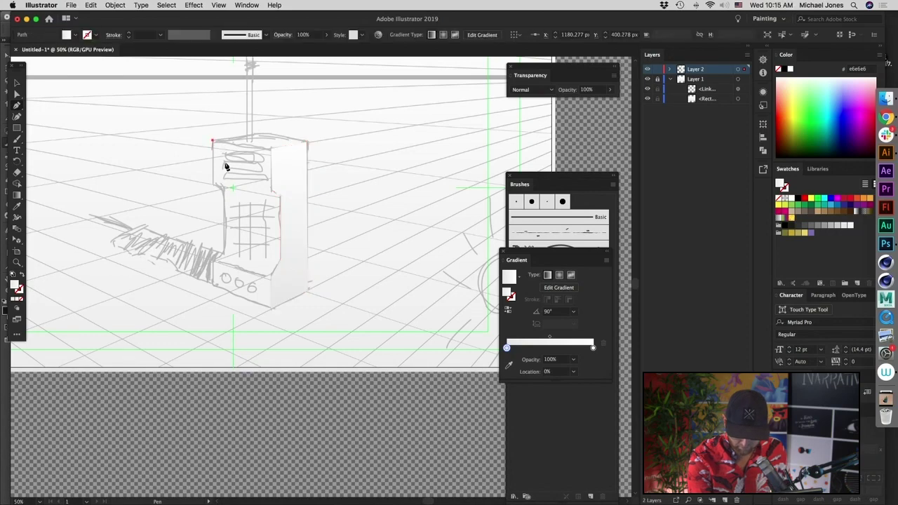
left_click(272, 149)
left_click_drag(306, 141, 266, 131)
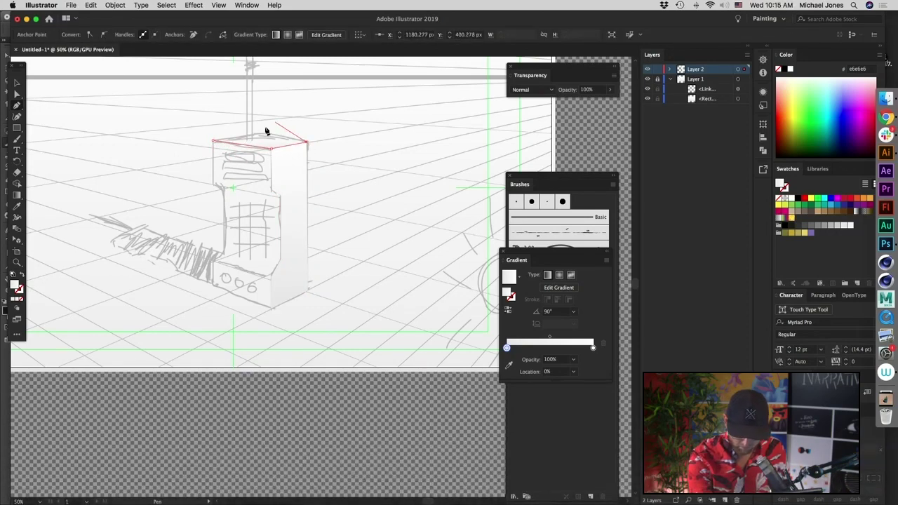
left_click(268, 132)
left_click(214, 144)
- Adjust the top face's anchor points to fit the perspective, nudging its back corner left and slightly down
left_click_drag(313, 274, 307, 278)
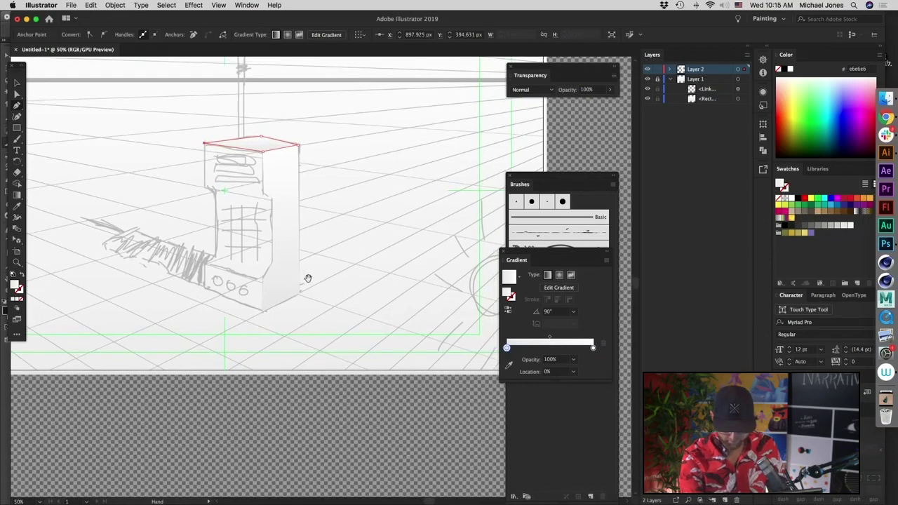
key("a")
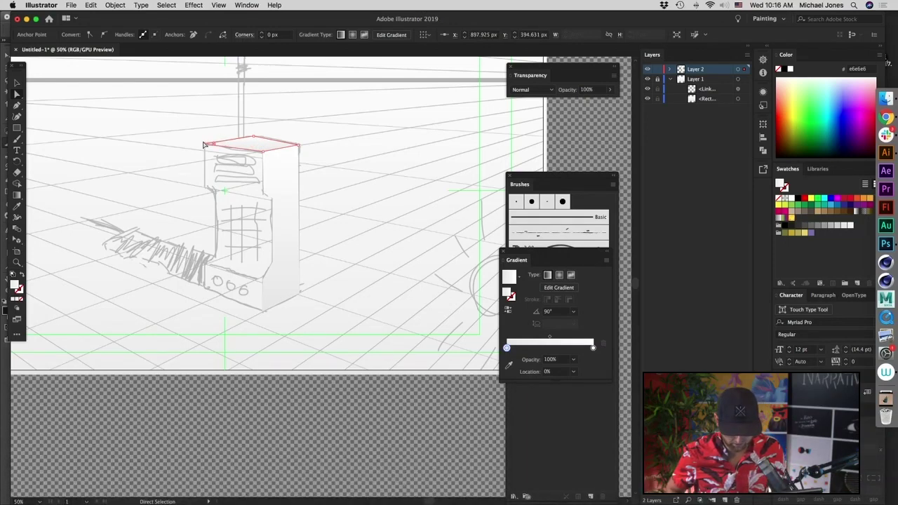
left_click(297, 148)
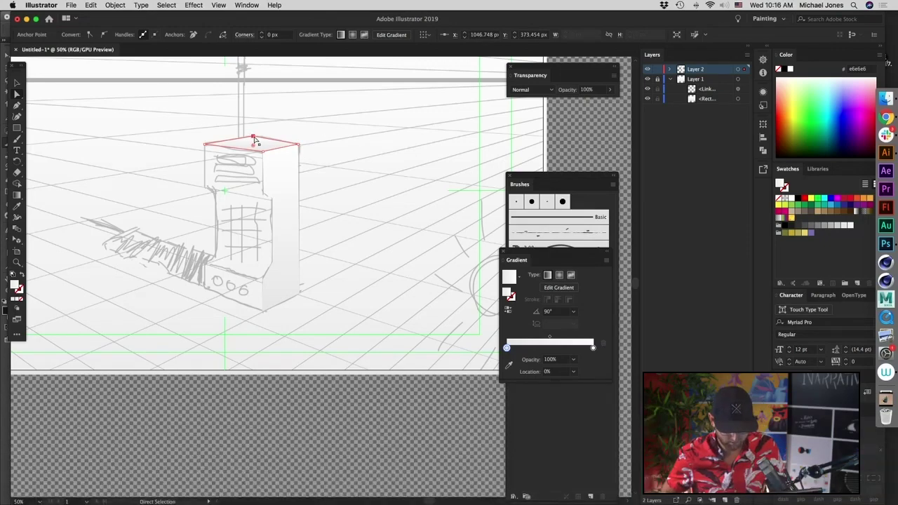
key("Left")
key("Down")
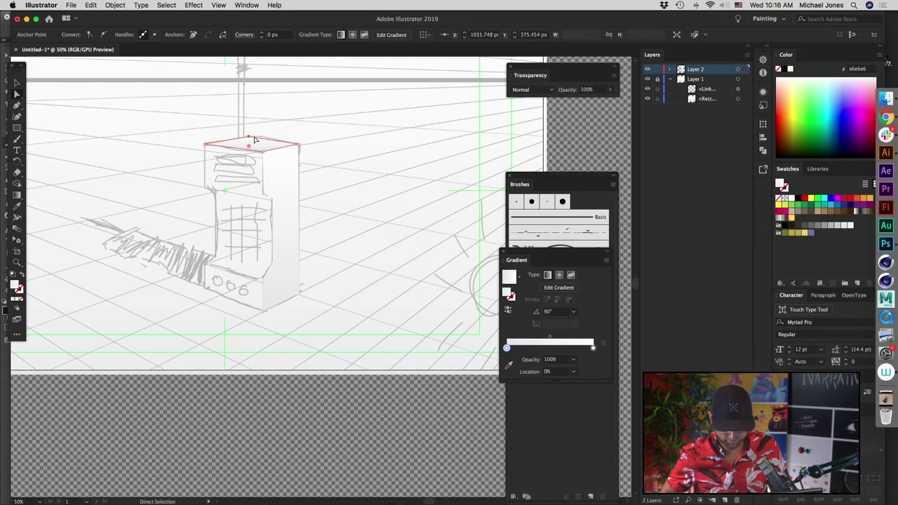
- Start a Pen tool outline of the phone's front face, tracing its notched left edge from the top corner down to the base
key("p")
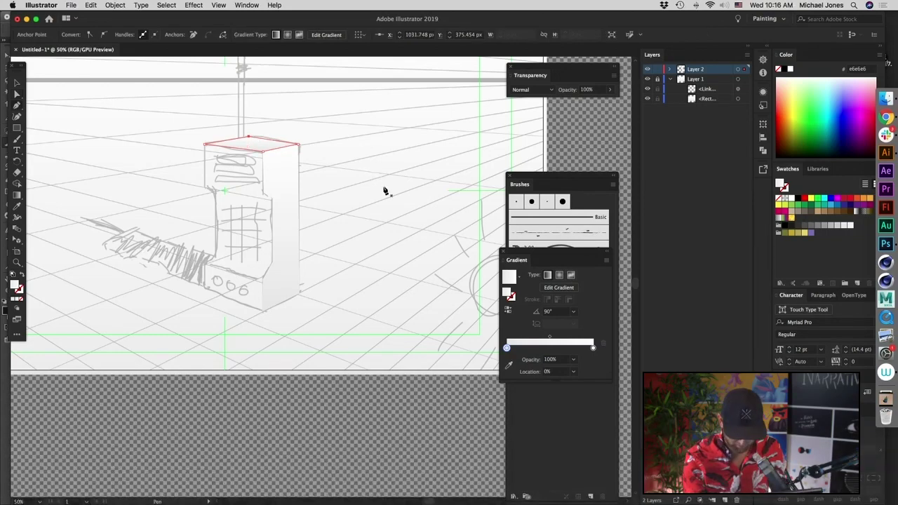
left_click_drag(205, 145, 205, 153)
left_click_drag(205, 187, 215, 198)
left_click(215, 194)
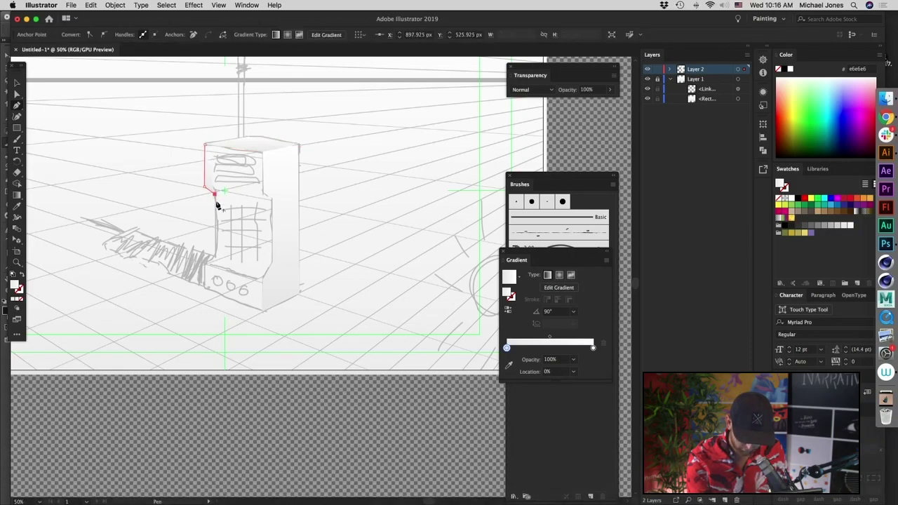
left_click(215, 255)
left_click(204, 264)
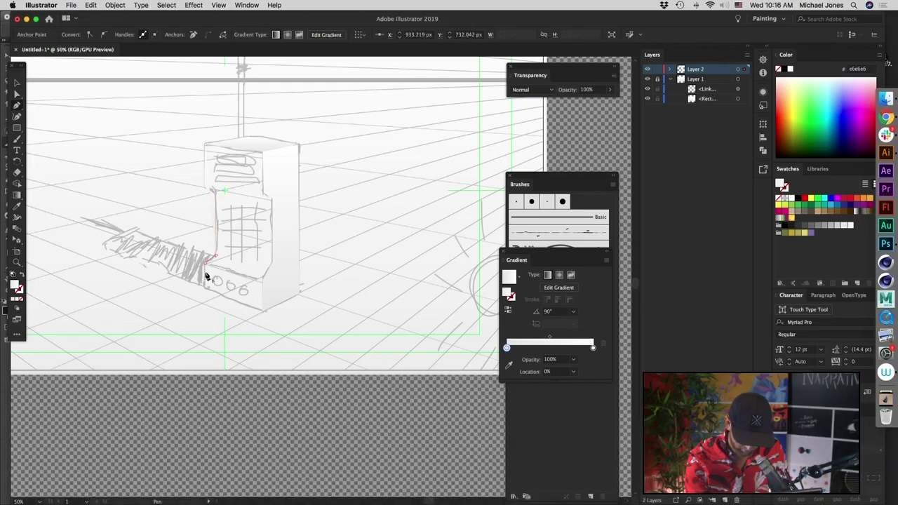
left_click(204, 287)
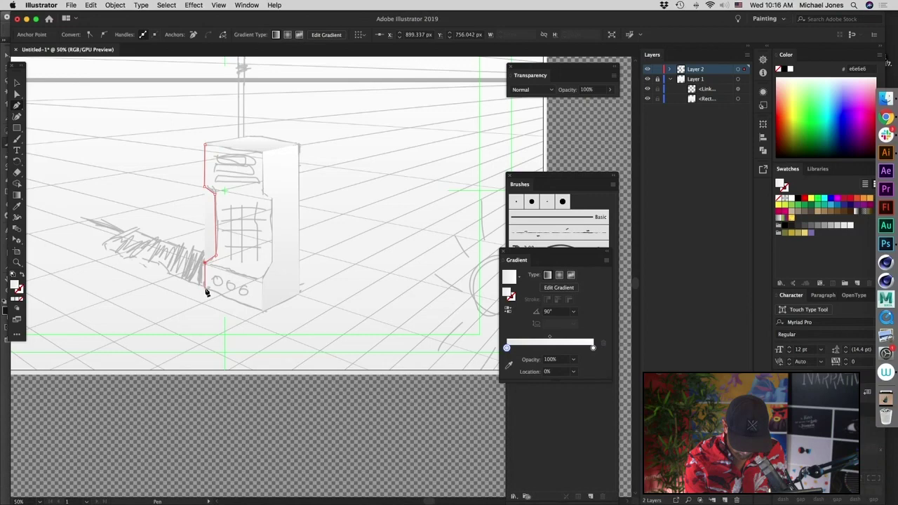
- Close the front face outline along the base, overlapping the side and top faces loosely before returning to the starting corner
left_click(246, 306)
left_click(261, 311)
left_click(268, 287)
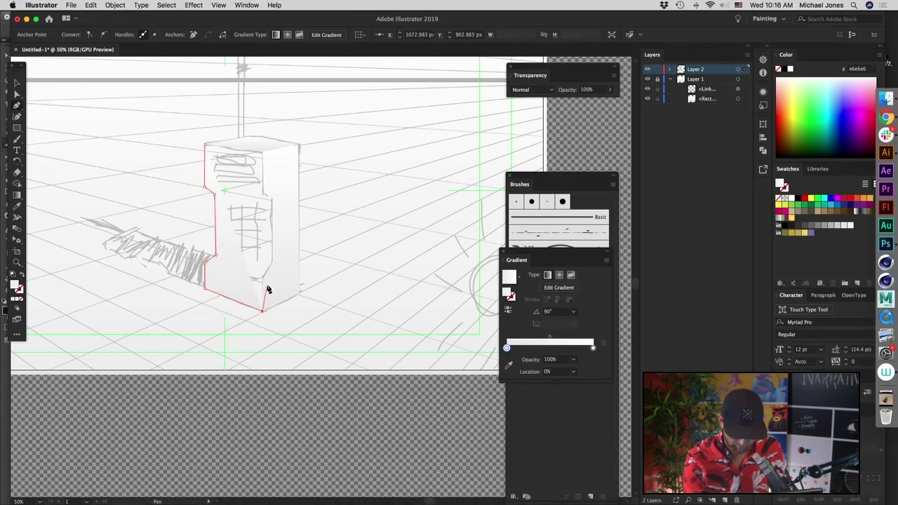
left_click(277, 269)
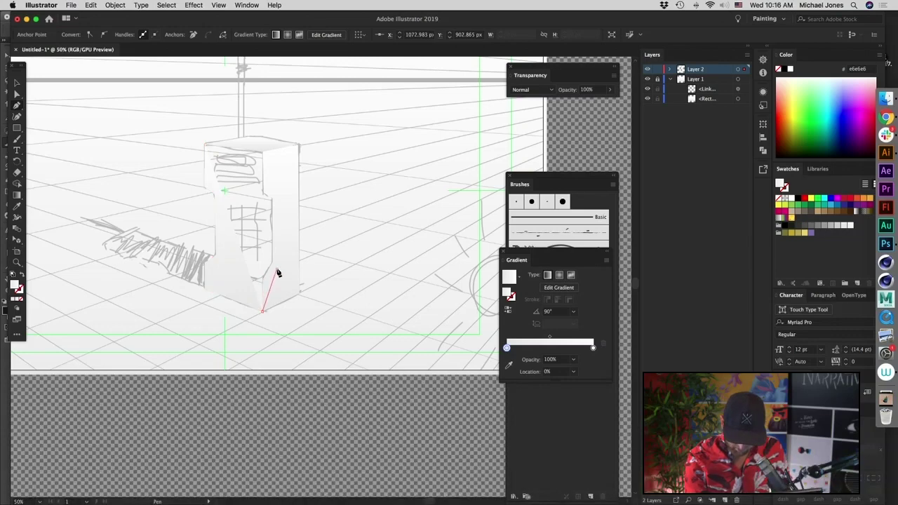
left_click(282, 184)
left_click(279, 151)
left_click(265, 145)
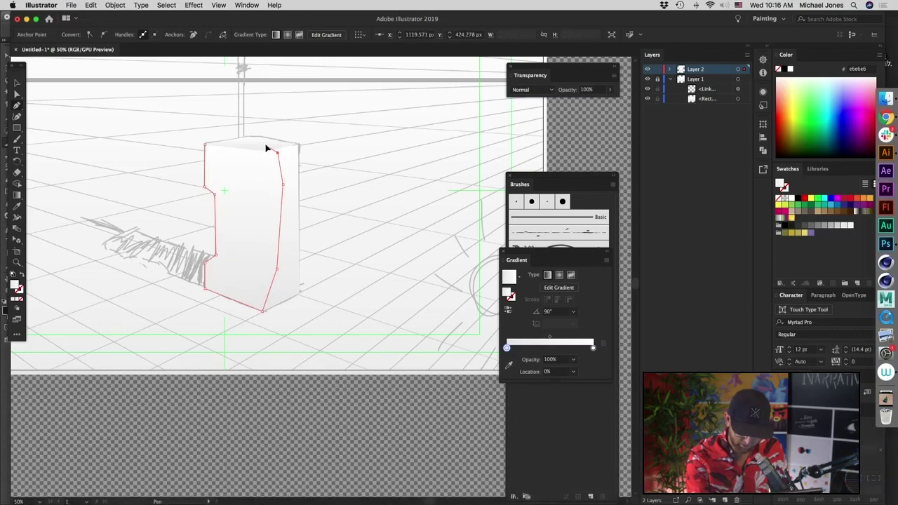
left_click(206, 147)
- Move the front face path below the other paths in Layer 2 and reverse its gradient
key("v")
left_click(670, 68)
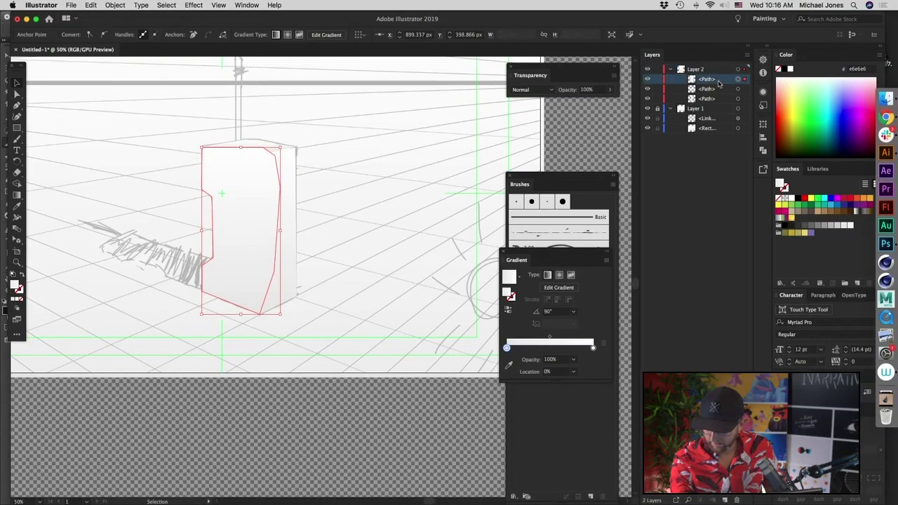
left_click(286, 423)
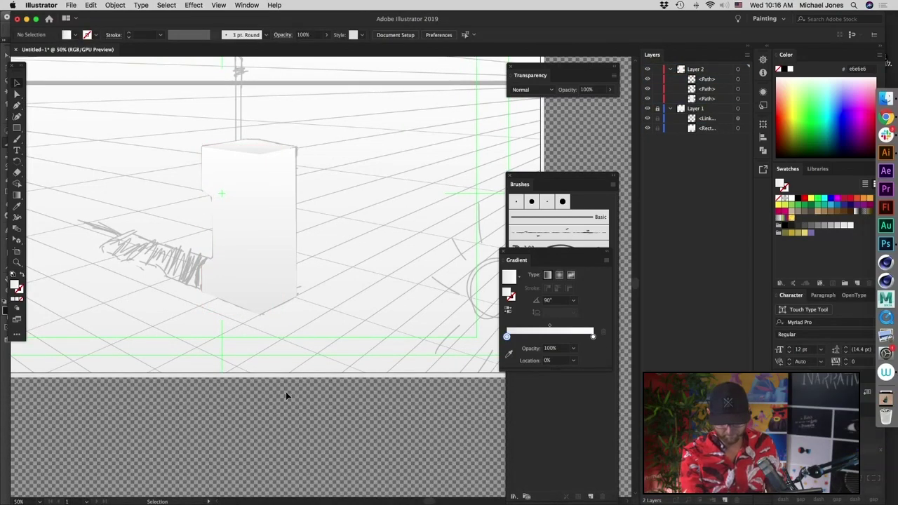
left_click(235, 244)
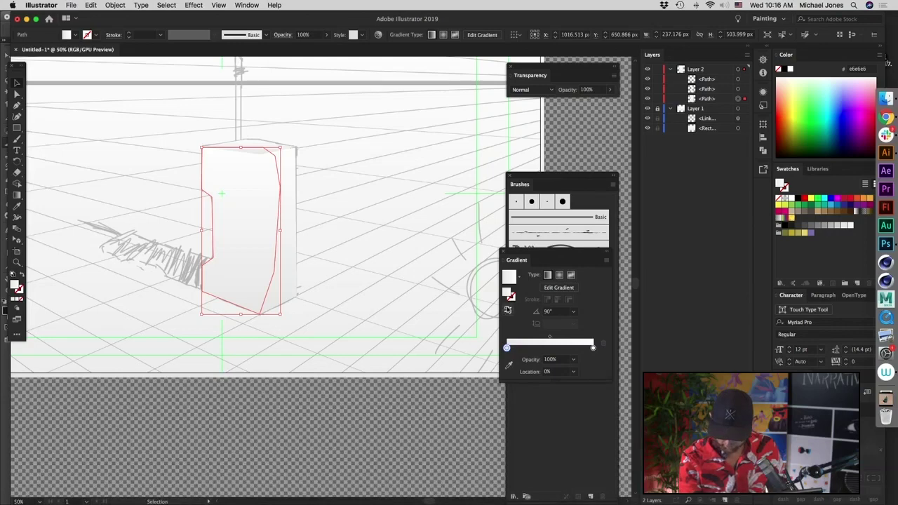
left_click(273, 415)
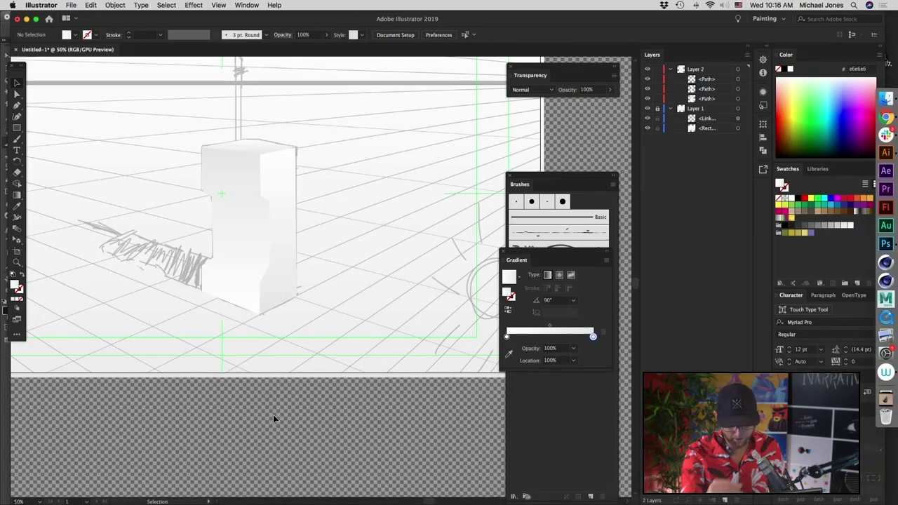
- Draw an antenna rectangle about 20 px wide and 304 px high on the phone's top and fill it with a dark gray gradient
left_click_drag(368, 304, 359, 341)
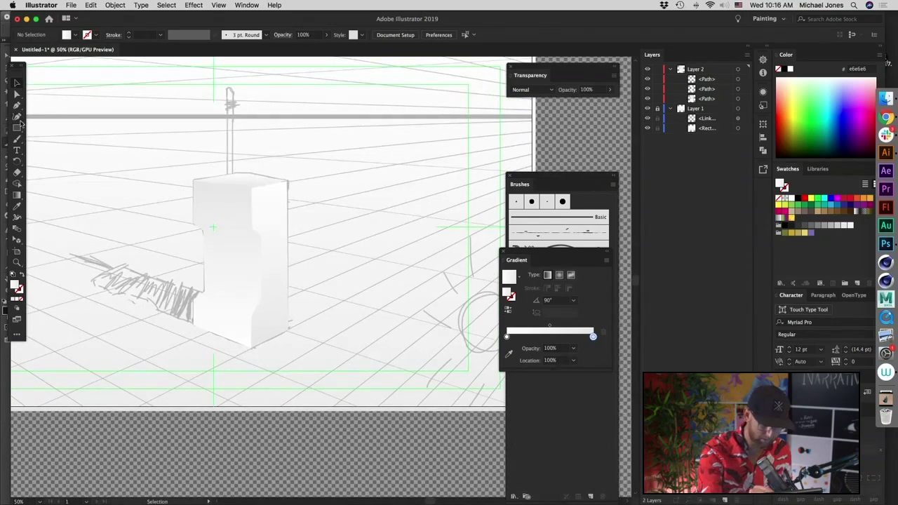
left_click_drag(17, 129, 33, 133)
left_click(73, 129)
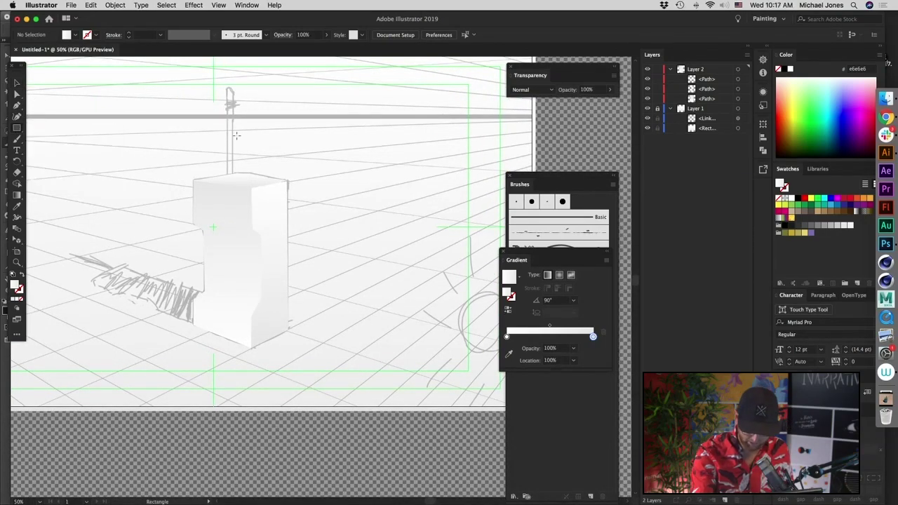
mouse_move(230, 179)
left_mouse_down()
mouse_move(268, 141)
mouse_move(234, 86)
mouse_move(264, 79)
left_mouse_up()
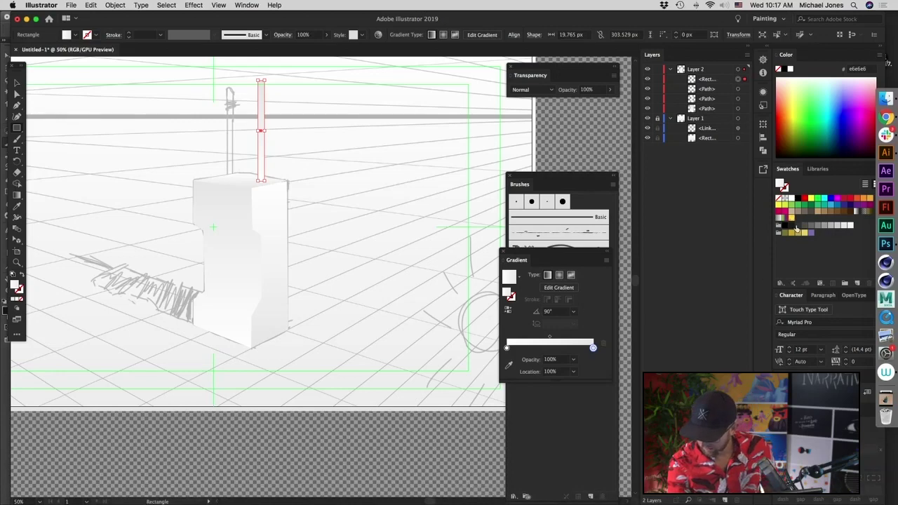
left_click_drag(803, 226, 593, 348)
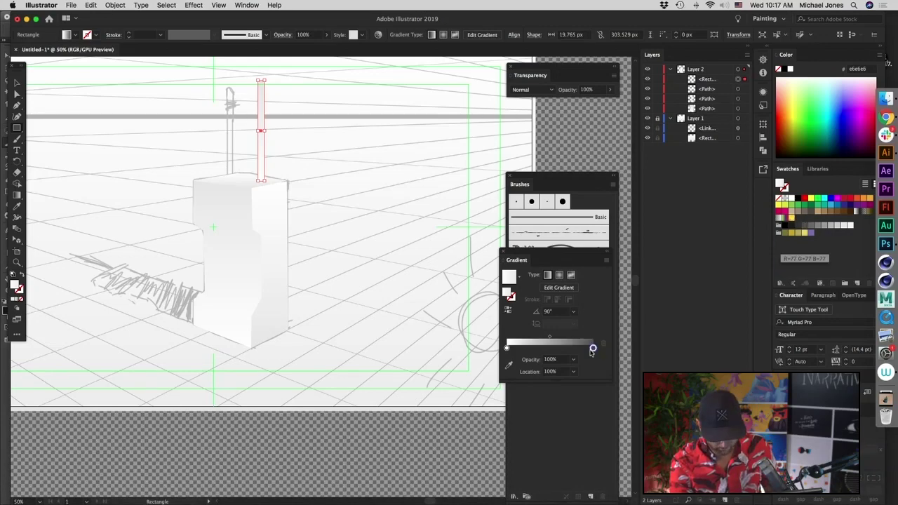
left_click_drag(797, 226, 510, 358)
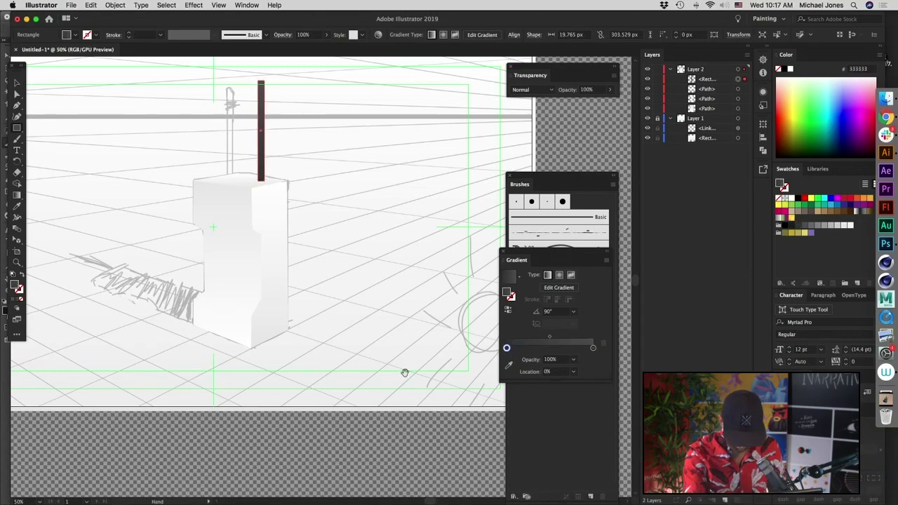
- Round the top corners of the antenna rectangle and deselect it
left_click_drag(340, 130, 334, 137)
key("a")
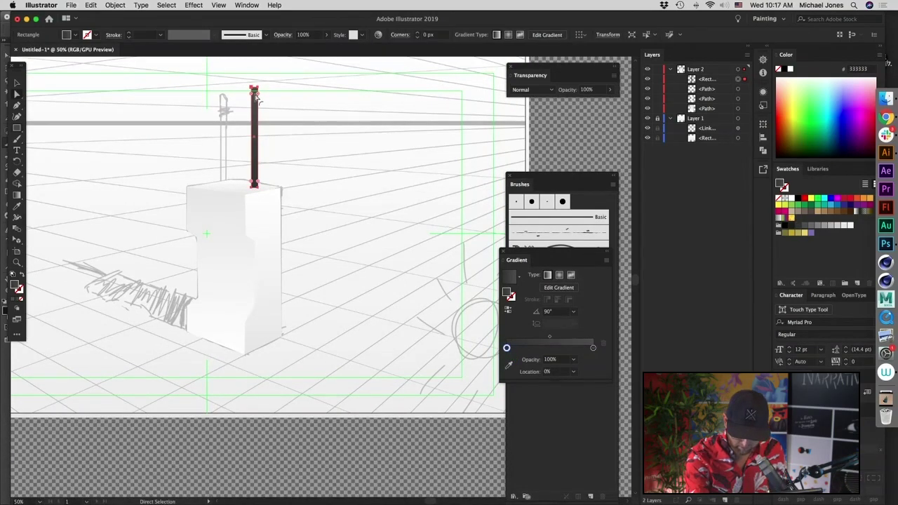
left_click_drag(263, 79, 247, 115)
left_click_drag(318, 116, 315, 119)
key("v")
left_click(330, 103)
- Try converting the antenna's bottom-left anchor point to a smooth point
left_click_drag(345, 202, 398, 248)
key("super+equal")
key("super+equal")
key("super+equal")
left_click_drag(399, 152, 406, 179)
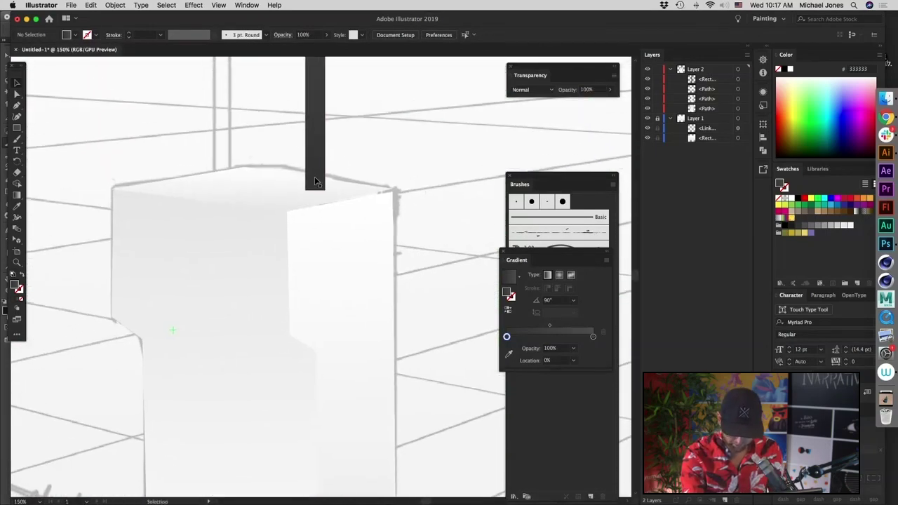
key("a")
left_click(315, 182)
left_click(305, 190)
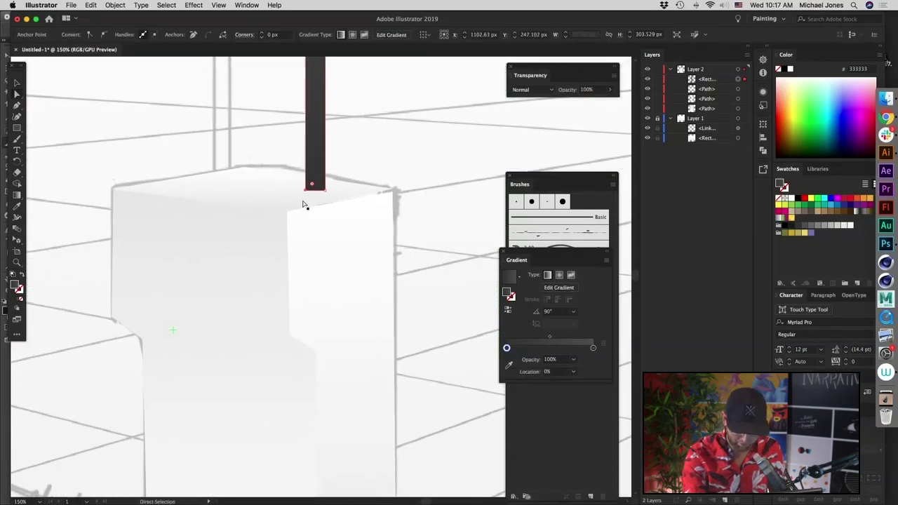
left_click(103, 35)
key("super+z")
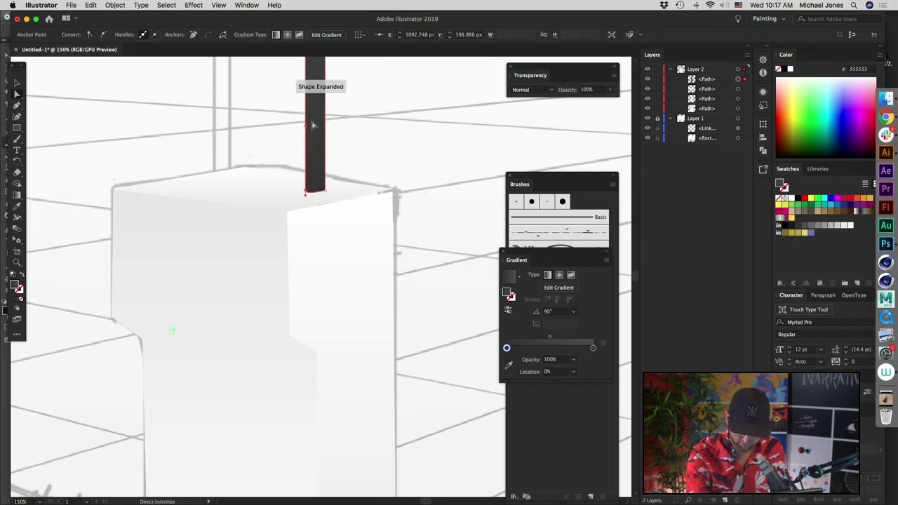
- Pull out the handle on the antenna's bottom-left anchor to curve its bottom edge outward, then deselect the antenna
left_click_drag(305, 198, 312, 202)
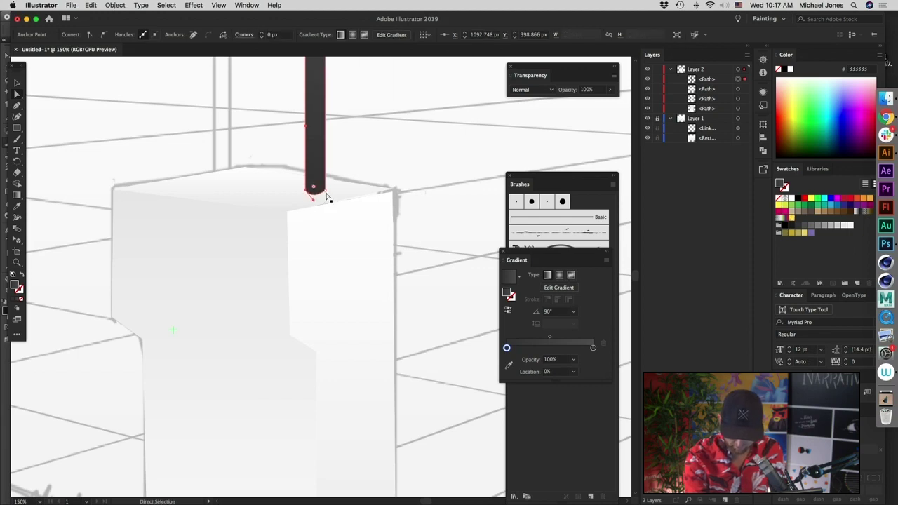
left_click(404, 143)
key("super+minus")
key("super+minus")
key("super+minus")
key("super+minus")
key("super+minus")
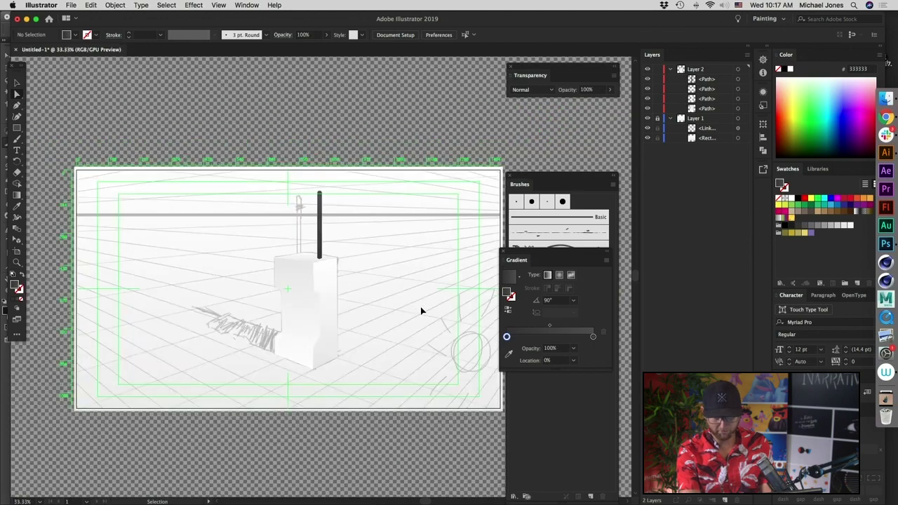
- Shorten the handle on the antenna's bottom-left anchor to make the bottom curve shallower, then deselect it
key("super+equal")
key("super+equal")
key("super+equal")
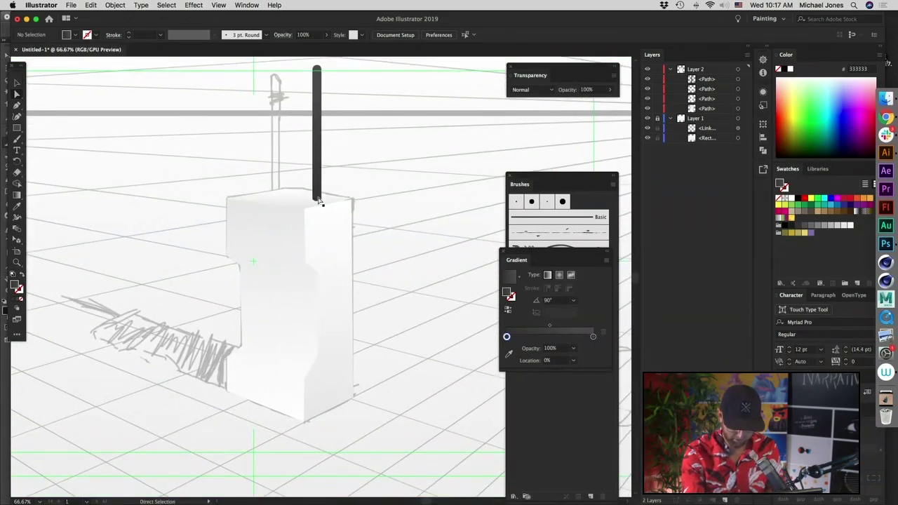
key("super+equal")
key("super+equal")
scroll(381, 287, "down", 1)
scroll(418, 288, "up", 3)
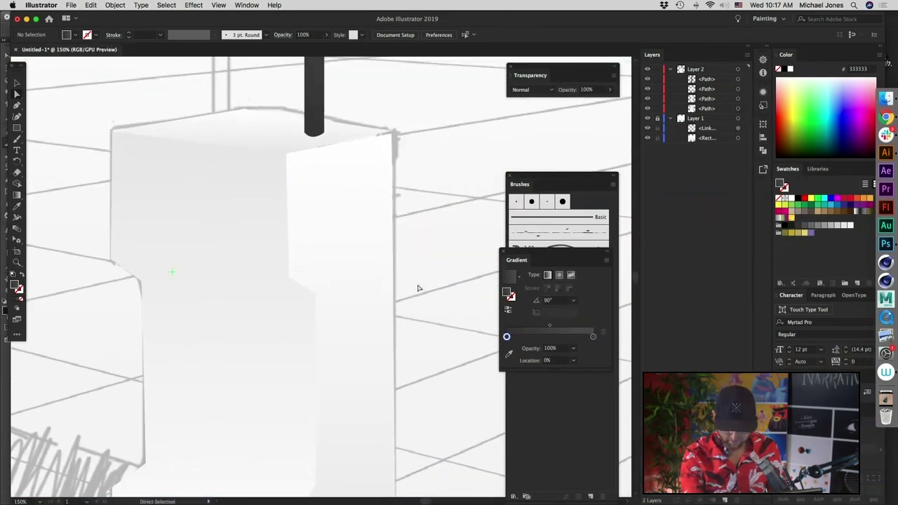
left_click(313, 136)
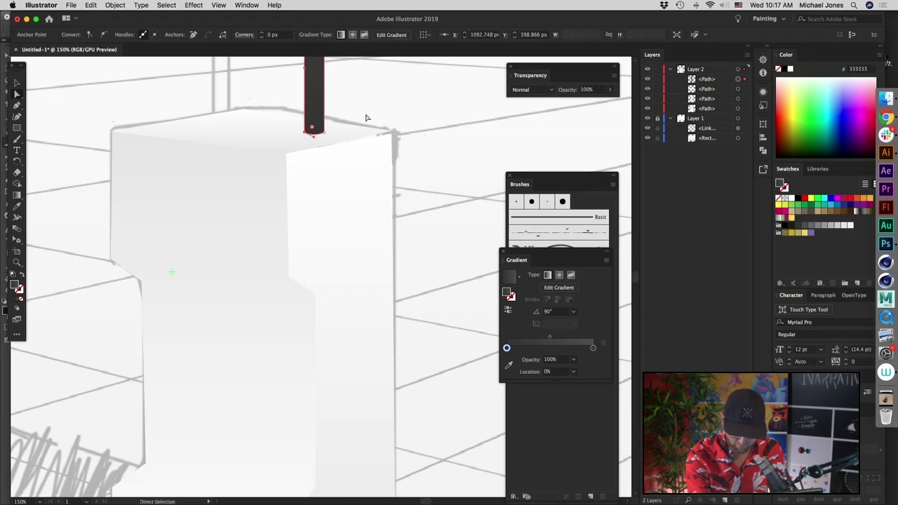
left_click(421, 137)
key("super+minus")
key("super+minus")
key("super+minus")
key("super+minus")
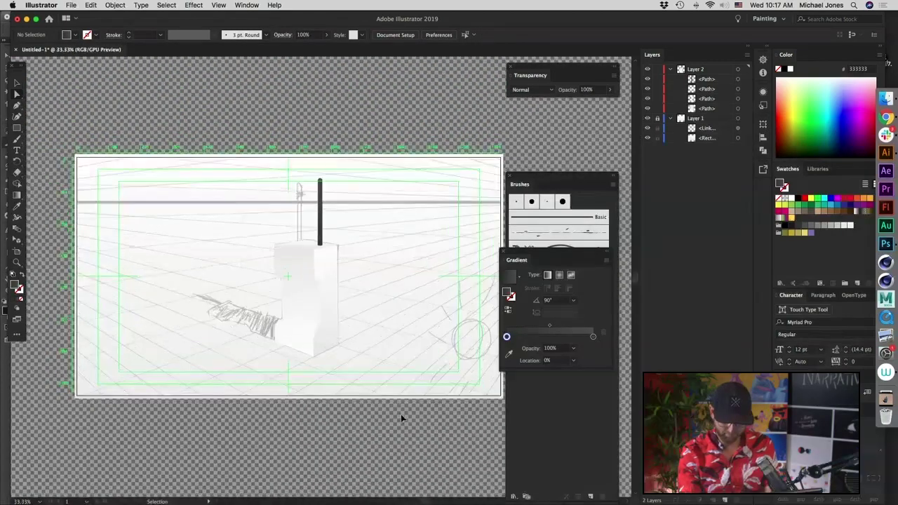
- Hide the four phone and antenna paths in Layer 2 so the sketch underneath can be traced
key("super+equal")
key("a")
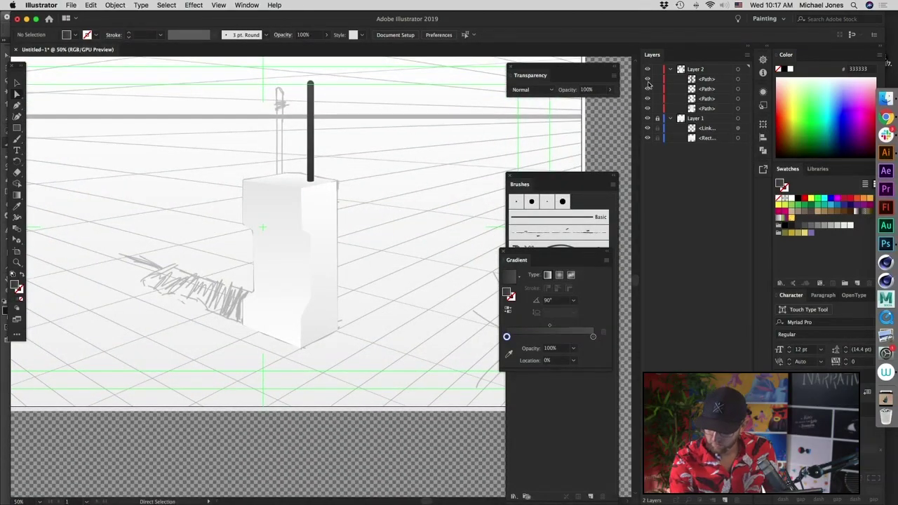
left_click_drag(648, 83, 647, 108)
scroll(382, 423, "right", 2)
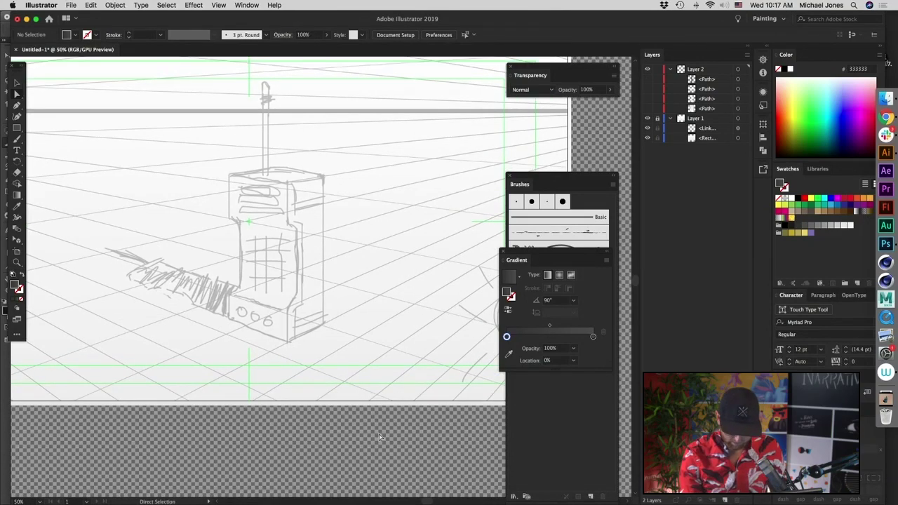
- Trace the phone body's cast shadow on the ground as a closed Pen path, extending it under the phone's base
key("p")
left_click(232, 317)
left_click(192, 304)
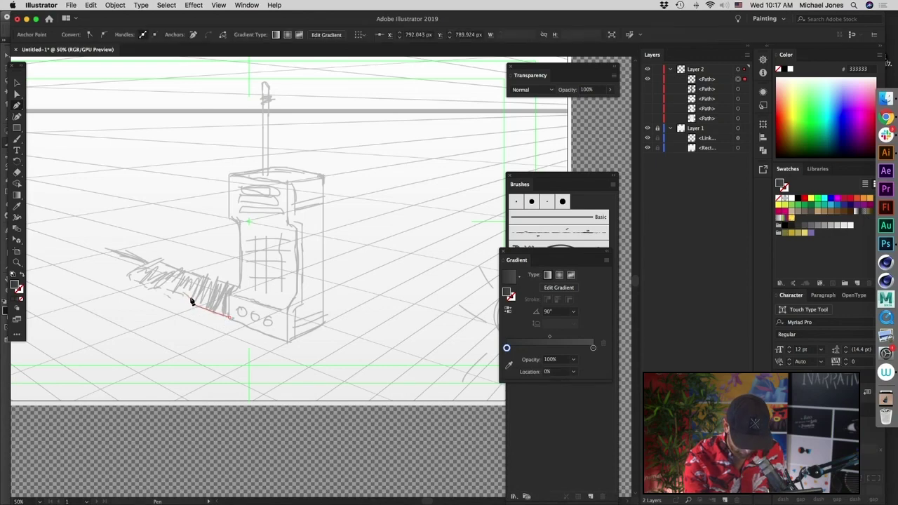
left_click(158, 288)
left_click(146, 288)
left_click(127, 276)
left_click(159, 258)
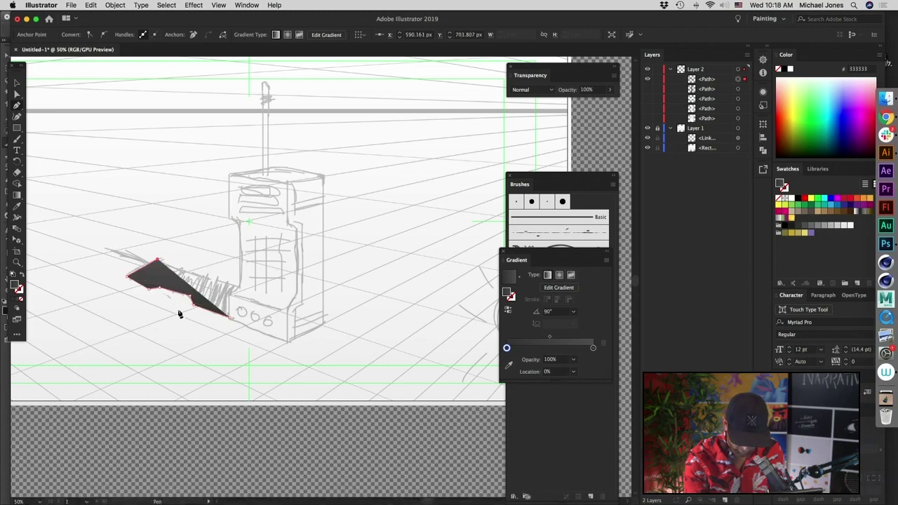
left_click(256, 293)
left_click(244, 315)
left_click(230, 318)
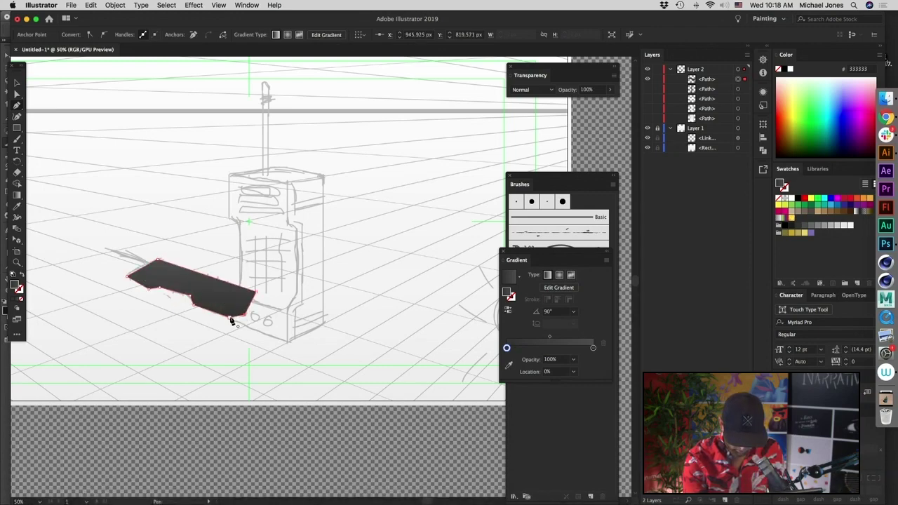
scroll(272, 349, "right", 1)
key("v")
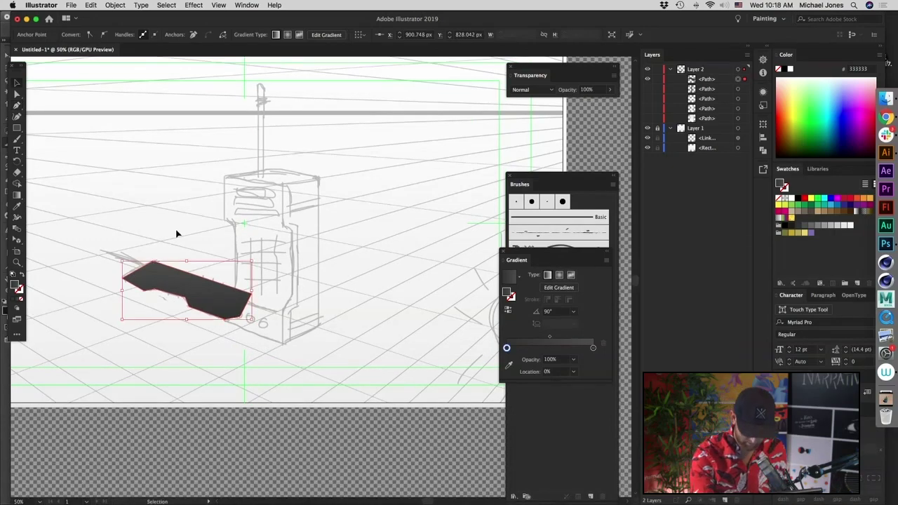
- Trace the antenna's thin cast shadow as a separate closed Pen path from its far tip to the body shadow
key("p")
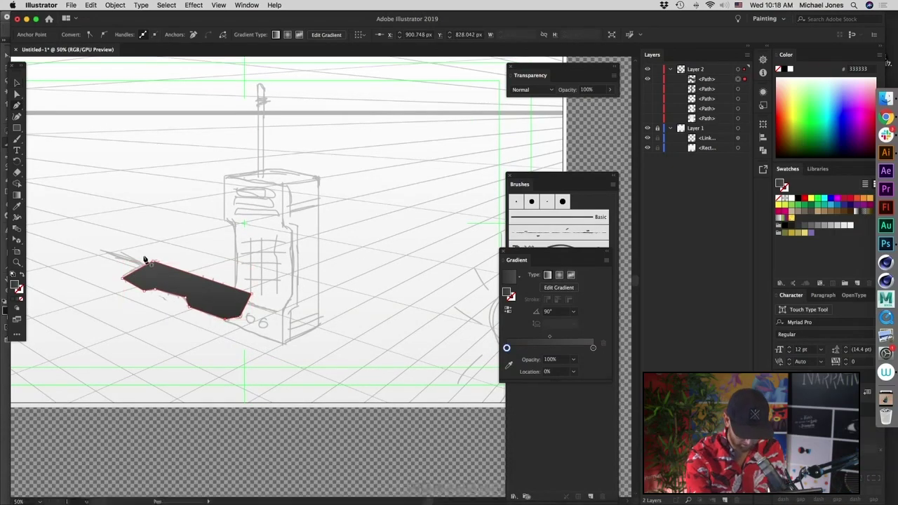
left_click(102, 251)
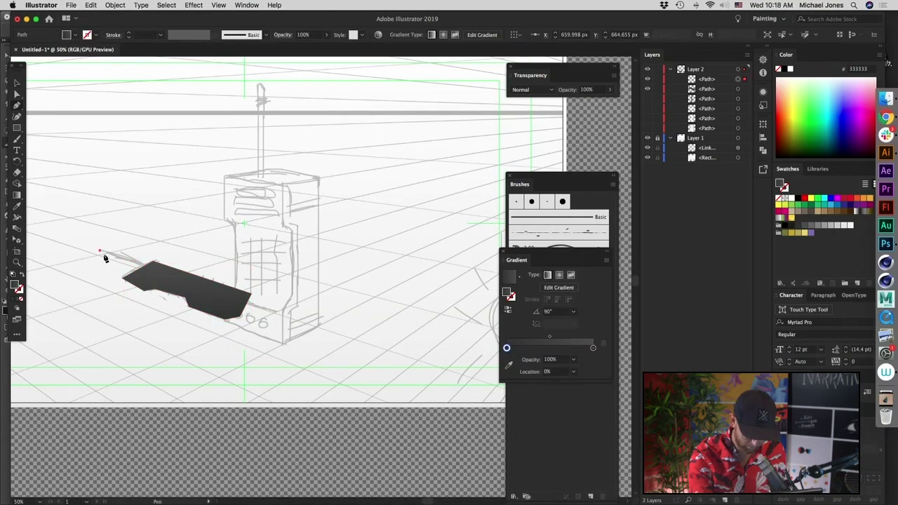
left_click(149, 267)
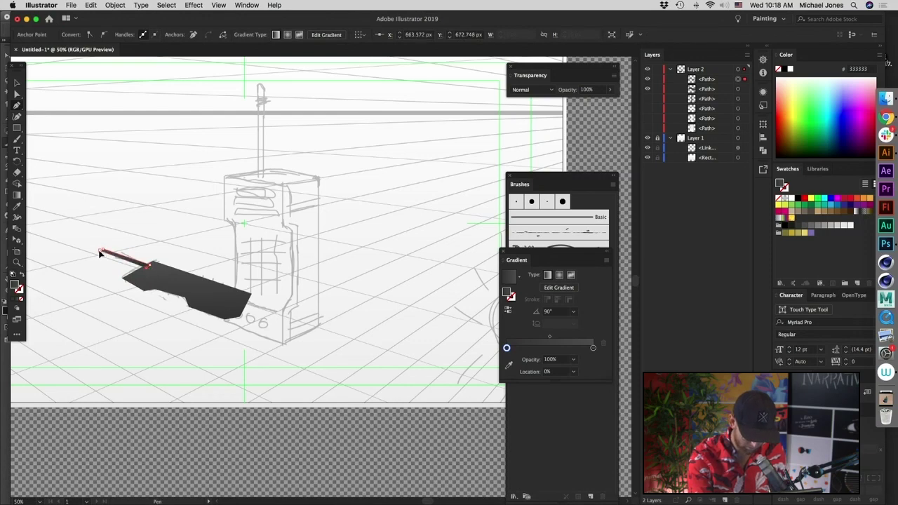
scroll(120, 320, "right", 1)
key("v")
- Select both shadow shapes and lower their opacity to 24%
left_click(169, 432)
left_click_drag(163, 223, 122, 325)
left_click(326, 35)
left_click_drag(327, 48, 299, 51)
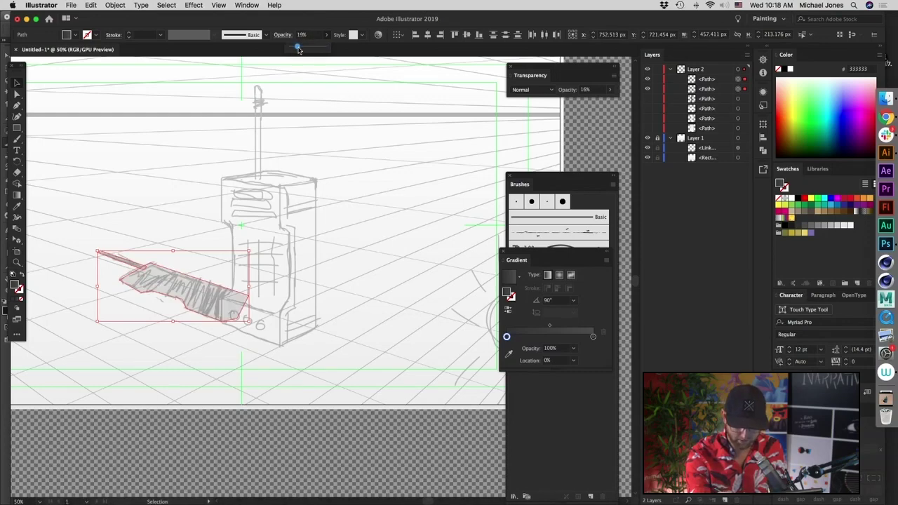
left_click_drag(298, 47, 297, 47)
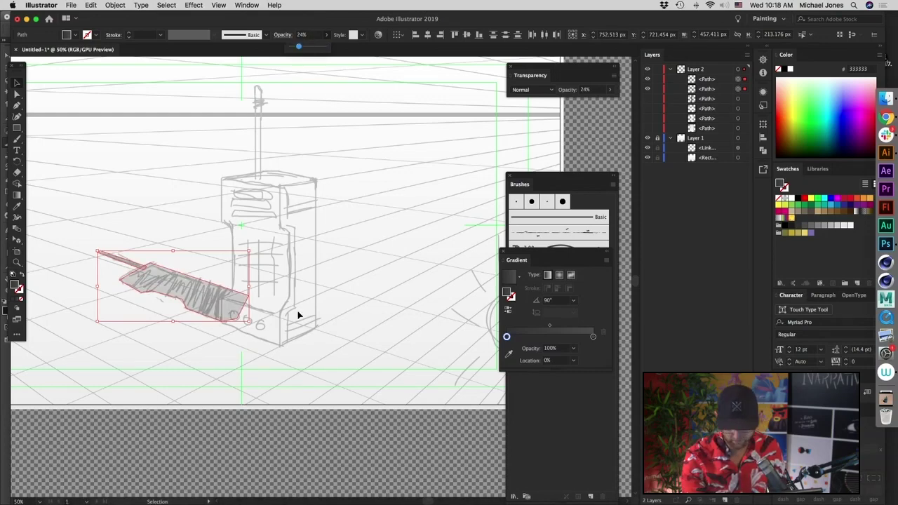
- Move the two shadow paths to the bottom of Layer 2 and show the four phone and antenna paths again
left_click(681, 177)
left_click_drag(716, 89, 719, 129)
left_click_drag(646, 79, 647, 109)
scroll(378, 296, "right", 1)
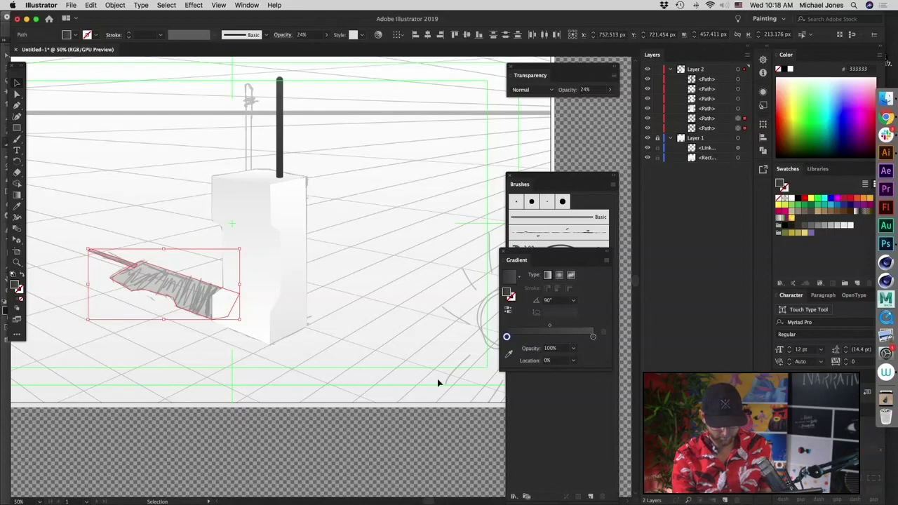
- Hide the linked sketch image in Layer 1 and deselect the artwork
key("super+minus")
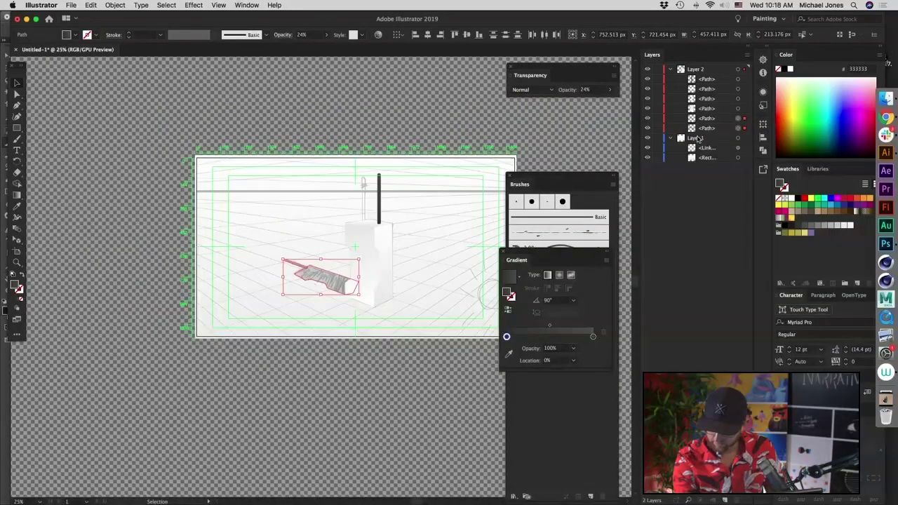
left_click(646, 149)
left_click_drag(426, 409, 307, 396)
left_click(401, 320)
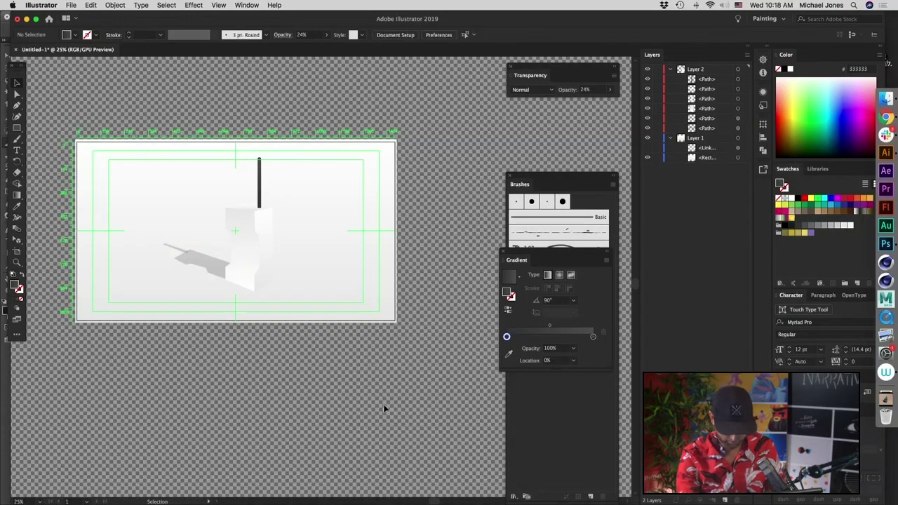
key("super+plus")
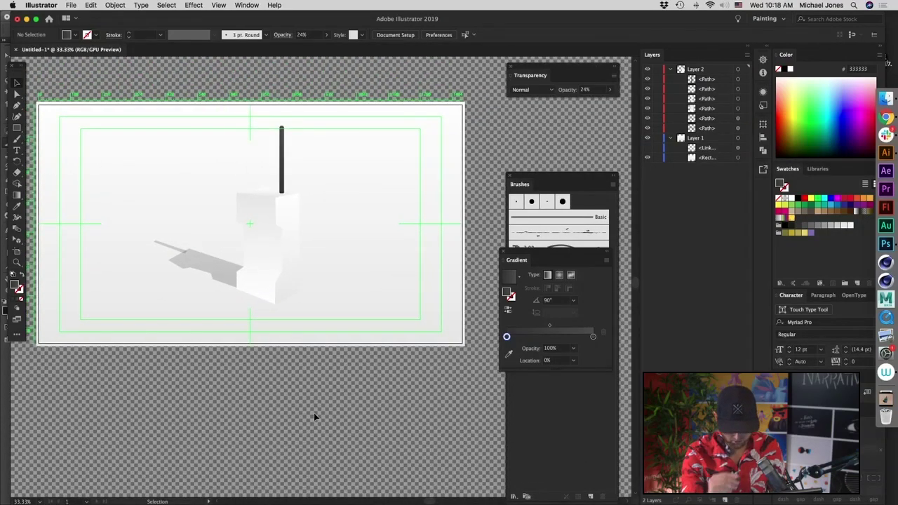
- Recolor the background rectangle's gradient from magenta (ff00ff) at the first stop to orange (fbb03b) at the last stop
left_click(400, 265)
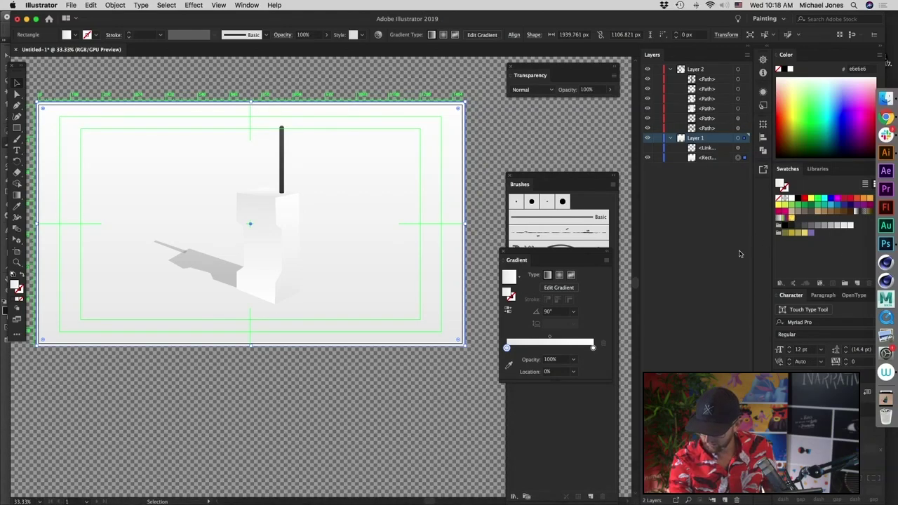
left_click(836, 201)
left_click_drag(836, 200, 506, 346)
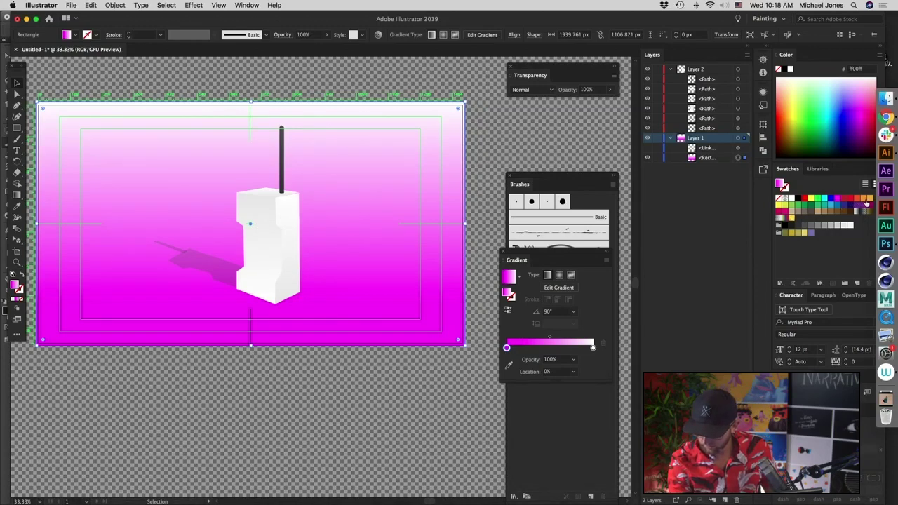
left_click_drag(868, 202, 593, 347)
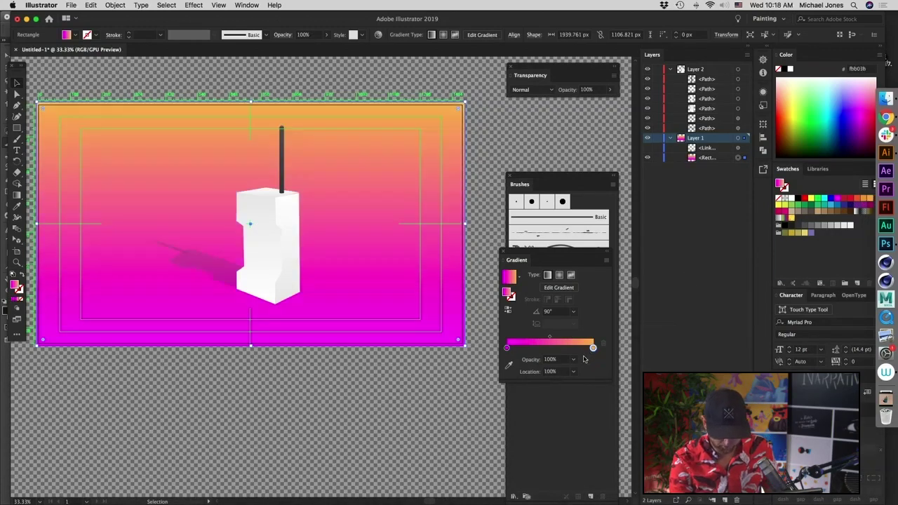
- Move the side face's upper outer corner anchor up to the top face's corner to close the gap between them
left_click_drag(336, 383, 349, 382)
key("super+equal")
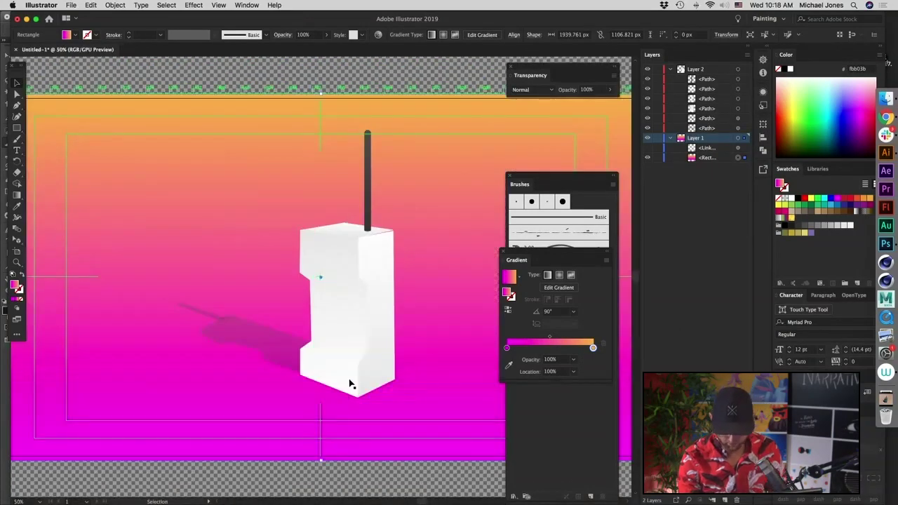
key("super+equal")
key("super+equal")
key("super+equal")
left_click_drag(329, 400, 223, 424)
left_click(384, 165)
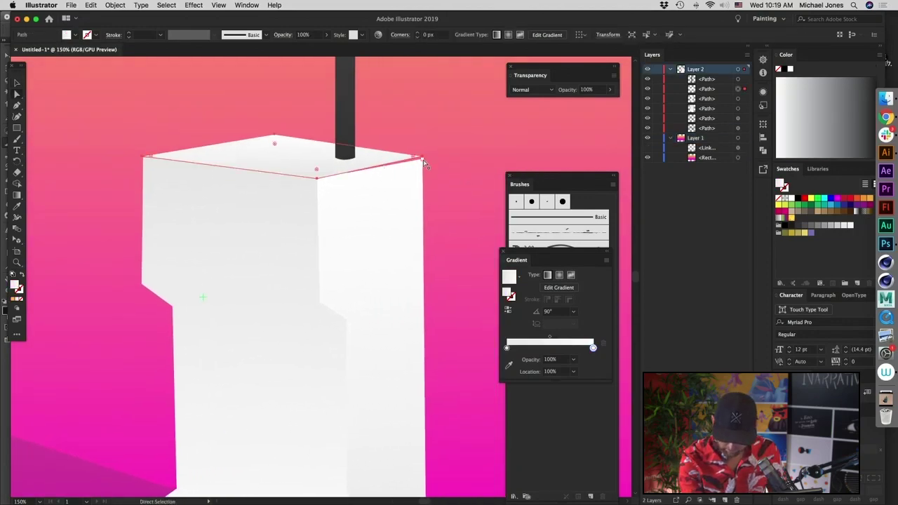
left_click(422, 159)
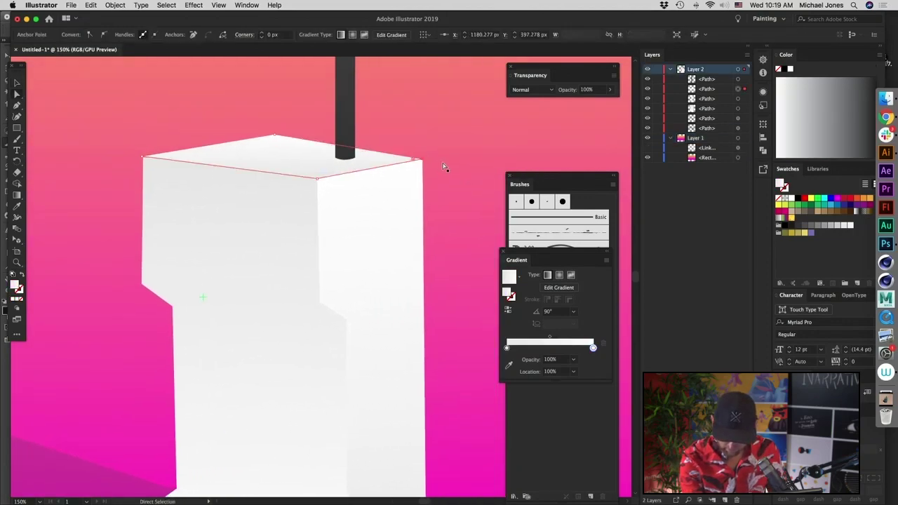
left_click(419, 168)
left_click(423, 159)
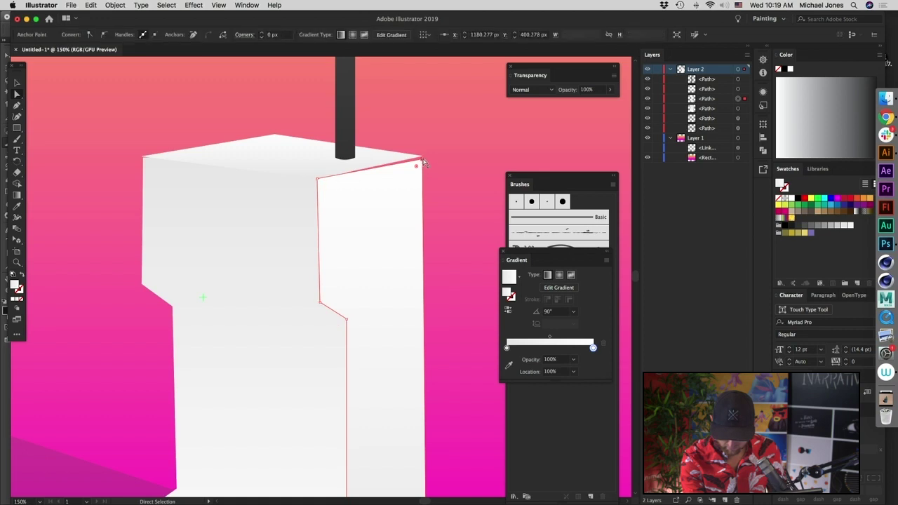
left_click_drag(423, 154, 424, 154)
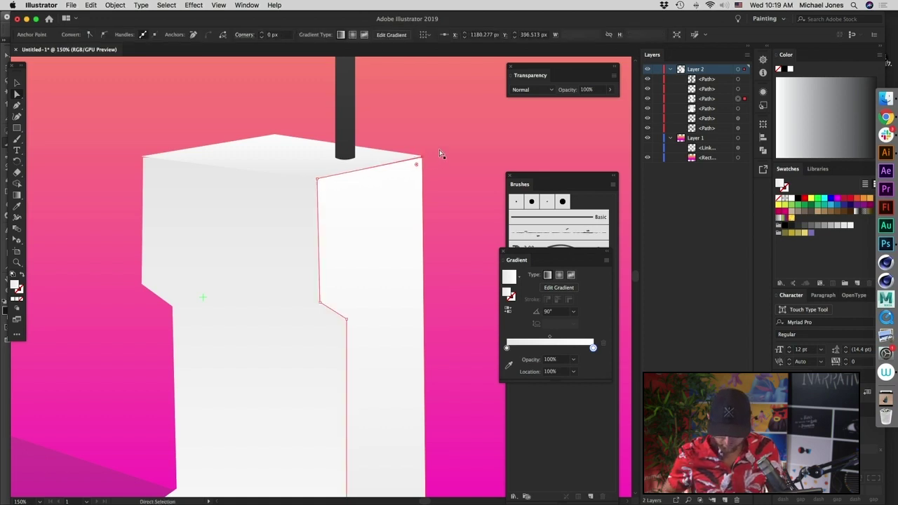
left_click(459, 126)
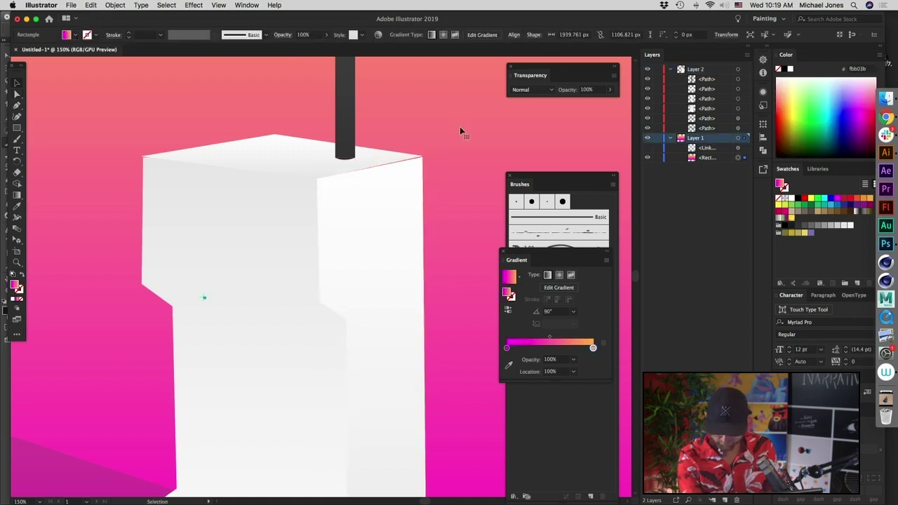
- Fine-tune the side face's upper outer corner at high magnification so its edge sits flush against the top face
left_click(425, 162)
left_click(409, 169)
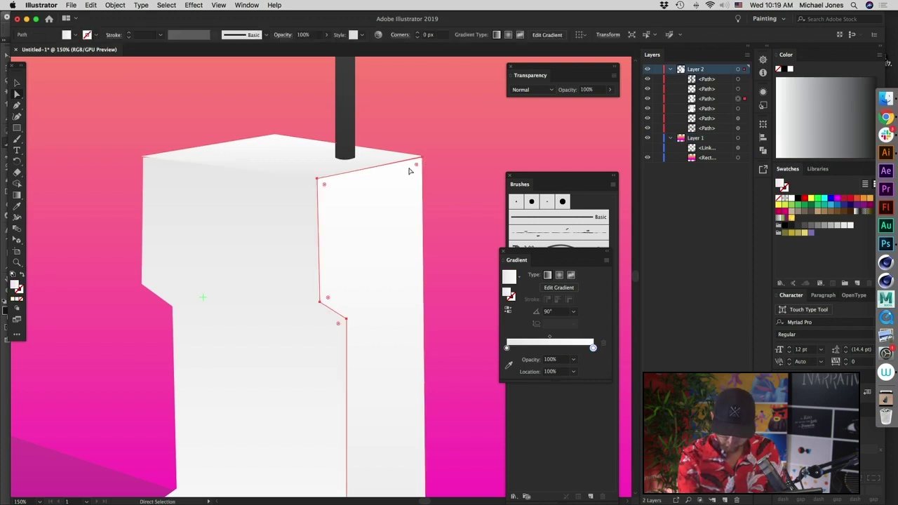
key("super+equal")
key("super+equal")
key("super+equal")
left_click_drag(356, 278, 301, 491)
left_click_drag(411, 176, 417, 421)
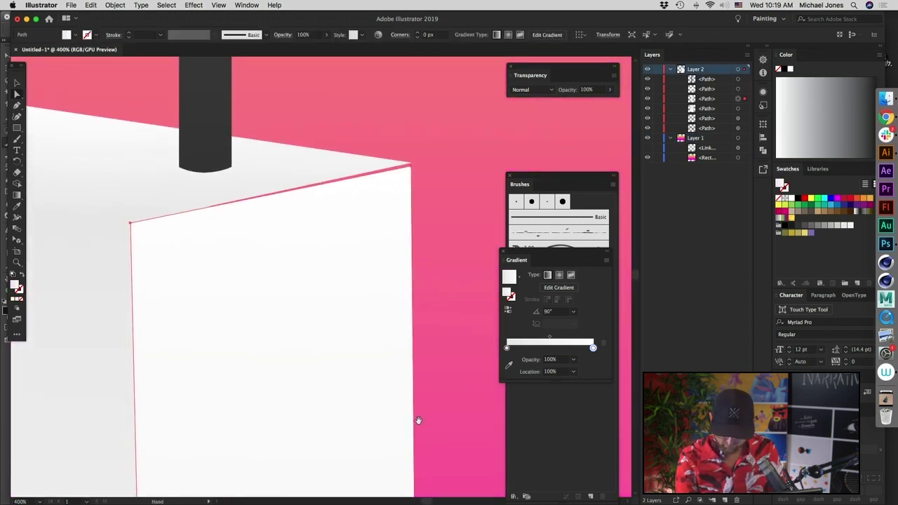
left_click(410, 169)
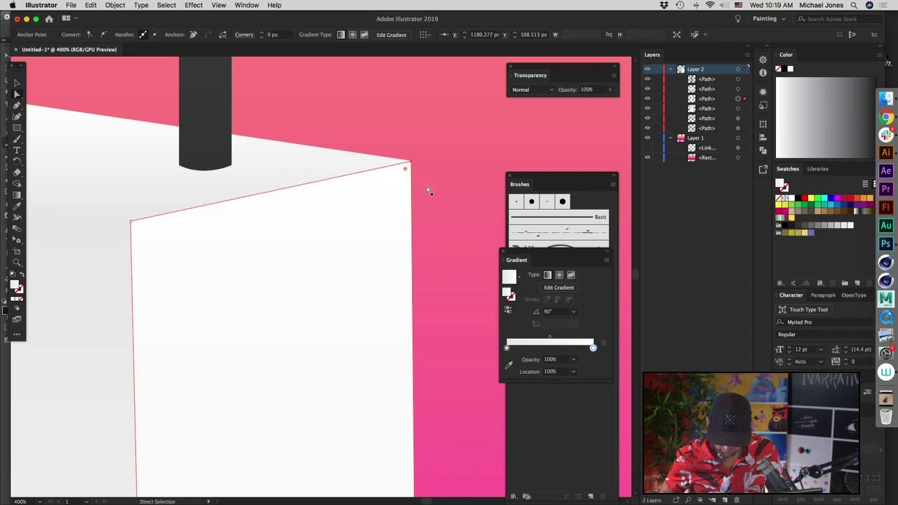
left_click(467, 135)
key("super+0")
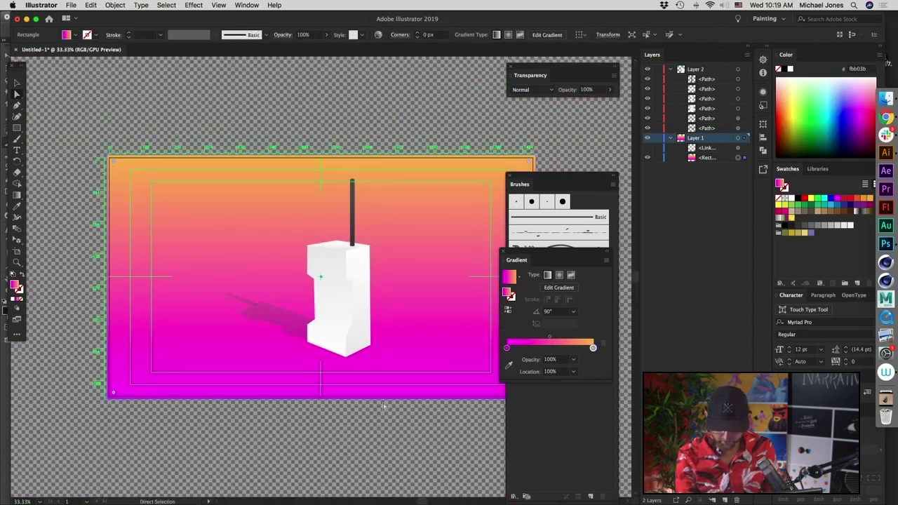
left_click_drag(392, 444, 244, 308)
key("super+plus")
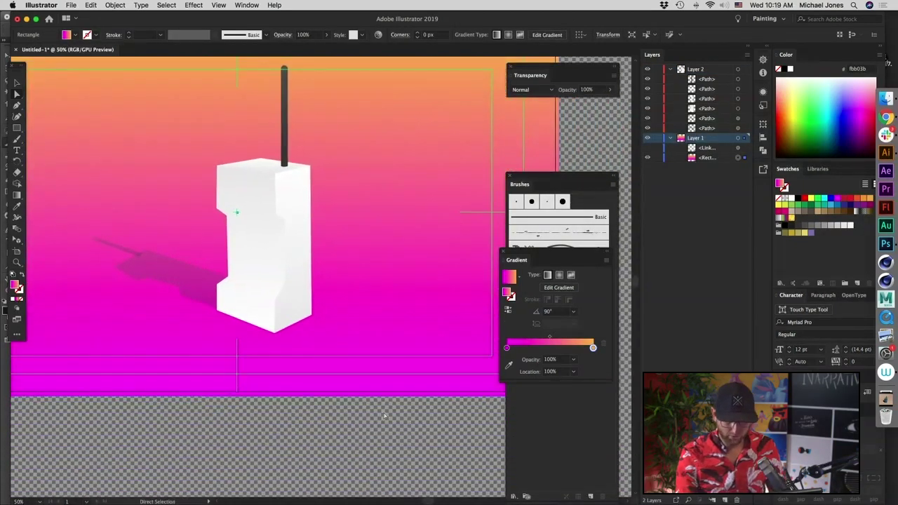
- Darken the front face's gradient with a medium gray at the first stop and a lighter gray at the last stop, and deselect it
left_click(296, 211)
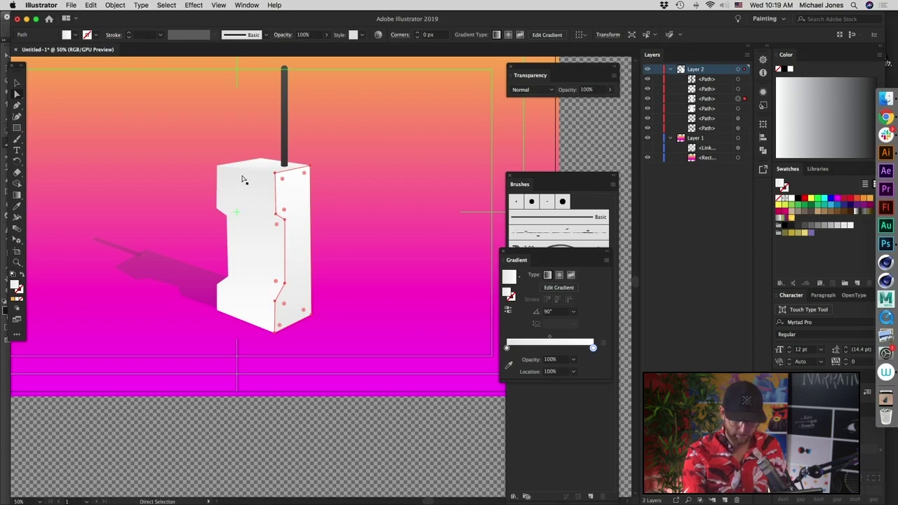
left_click(261, 252)
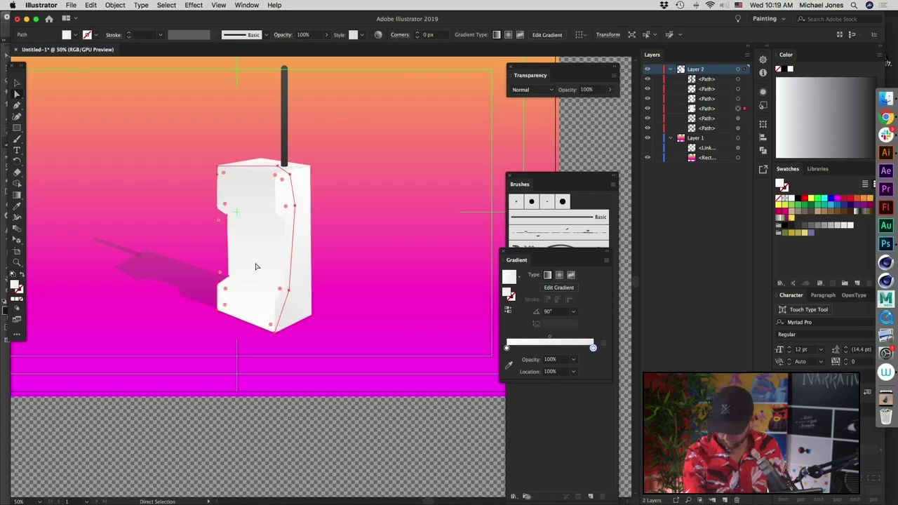
mouse_move(836, 227)
left_mouse_down()
mouse_move(674, 334)
mouse_move(584, 354)
mouse_move(593, 349)
left_mouse_up()
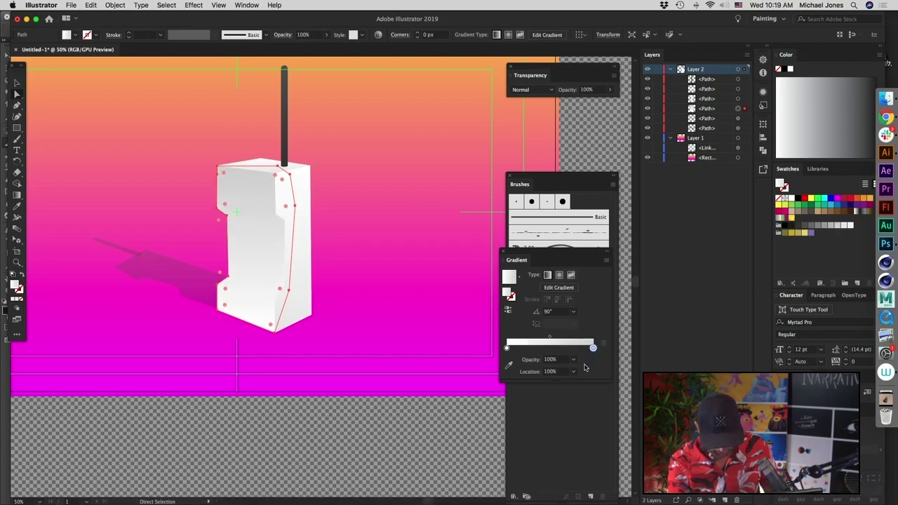
left_click_drag(832, 229, 507, 348)
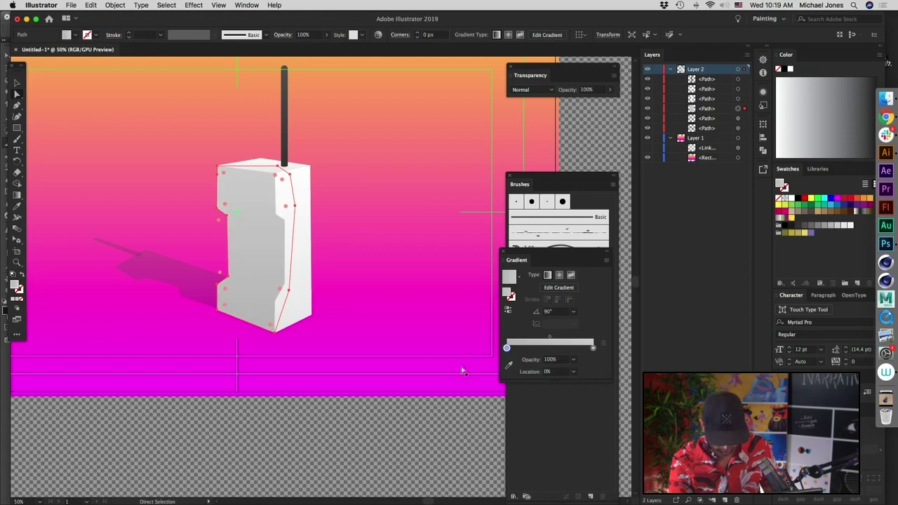
left_click(330, 441)
key("ctrl+minus")
key("ctrl+minus")
key("ctrl+minus")
key("ctrl+plus")
key("ctrl+plus")
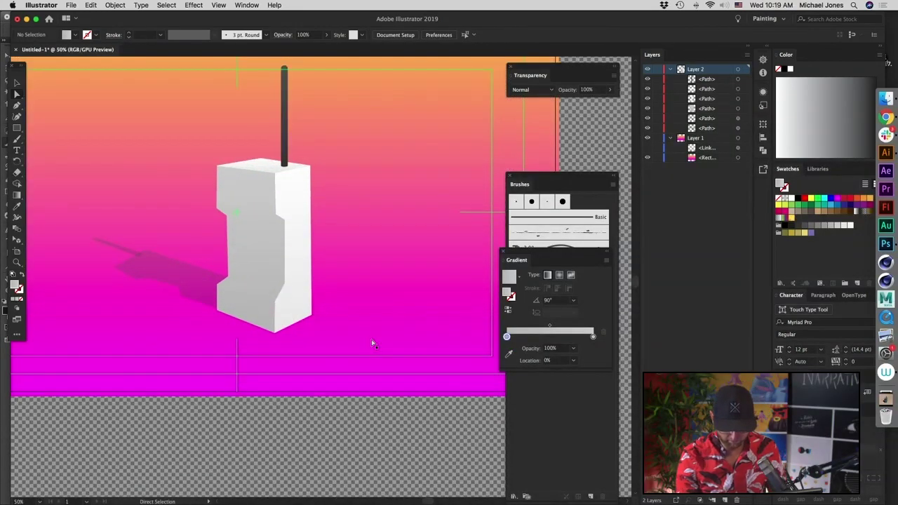
- Reverse the top face's linear gradient and set its last stop to gray (R=153 G=153 B=153)
left_click(266, 174)
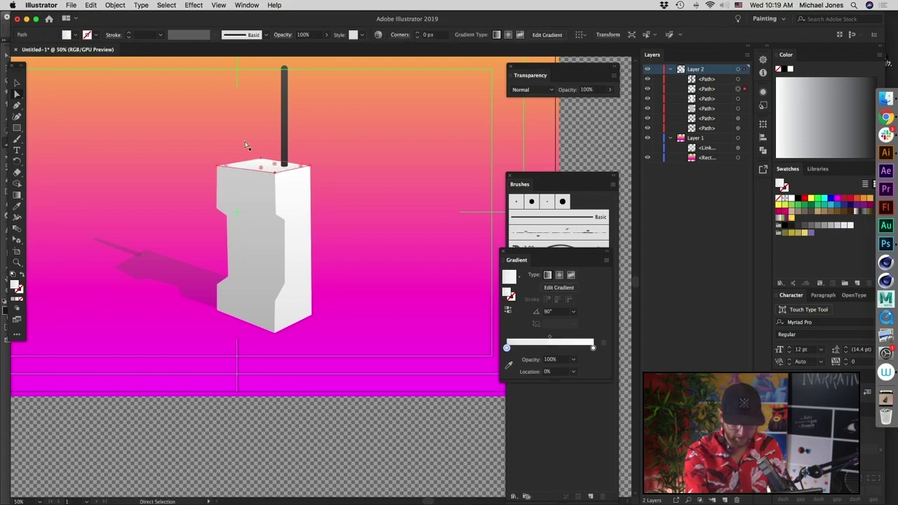
key("ctrl+plus")
key("ctrl+plus")
key("ctrl+plus")
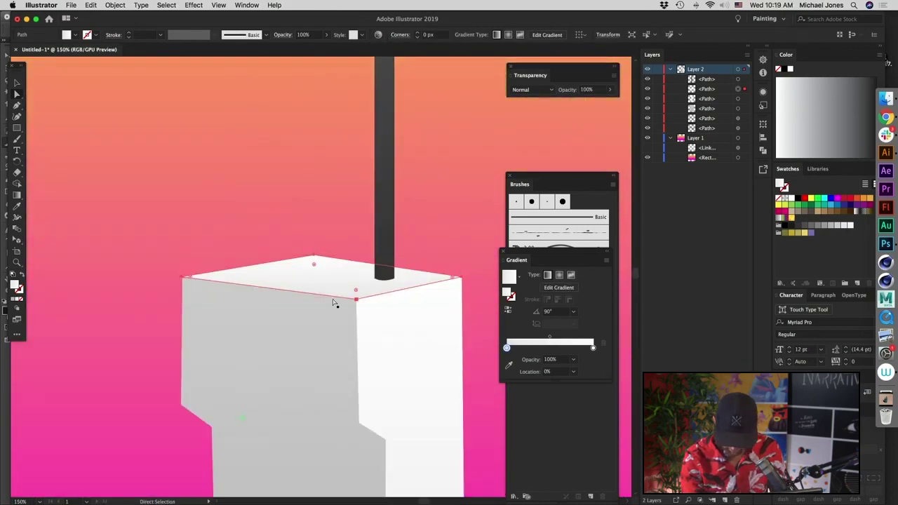
left_click(507, 310)
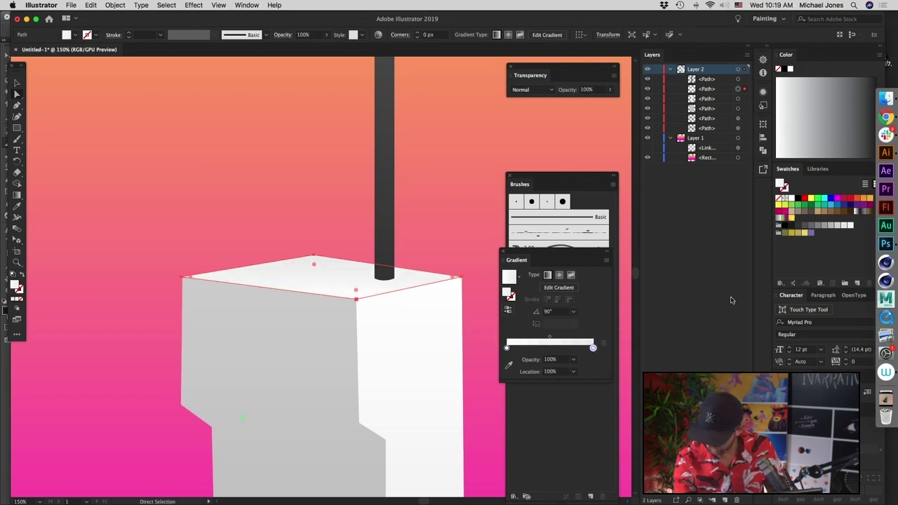
left_click_drag(822, 232, 594, 349)
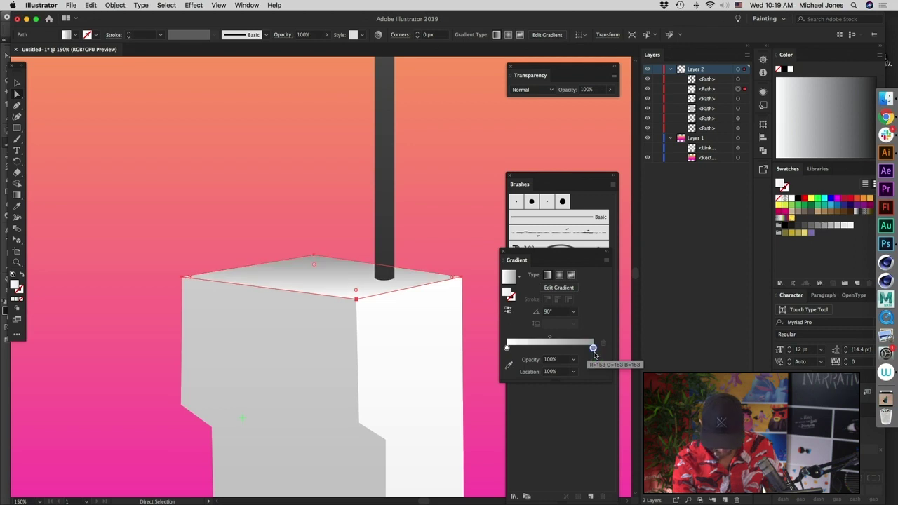
- Reverse the top face's gradient and try angles of 45°, 60°, 30°, 0° and -30° on it
left_click(574, 311)
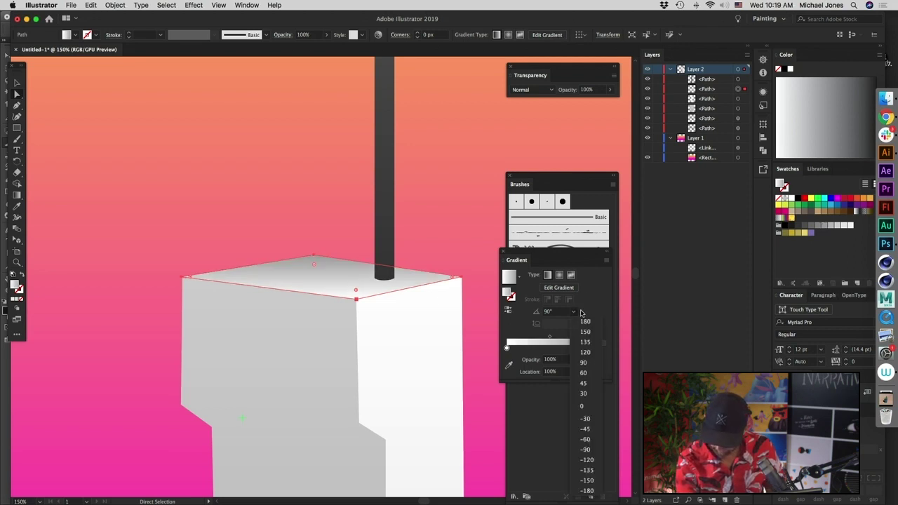
left_click(589, 386)
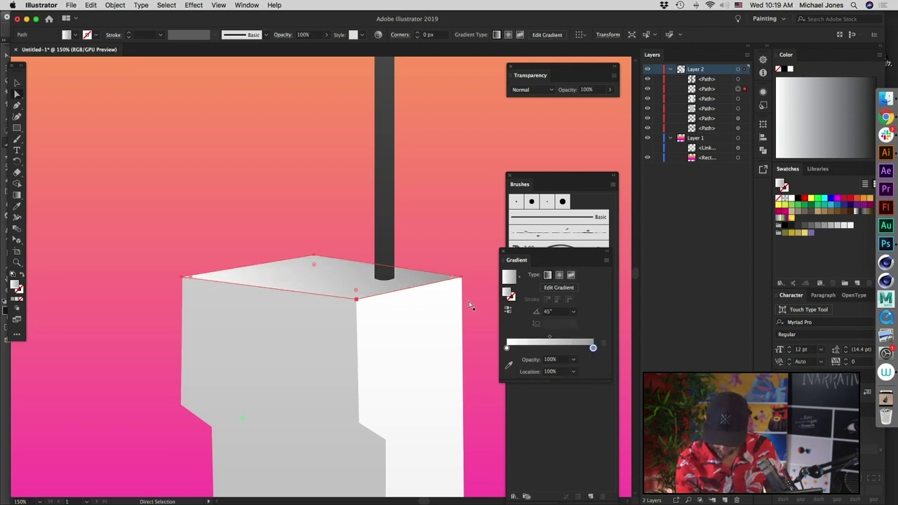
left_click(508, 309)
left_click(573, 311)
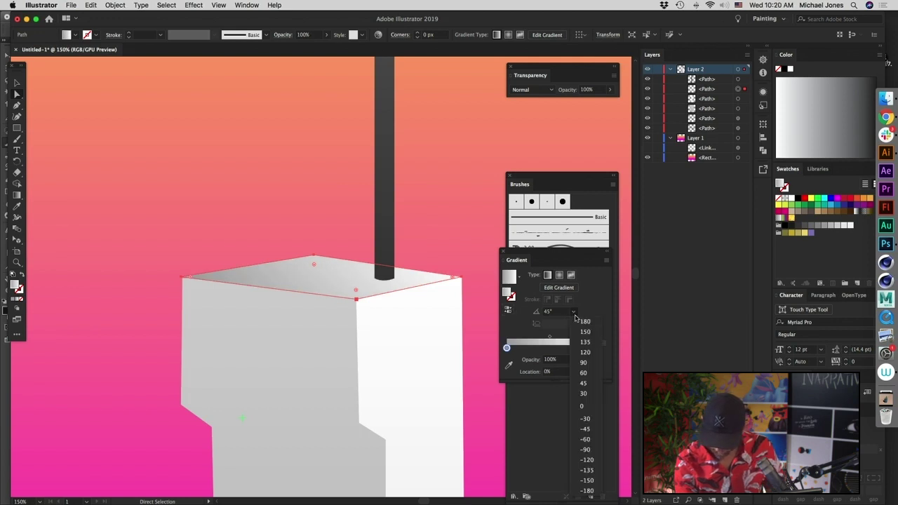
left_click(589, 373)
left_click(573, 312)
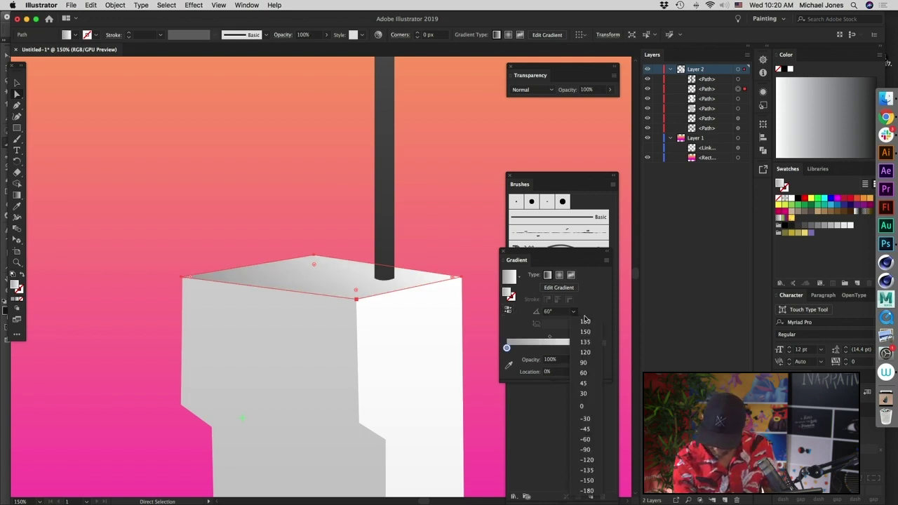
left_click(587, 395)
left_click(572, 311)
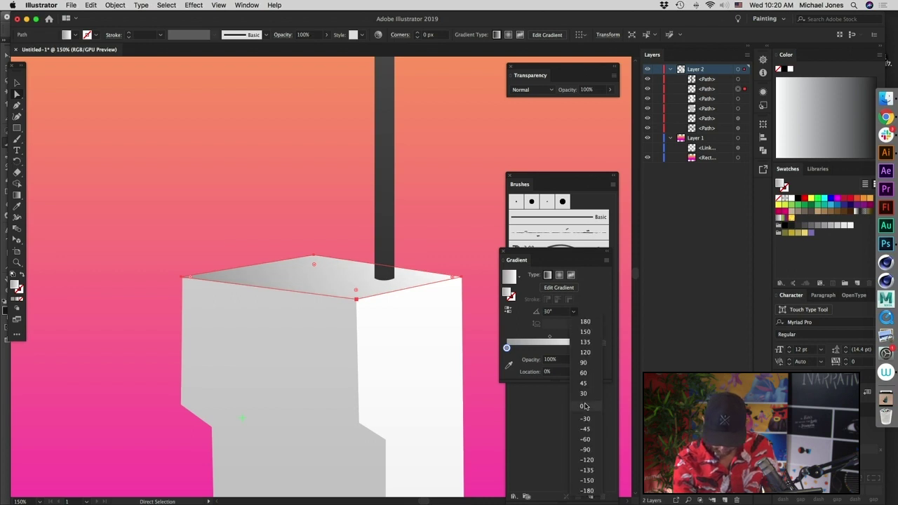
left_click(586, 406)
left_click(573, 311)
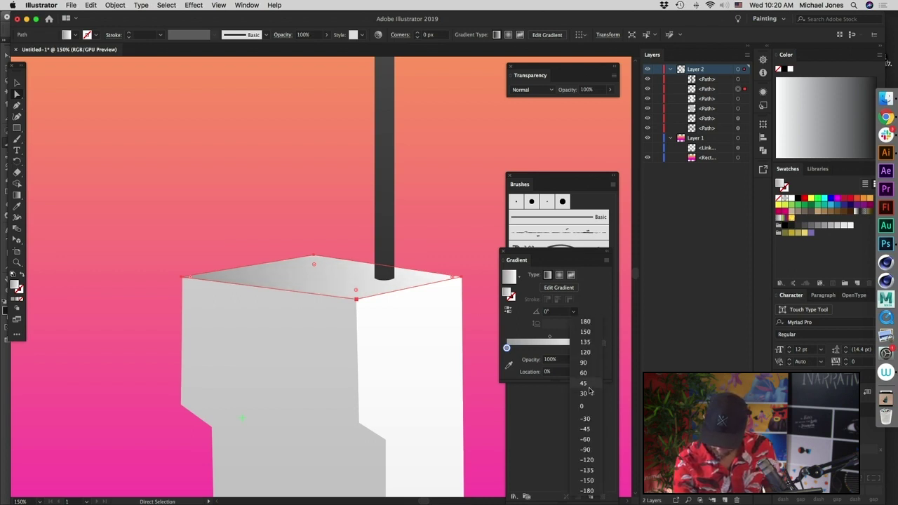
left_click(589, 419)
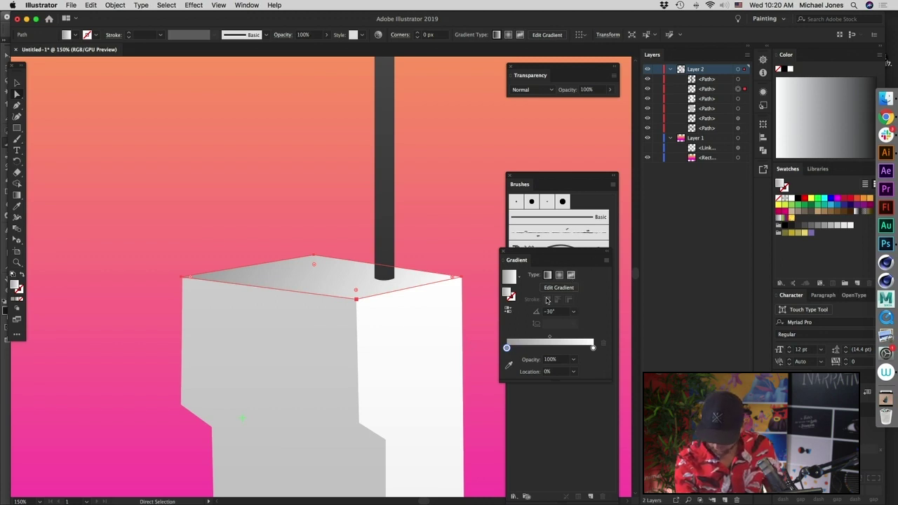
- Switch the top face to a freeform gradient and reduce it to two color points, one near the front corner and one near the back corner
left_click(570, 275)
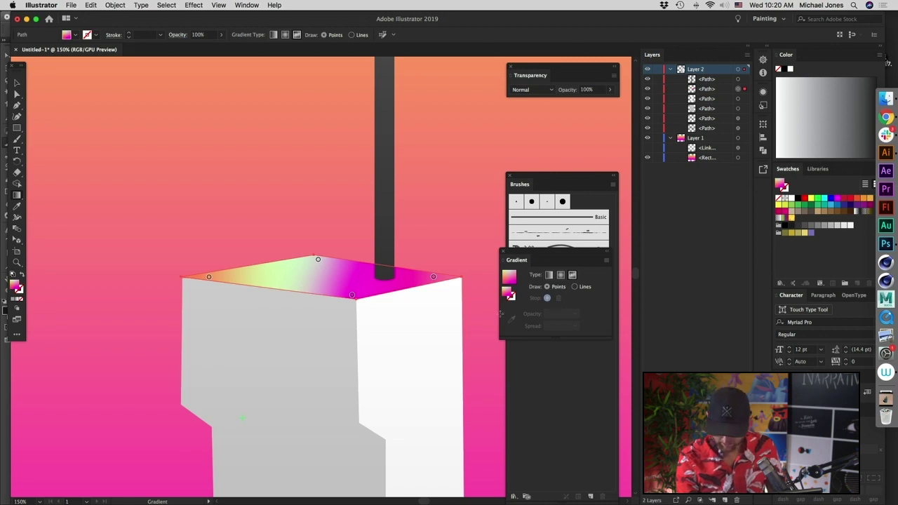
left_click_drag(565, 261, 550, 254)
left_click(420, 279)
left_click_drag(421, 280, 348, 288)
key("Delete")
left_click_drag(318, 260, 364, 294)
left_click_drag(208, 276, 303, 267)
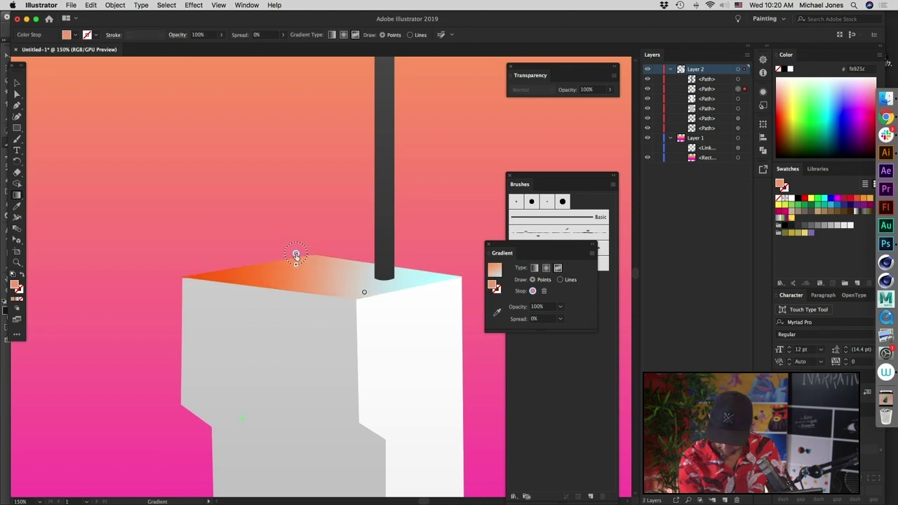
key("Delete")
left_click(301, 262)
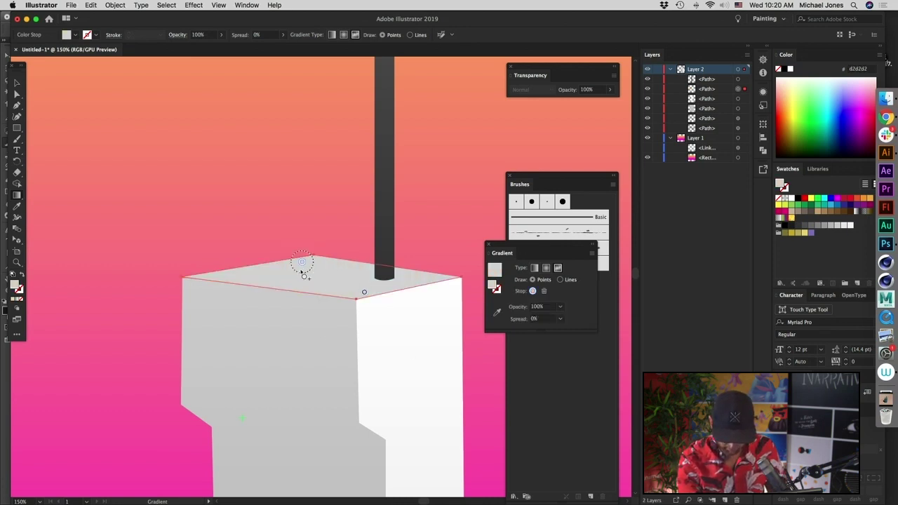
- Color the top face's back gradient point gray b3b3b3 and nudge both color points toward the face's back and front corners
left_click(829, 226)
left_click_drag(302, 262, 319, 263)
left_click(362, 293)
mouse_move(363, 293)
left_mouse_down()
mouse_move(338, 293)
mouse_move(370, 289)
left_mouse_up()
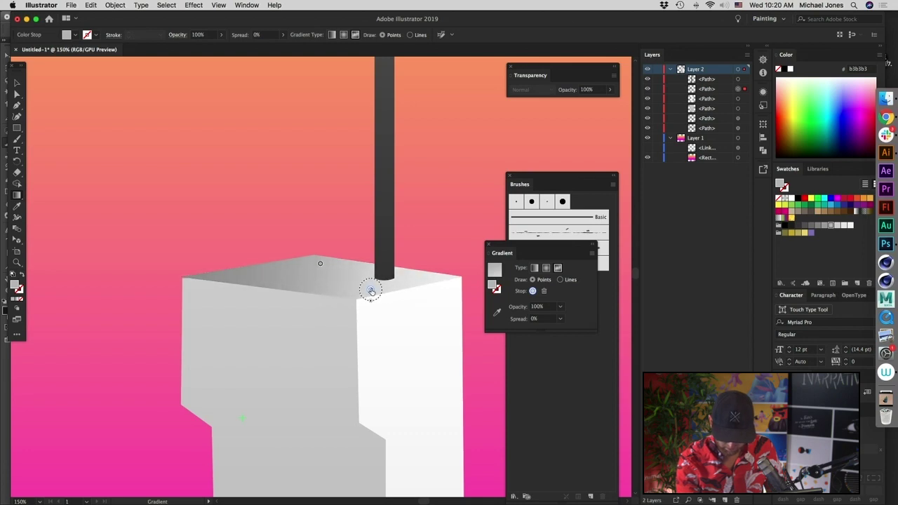
key("v")
left_click(481, 371)
- Examine the shaded phone against the whole gradient background and up close
key("super+minus")
key("super+minus")
key("super+minus")
key("super+minus")
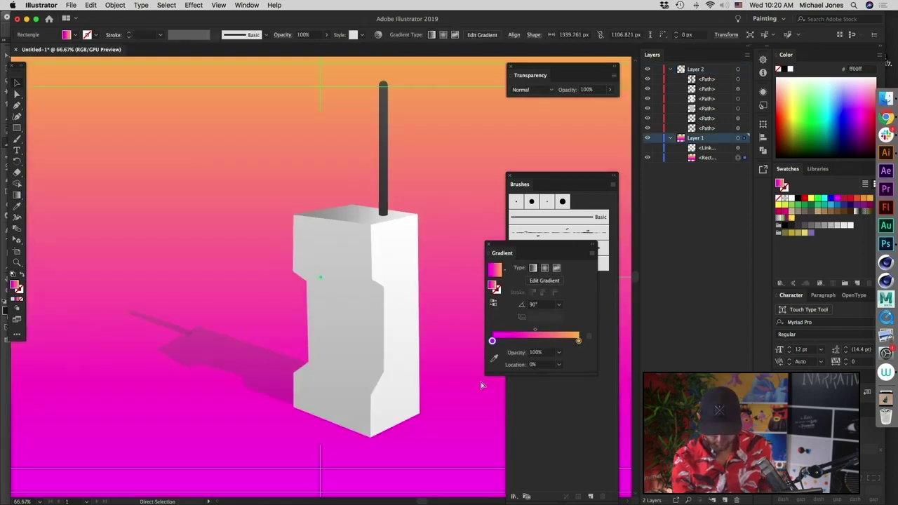
left_click_drag(436, 443, 388, 413)
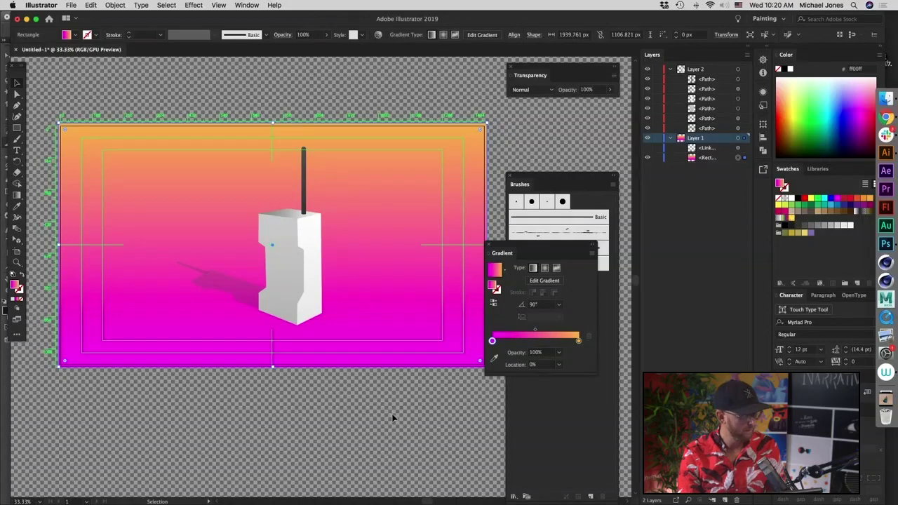
key("super+equal")
key("super+equal")
left_click_drag(429, 431, 395, 392)
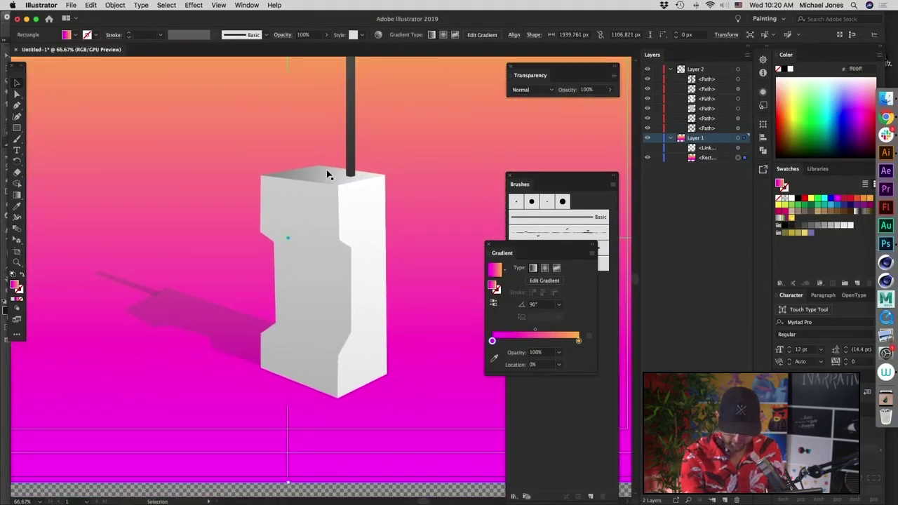
- Try light gray cccccc on the back color point of the top face's freeform gradient
left_click(319, 172)
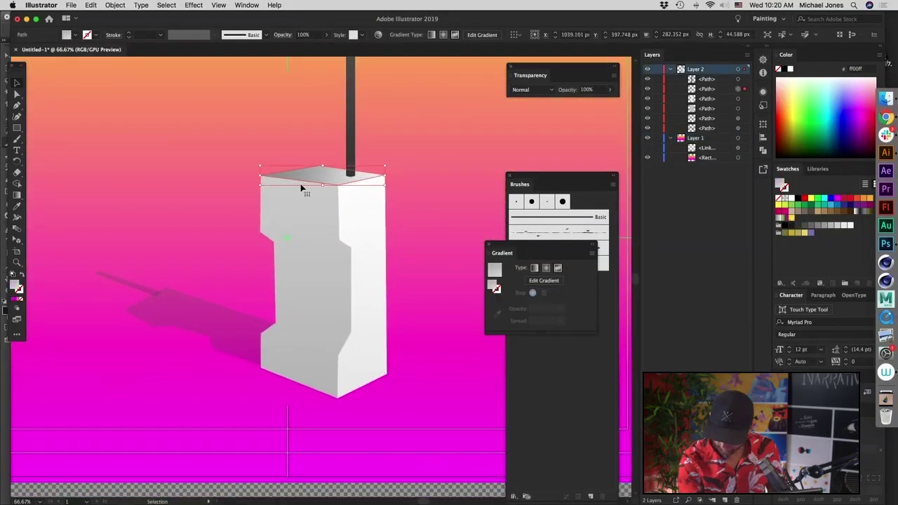
left_click(541, 281)
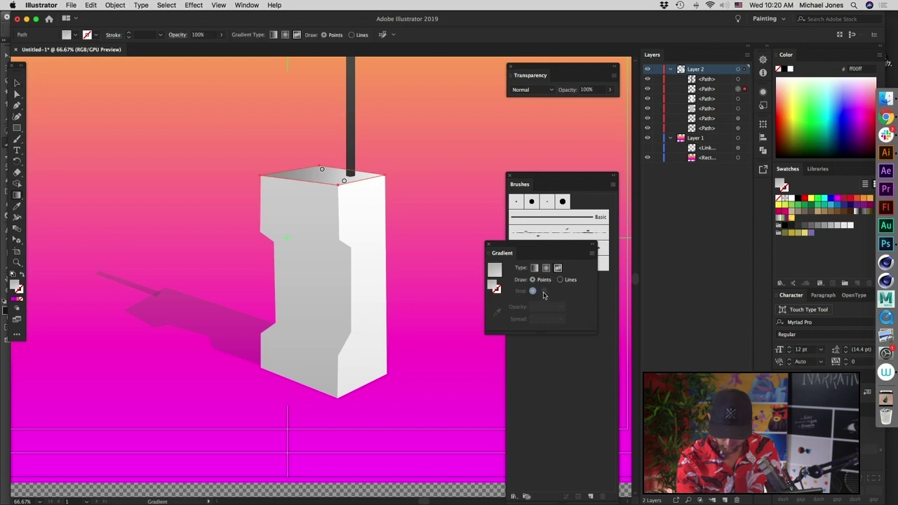
left_click(316, 171)
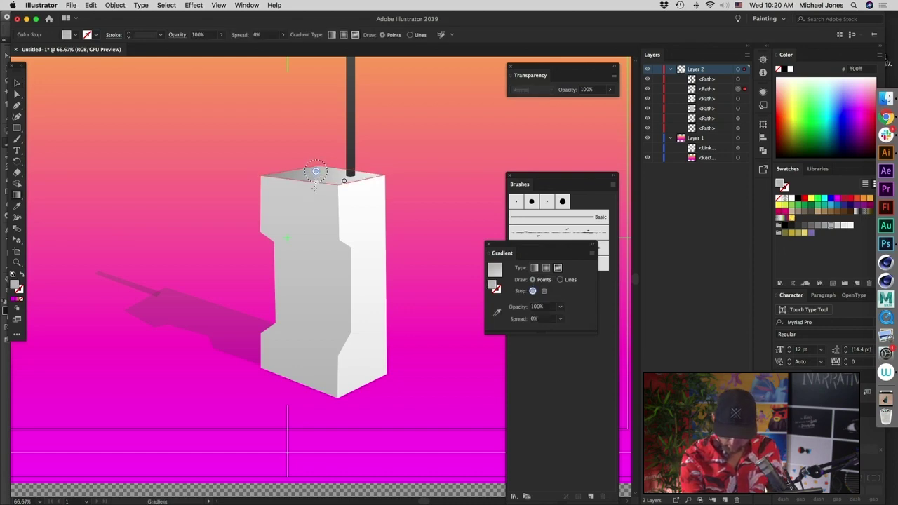
left_click(839, 226)
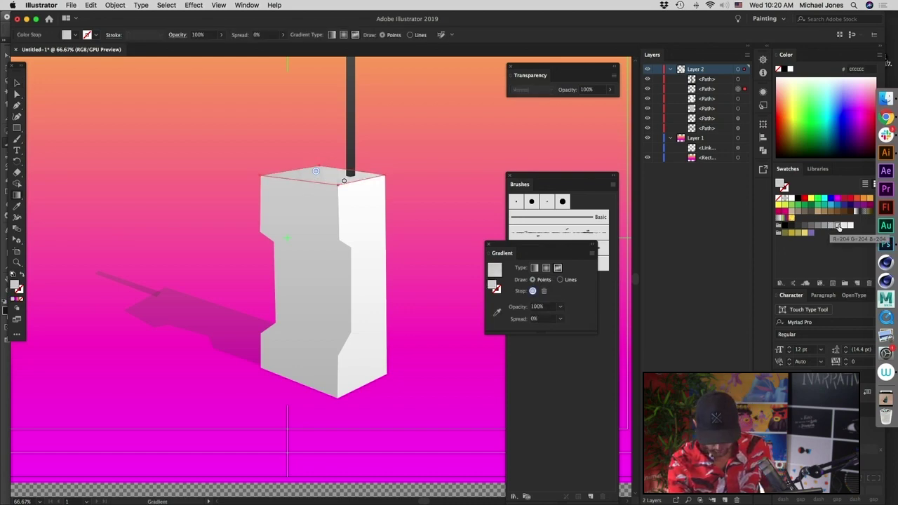
key("v")
left_click(424, 308)
key("super+equal")
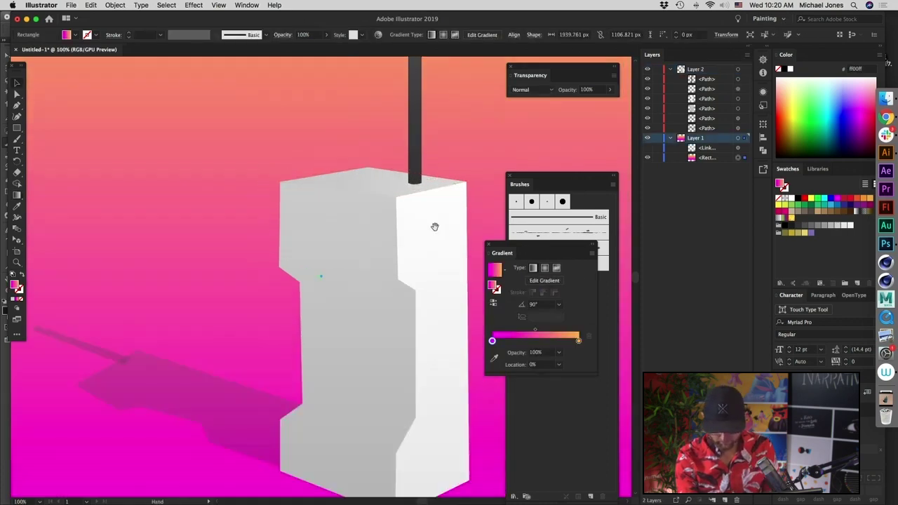
- Restore the darker freeform gradient on the top face
left_click_drag(435, 227, 409, 271)
left_click(378, 237)
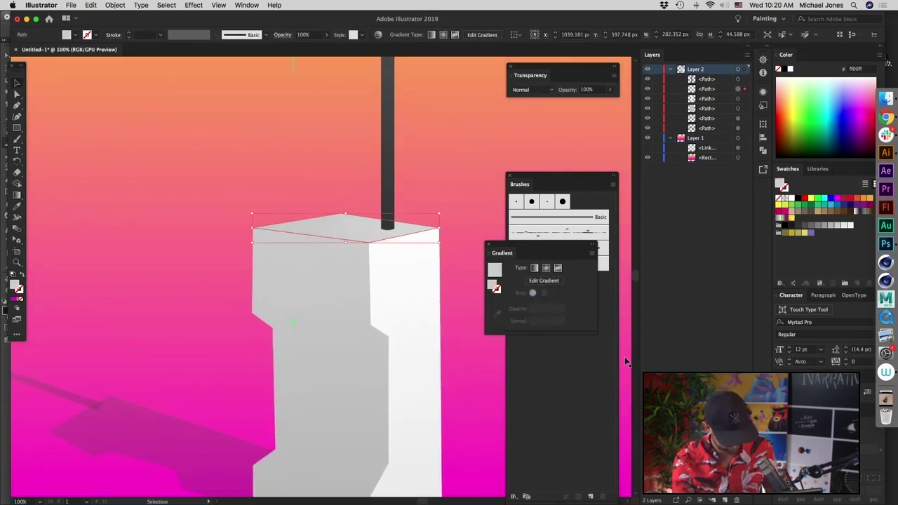
key("period")
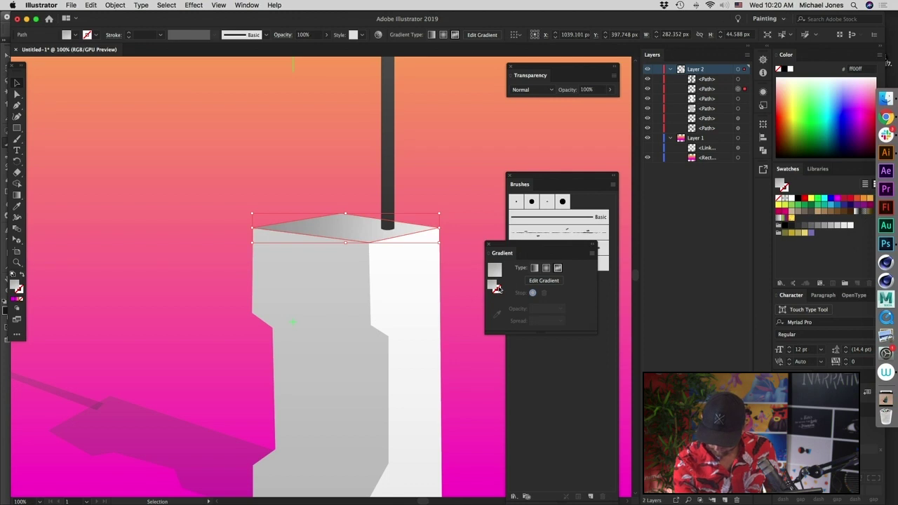
- Retry light gray cccccc on the top face's back color point and reapply the darker freeform gradient in its place
left_click(558, 267)
double_click(333, 223)
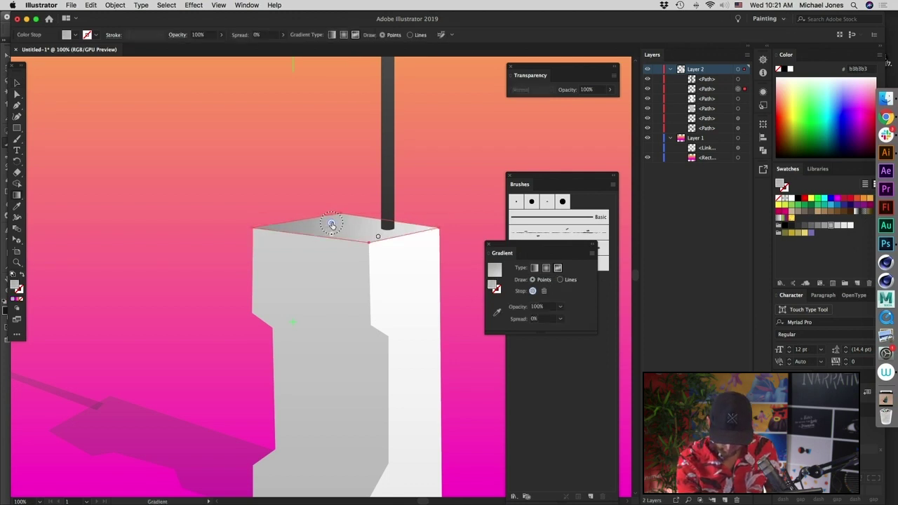
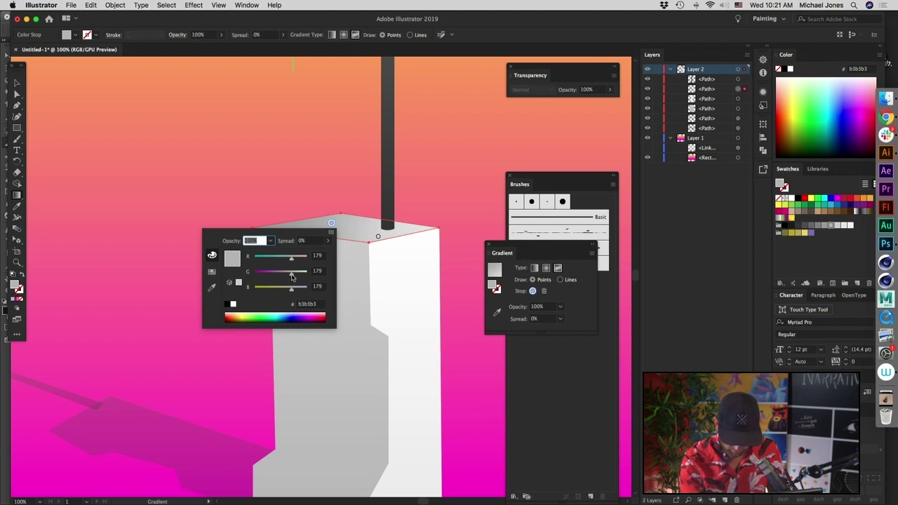
left_click(831, 227)
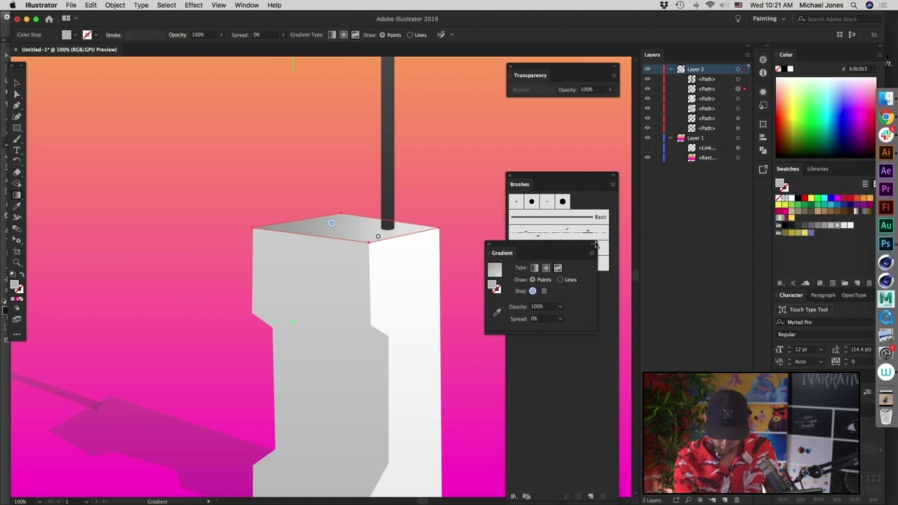
left_click_drag(331, 223, 331, 225)
scroll(435, 302, "right", 1)
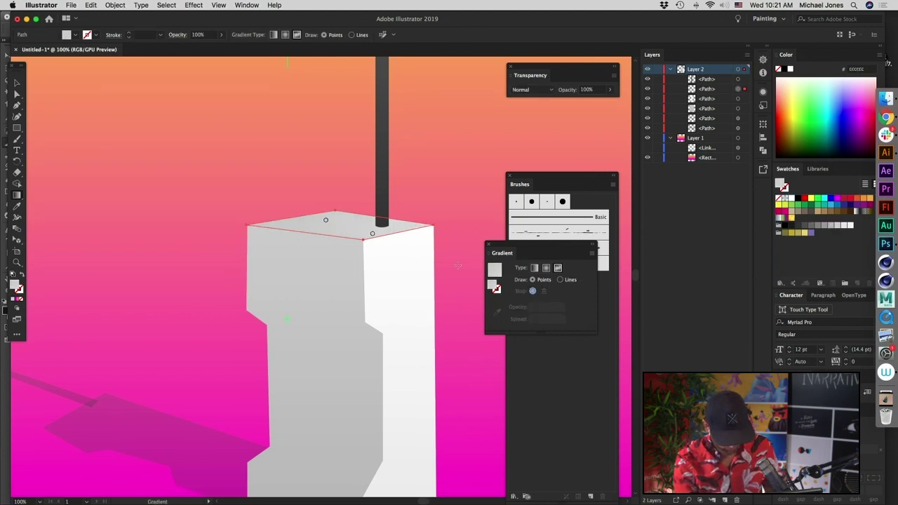
key("period")
key("v")
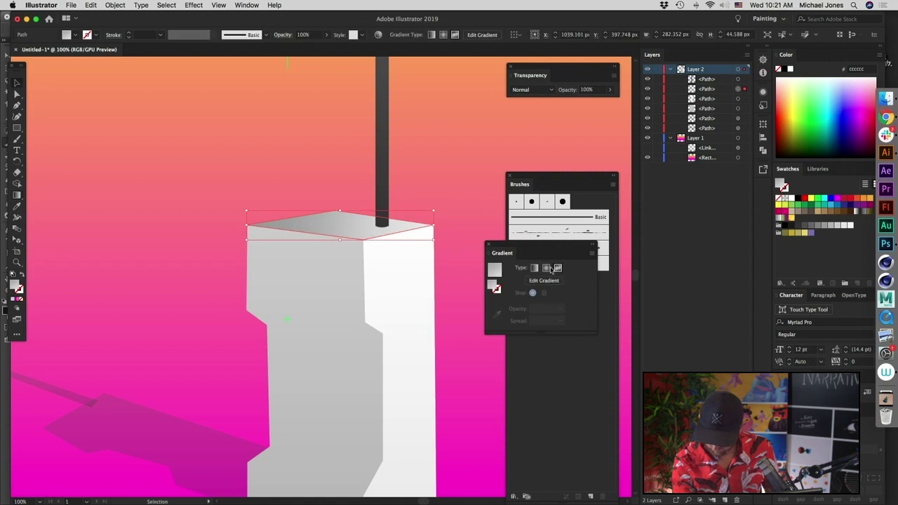
- Fill the top face with a white-to-black linear gradient, trying angles of 45°, 0° and -45°
left_click(534, 268)
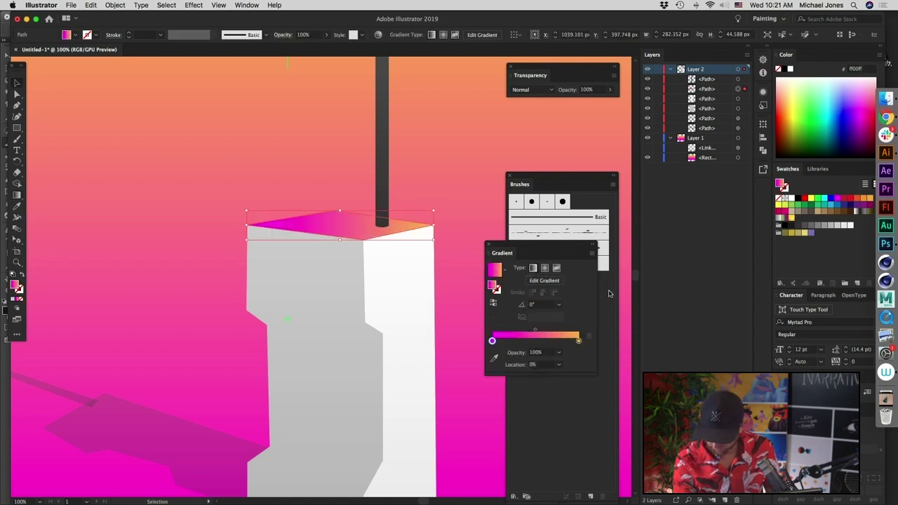
left_click(856, 211)
left_click(559, 304)
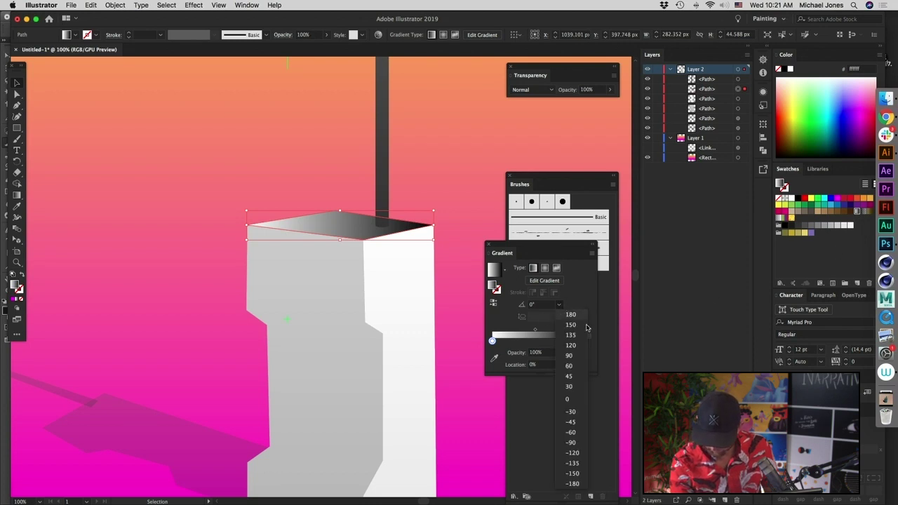
left_click(580, 383)
left_click(559, 304)
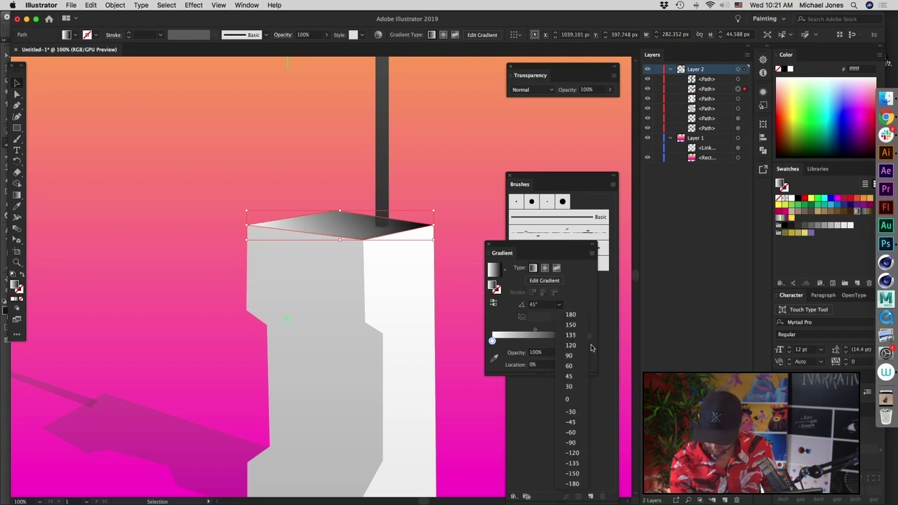
left_click(576, 398)
left_click(559, 305)
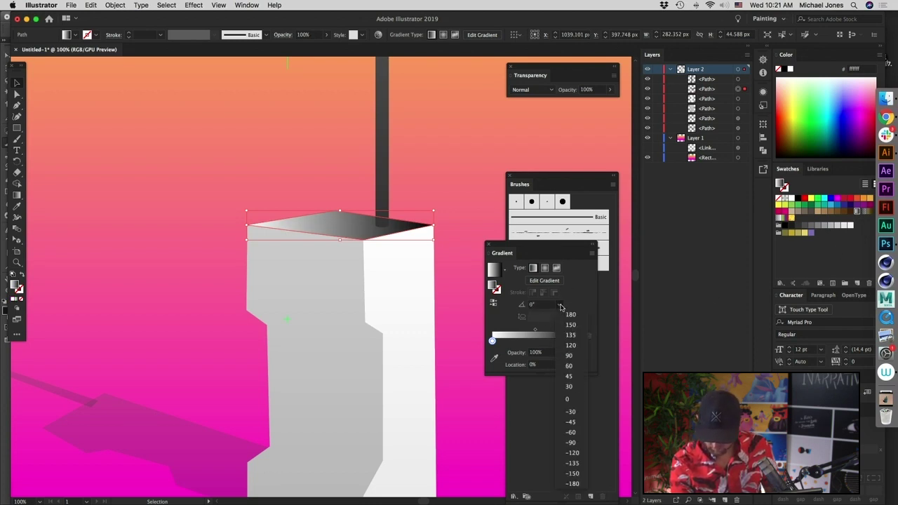
left_click(577, 424)
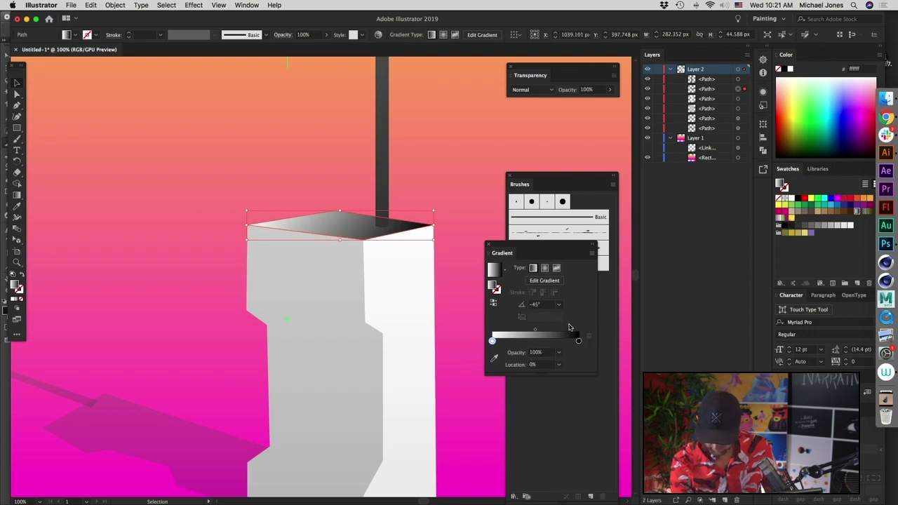
- Reverse the top face's gradient and set its angle to -80° after trying -60° and -90°
left_click(493, 303)
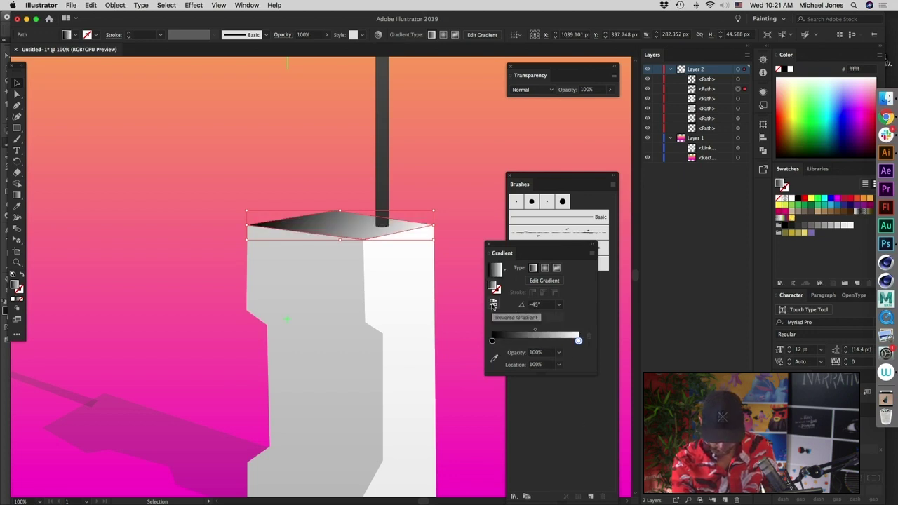
left_click(558, 305)
left_click(576, 432)
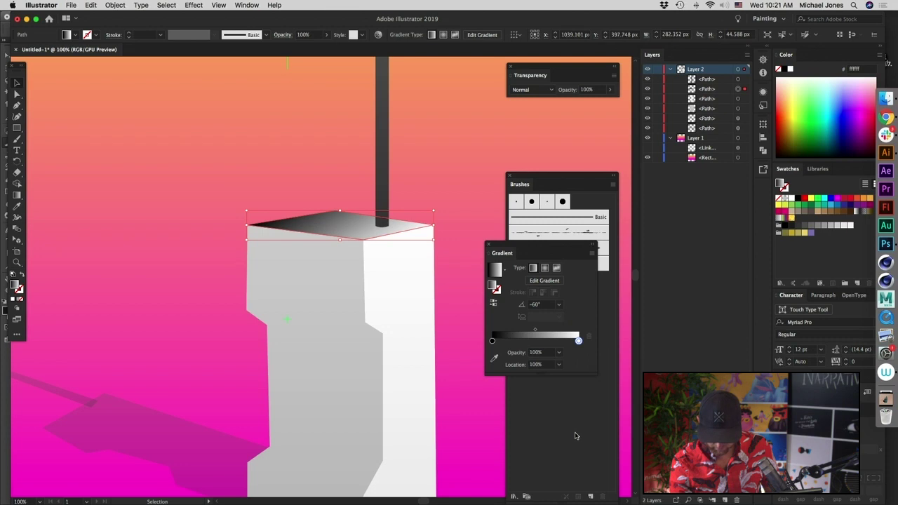
left_click(563, 307)
left_click(573, 442)
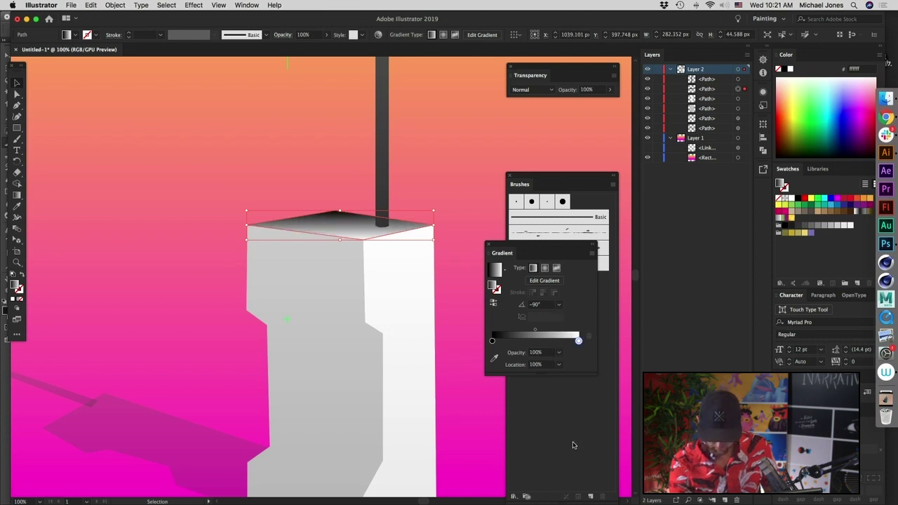
left_click(542, 307)
type("-80")
key("Return")
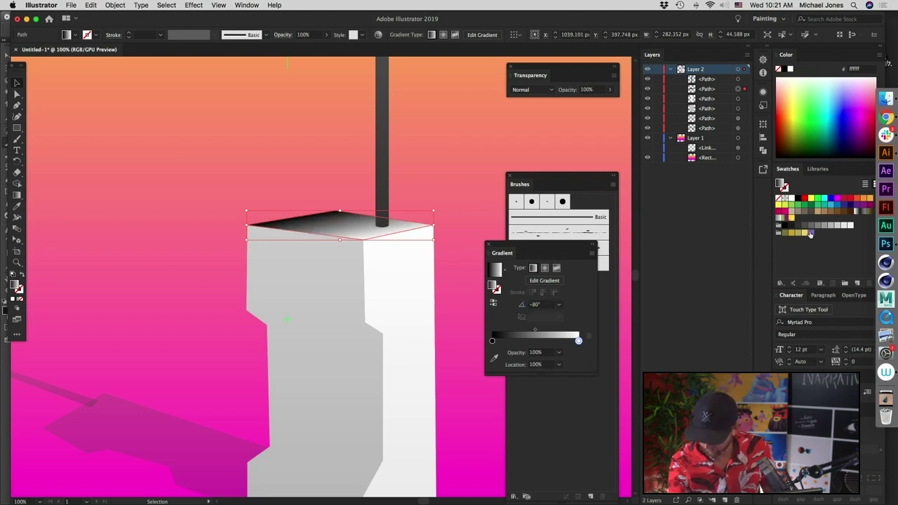
- Change the black stop of the top face's gradient to light gray b3b3b3 and deselect the face
left_click_drag(832, 228, 492, 349)
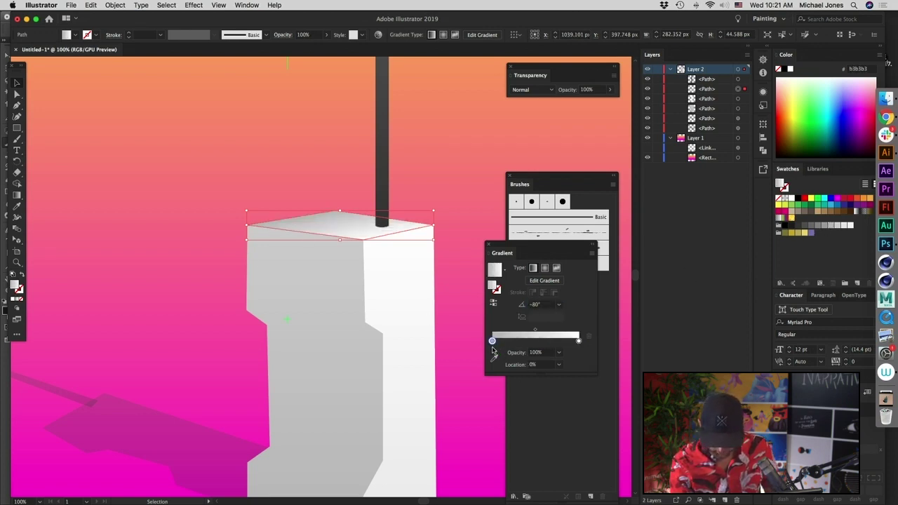
left_click(451, 293)
key("super+minus")
key("super+minus")
key("super+minus")
key("super+equal")
key("super+equal")
scroll(424, 414, "down", 3)
scroll(425, 414, "right", 2)
- Set the notched side face's gradient angle to 45° and its starting stop to gray 808080
left_click(313, 237)
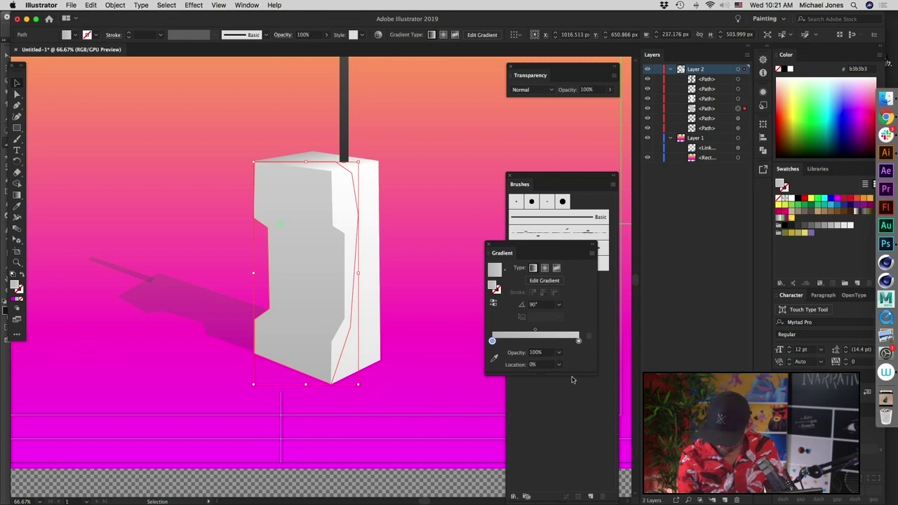
left_click(559, 306)
left_click(569, 377)
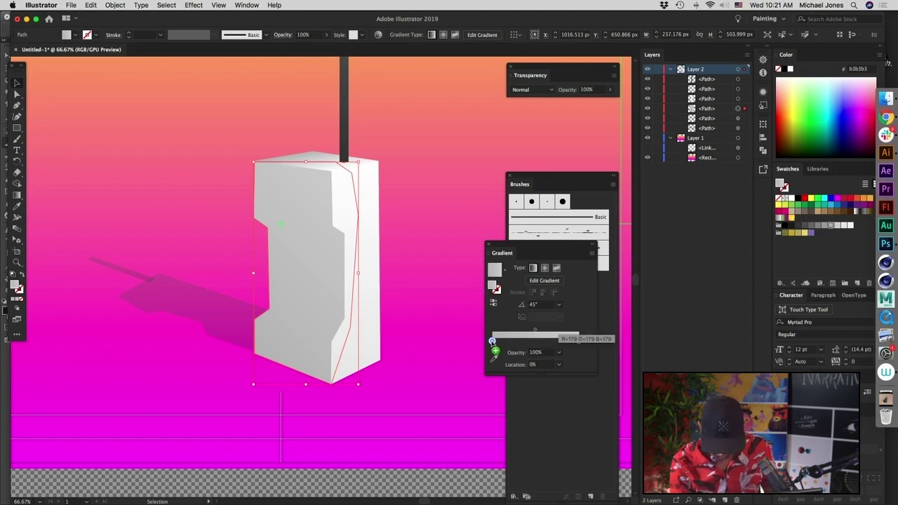
left_click_drag(815, 226, 492, 341)
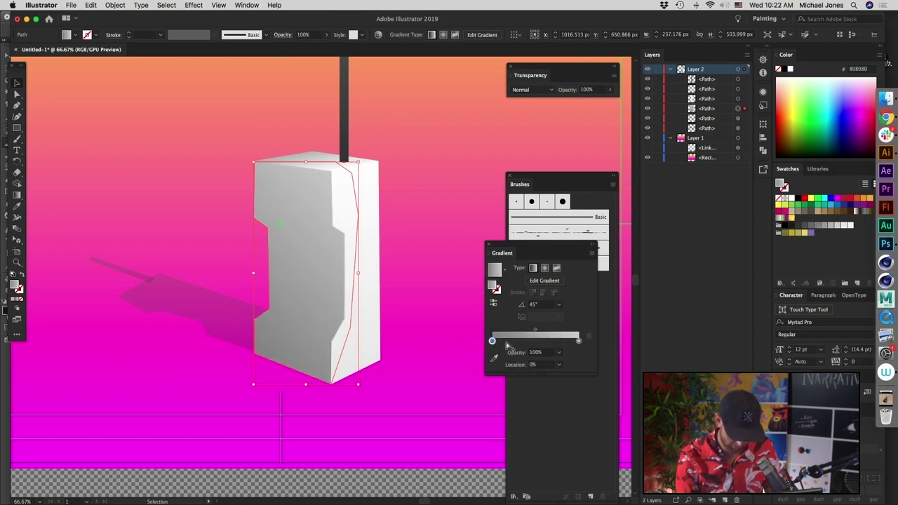
- Set the notched side face's gradient angle to 0° after trying -60°
left_click(558, 304)
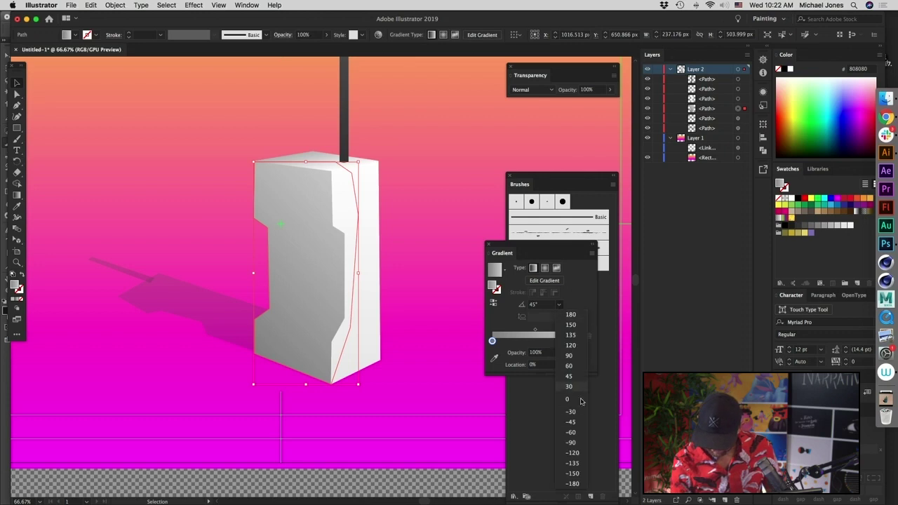
left_click(579, 435)
left_click(558, 304)
left_click(572, 399)
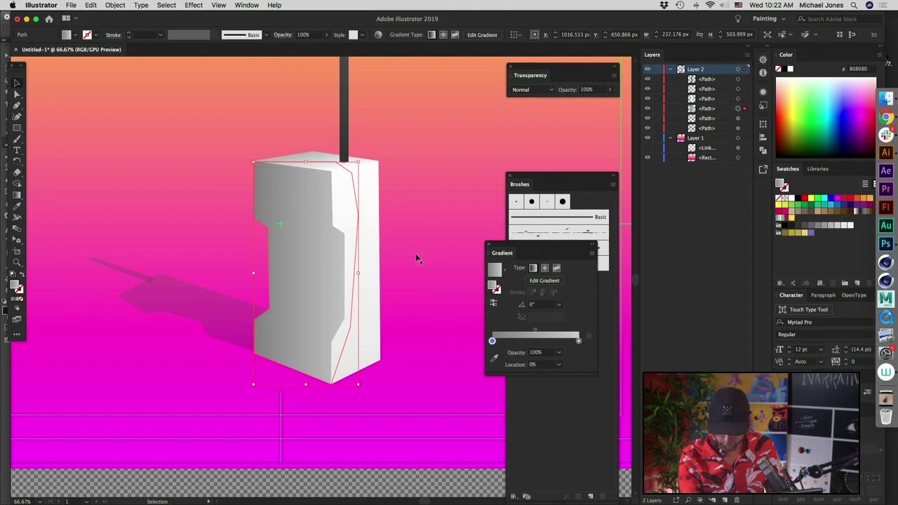
- Examine the reshaded phone against the whole background at small and larger sizes
left_click(433, 254)
key("super+minus")
key("super+minus")
key("super+minus")
key("super+minus")
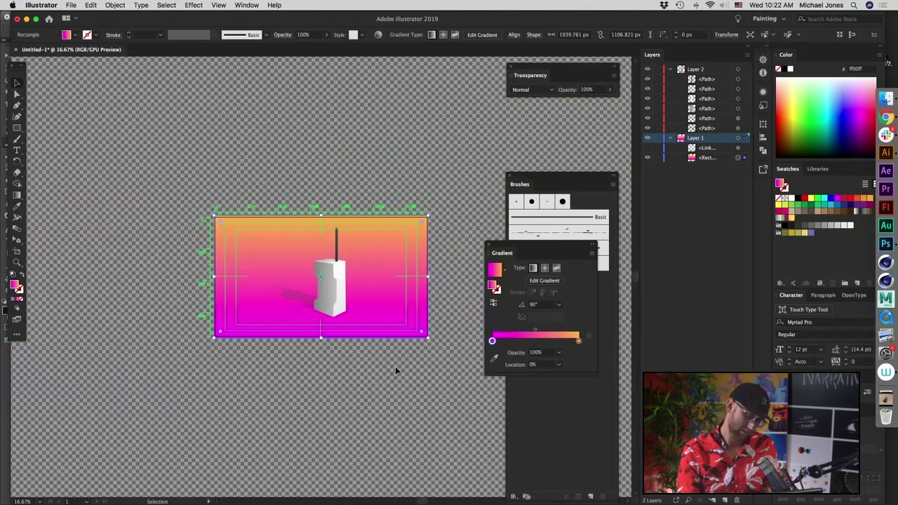
key("super+equal")
key("super+equal")
key("super+equal")
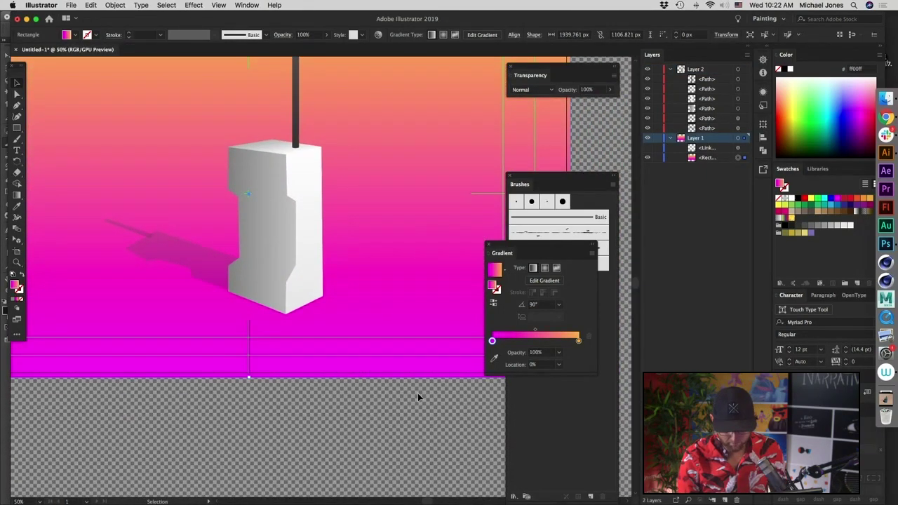
- Draw a closed four-sided shape with the Pen tool over the upper section of the notched face, above the notches
left_click(18, 128)
left_click(18, 106)
key("super+equal")
key("super+equal")
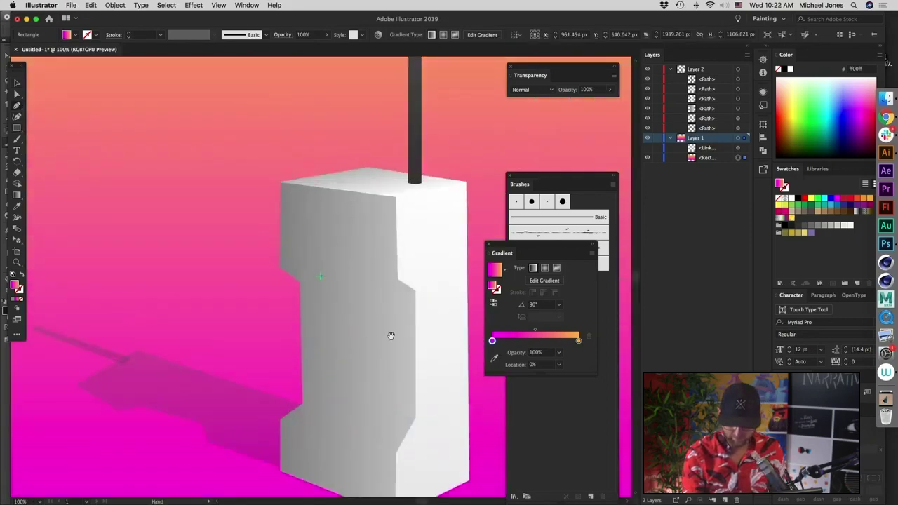
left_click_drag(383, 330, 345, 267)
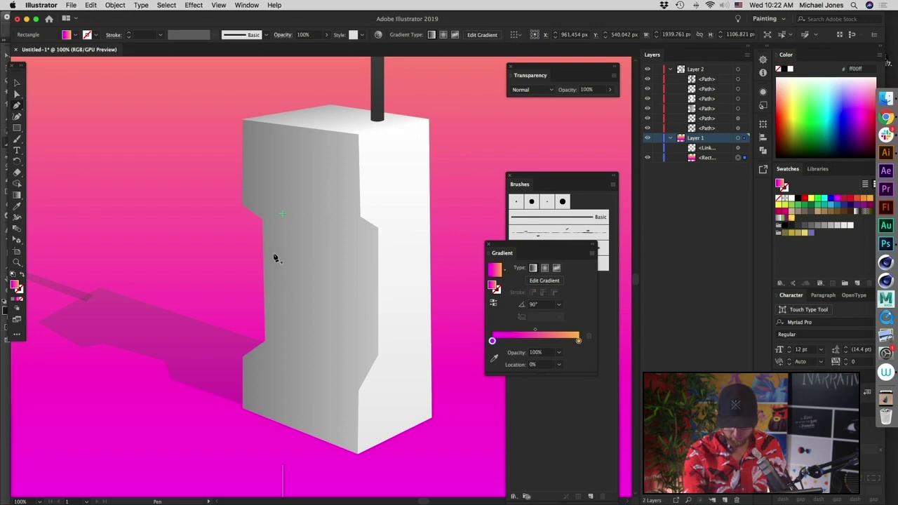
left_click(360, 217)
left_click(242, 205)
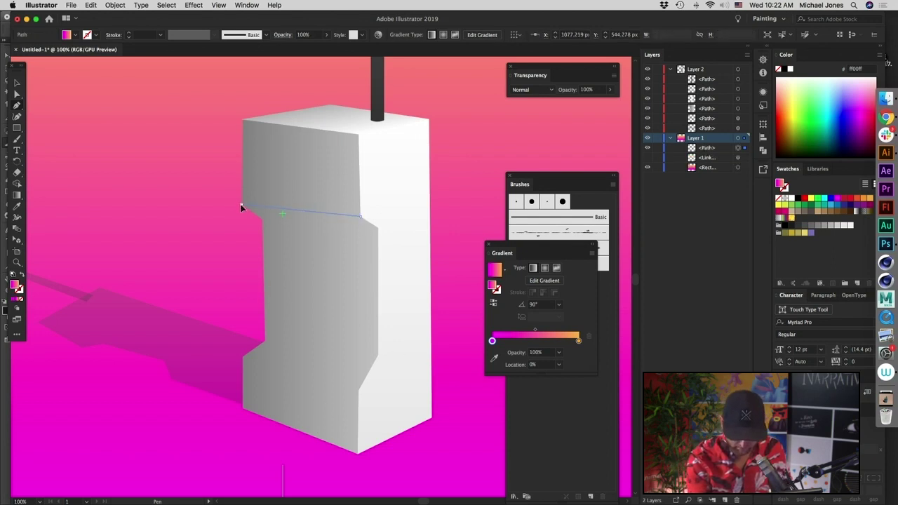
left_click(243, 119)
left_click(359, 133)
left_click(361, 217)
scroll(352, 257, "up", 1)
key("v")
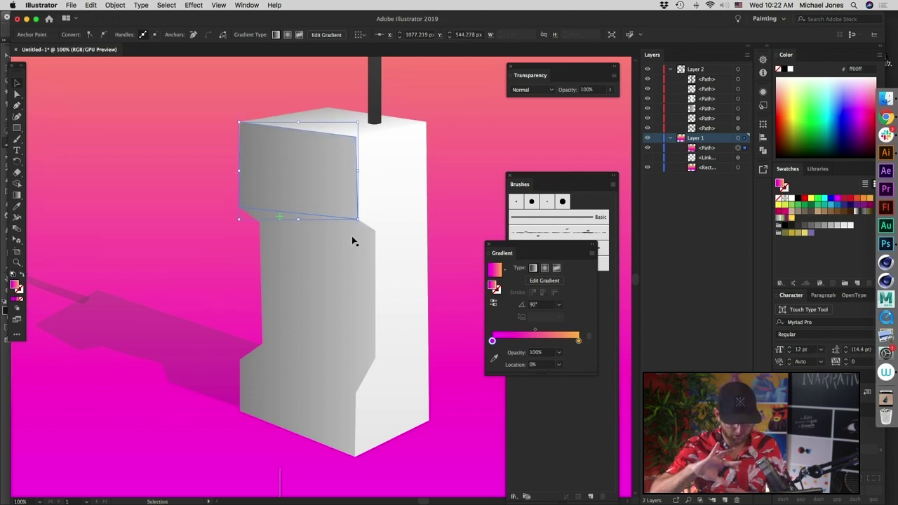
- Copy the notched face's gray gradient onto the four-sided shape with the Eyedropper and try reversing its direction
key("i")
left_click(328, 270)
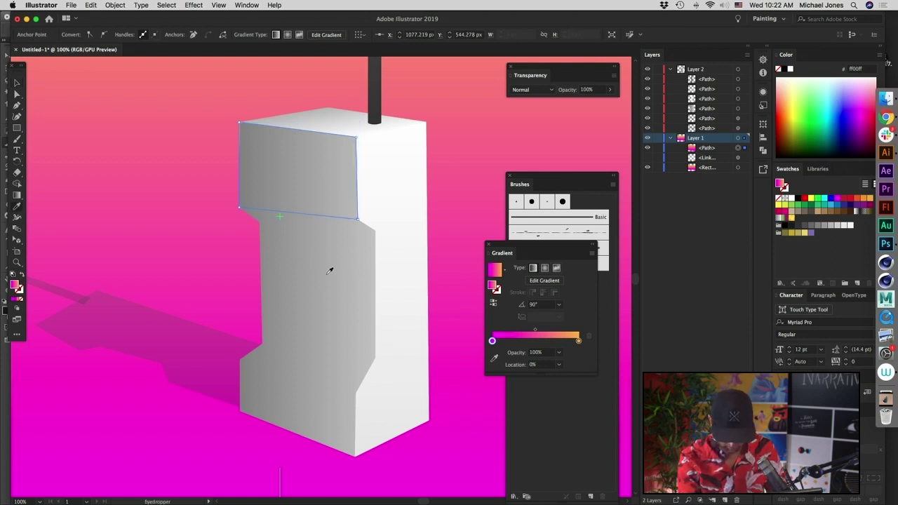
key("v")
left_click(493, 303)
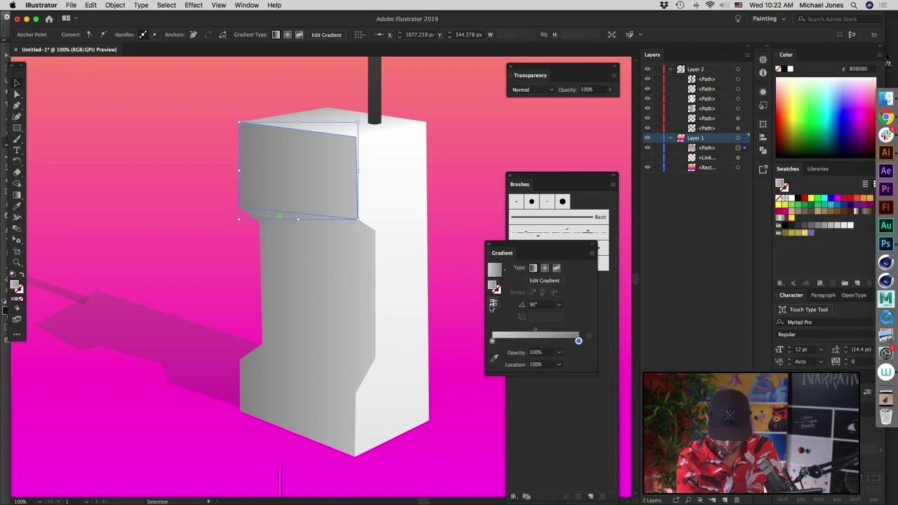
left_click(493, 303)
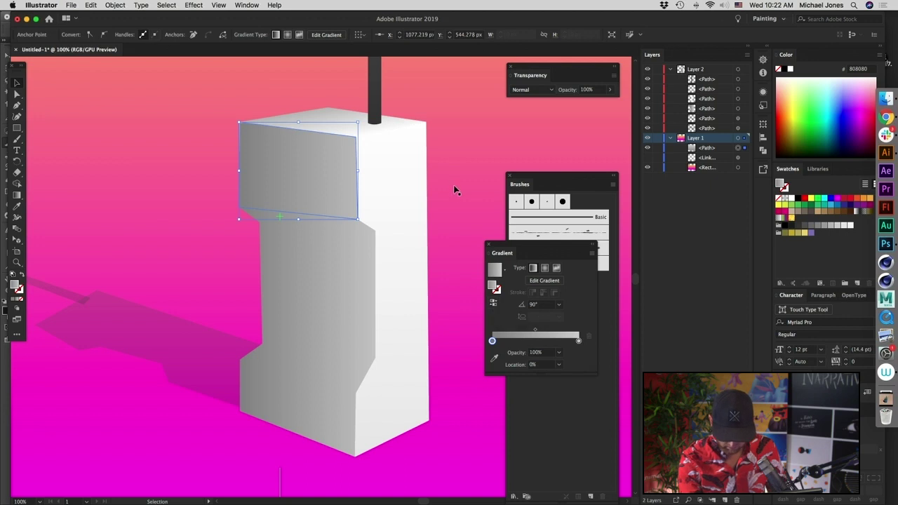
left_click(493, 303)
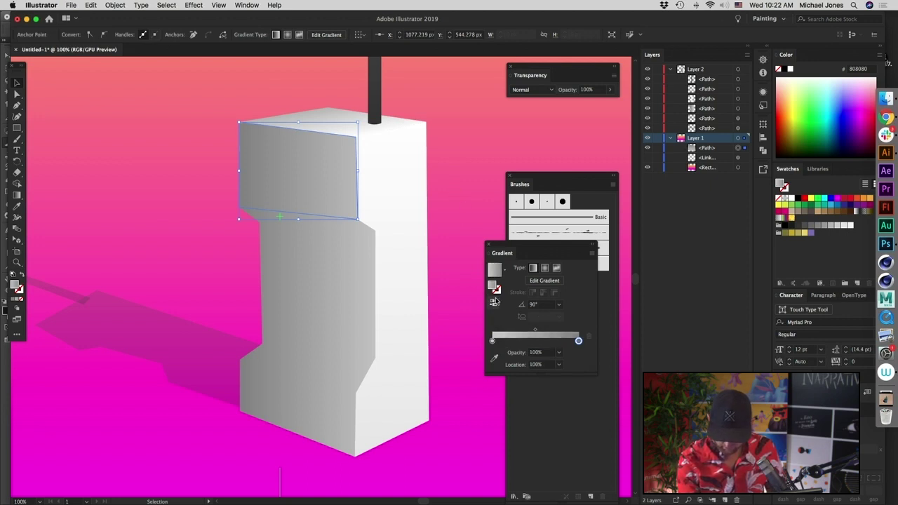
left_click(493, 303)
left_click(457, 214)
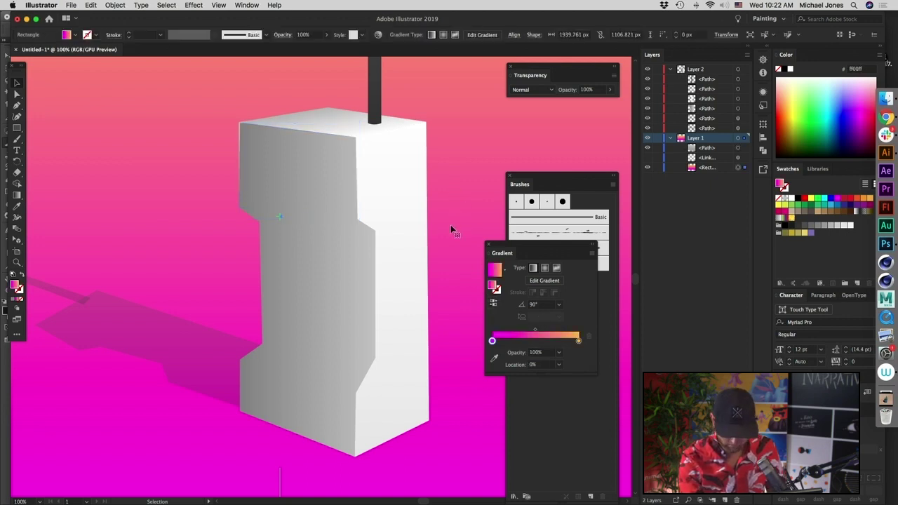
- Try moving the notched face's path to the top of Layer 2, and undo back to before the four-sided shape was drawn
left_click(342, 195)
left_click_drag(723, 109, 723, 74)
key("super+z")
key("super+z")
key("super+z")
key("super+z")
key("super+z")
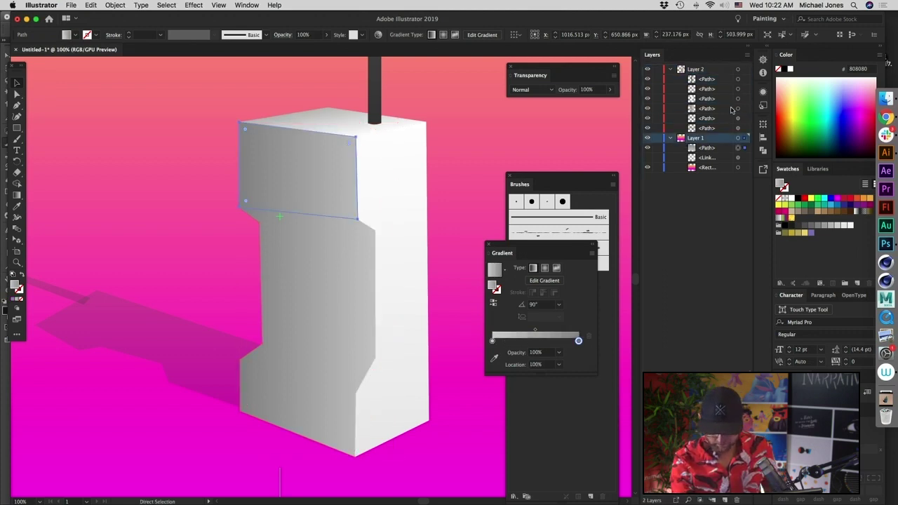
key("super+z")
key("super+z")
key("super+z")
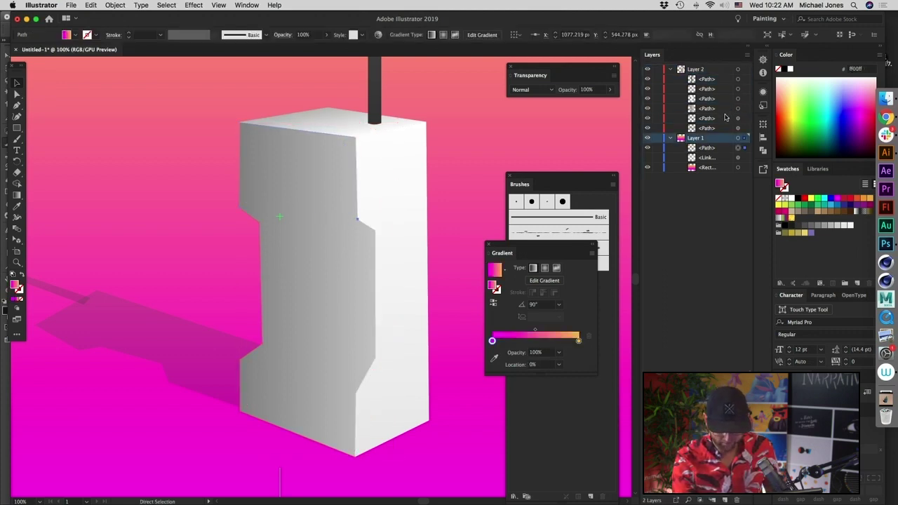
key("v")
left_click(696, 217)
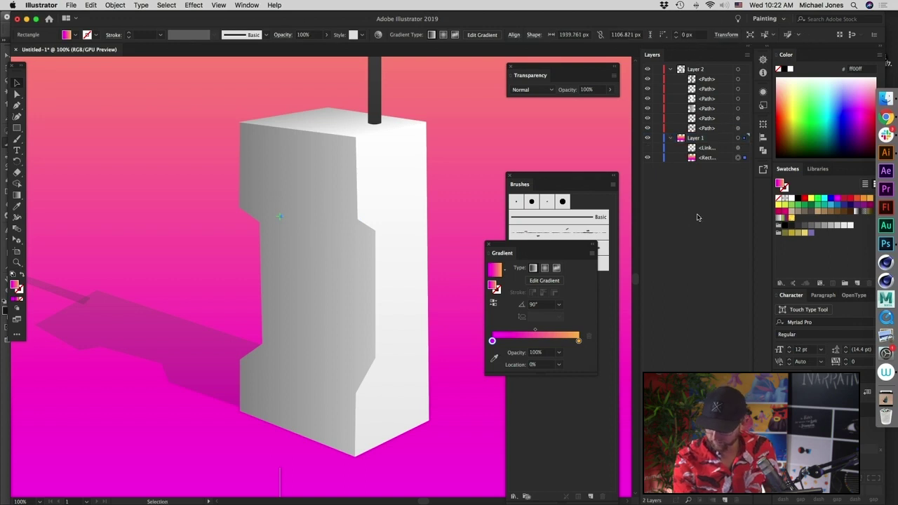
- Create a new layer above Layer 2 and lock Layer 2
left_click(713, 70)
left_click(724, 500)
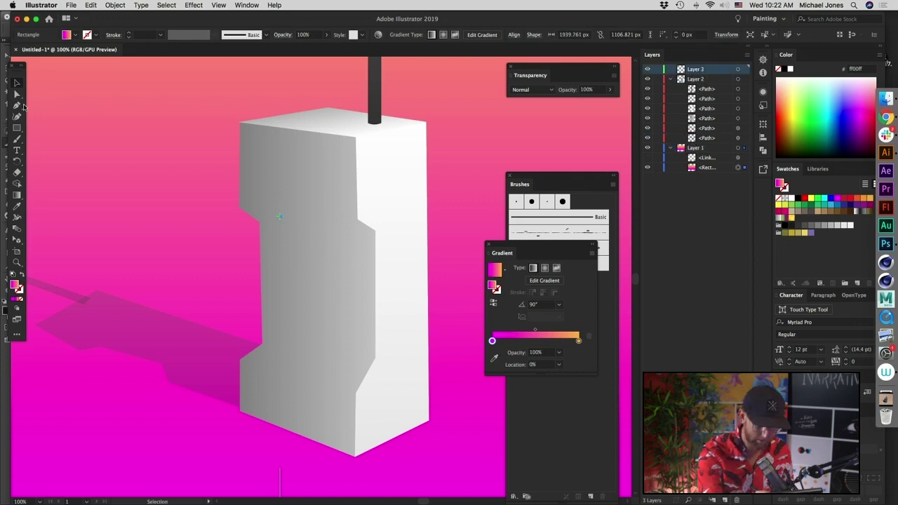
left_click(657, 79)
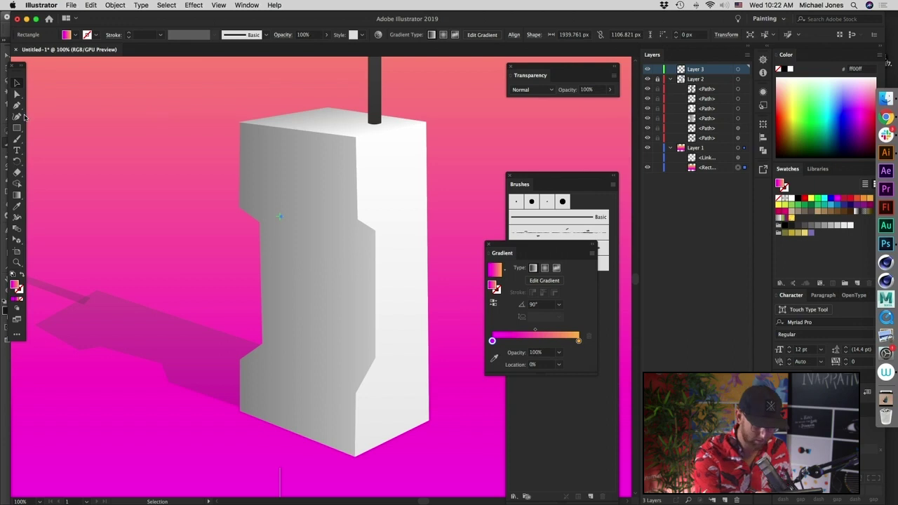
- Redraw the four-sided shape over the notched face's upper section on the new layer and fill it with the face's sampled gray gradient
left_click(19, 107)
left_click(356, 138)
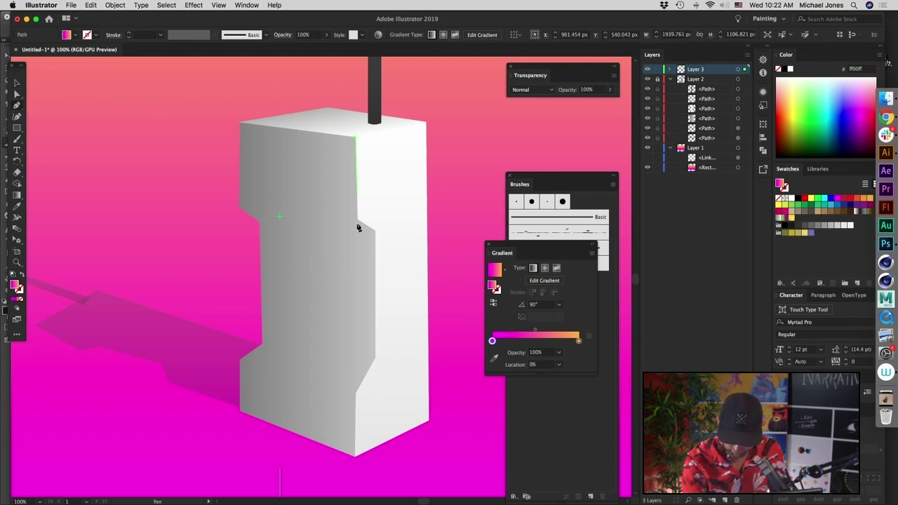
left_click(358, 217)
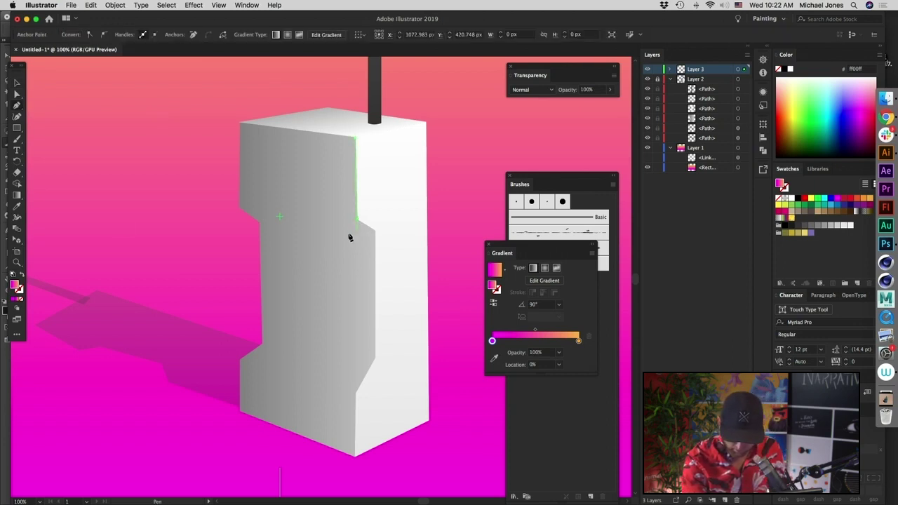
left_click(239, 208)
left_click(239, 122)
left_click(355, 139)
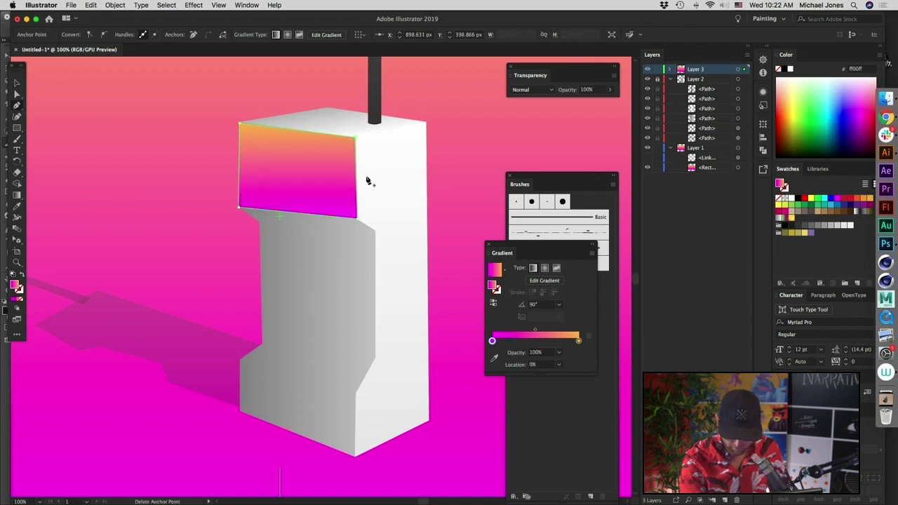
key("i")
left_click(331, 265)
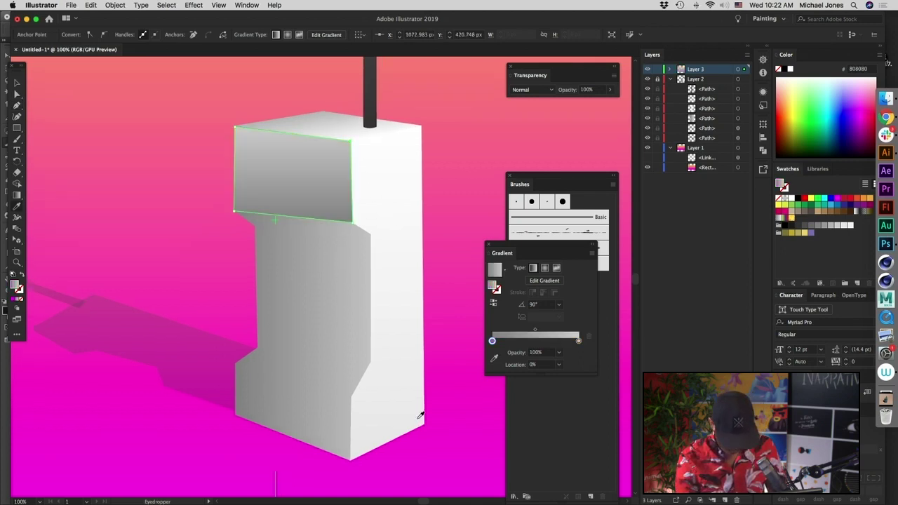
- Reverse the gradient on the four-sided shape over the phone's upper section and deselect it
key("v")
left_click(492, 302)
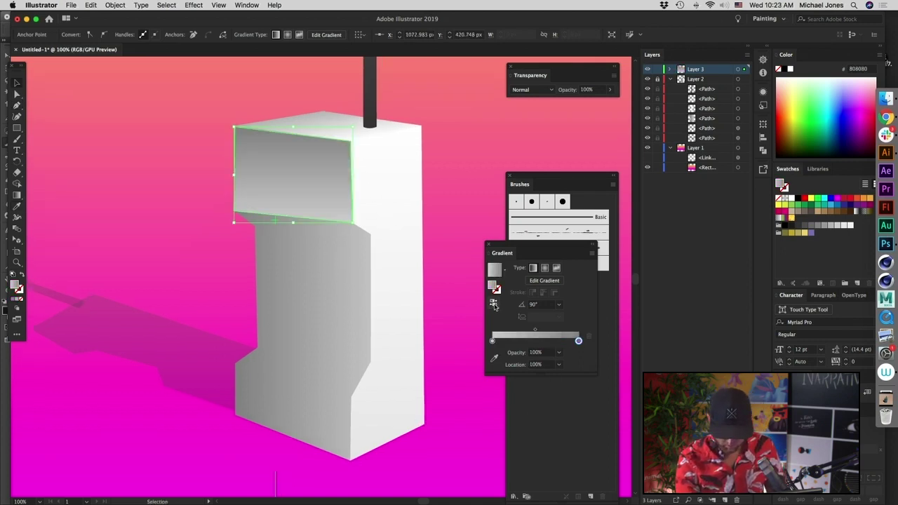
left_click(442, 193)
key("super+minus")
key("super+minus")
key("super+minus")
key("super+minus")
key("super+minus")
key("super+equal")
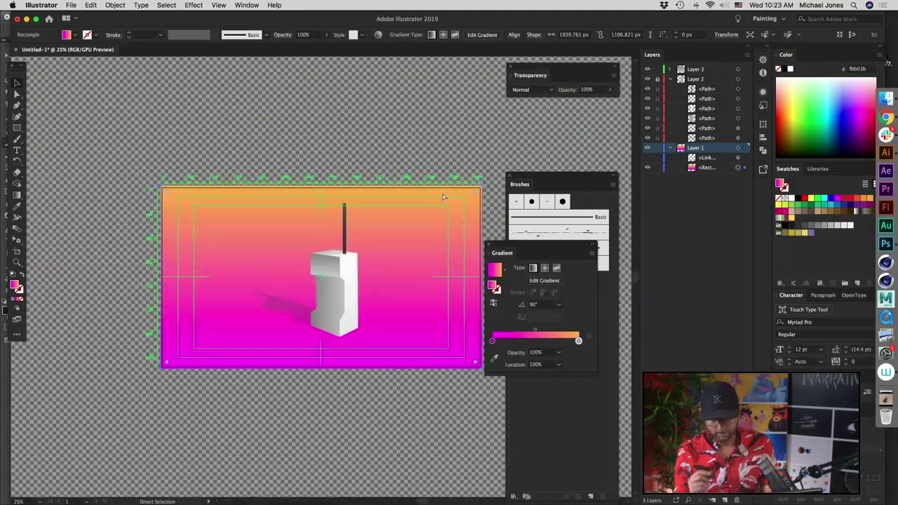
- Nudge the lower-left corner of the upper four-sided shape up to about Y 515 px
key("super+equal")
key("super+equal")
key("super+equal")
key("super+equal")
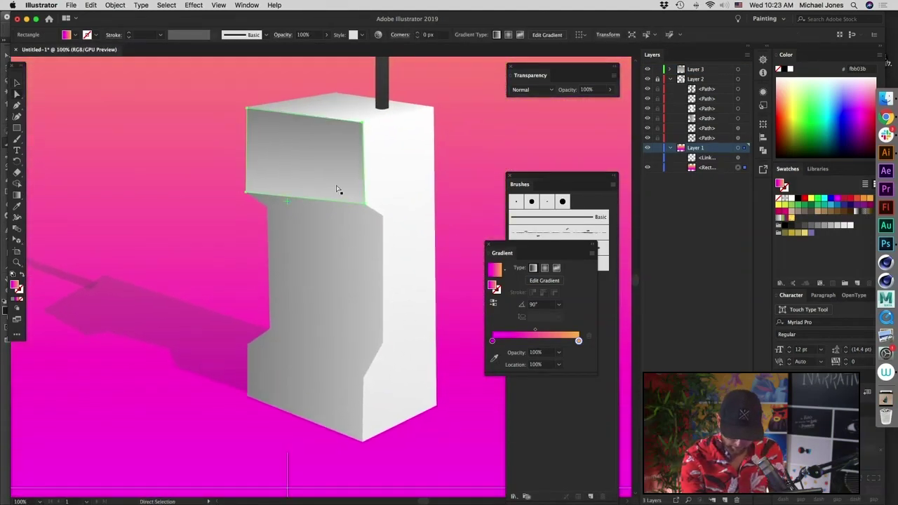
left_click(336, 190)
left_click(359, 200)
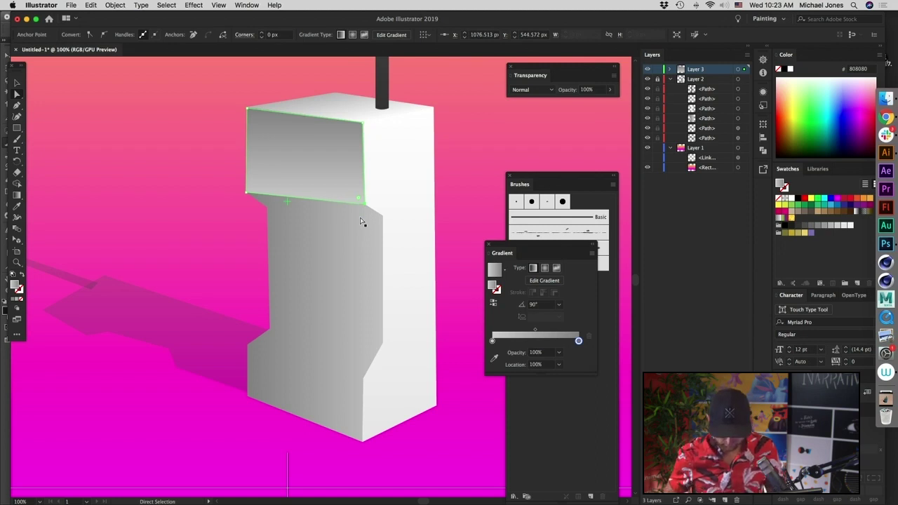
key("Up")
key("Up")
key("Up")
key("Up")
key("Up")
key("Up")
key("Up")
key("Up")
key("Up")
key("Up")
key("Up")
key("Up")
key("Up")
key("Up")
key("Up")
key("Up")
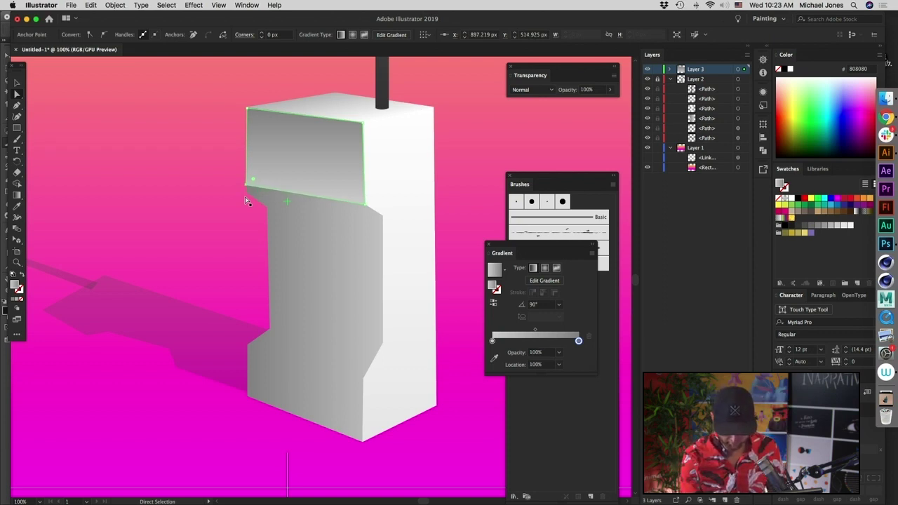
- Unlock Layer 2 and raise the notched face's two upper-left notch anchors to about Y 516 px and 532.5 px
left_click(247, 194)
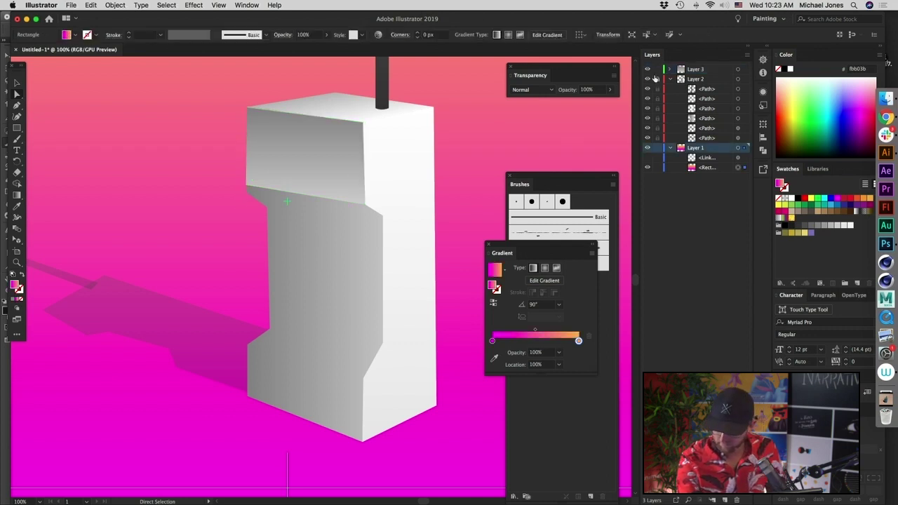
left_click(265, 227)
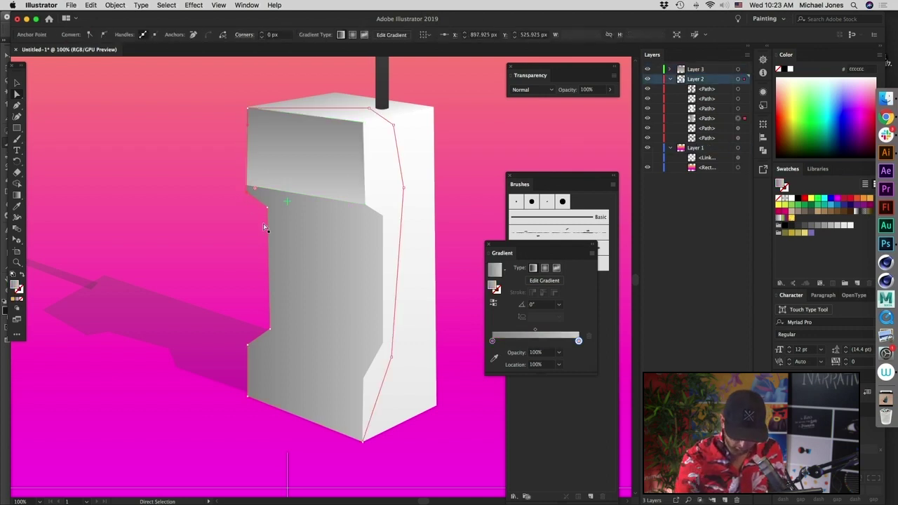
key("shift+Up")
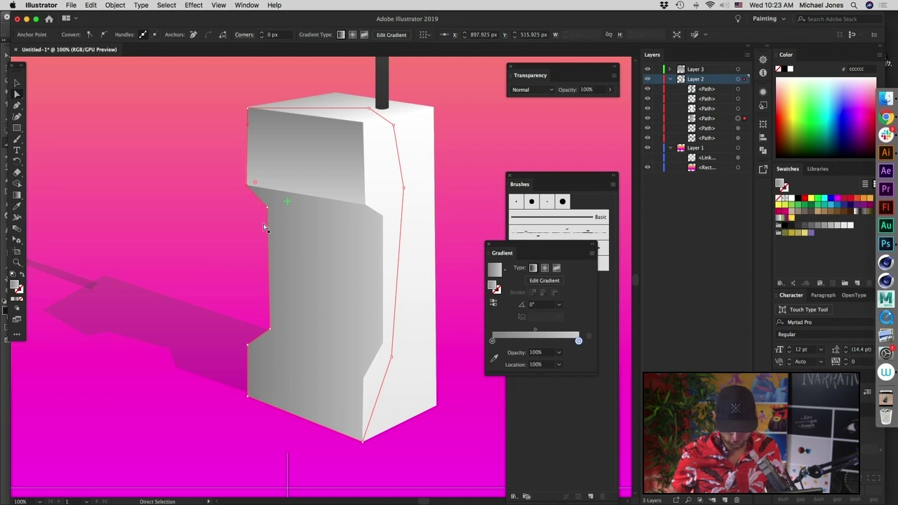
key("v")
left_click_drag(265, 226, 267, 210)
key("a")
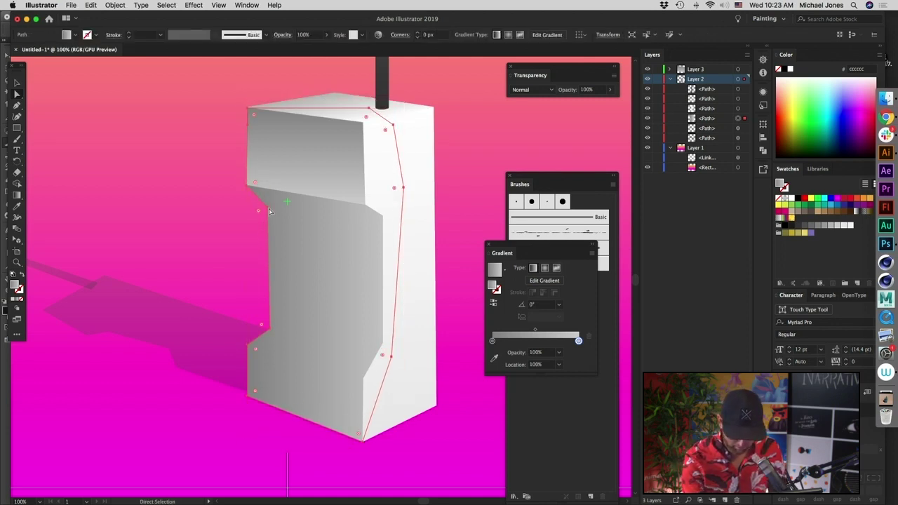
left_click(263, 214)
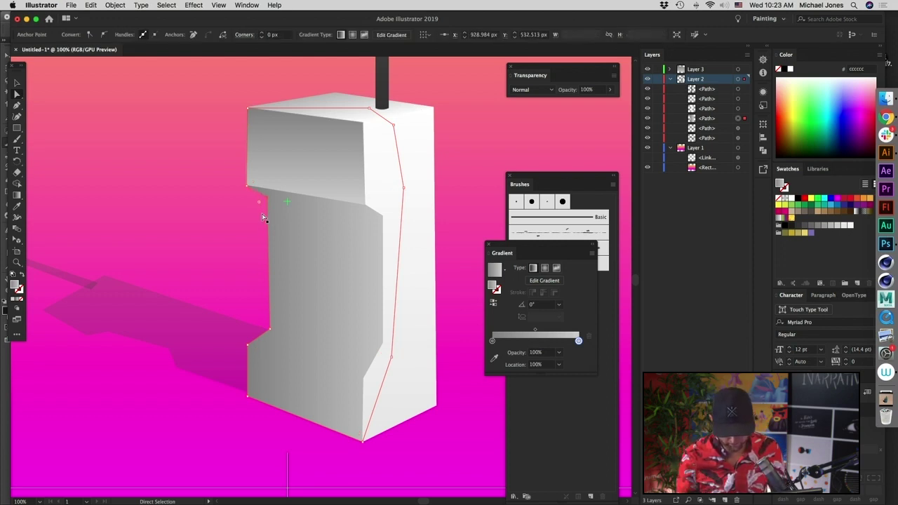
left_click(475, 145)
key("super+minus")
key("super+minus")
key("super+minus")
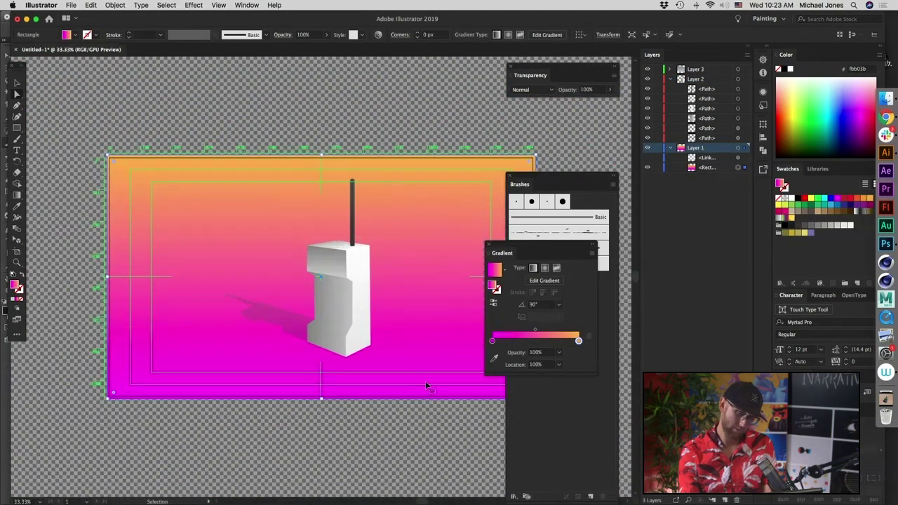
- Lock Layer 2 and draw a closed four-sided shape over the notched face's lower section on Layer 3 with the Pen tool
key("super+plus")
key("super+plus")
key("super+plus")
left_click_drag(443, 421, 315, 308)
left_click(334, 294)
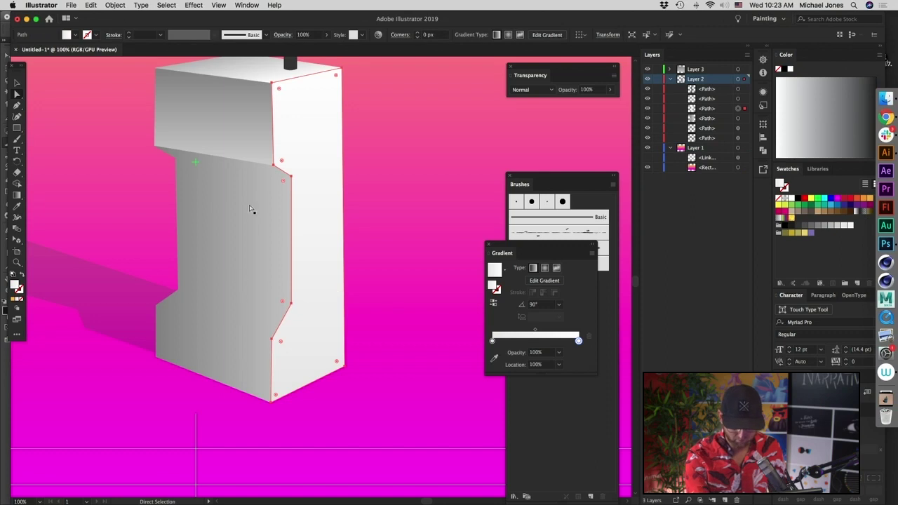
left_click(375, 363)
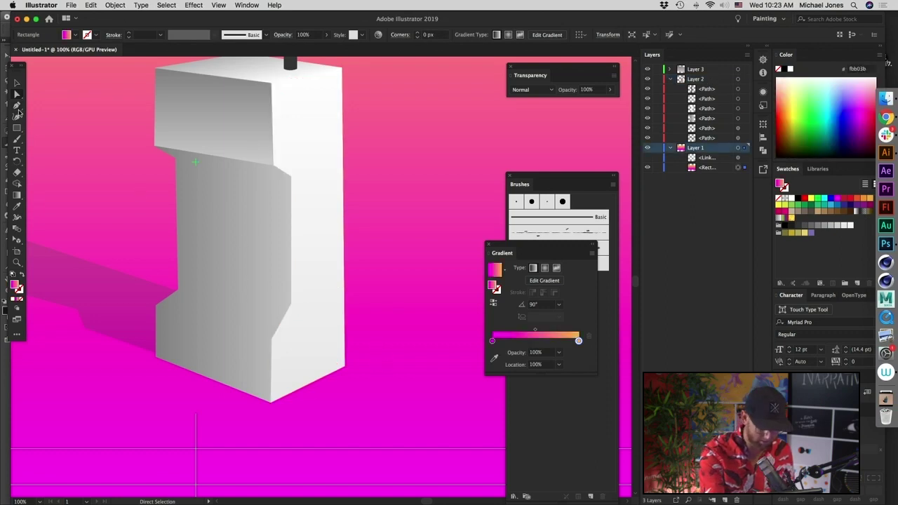
left_click(18, 108)
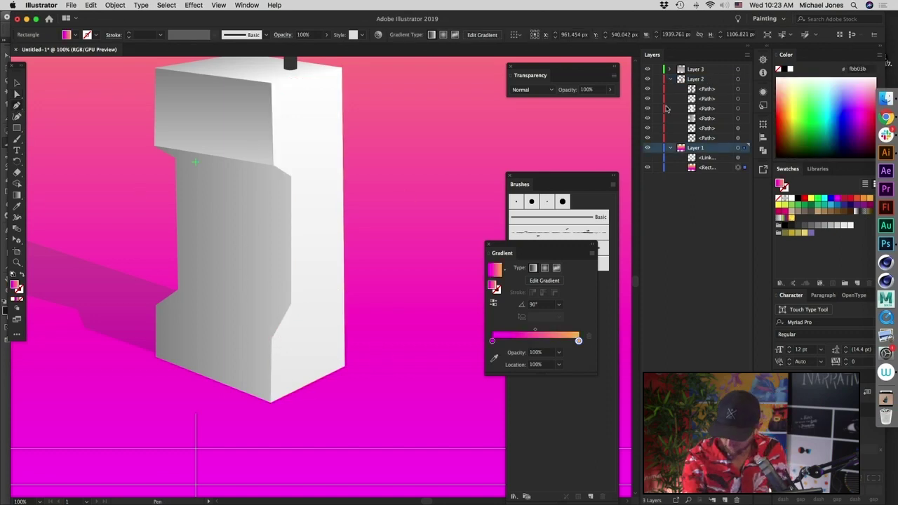
left_click(697, 70)
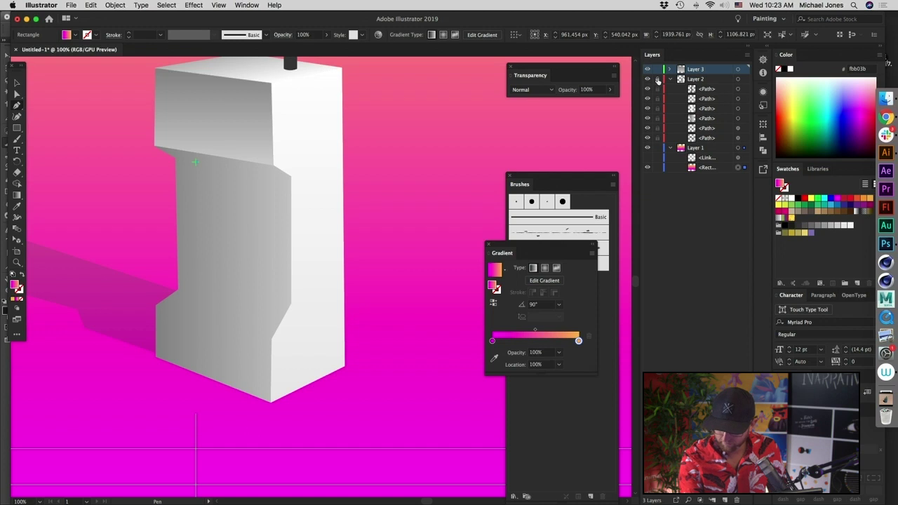
left_click(155, 306)
left_click(270, 340)
left_click(271, 403)
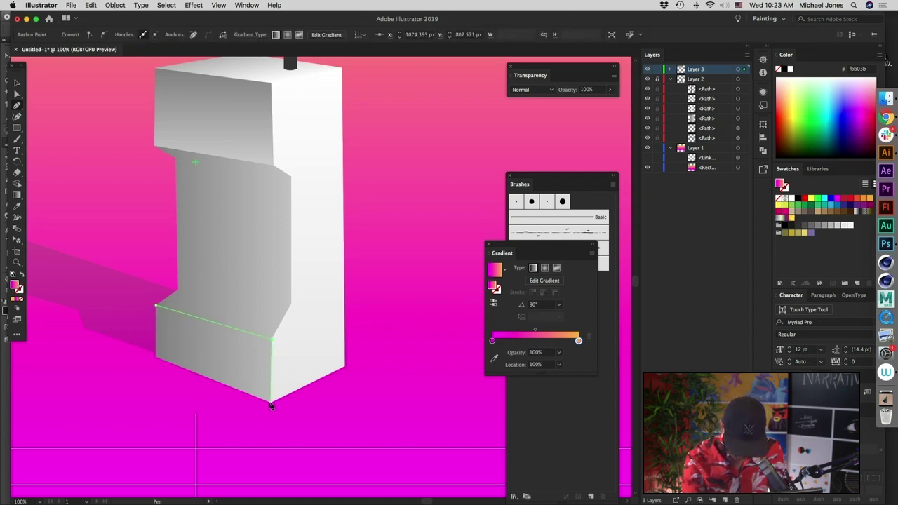
left_click(156, 356)
left_click(156, 308)
- Fill the lower-section shape with the gray gradient sampled from the upper-section shape and deselect it
scroll(330, 315, "up", 1)
key("i")
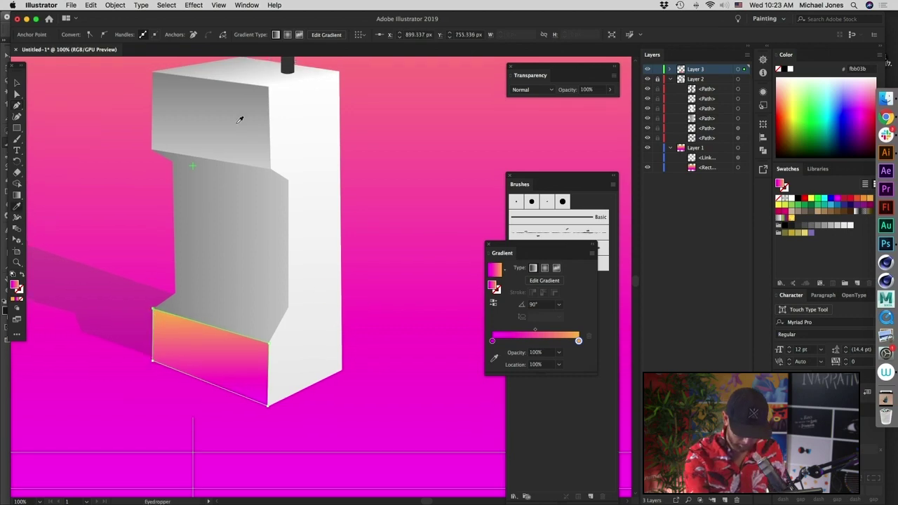
left_click(248, 125)
key("v")
left_click(349, 384)
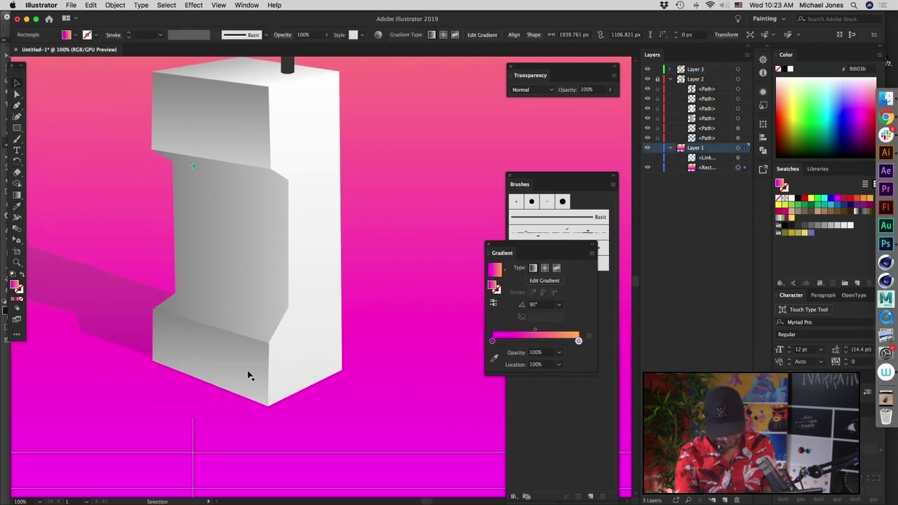
- Examine the shading of the phone's upper and lower sections up close and within the whole artwork
key("super+minus")
key("super+minus")
key("super+minus")
key("super+minus")
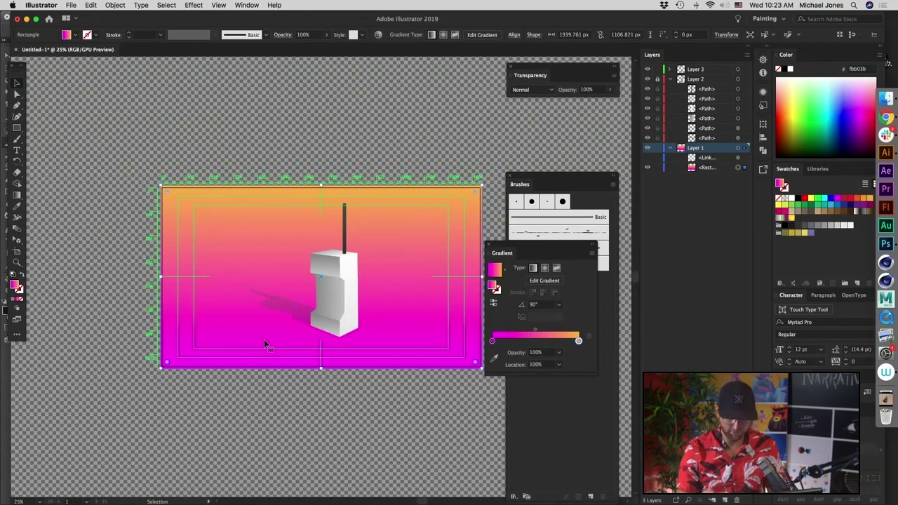
key("super+plus")
key("super+plus")
key("super+plus")
key("super+plus")
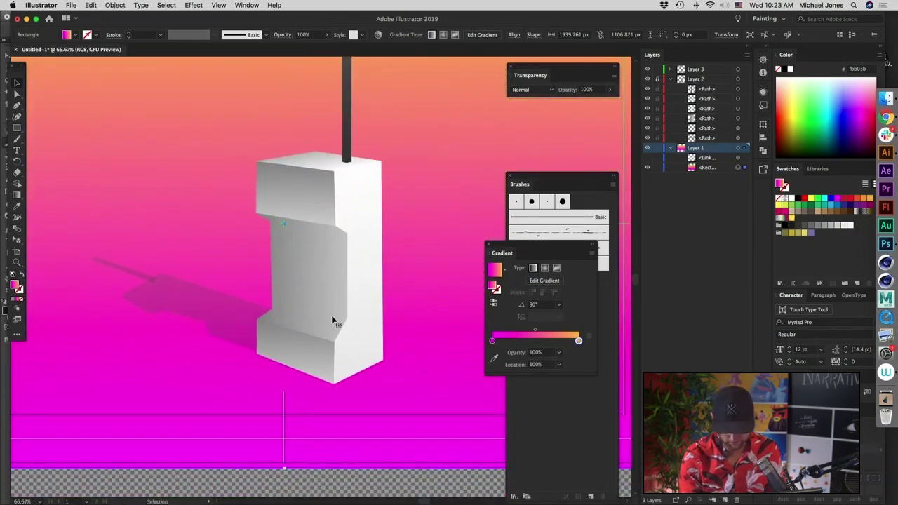
scroll(403, 398, "up", 2)
scroll(403, 399, "down", 5)
scroll(404, 398, "right", 4)
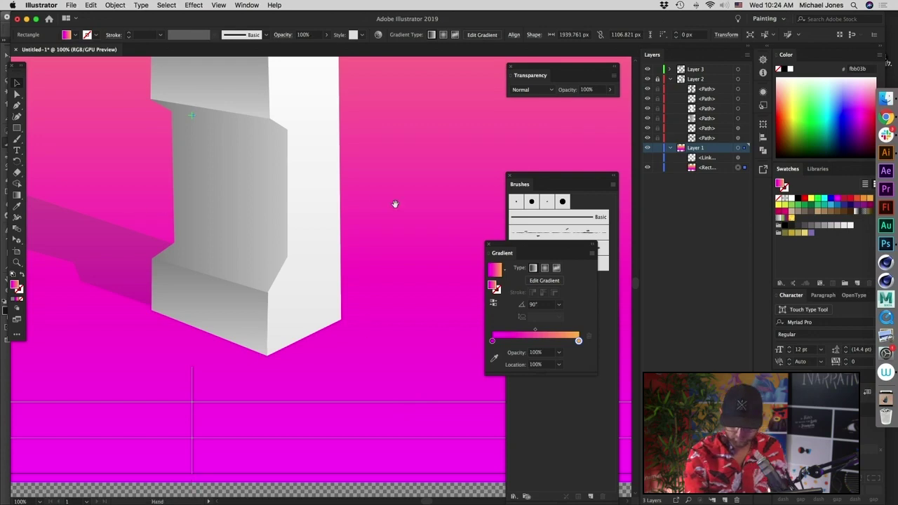
left_click_drag(396, 196, 435, 291)
key("super+minus")
key("super+minus")
key("super+minus")
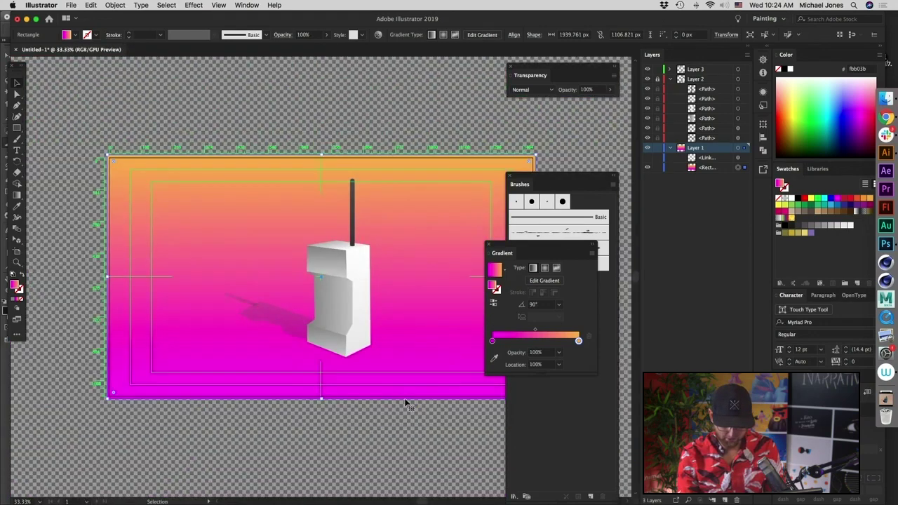
- Move the antenna shadow's end anchors back to the body shadow's edge to remove the darker overlap
key("super+equal")
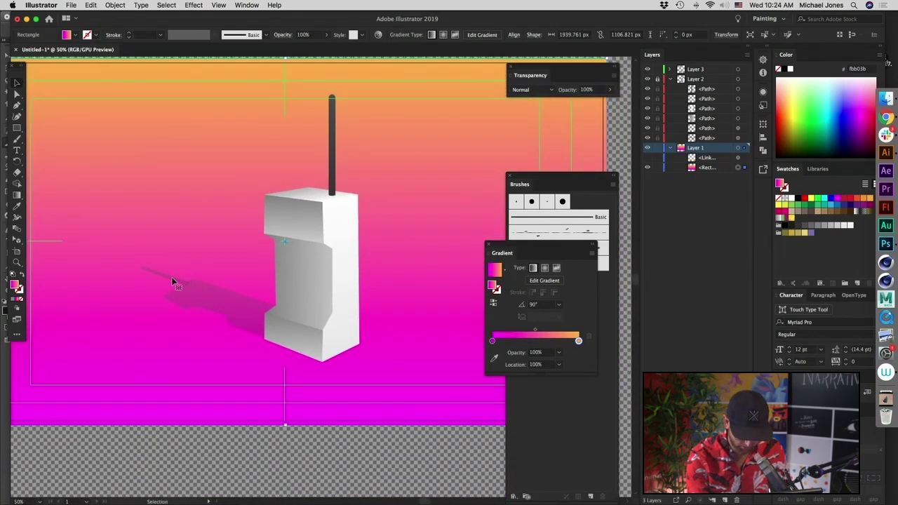
key("super+equal")
key("super+equal")
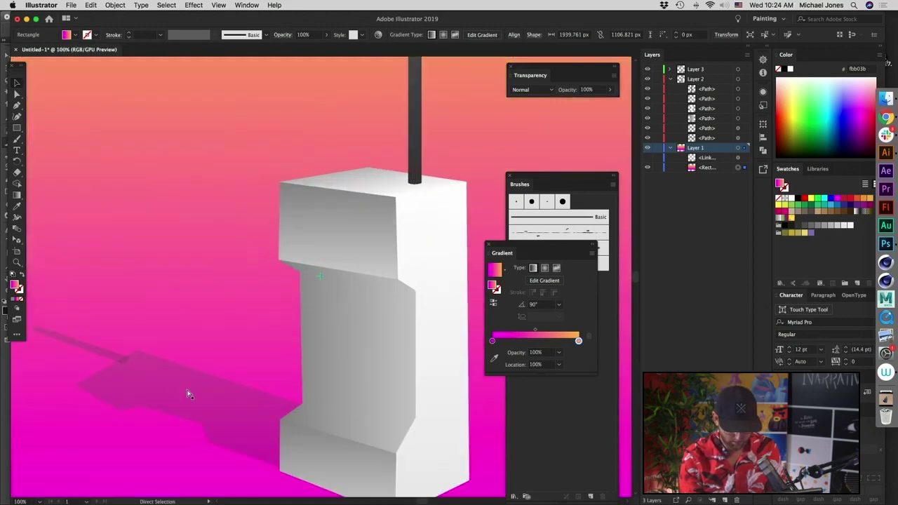
left_click_drag(187, 394, 386, 285)
key("super+equal")
key("super+equal")
key("super+equal")
left_click_drag(313, 322, 611, 141)
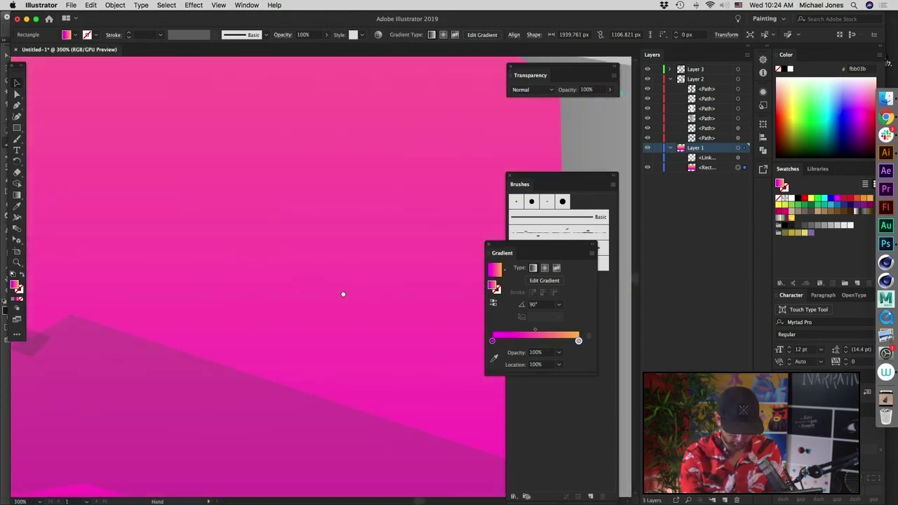
left_click_drag(342, 295, 608, 235)
key("a")
left_click(288, 284)
left_click_drag(296, 292, 278, 294)
key("v")
left_click(376, 196)
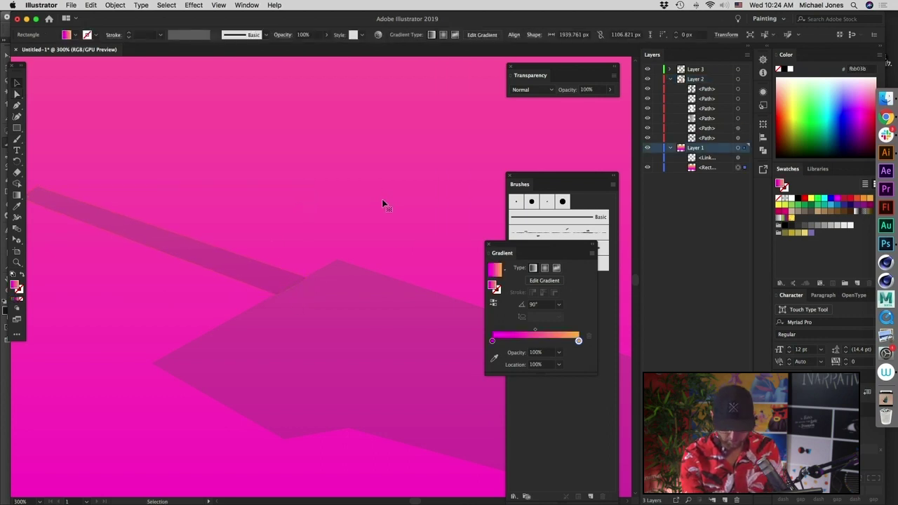
- Undo the accidental background move and lock the background rectangle in Layer 1
key("super+minus")
key("super+minus")
key("super+minus")
key("super+minus")
key("super+minus")
key("super+minus")
left_click_drag(402, 404, 361, 371)
key("super+plus")
left_click_drag(285, 261, 214, 325)
key("super+z")
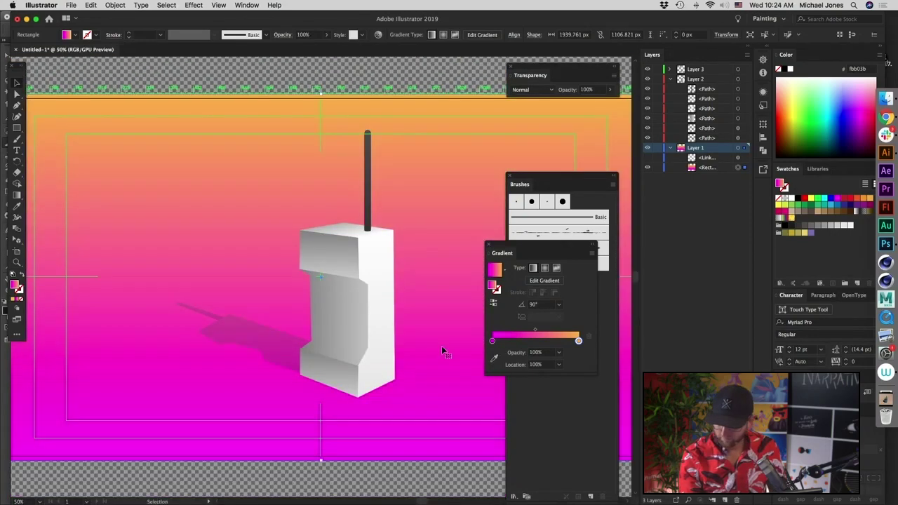
left_click(657, 167)
- Select the antenna and body shadow paths and unite them into one shape with Pathfinder
left_click(228, 318)
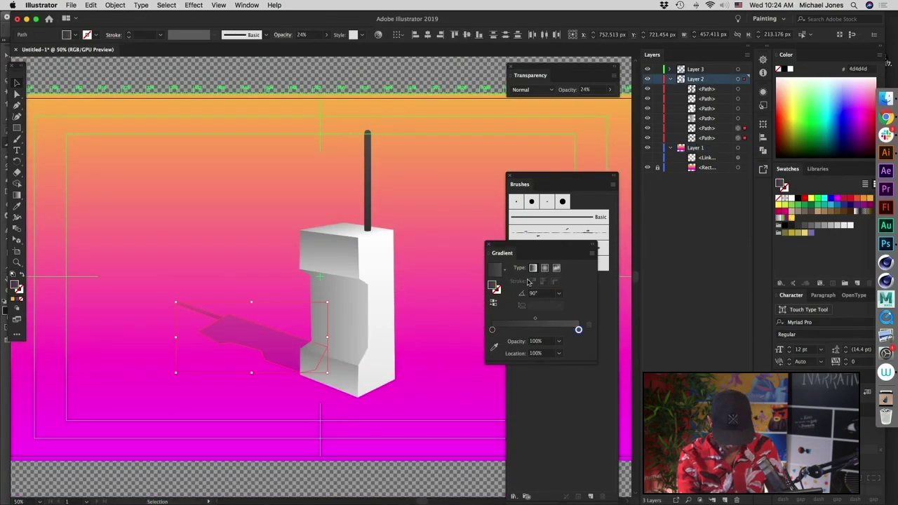
mouse_move(572, 248)
left_mouse_down()
mouse_move(415, 271)
mouse_move(529, 331)
mouse_move(688, 315)
left_mouse_up()
left_click(249, 5)
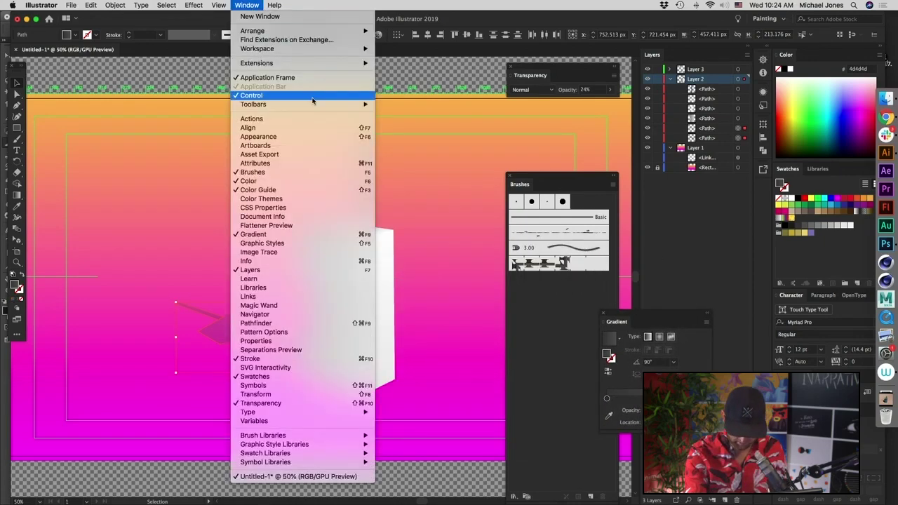
left_click(338, 324)
left_click(649, 143)
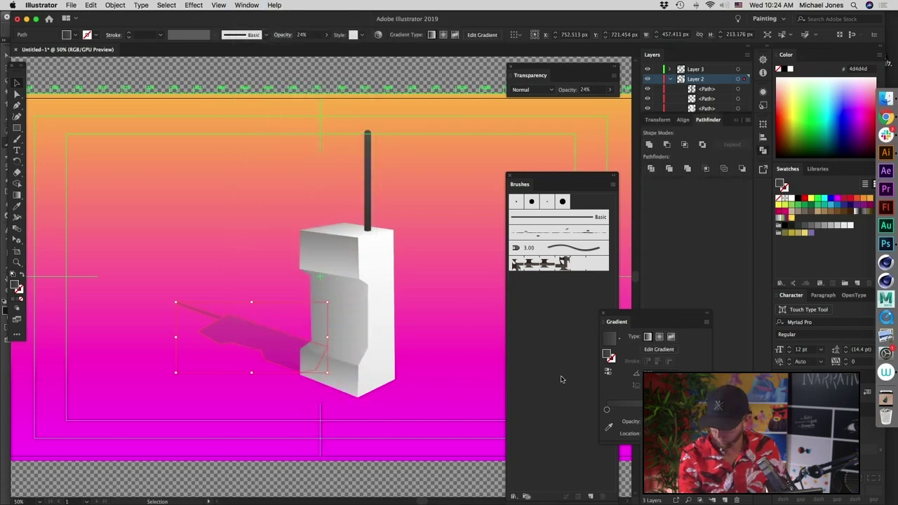
- Fill the united shadow with the black-to-transparent gradient swatch at 0° and reverse it to fade away from the phone
left_click_drag(673, 316, 708, 261)
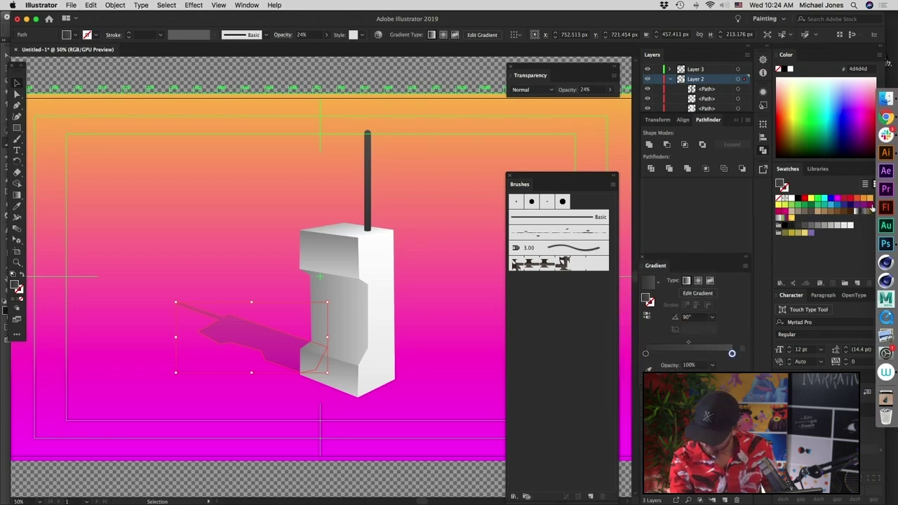
left_click(863, 213)
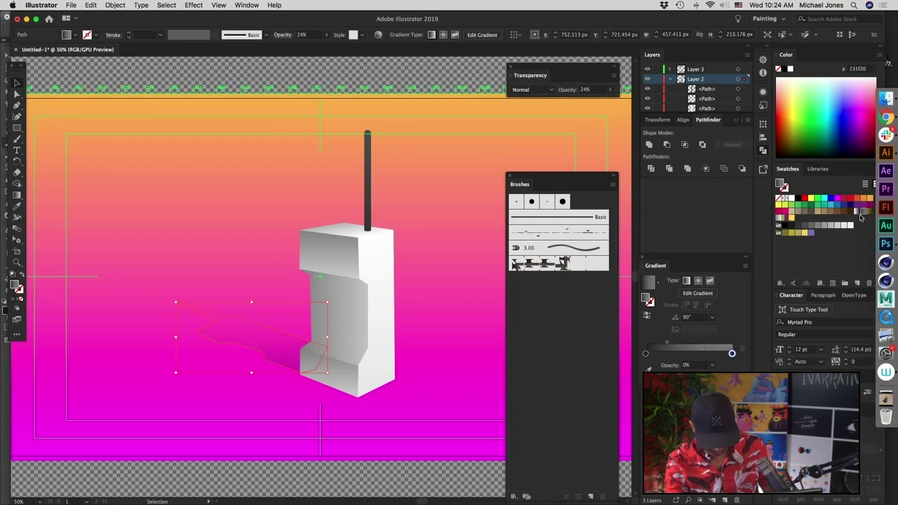
left_click(701, 317)
type("0")
key("Return")
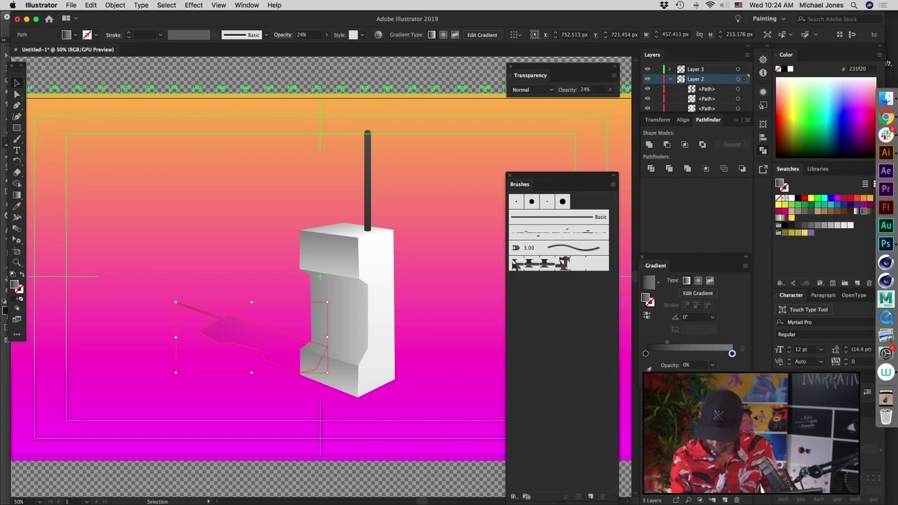
left_click(432, 354)
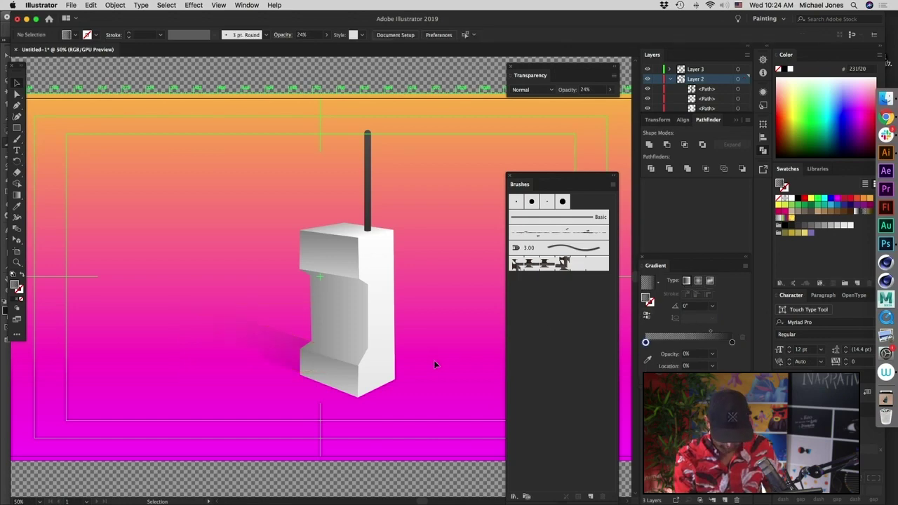
key("super+minus")
key("super+minus")
key("super+minus")
key("super+equal")
key("super+equal")
key("super+equal")
key("super+equal")
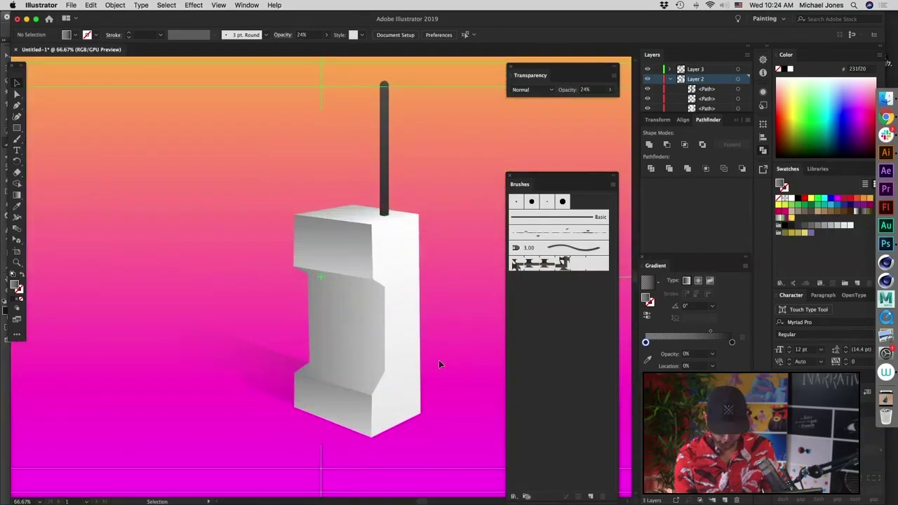
- Try to enlarge the united cast shadow away from the phone and reposition it against the phone's base
left_click(261, 385)
key("super+minus")
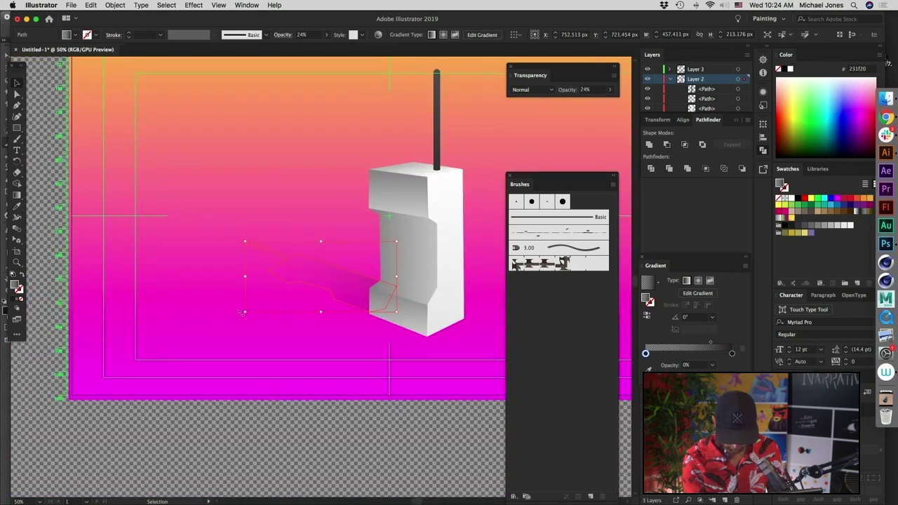
left_click_drag(244, 313, 201, 326)
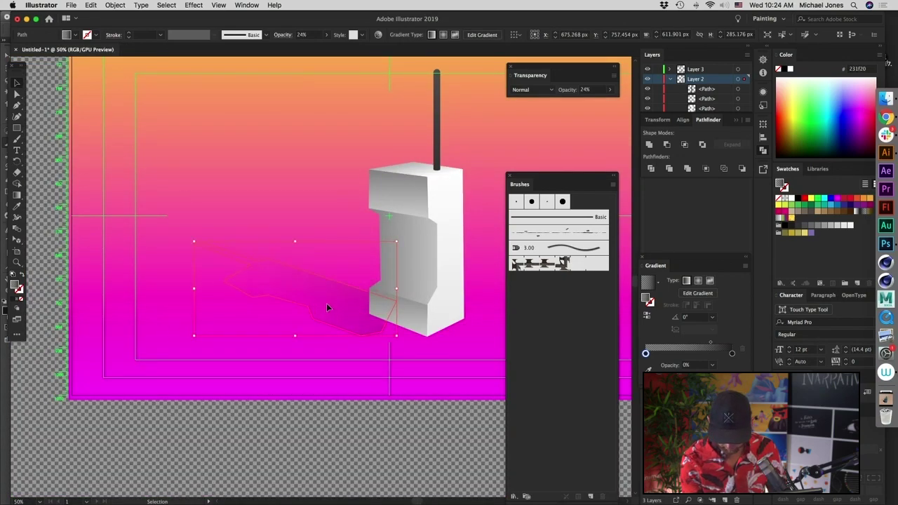
left_click_drag(331, 309, 333, 317)
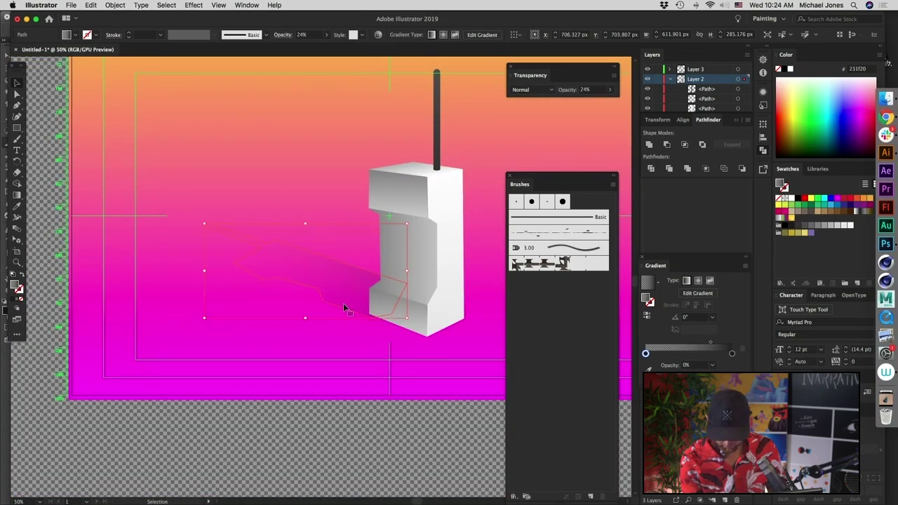
left_click(375, 447)
key("super+minus")
key("super+minus")
key("super+minus")
key("super+equal")
key("super+equal")
key("super+equal")
key("super+equal")
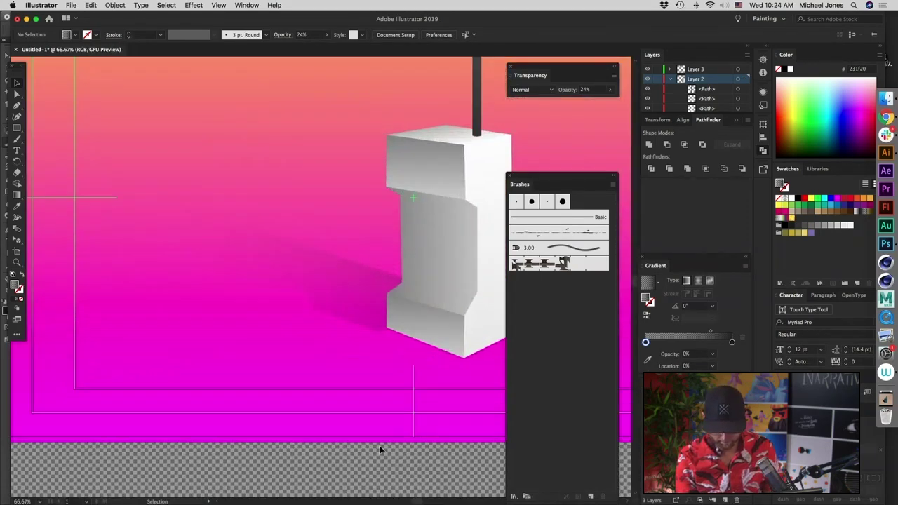
- Undo the cast shadow's scaling and repositioning
left_click_drag(317, 448, 250, 446)
key("super+z")
key("super+z")
key("super+z")
key("super+z")
key("super+z")
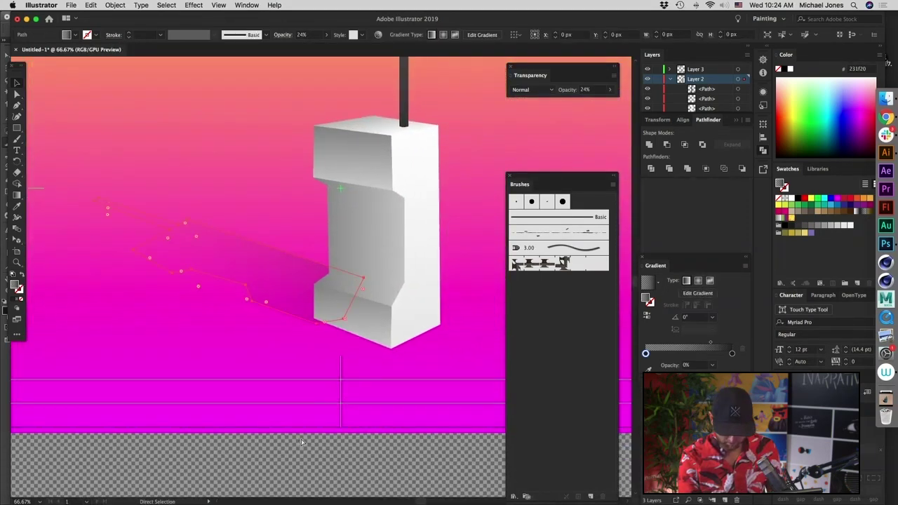
key("super+z")
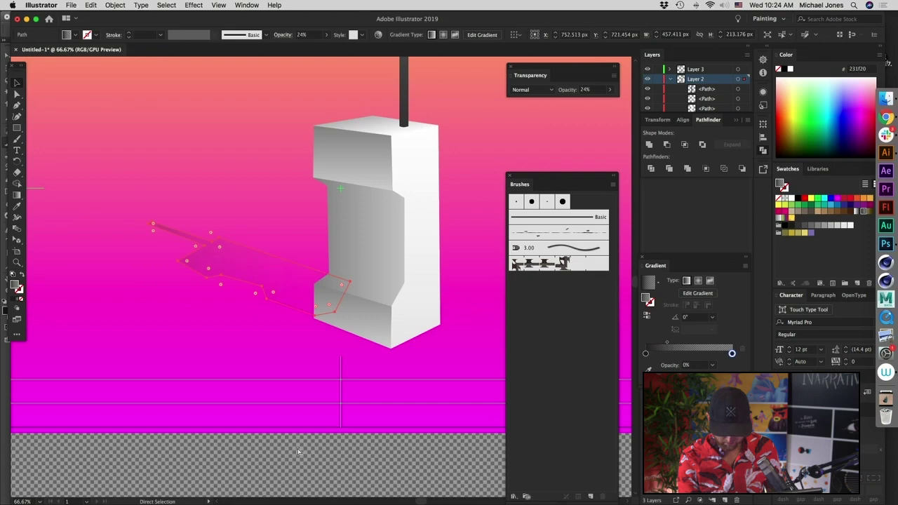
key("super+z")
key("super+z")
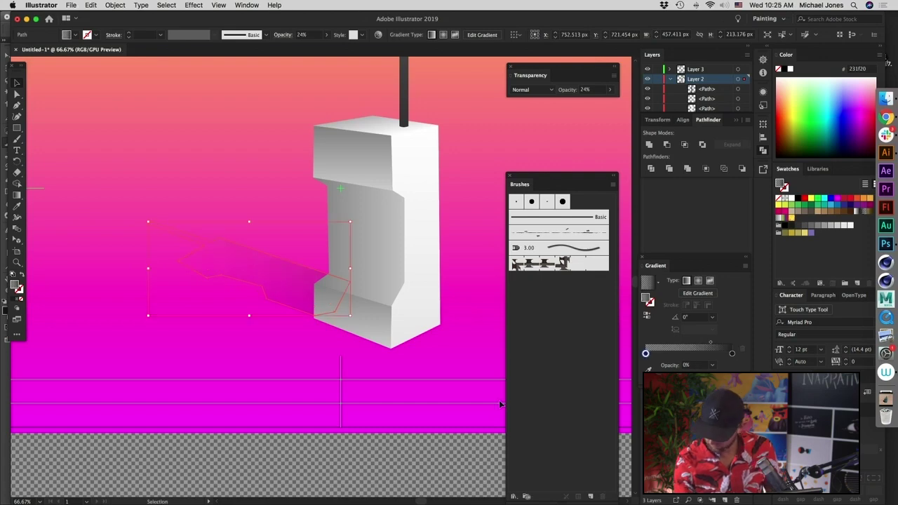
- Move the opaque stop of the cast shadow's gradient inward to just past the middle of the ramp
left_click_drag(732, 355, 693, 355)
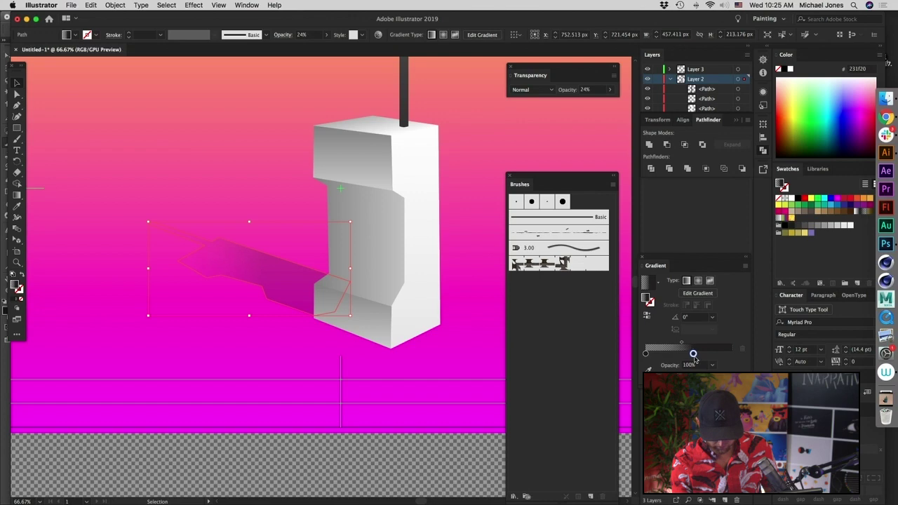
left_click(360, 437)
key("super+minus")
key("super+minus")
key("super+minus")
key("super+equal")
left_click_drag(413, 417, 329, 420)
- Select the phone's bright side face and duplicate it in place
left_click(287, 247)
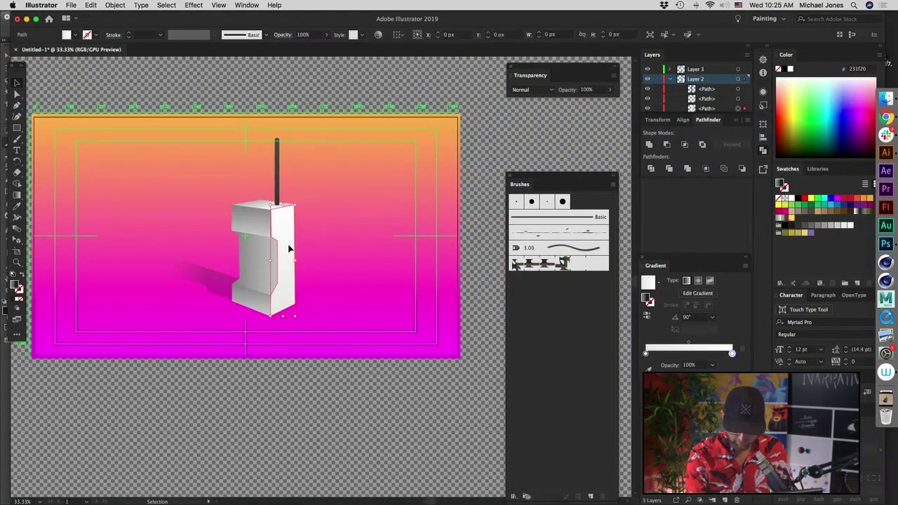
key("super+equal")
key("super+equal")
scroll(391, 387, "down", 2)
key("a")
key("v")
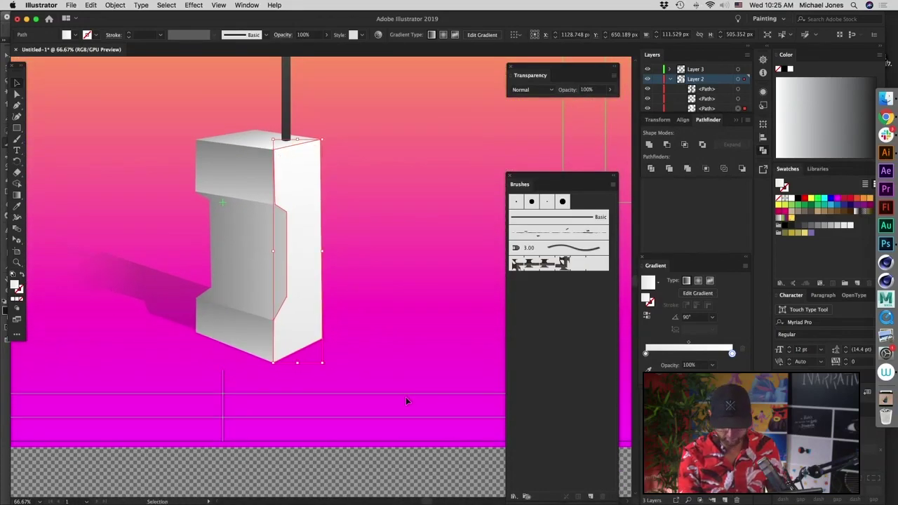
- Apply a Color Halftone effect to the side face copy with a maximum radius of 8 pixels and all four channel angles at 8
left_click(193, 4)
mouse_move(295, 210)
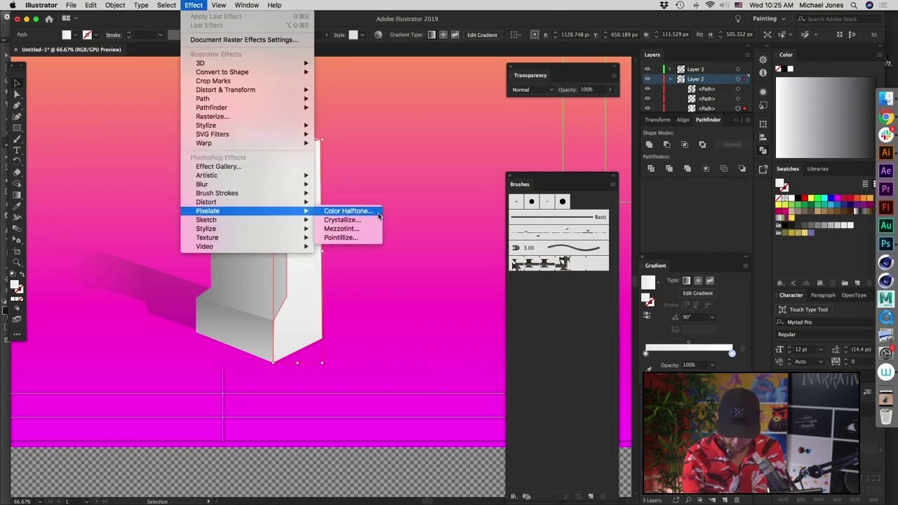
left_click(369, 212)
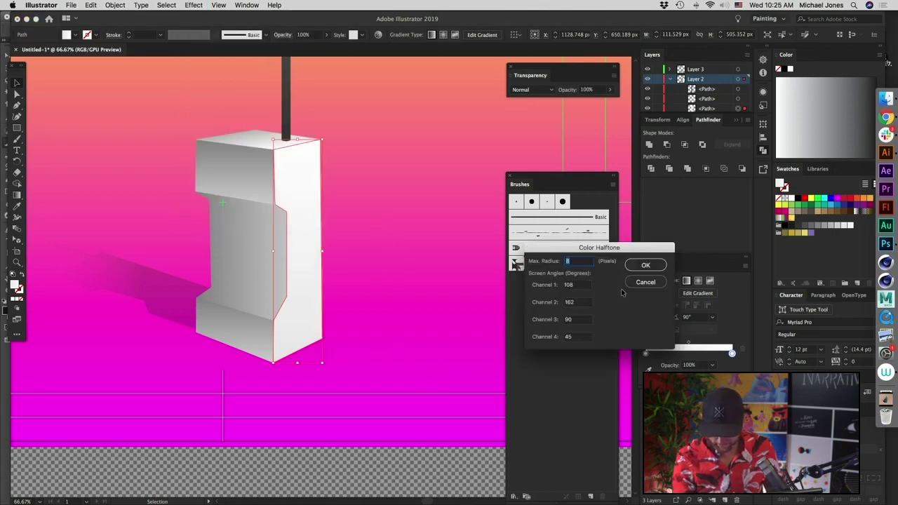
key("Tab")
type("8")
key("Tab")
type("88")
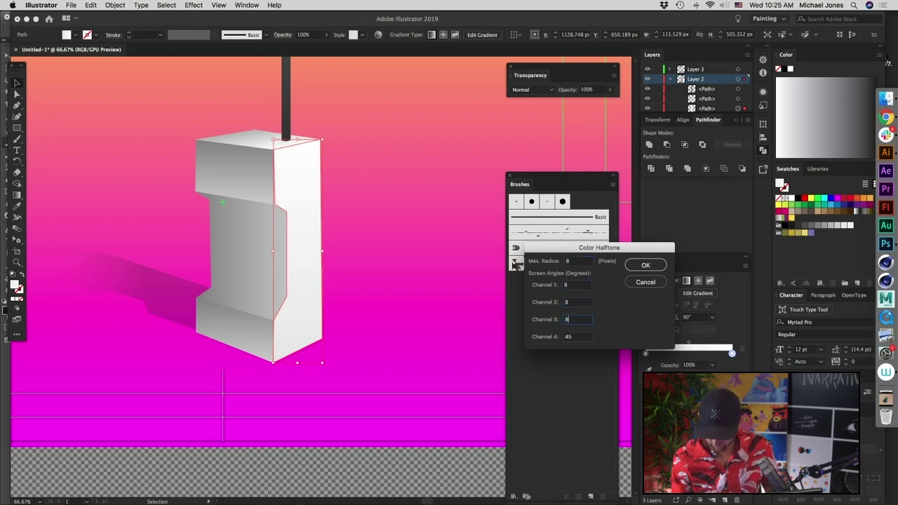
key("Tab")
type("8")
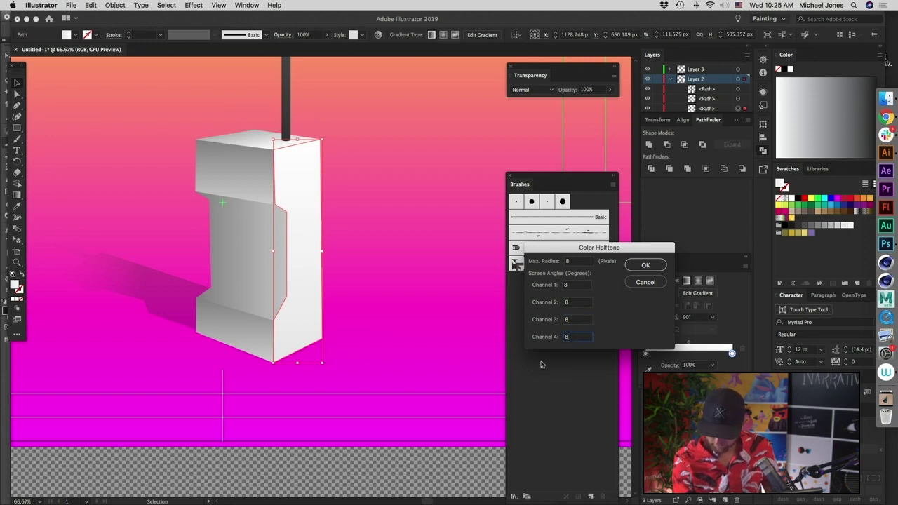
left_click(639, 265)
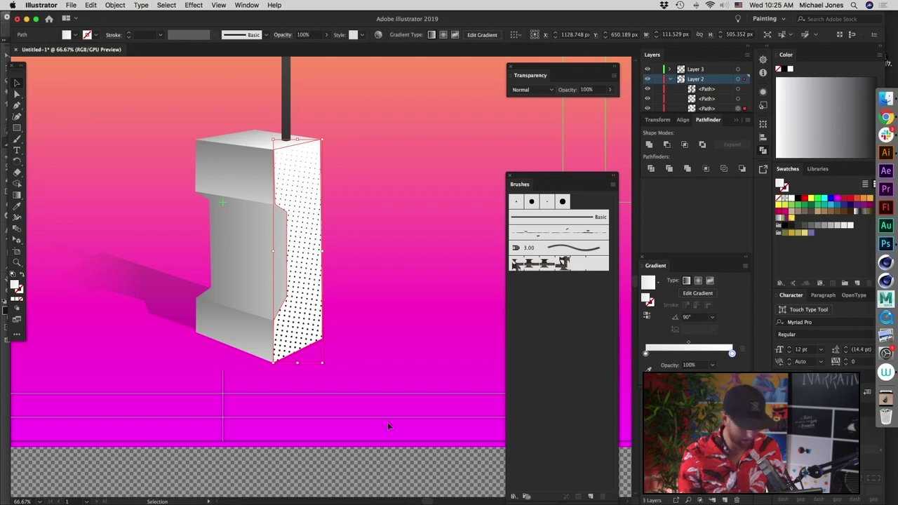
- Set the halftone face's blend mode to Multiply and offset it 10 px to the right and slightly down
left_click(533, 89)
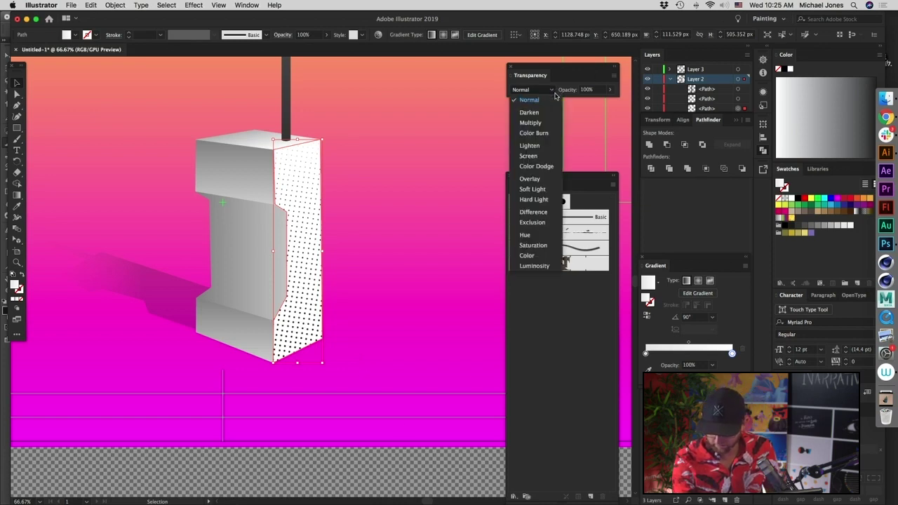
left_click(541, 155)
left_click(544, 89)
left_click(541, 121)
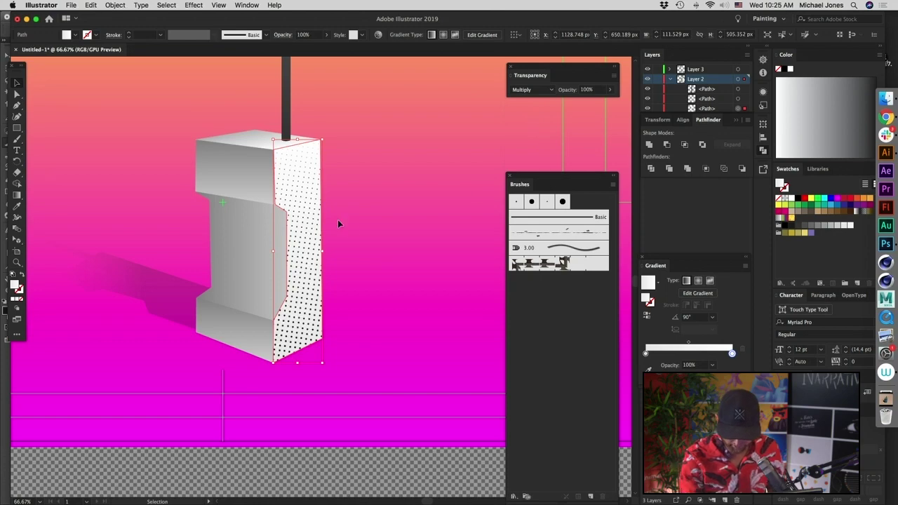
left_click_drag(306, 335, 331, 340)
key("super+z")
key("shift+Right")
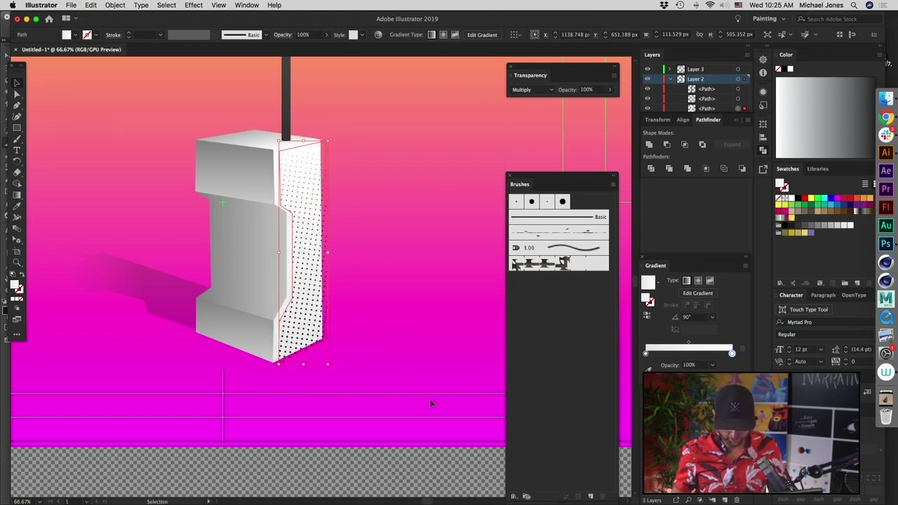
- Examine the offset halftone dots on the phone's side face from close up and at full artboard view
left_click(411, 229)
key("super+minus")
key("super+minus")
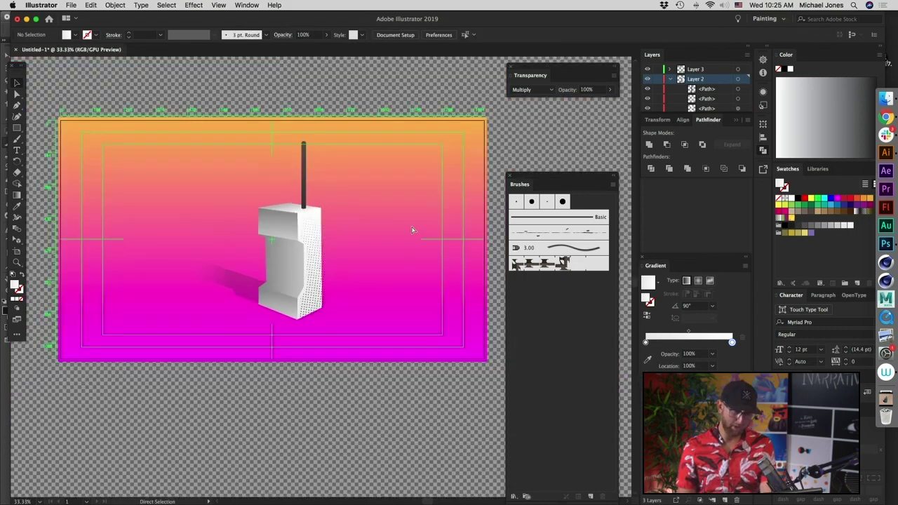
key("super+equal")
key("super+equal")
key("super+equal")
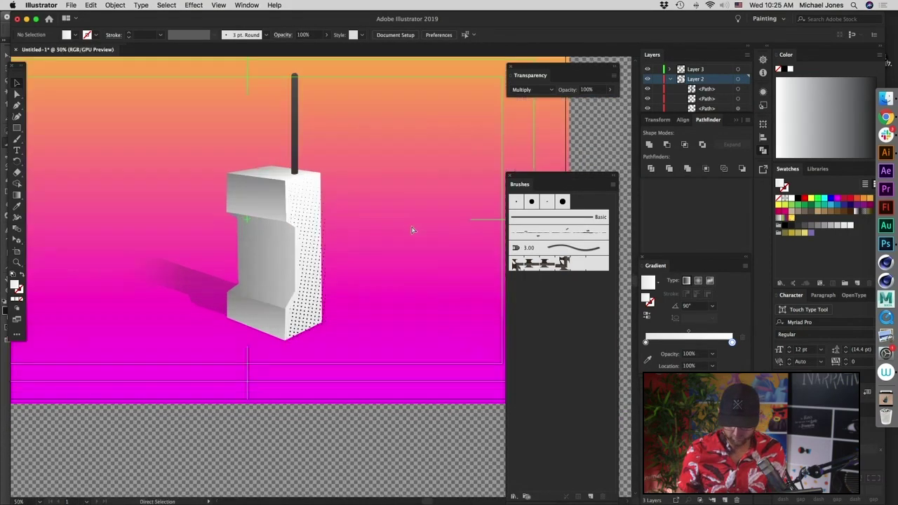
left_click_drag(387, 232, 458, 326)
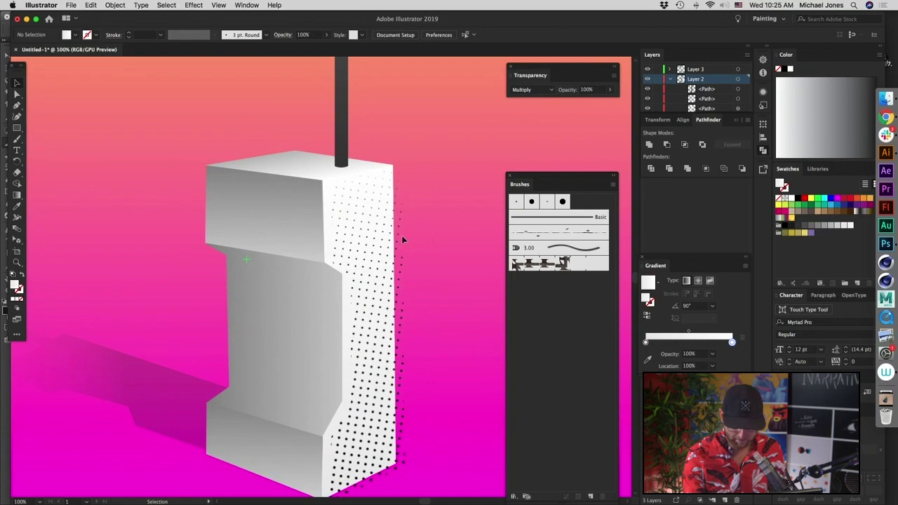
scroll(437, 370, "down", 3)
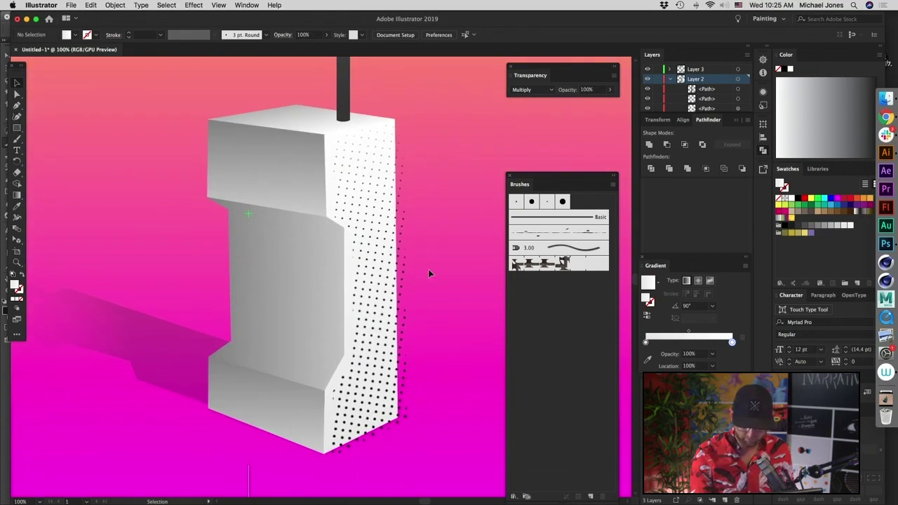
key("super+minus")
key("super+minus")
key("super+minus")
key("super+equal")
key("super+equal")
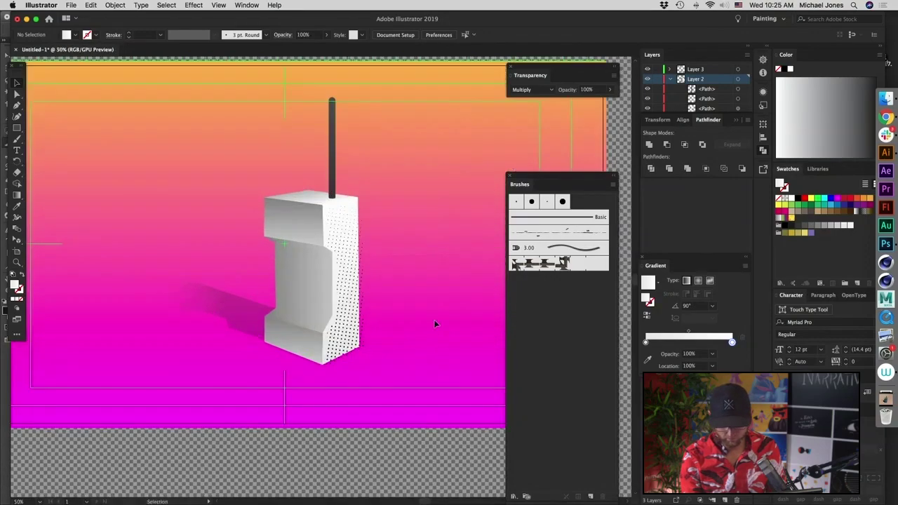
- Draw a horizontal line segment about 20 px long across the antenna's width, just below its rounded tip
left_click_drag(408, 343, 419, 407)
key("super+equal")
left_click_drag(402, 209, 422, 356)
left_click(322, 225)
key("super+equal")
key("super+equal")
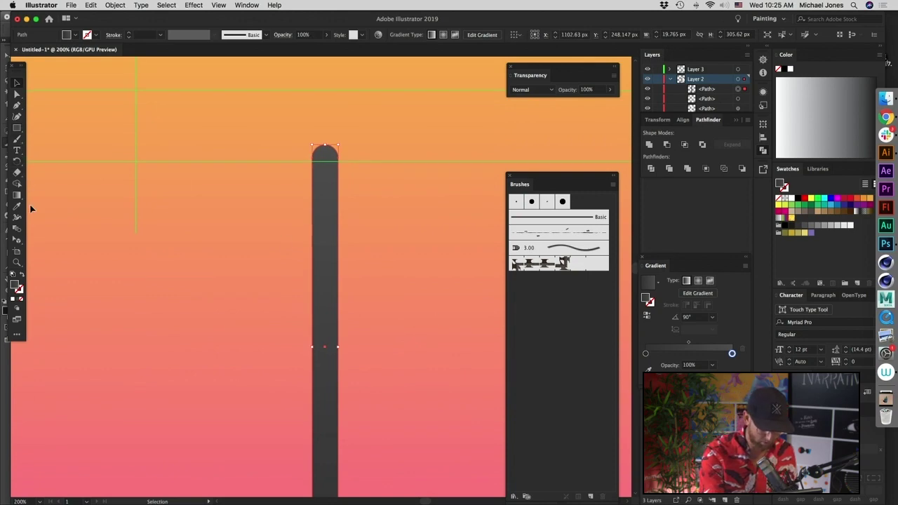
left_click_drag(19, 130, 70, 162)
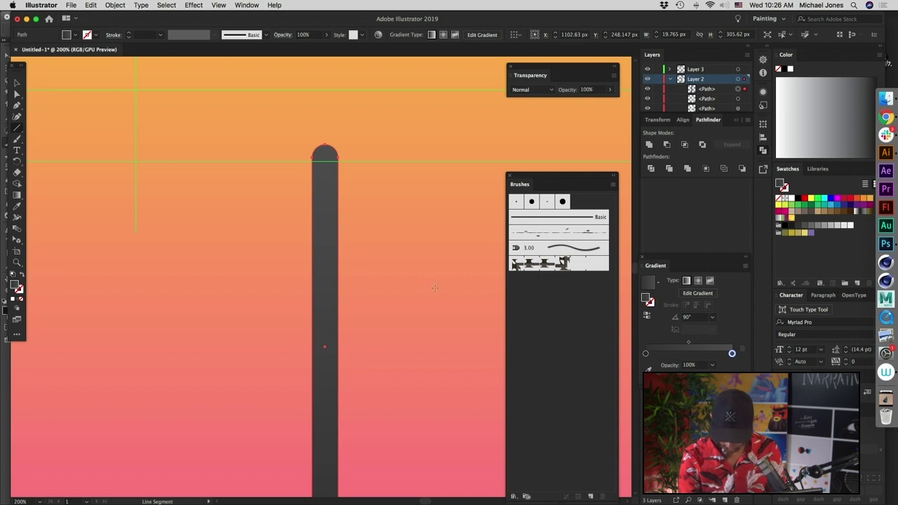
key("super+equal")
left_click_drag(331, 198, 370, 204)
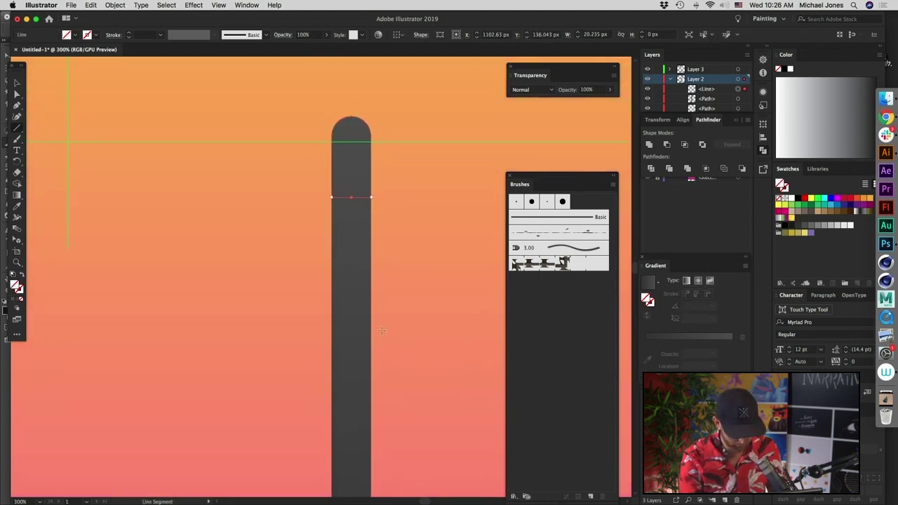
- Give the antenna line a black 2 pt stroke and no fill
left_click(12, 299)
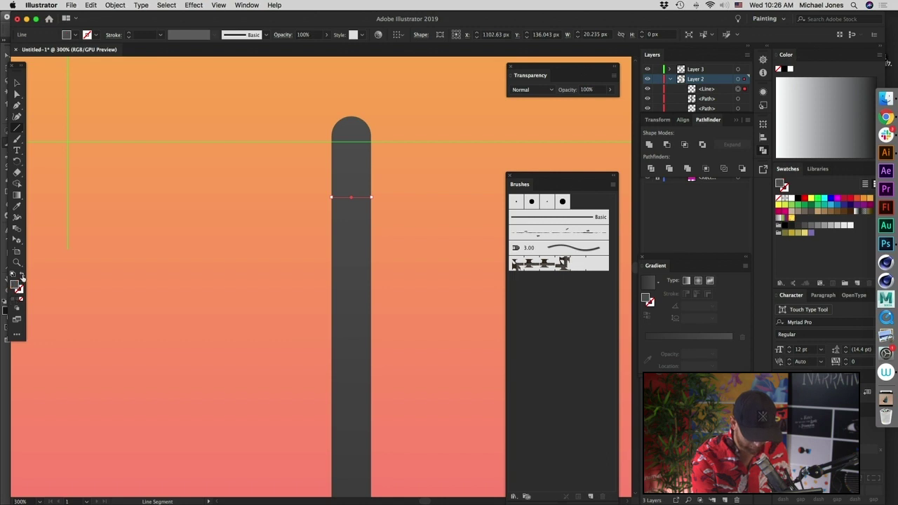
left_click(22, 275)
left_click(129, 35)
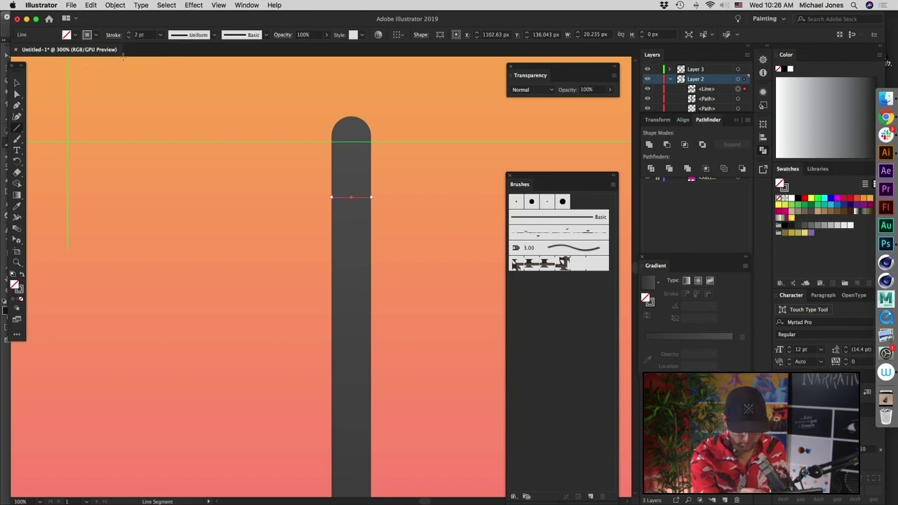
left_click(129, 33)
left_click(129, 33)
left_click(129, 33)
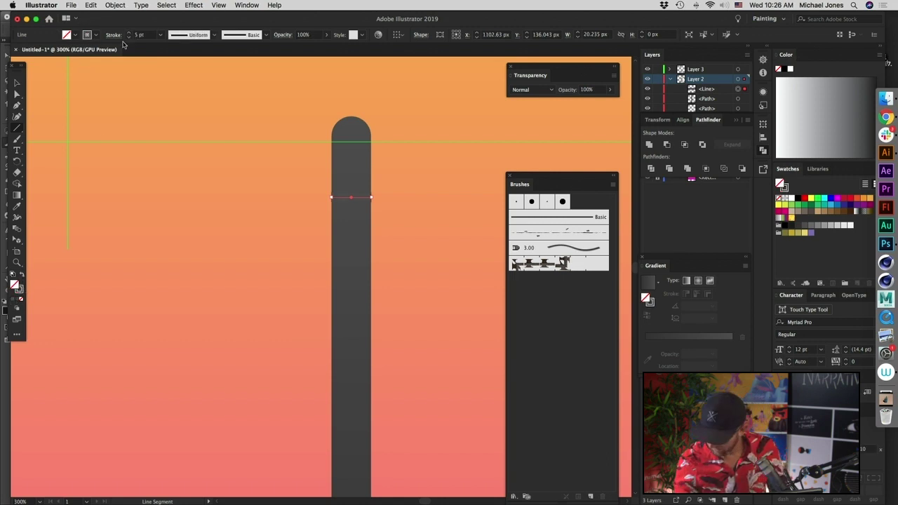
left_click(784, 225)
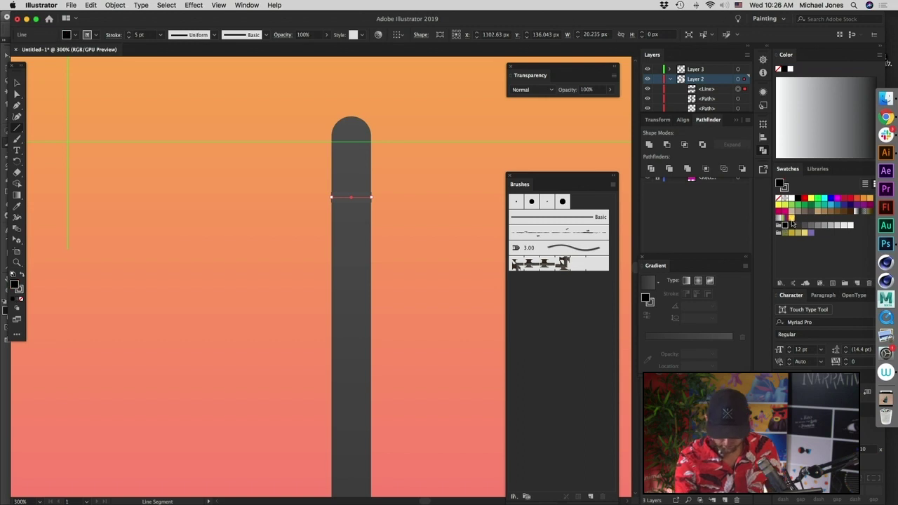
left_click(22, 276)
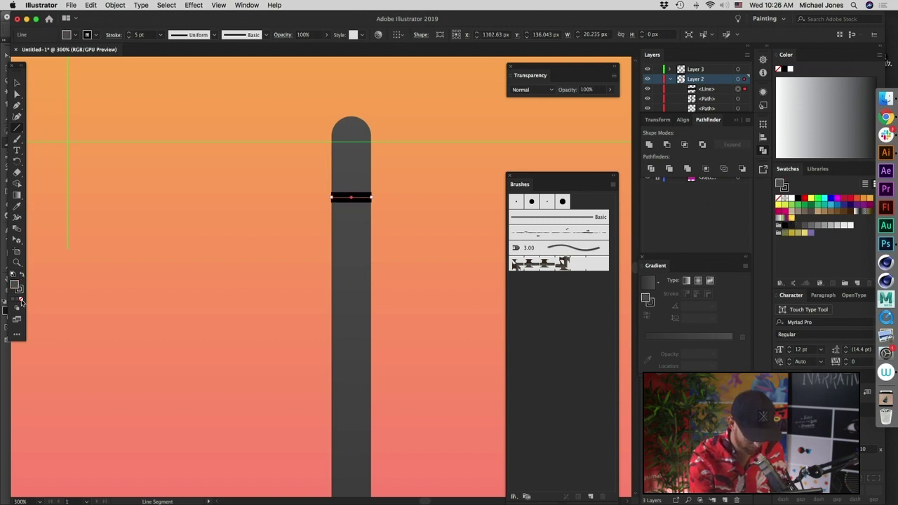
key("v")
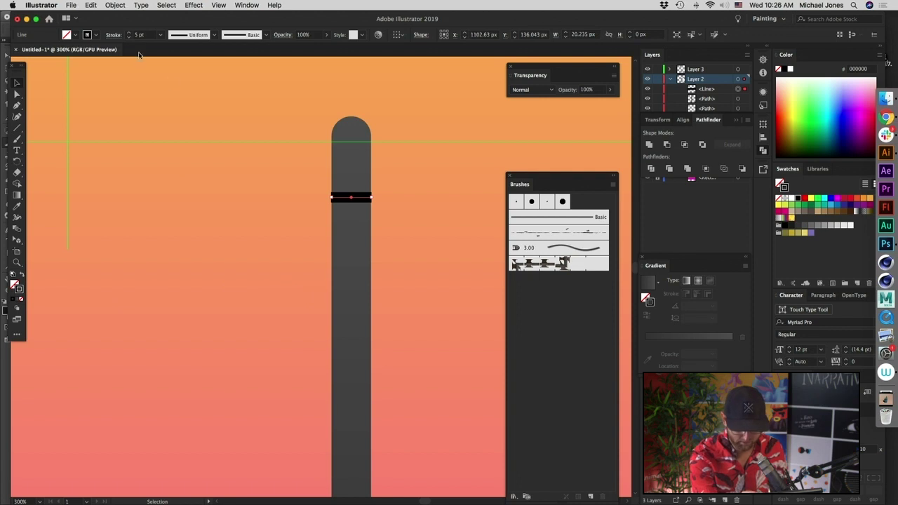
left_click(128, 37)
left_click(129, 37)
left_click(128, 38)
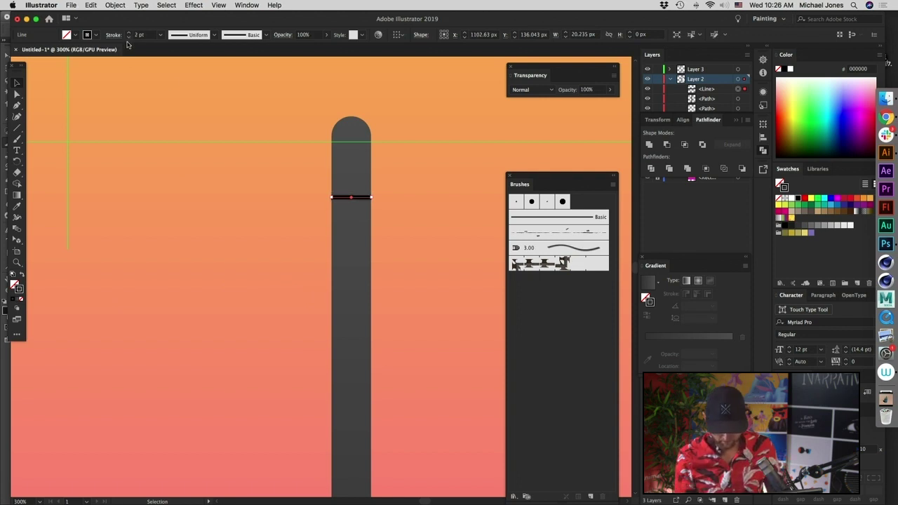
- Duplicate the black antenna line a short distance straight below the original
key("alt+shift+Down")
left_click(434, 245)
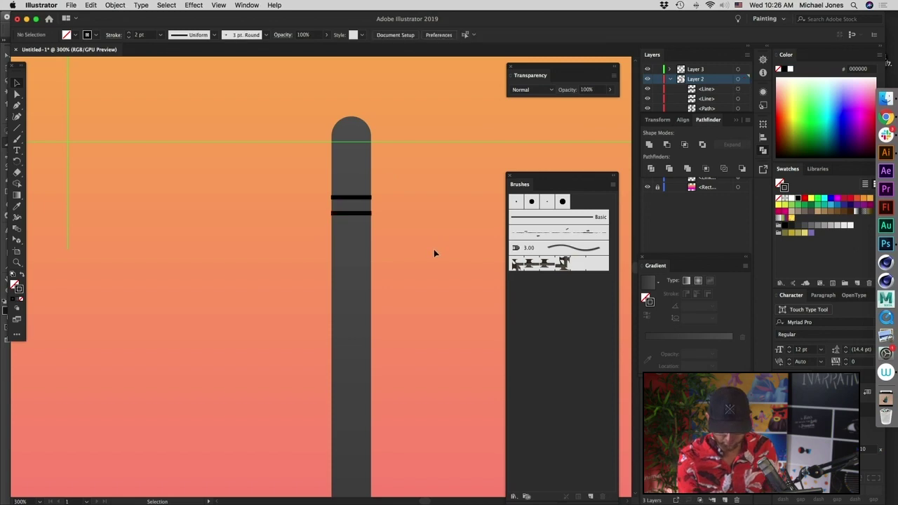
key("super+1")
key("super+minus")
key("super+minus")
left_click_drag(405, 399, 411, 281)
key("super+equal")
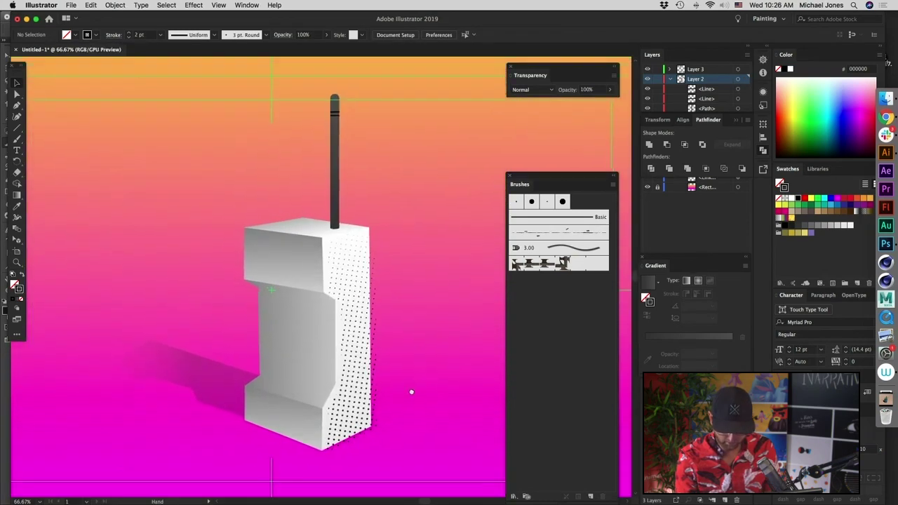
- Draw a curved black 2 pt line with the Pen tool along the antenna's rounded base on the phone's top face
left_click_drag(418, 360, 421, 321)
key("super+equal")
key("super+equal")
key("super+equal")
left_click_drag(438, 228, 400, 383)
key("super+equal")
left_click_drag(470, 200, 397, 393)
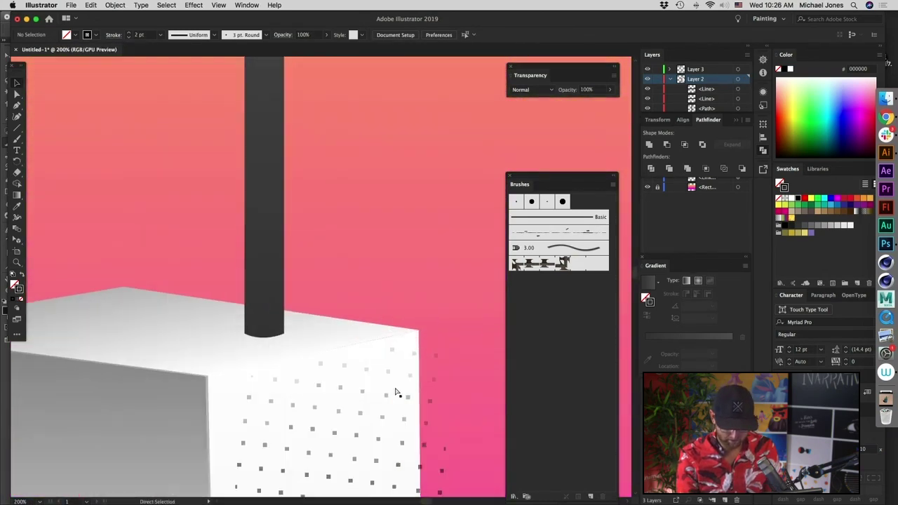
left_click_drag(362, 266, 404, 251)
left_click(17, 105)
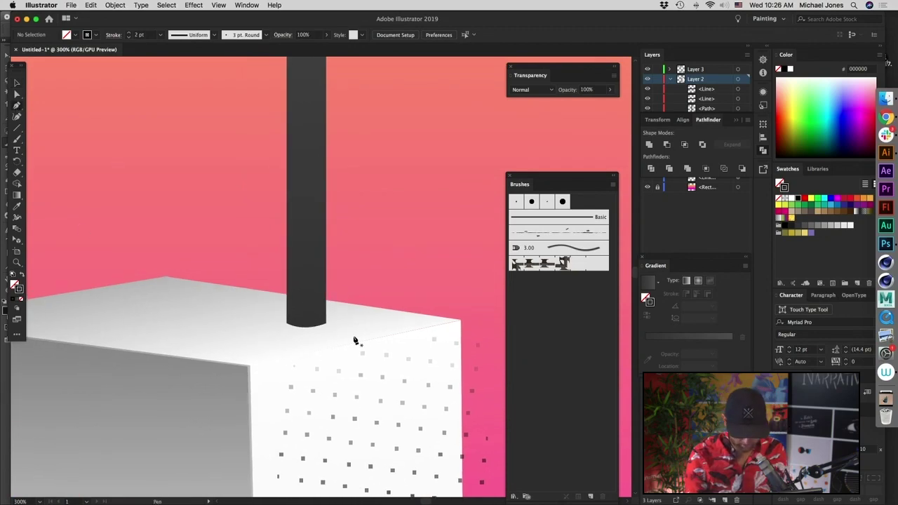
key("super+equal")
mouse_move(272, 338)
left_mouse_down()
mouse_move(300, 349)
mouse_move(354, 327)
left_mouse_up()
key("a")
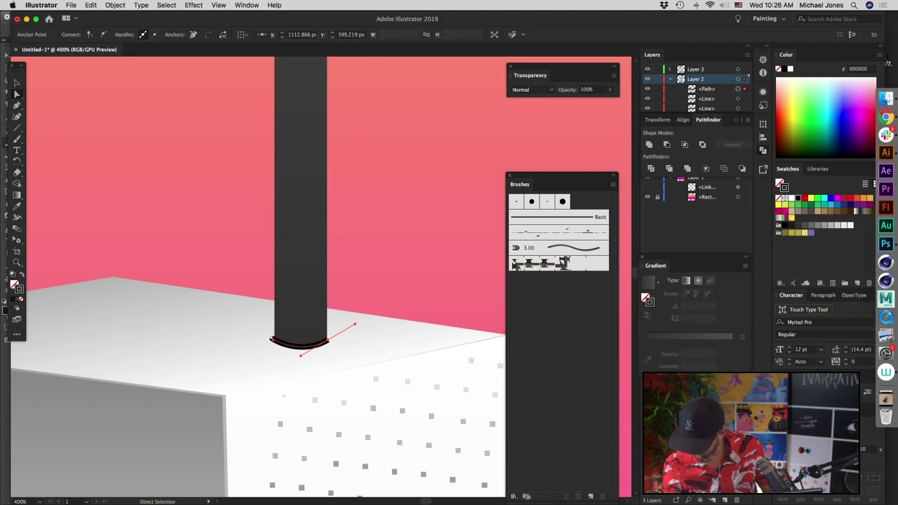
- Give the curved line at the antenna's base round stroke caps
mouse_move(787, 410)
left_mouse_down()
mouse_move(473, 243)
mouse_move(384, 122)
left_mouse_up()
left_click(418, 150)
left_click(421, 267)
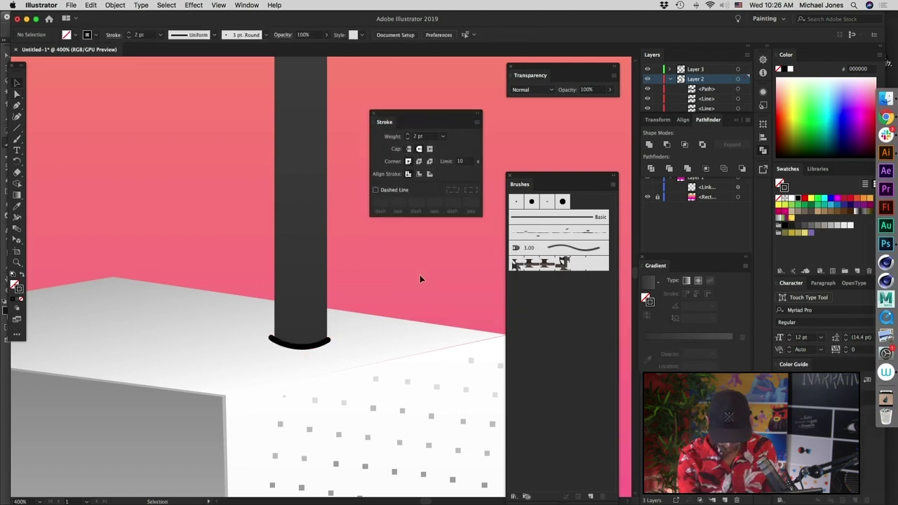
- Examine the round-capped line at the antenna's base from a distance and from close up
key("super+minus")
key("super+minus")
key("super+minus")
key("super+minus")
key("super+minus")
key("super+plus")
key("super+plus")
key("super+plus")
key("super+plus")
key("super+plus")
key("super+plus")
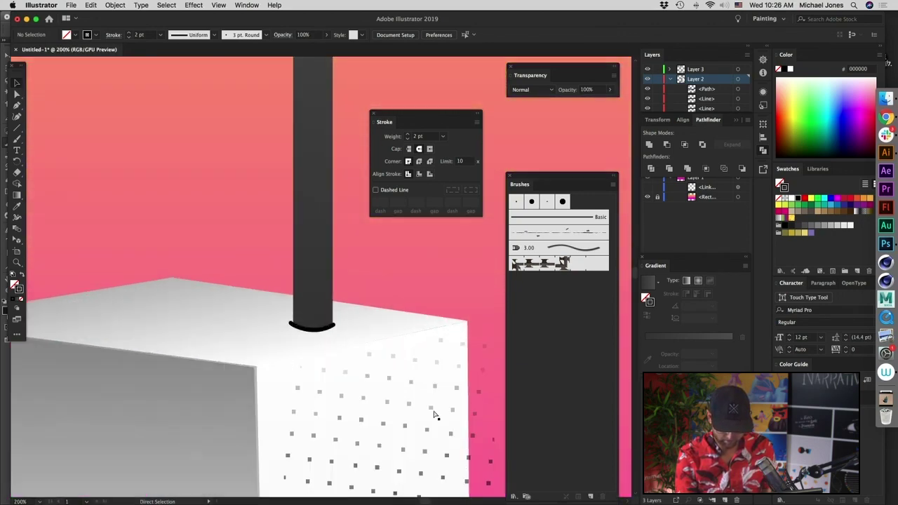
- Nudge the left end anchor of the curved base line slightly right and up to fit the antenna's edge
scroll(417, 295, "down", 1)
left_click(325, 361)
key("a")
left_click(258, 349)
key("Down")
key("Down")
key("Up")
key("Up")
key("Right")
key("Down")
key("Up")
key("Right")
key("Up")
left_click(340, 352)
left_click(439, 266)
- Examine the whole phone with its antenna details at artboard view and at a closer view
key("super+minus")
key("super+minus")
key("super+minus")
key("super+minus")
key("super+minus")
key("super+minus")
key("super+minus")
key("super+minus")
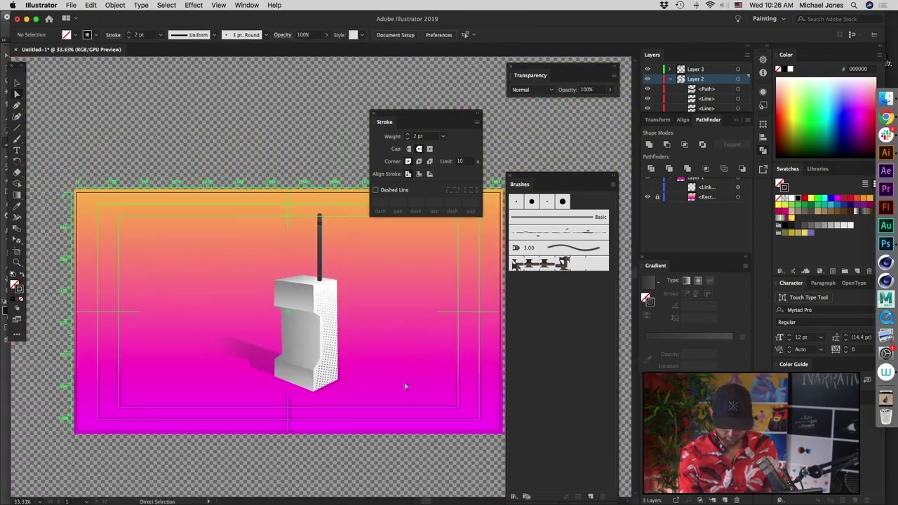
left_click_drag(404, 415, 404, 360)
key("super+plus")
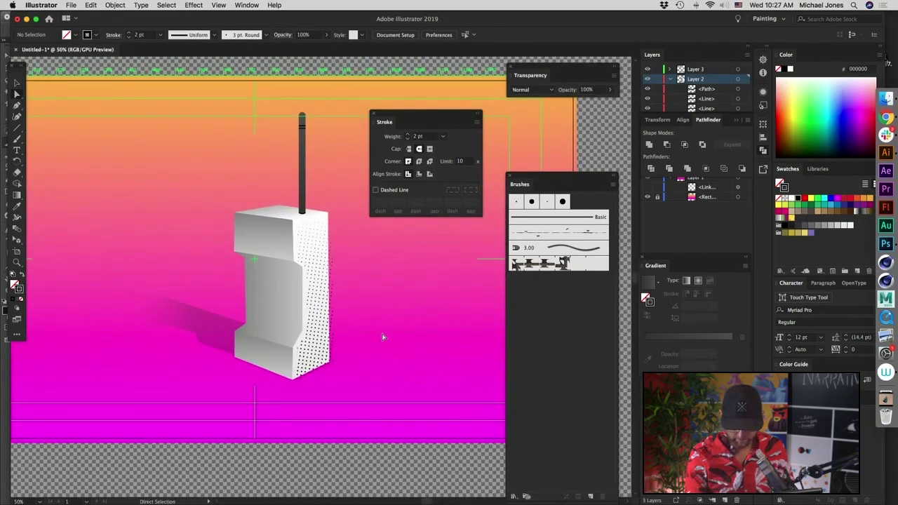
key("super+plus")
left_click_drag(404, 382, 417, 374)
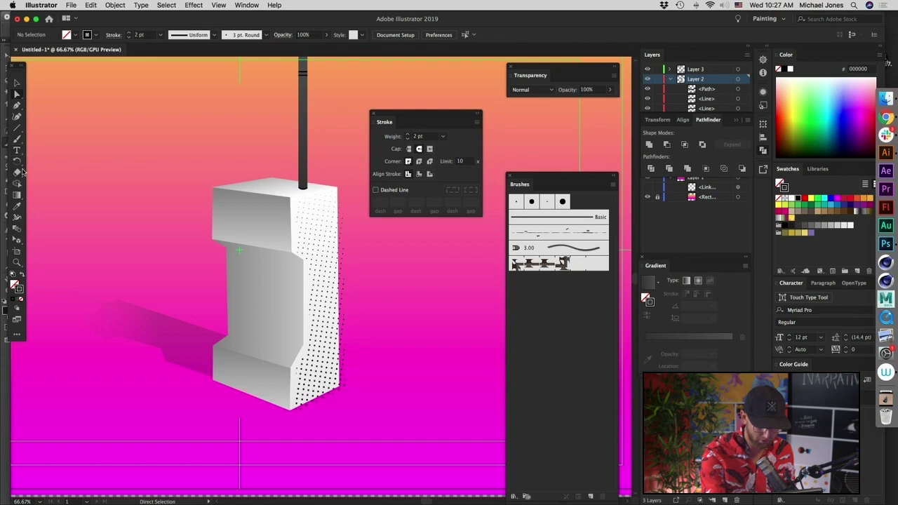
- Activate the Rectangle tool for drawing details on the phone
left_click(19, 130)
left_click_drag(18, 130, 65, 130)
key("super+plus")
key("super+plus")
left_click_drag(375, 374, 419, 401)
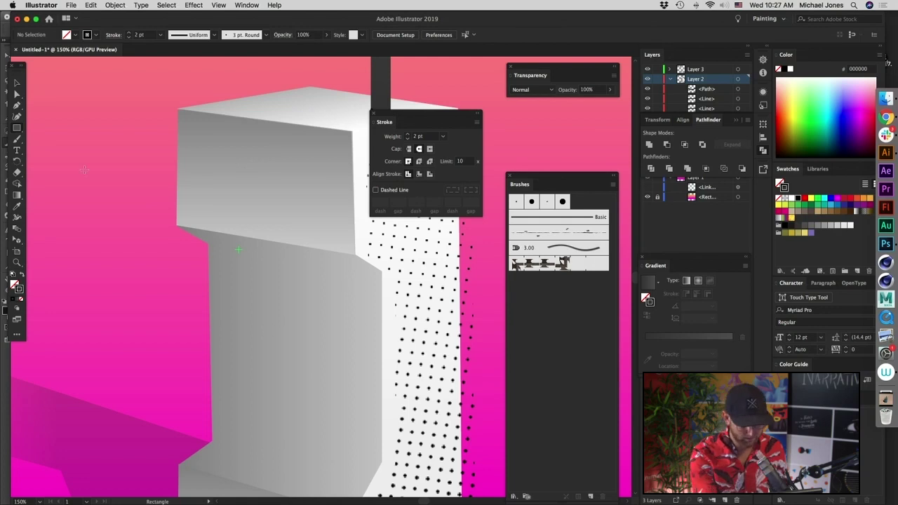
- Draw a sloping line about 144 pt wide across the lower part of the upper front face, with a 6 pt stroke
left_click_drag(19, 130, 56, 174)
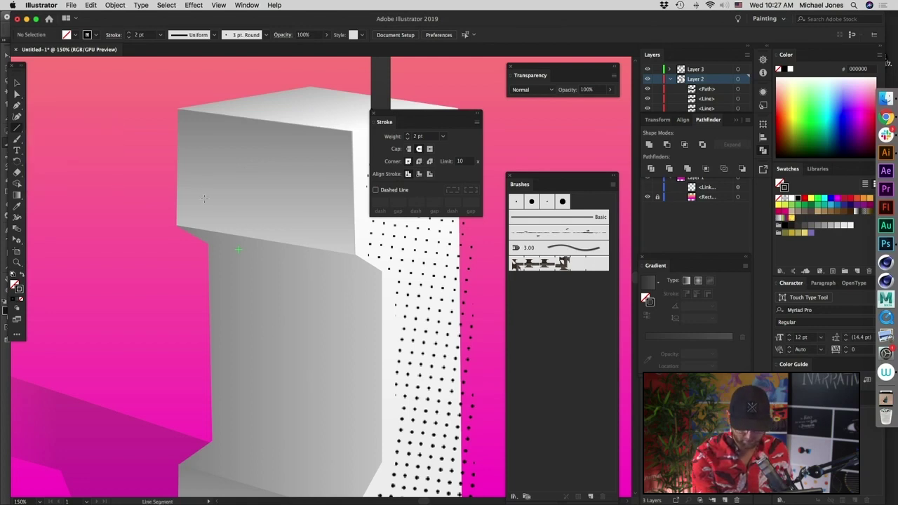
left_click_drag(197, 205, 338, 229)
left_click_drag(347, 334, 259, 365)
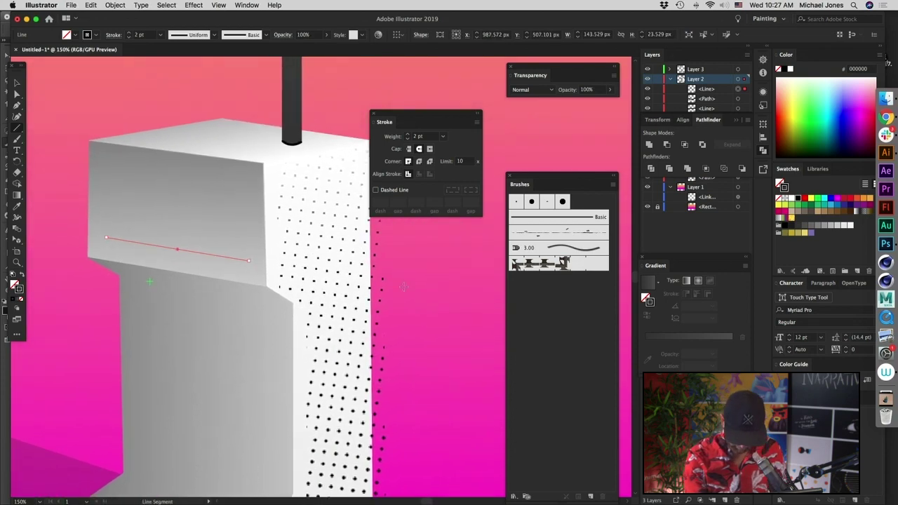
key("i")
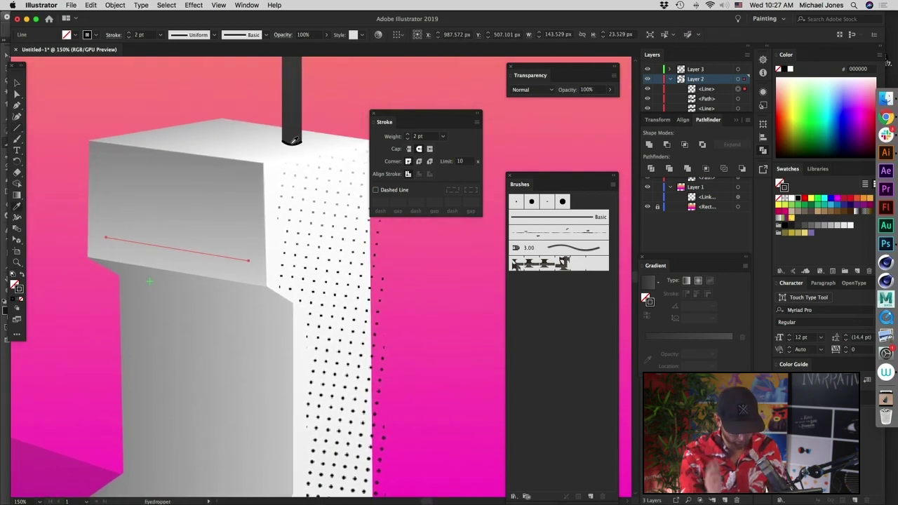
left_click(130, 33)
left_click(129, 33)
left_click(130, 33)
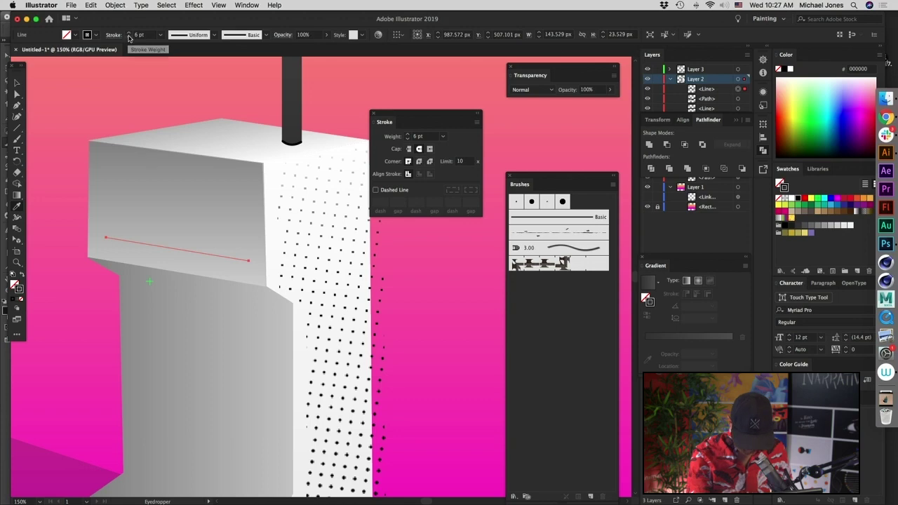
key("v")
left_click(417, 280)
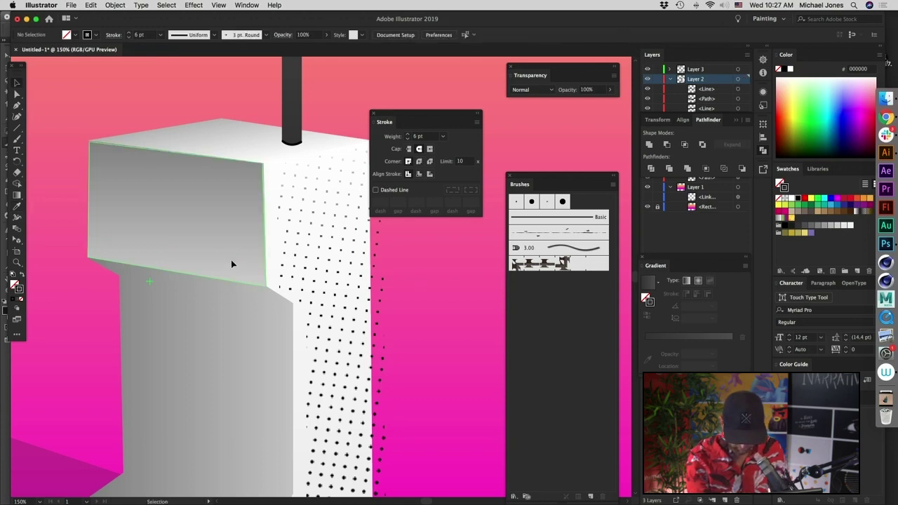
- Undo the last stroke weight change on the sloping line, bringing it back to 4 pt
left_click(232, 261)
key("super+z")
key("super+z")
key("v")
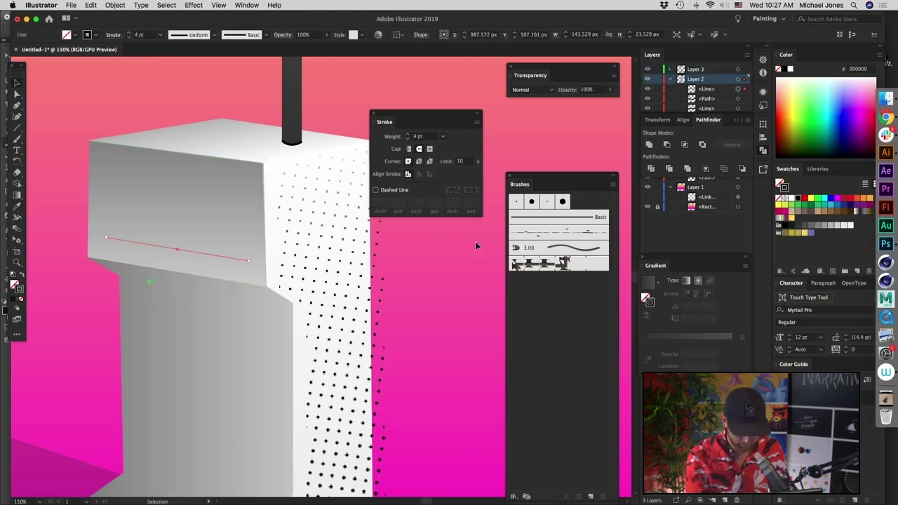
- Create a new layer between Layer 3 and Layer 2 and move the sloping line into it
left_click(730, 89)
left_click_drag(709, 119, 766, 231)
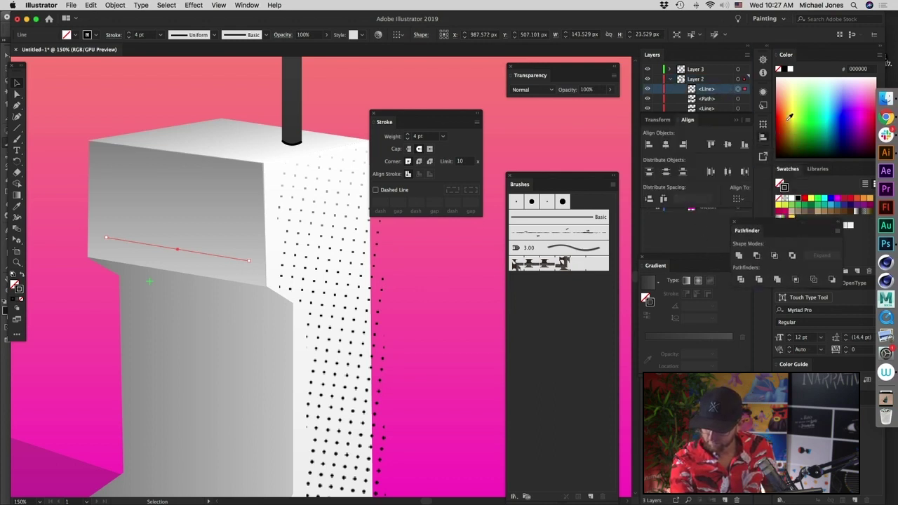
left_click(723, 499)
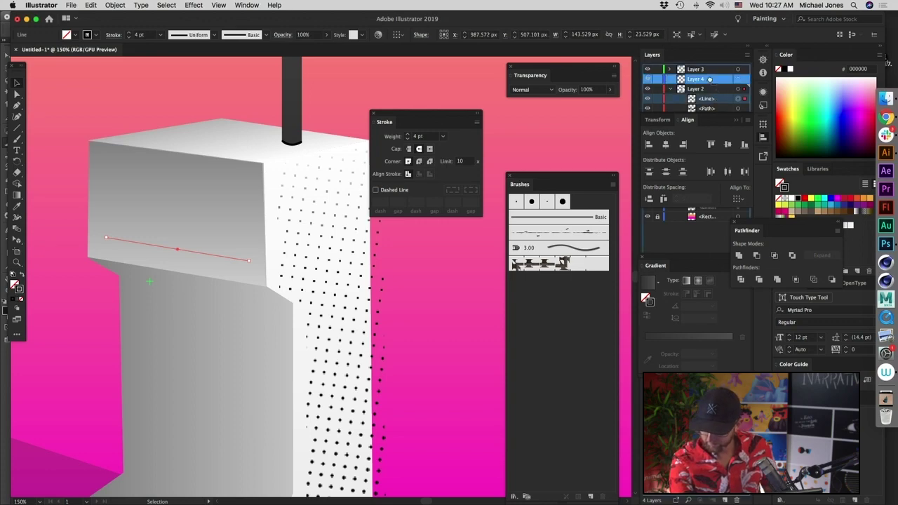
left_click_drag(710, 79, 710, 80)
- Close the floating Pathfinder, Gradient and Brushes panels and move the Stroke panel clear of the artwork
left_click(734, 224)
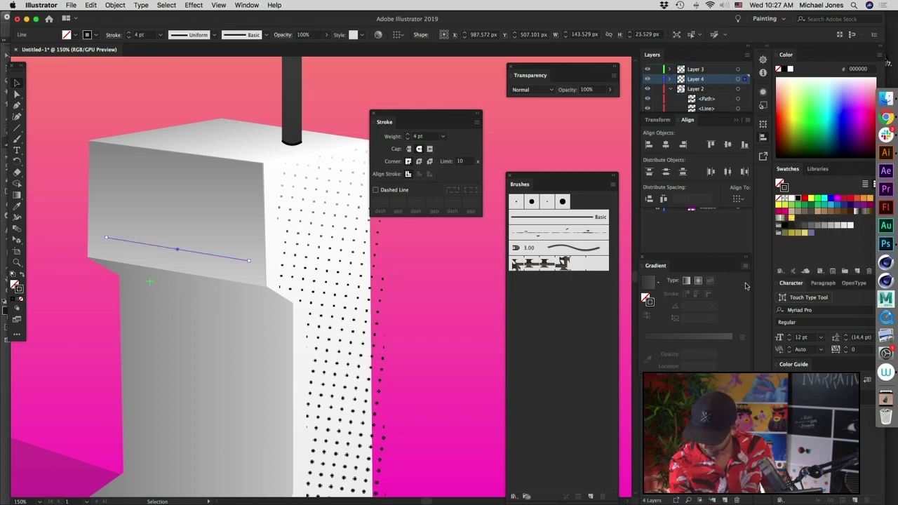
left_click(641, 258)
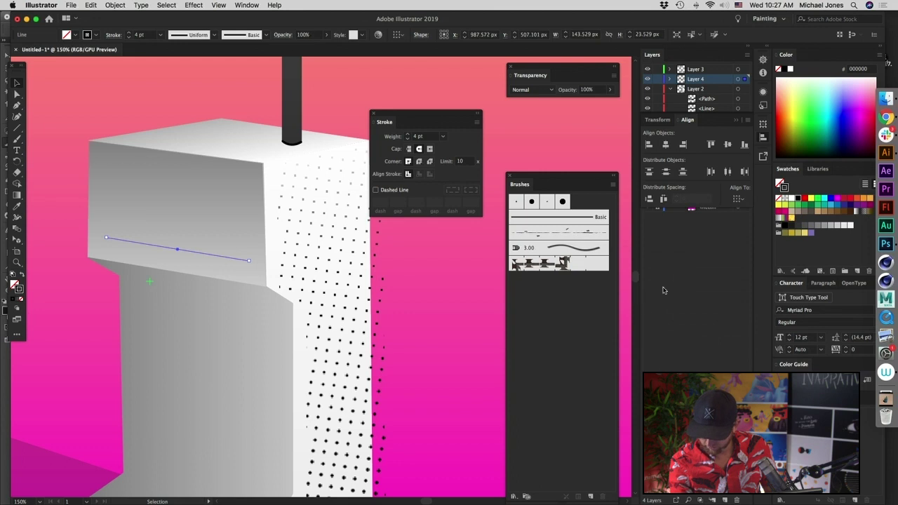
left_click(509, 175)
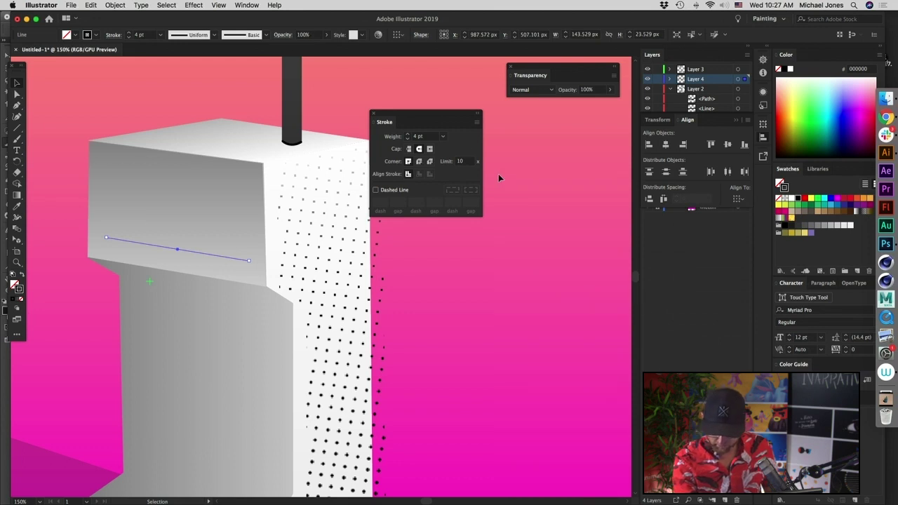
left_click(490, 129)
left_click_drag(535, 128, 599, 131)
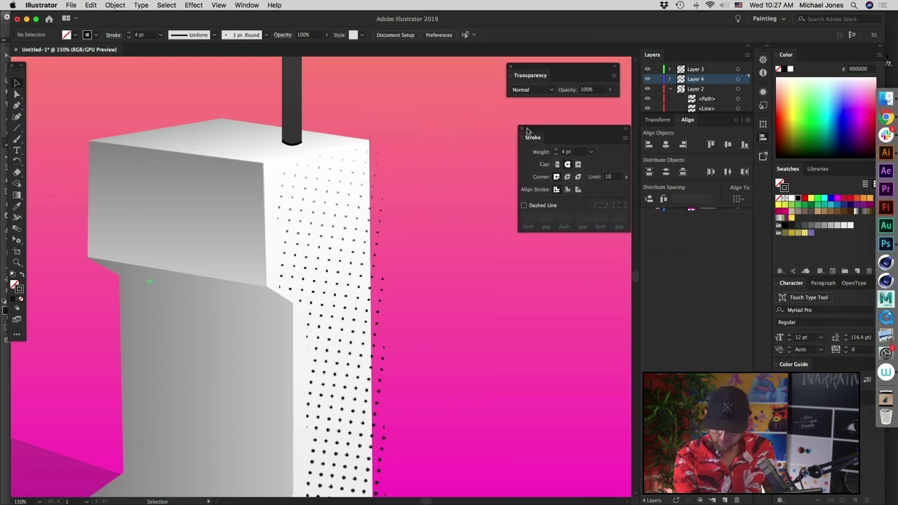
- On Layer 3, draw a sloping line about 147 pt wide low on the upper front face and color its stroke gray 999999
left_click(705, 69)
left_click(17, 129)
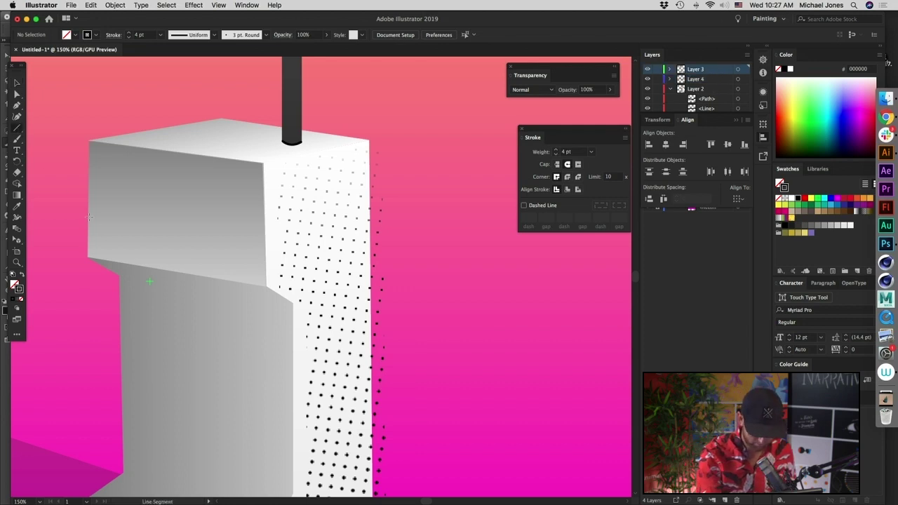
left_click_drag(226, 243, 226, 243)
key("super+z")
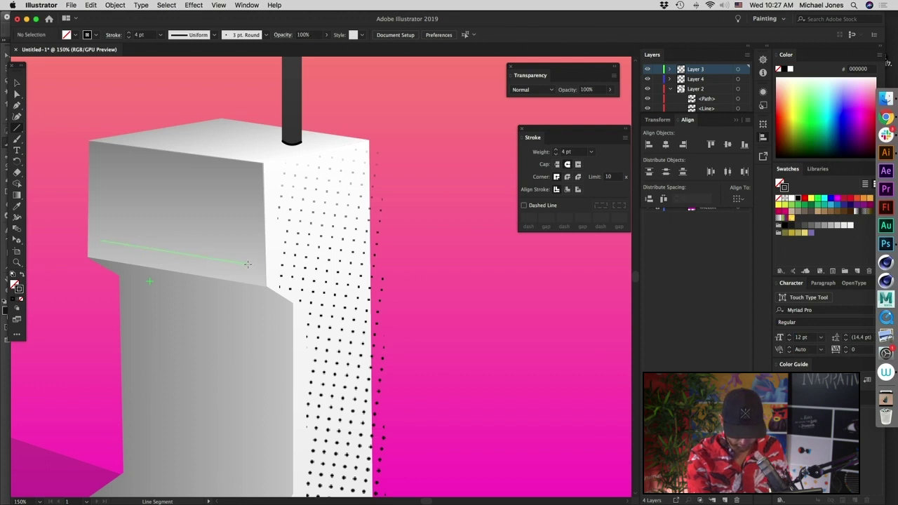
left_click_drag(247, 264, 246, 265)
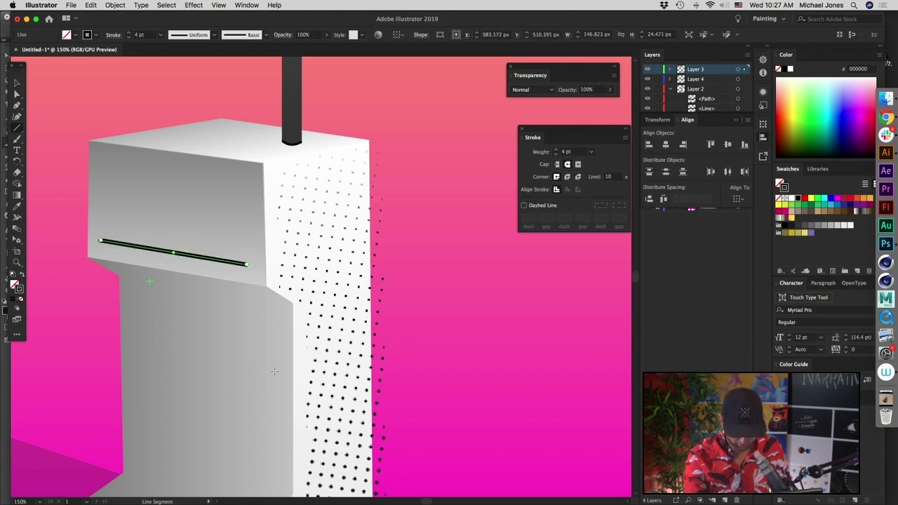
left_click(831, 225)
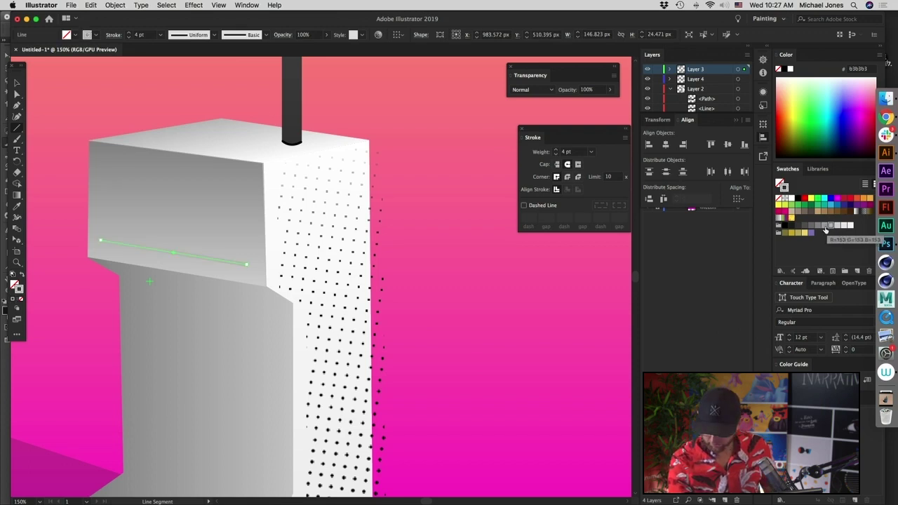
left_click(824, 225)
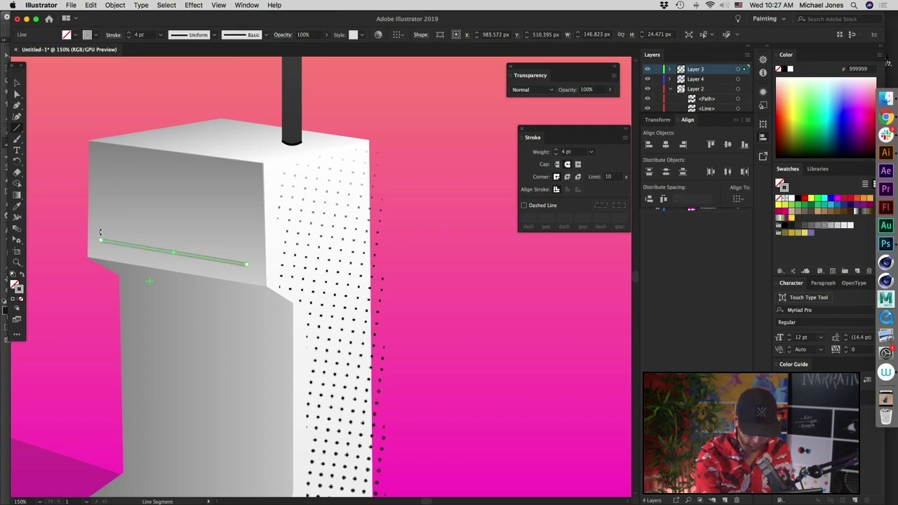
- Draw four more evenly spaced gray 4 pt lines above the first one across the upper front face, following its perspective
key("m")
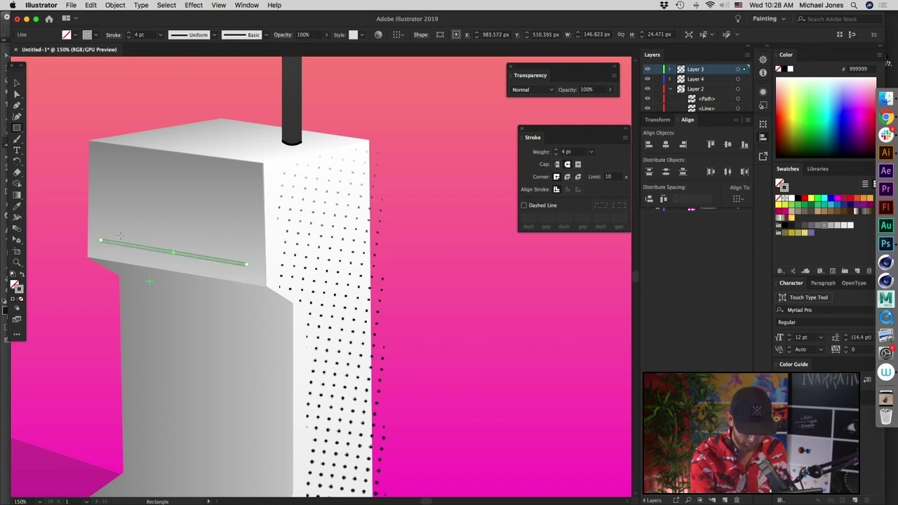
left_click_drag(17, 129, 62, 172)
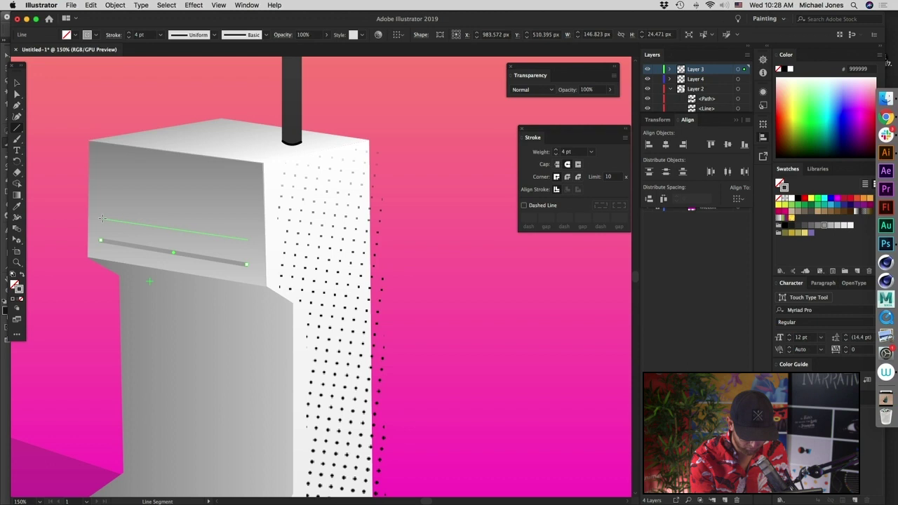
left_click_drag(102, 220, 247, 240)
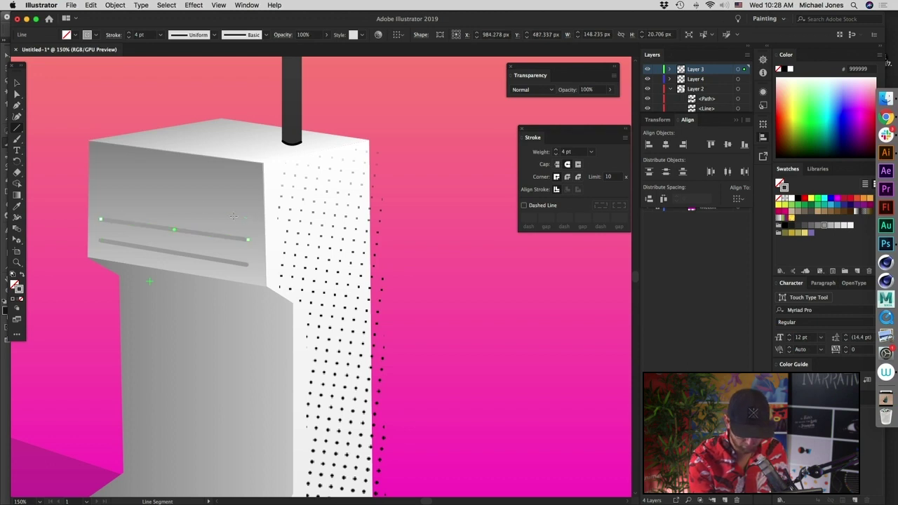
left_click_drag(110, 202, 99, 201)
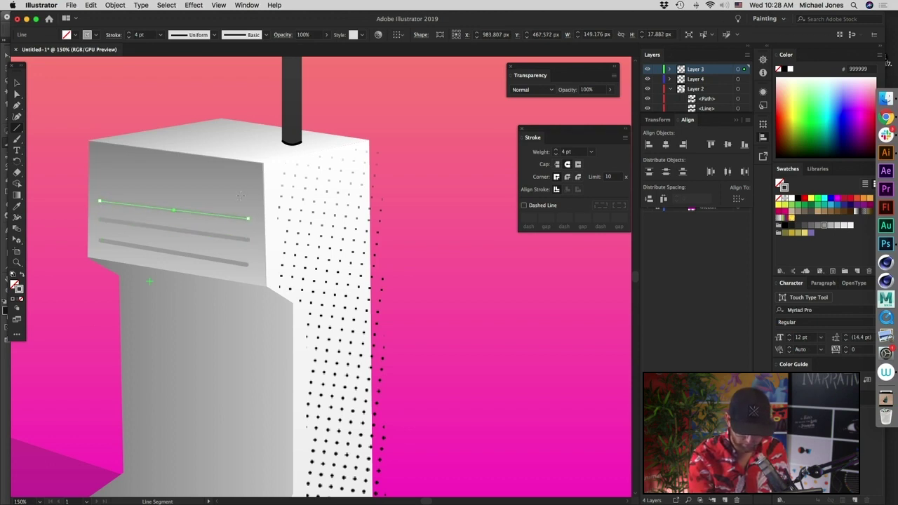
left_click_drag(247, 202, 103, 185)
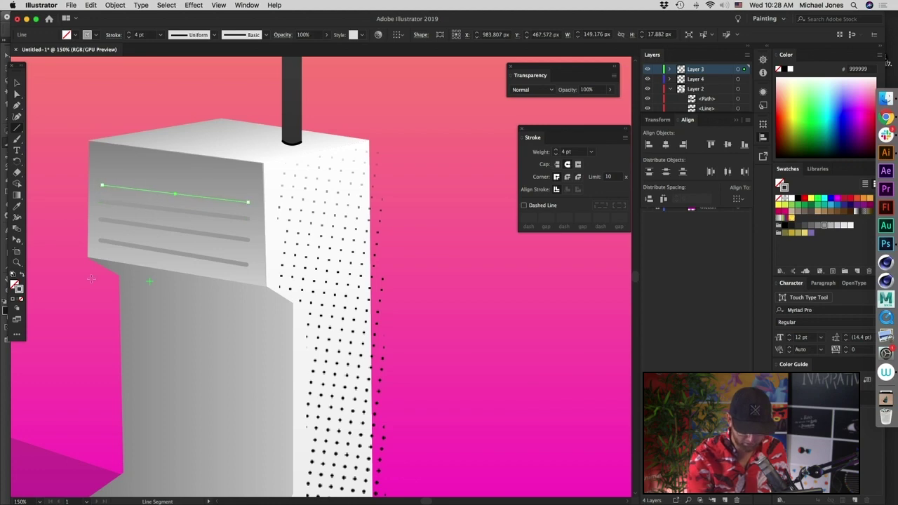
left_click_drag(247, 187, 104, 167)
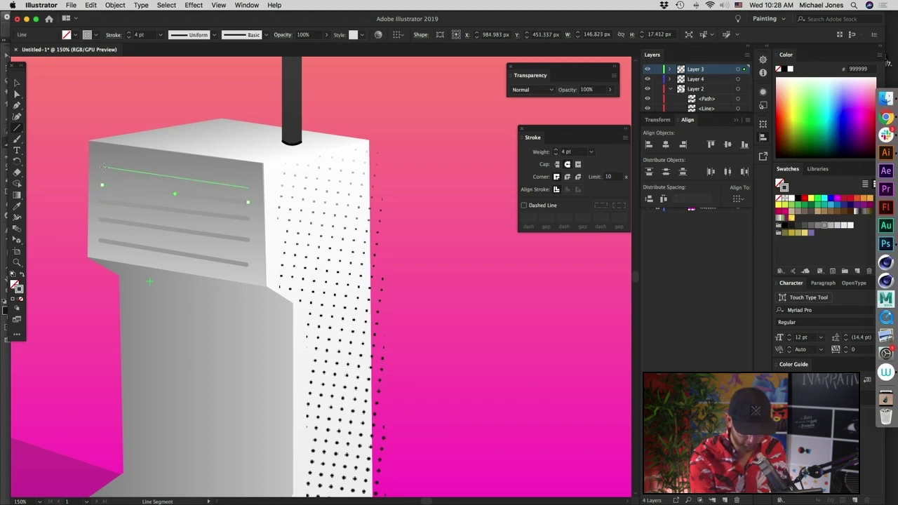
scroll(274, 318, "down", 1)
key("v")
left_click(474, 286)
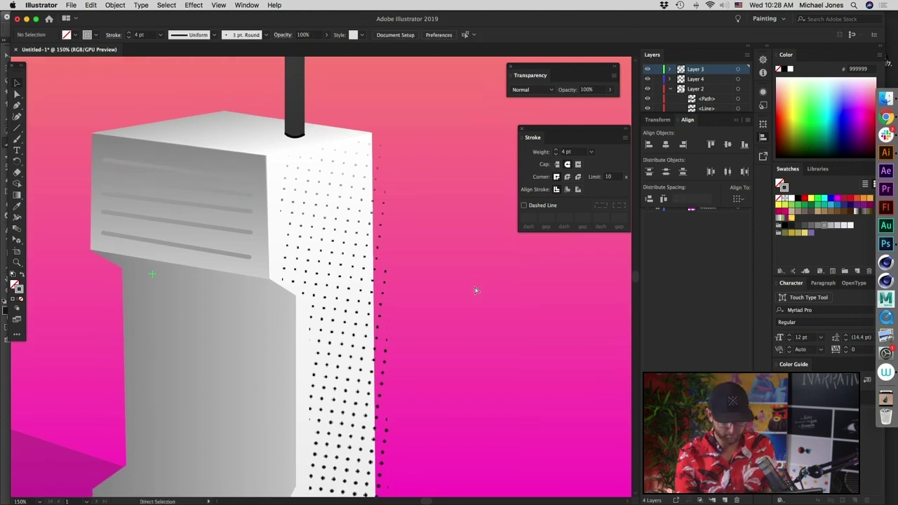
- Look over the whole column with its line details and its lower block
key("super+minus")
key("super+minus")
key("super+minus")
key("super+minus")
key("super+equal")
key("super+equal")
key("super+equal")
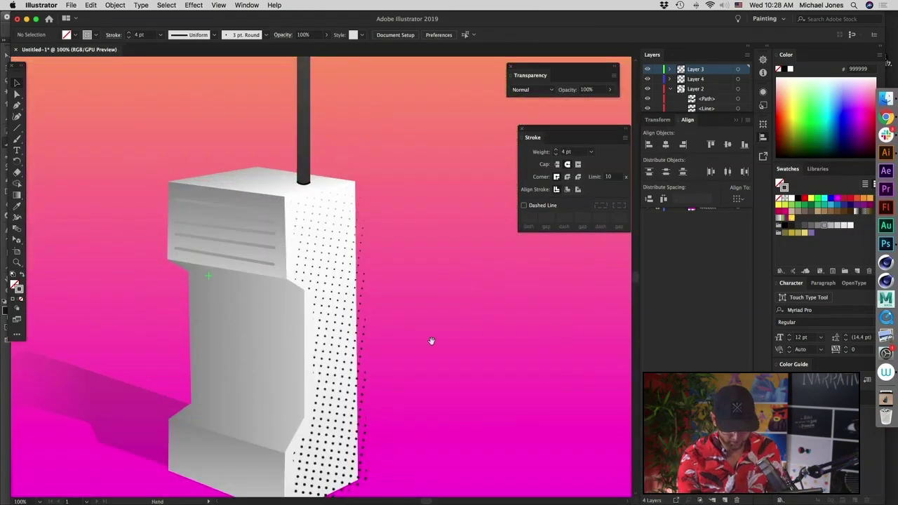
left_click_drag(427, 347, 467, 272)
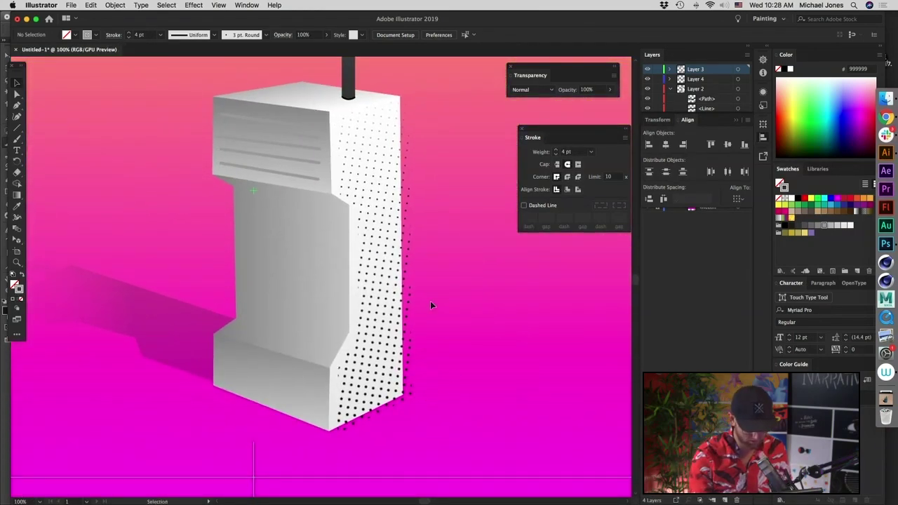
left_click(17, 127)
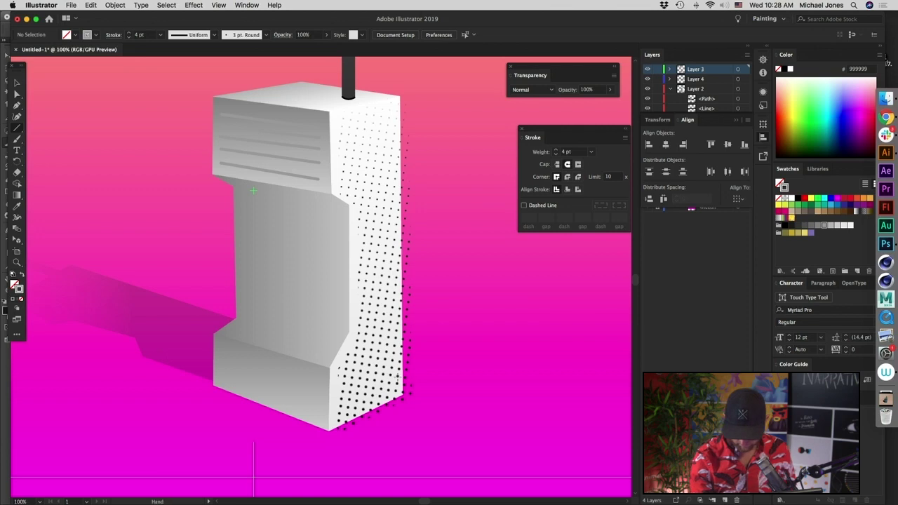
left_click_drag(378, 377, 439, 321)
key("a")
left_click(388, 319)
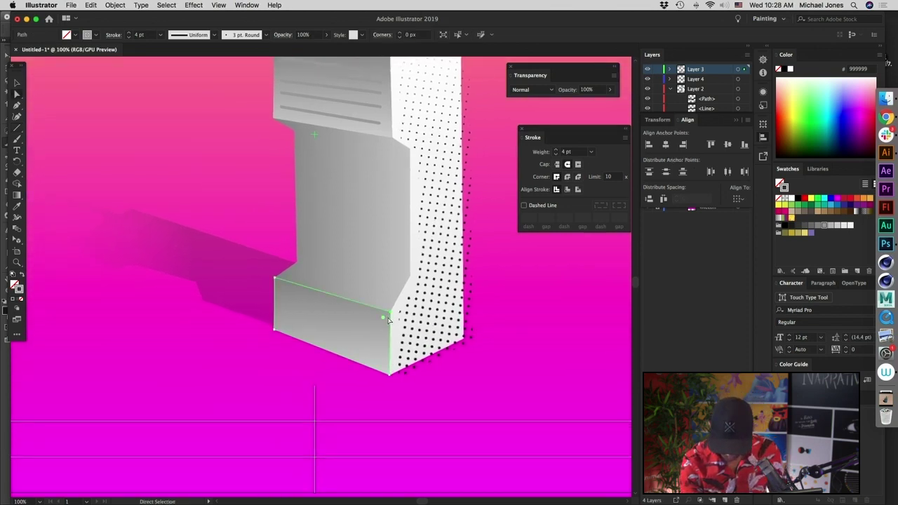
left_click(384, 319)
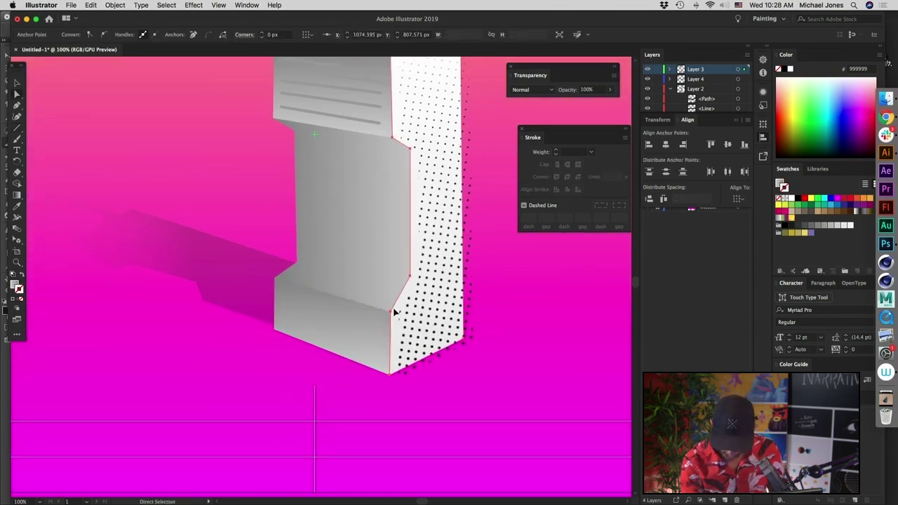
left_click(389, 317)
left_click(509, 307)
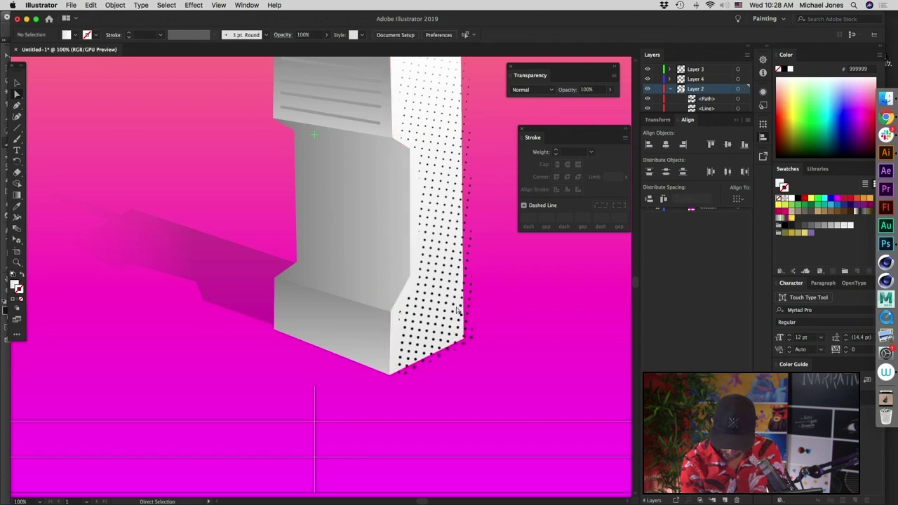
left_click(391, 317)
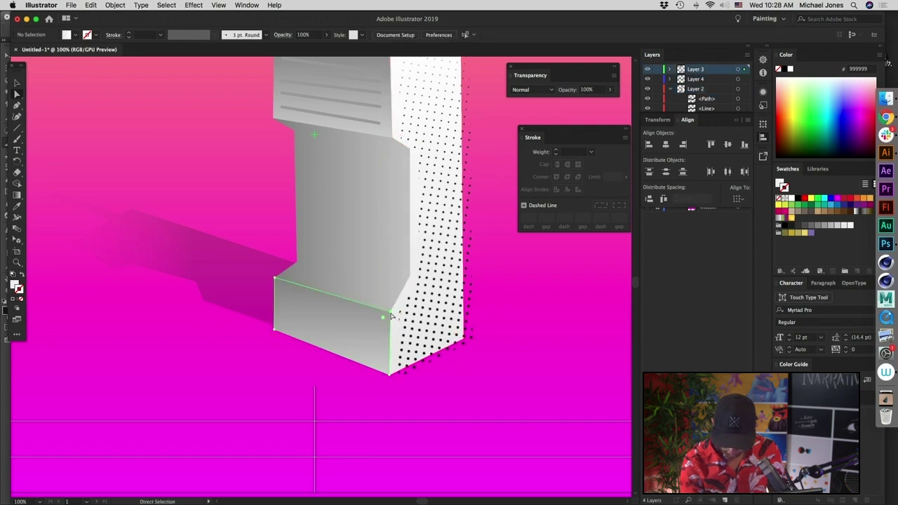
key("super+shift+a")
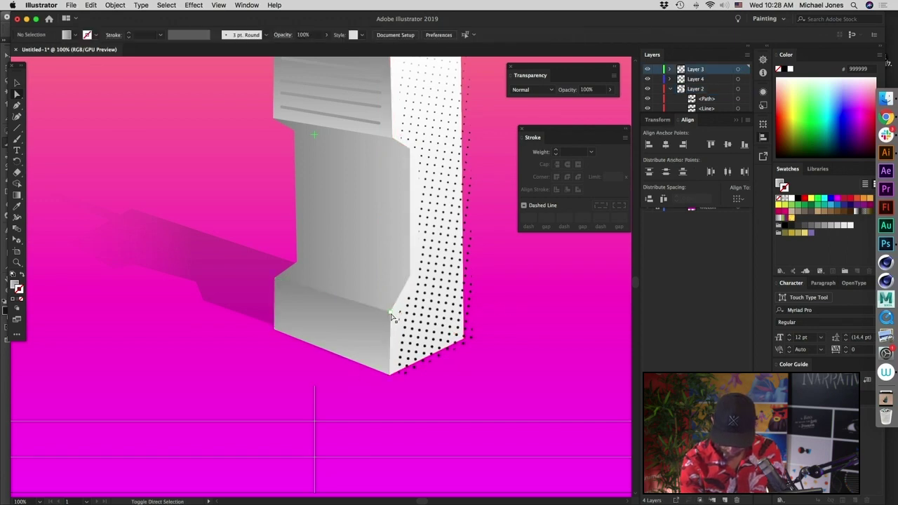
- Shift the side face's two lower notch corner points straight down along its edge with the front face
key("super+equal")
key("super+equal")
key("super+equal")
key("super+equal")
left_click_drag(450, 418, 223, 343)
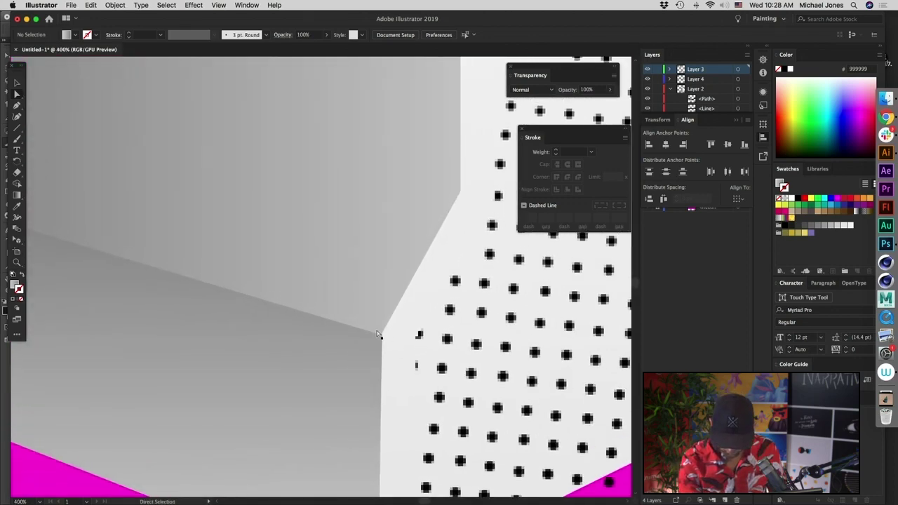
left_click(383, 337)
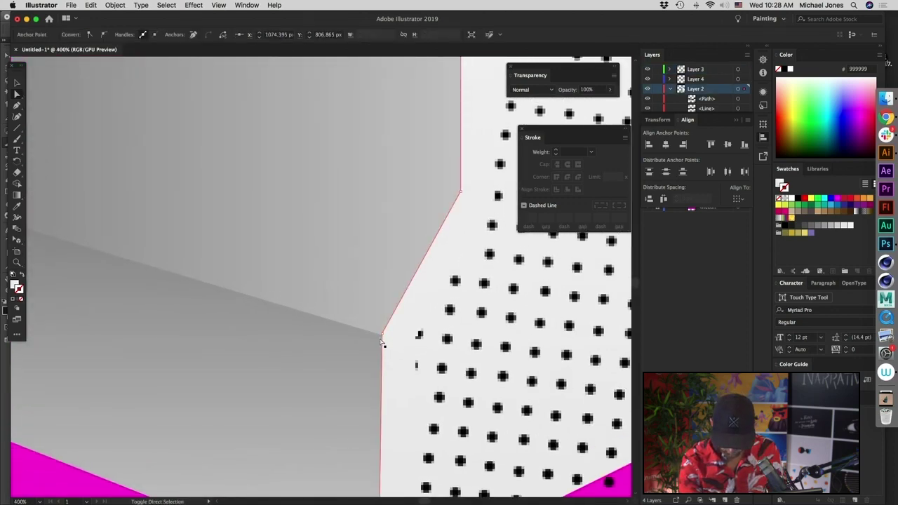
key("shift+Down")
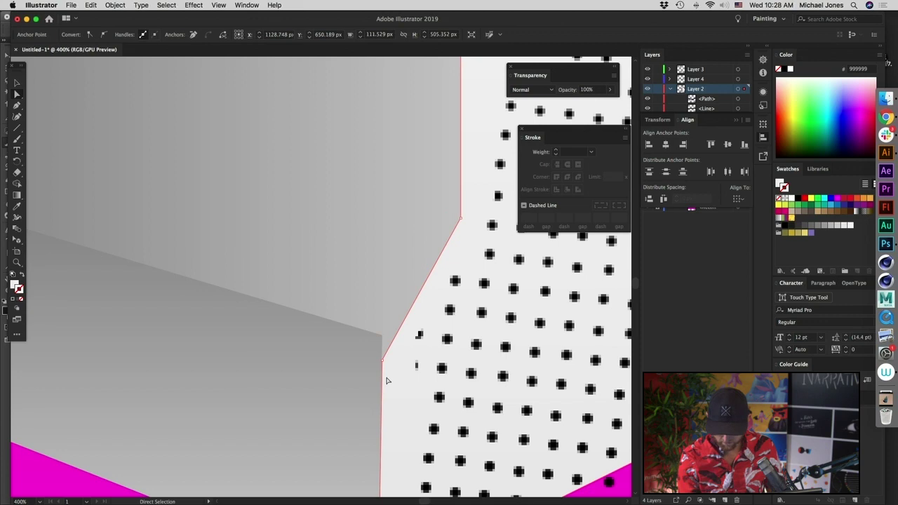
- Lower the lower front block's upper corner point until it meets the side face's shifted notch corner
left_click(383, 339)
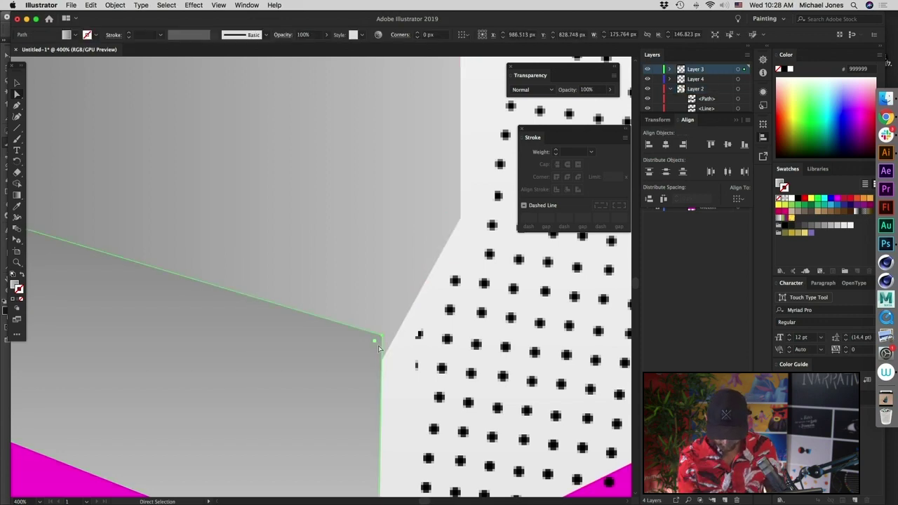
left_click(383, 339)
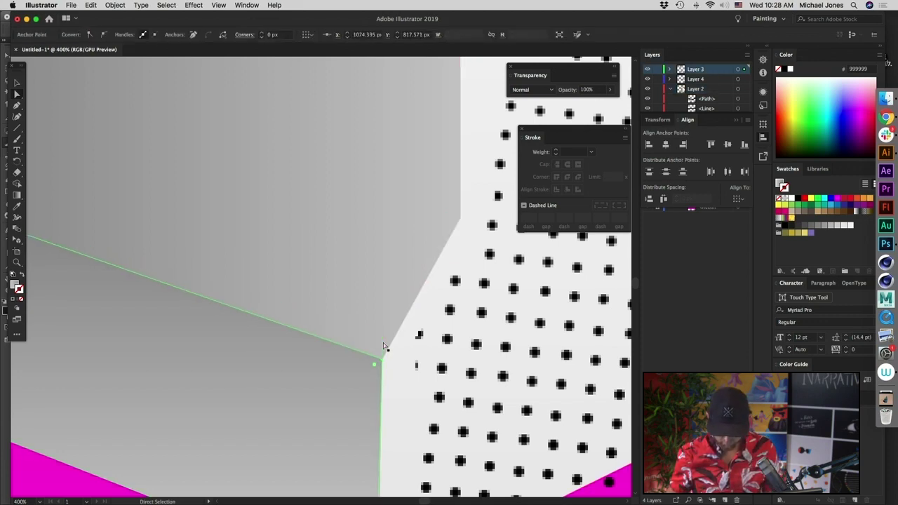
key("super+minus")
key("super+minus")
key("super+minus")
key("super+equal")
key("super+equal")
key("super+equal")
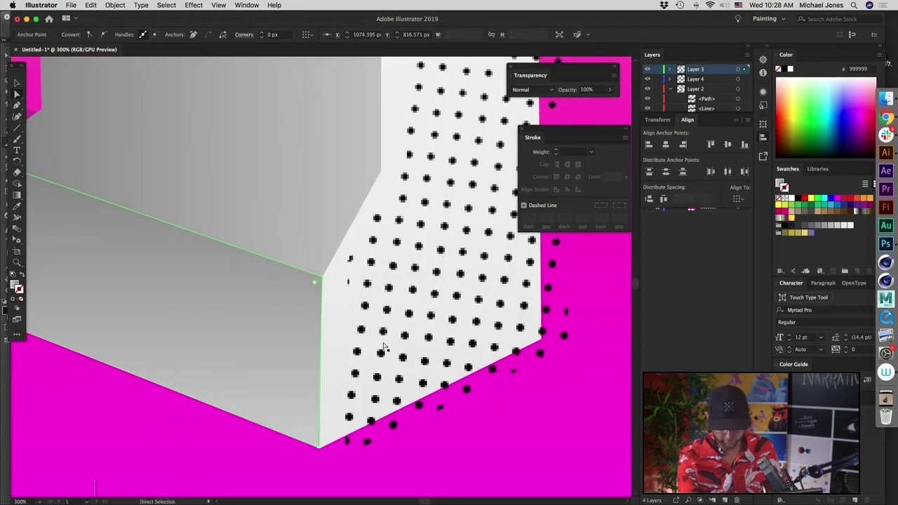
- Lower the side face's inner notch corner slightly to soften the slope above the lower block, and deselect
left_click(383, 177)
left_click_drag(383, 177, 377, 185)
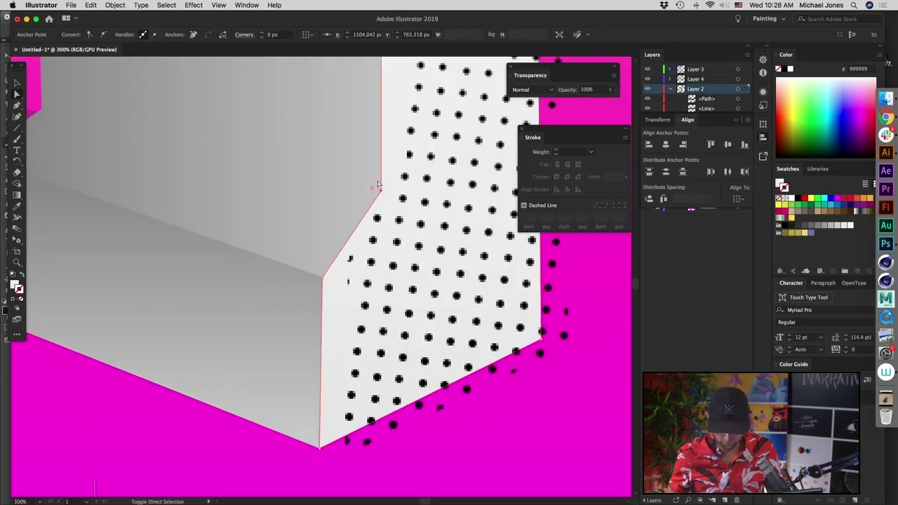
key("super+shift+a")
key("super+minus")
key("super+minus")
key("super+minus")
key("super+minus")
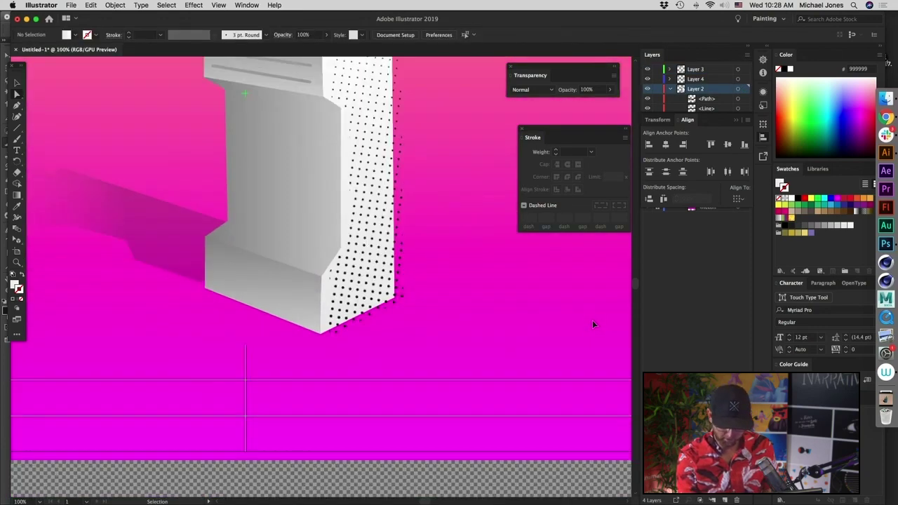
key("super+equal")
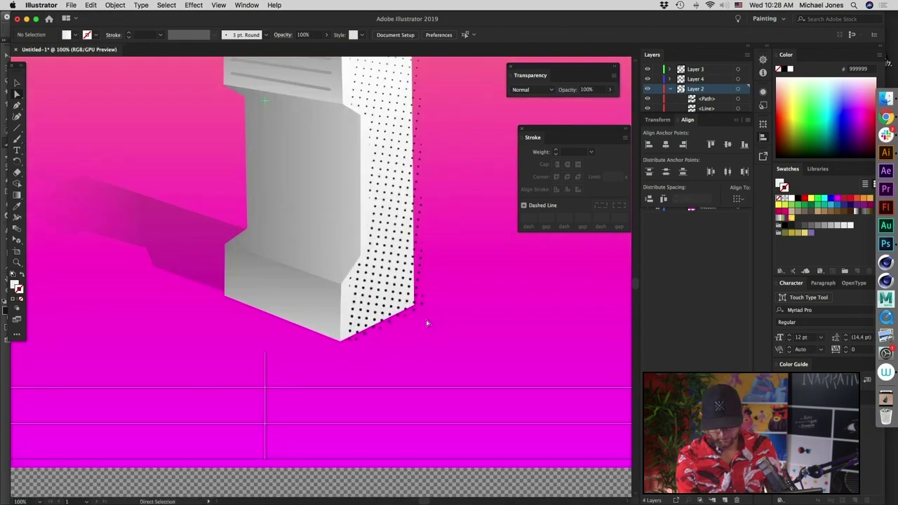
- Raise the recessed front face's inner corner point on the shadow side, just above the lower block, and deselect
left_click(240, 221)
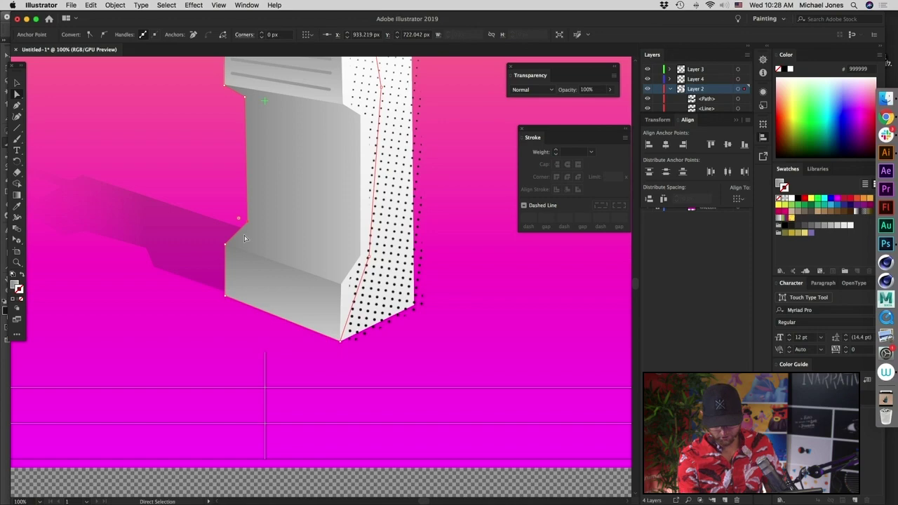
key("super+shift+a")
key("super+minus")
key("super+minus")
key("super+minus")
key("super+equal")
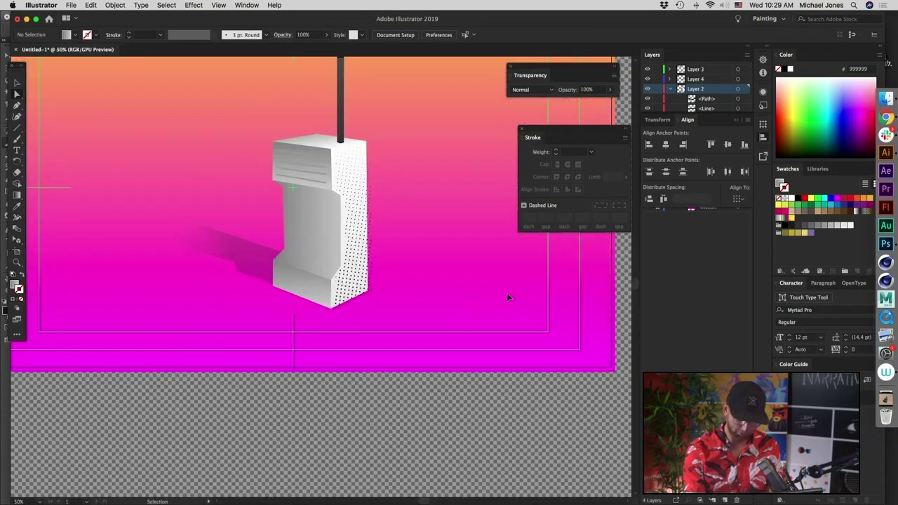
- Prepare the Line Segment tool with no fill and a 1 pt gradient stroke for the lower front block
key("super+equal")
key("super+equal")
left_click_drag(459, 340, 512, 379)
left_click(18, 130)
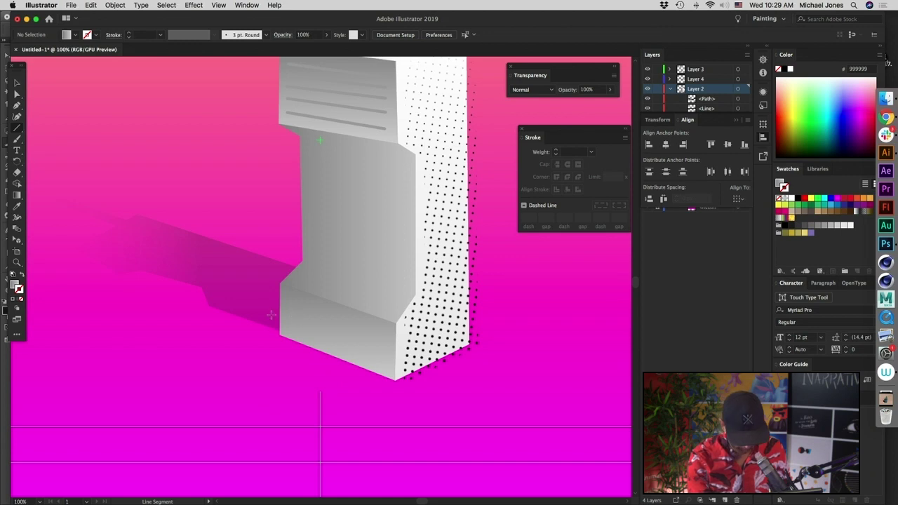
left_click(18, 300)
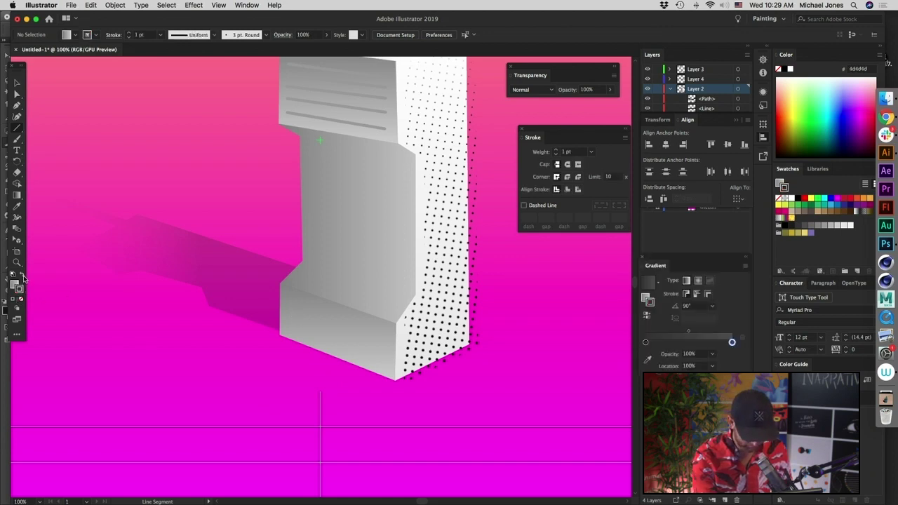
left_click(14, 284)
left_click(21, 299)
left_click(21, 289)
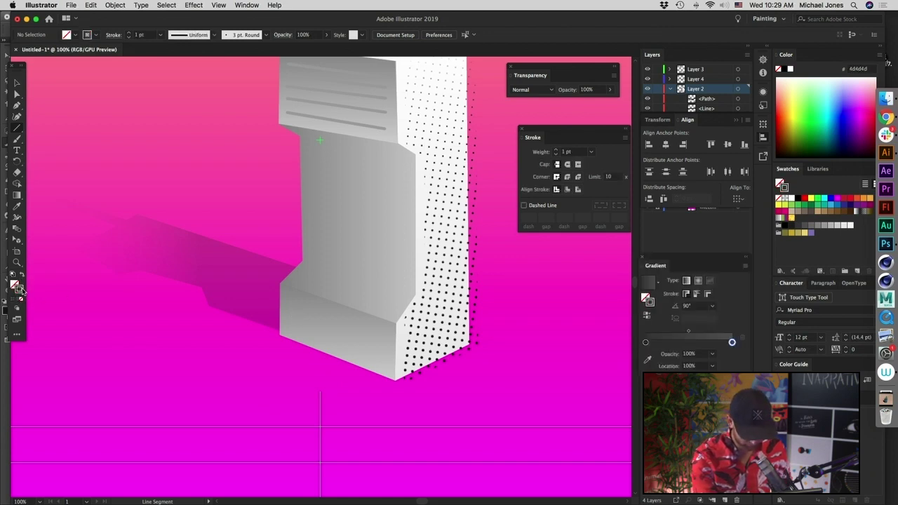
left_click_drag(313, 312, 384, 328)
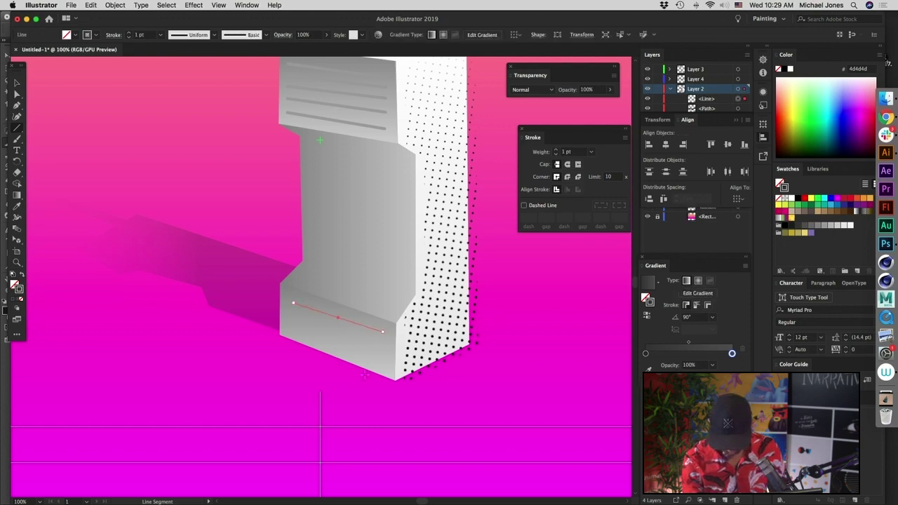
scroll(365, 374, "right", 1)
left_click(569, 356, "super")
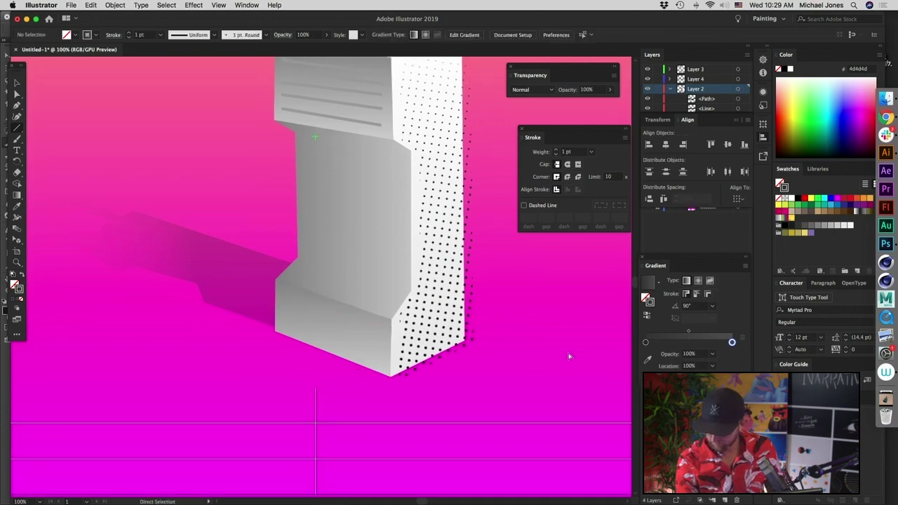
- On Layer 3, draw two sloping parallel 1 pt lines about 145 px wide across the lower front block
left_click(708, 68)
left_click_drag(282, 295, 378, 330)
left_click_drag(283, 313, 375, 346)
scroll(469, 405, "right", 1)
key("v")
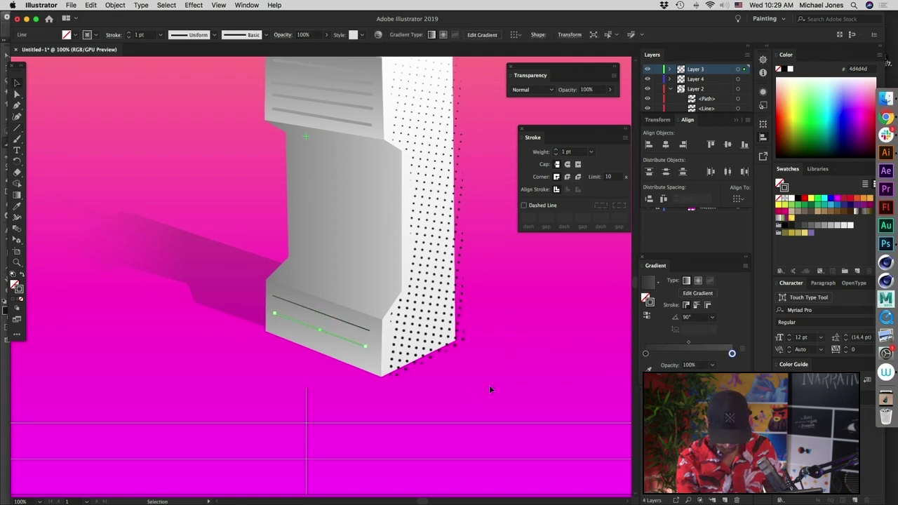
left_click(489, 386)
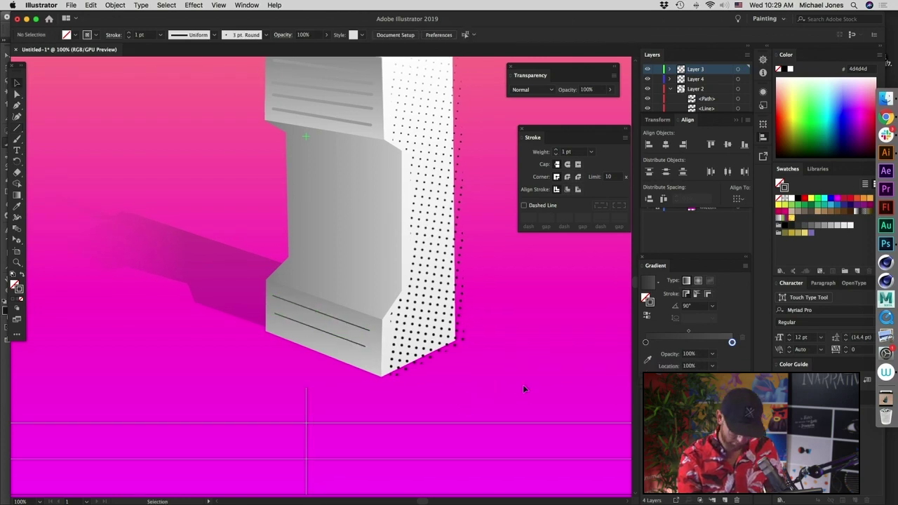
- Look over the whole illustration and the two lines on the lower front block
left_click(350, 330)
left_click(531, 326)
key("super+minus")
key("super+minus")
key("super+minus")
key("super+minus")
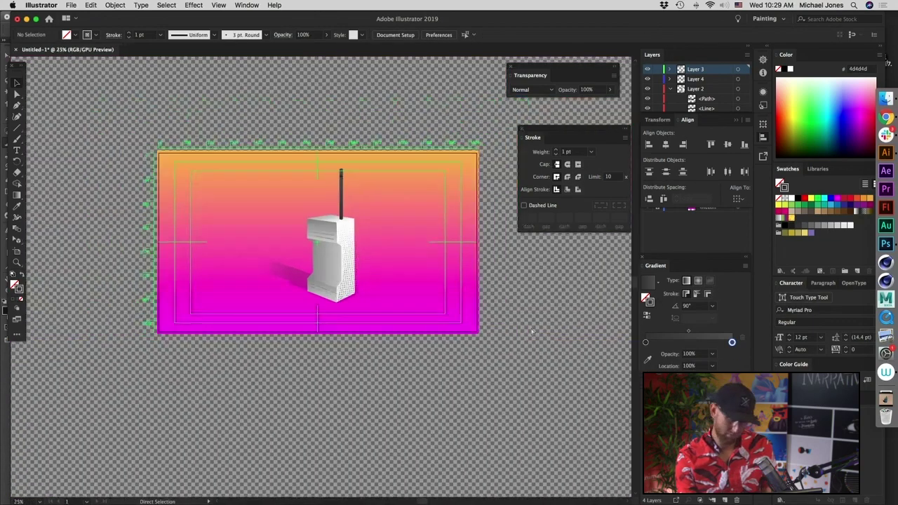
key("super+equal")
key("super+equal")
key("super+equal")
key("super+equal")
key("super+equal")
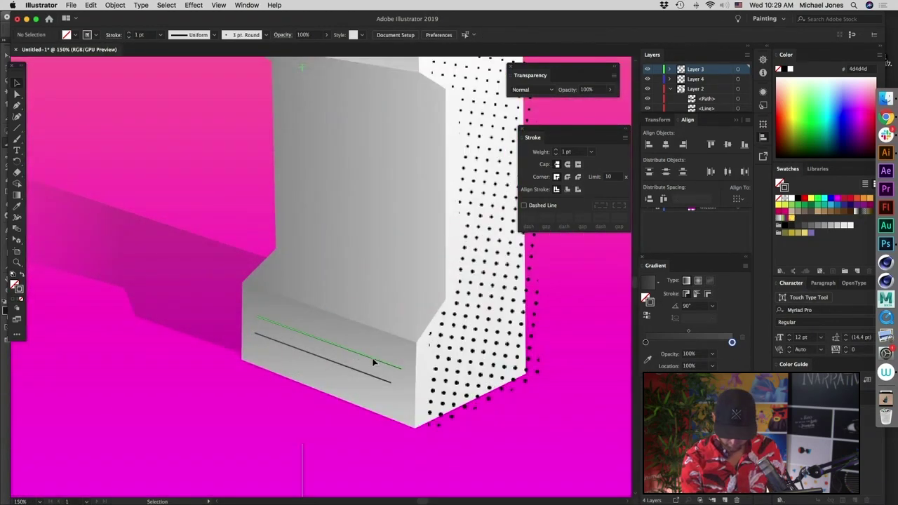
- Give both lower-block lines the gray 999999 4 pt stroke sampled from the upper block's lines
left_click(373, 359)
key("i")
scroll(420, 260, "up", 5)
left_click(342, 197)
scroll(357, 281, "down", 5)
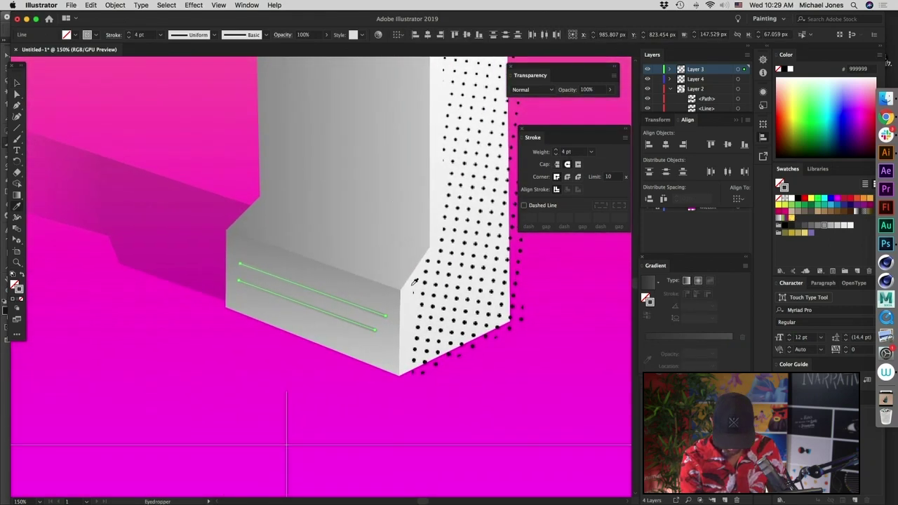
key("v")
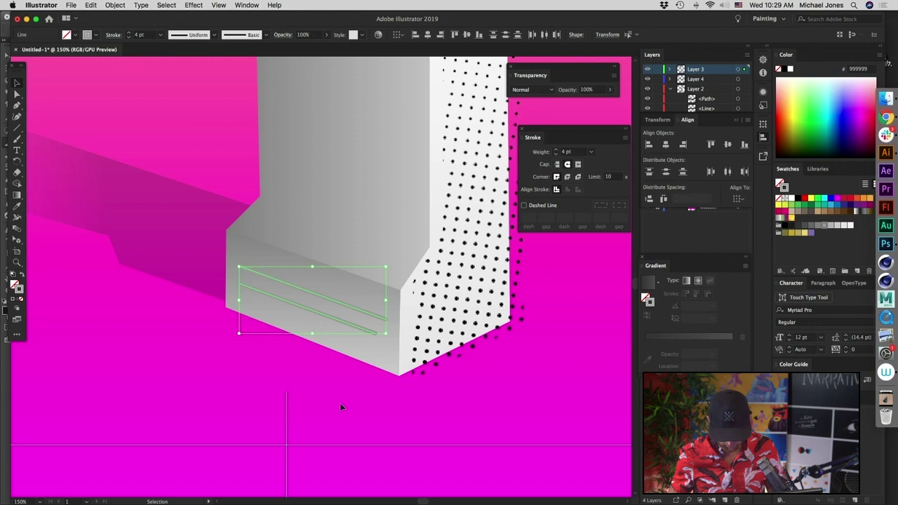
- Extend the second lower-block line to about 143 px wide and place a copy of it below as a third line
key("a")
left_click(380, 334)
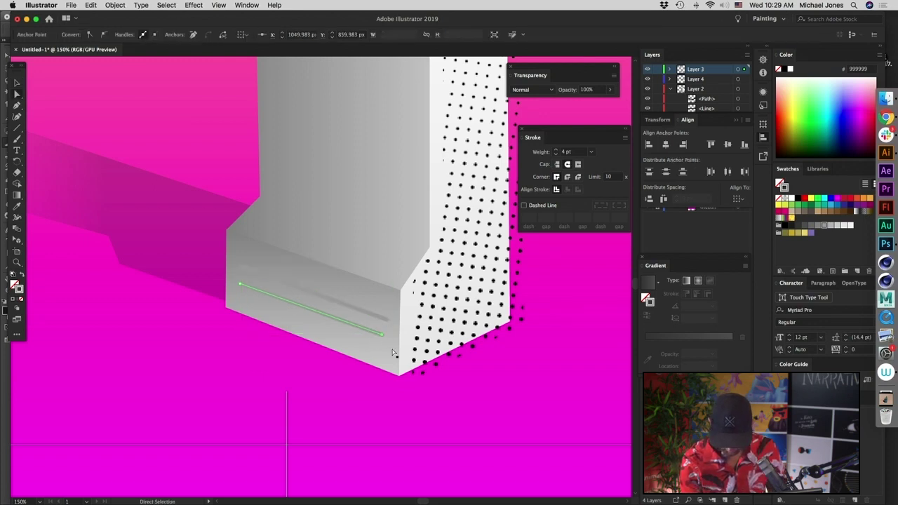
key("v")
left_click_drag(353, 330, 350, 343)
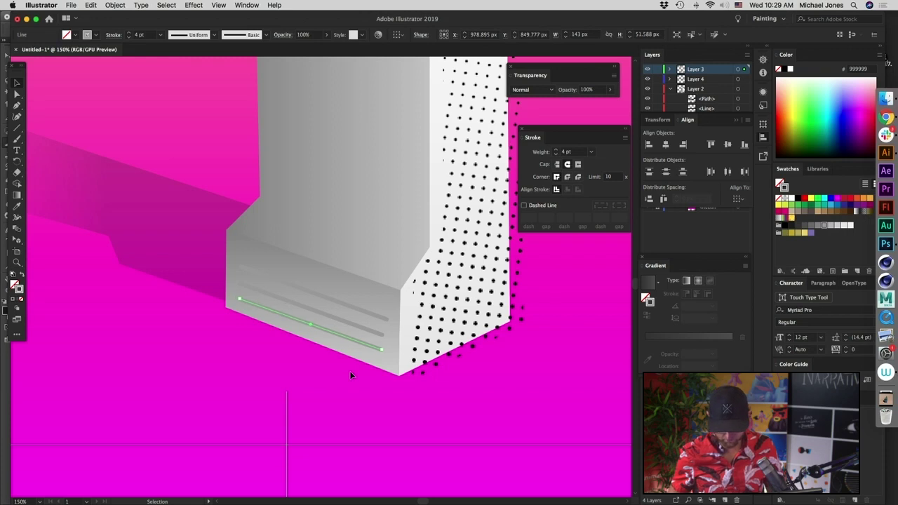
- Nudge the middle line on the lower block slightly toward the side face and down, and deselect
left_click(363, 331)
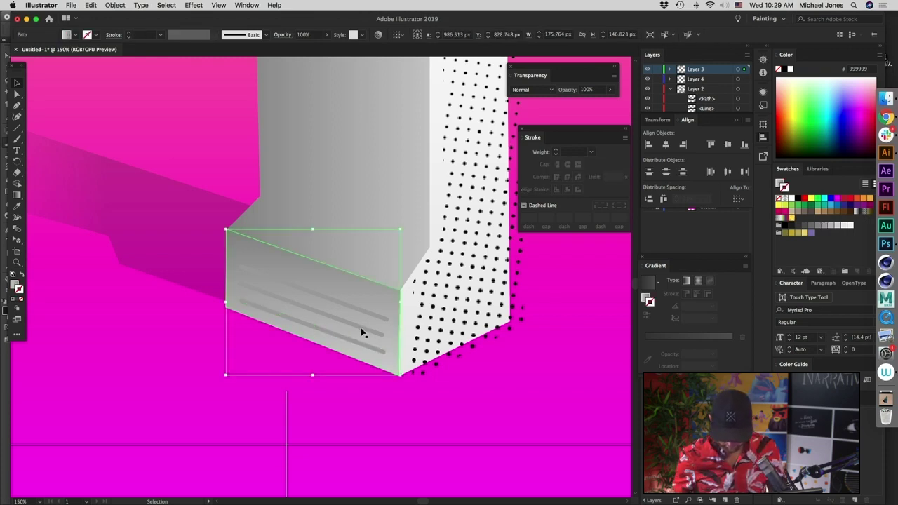
left_click(358, 330)
key("Right")
key("Right")
key("Right")
key("Down")
key("Down")
key("super+shift+a")
key("super+minus")
key("super+minus")
key("super+minus")
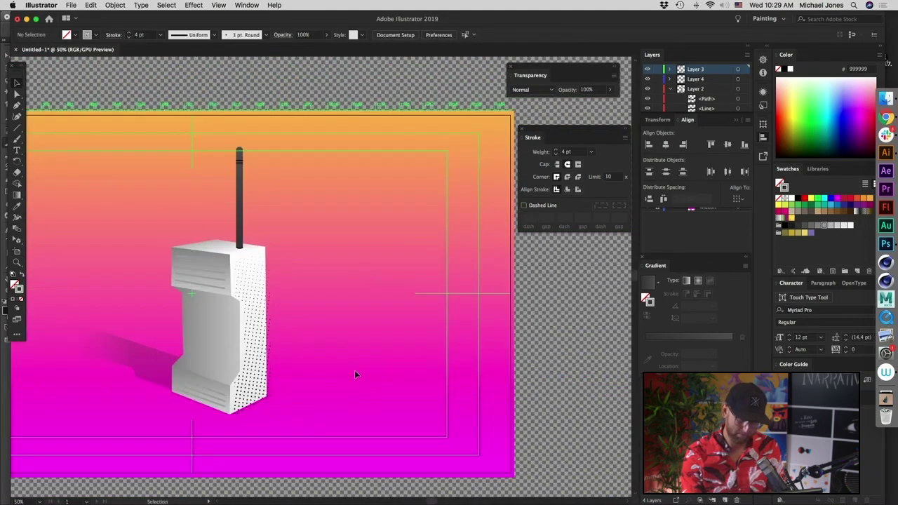
- Apply a Color Halftone effect to the cast shadow with a maximum radius of 8 and all channel angles at 8
left_click_drag(355, 371, 435, 328)
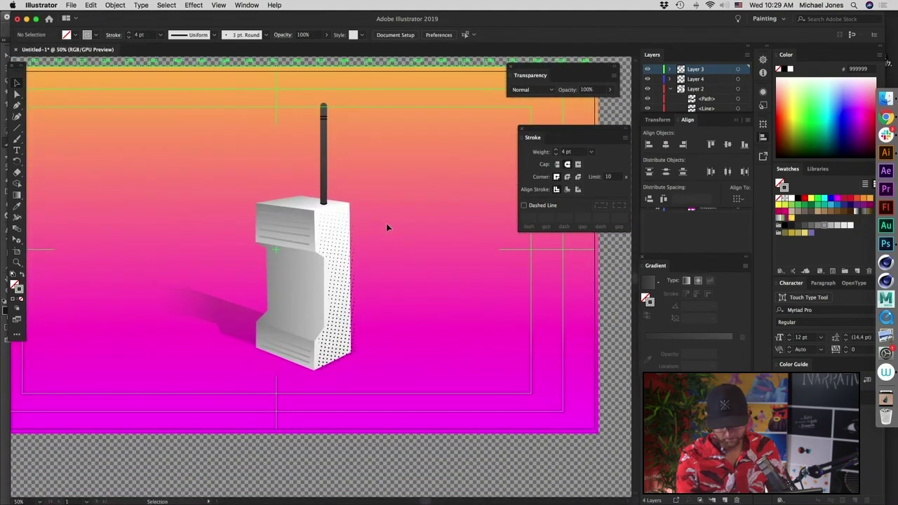
key("super+plus")
left_click_drag(466, 364, 521, 366)
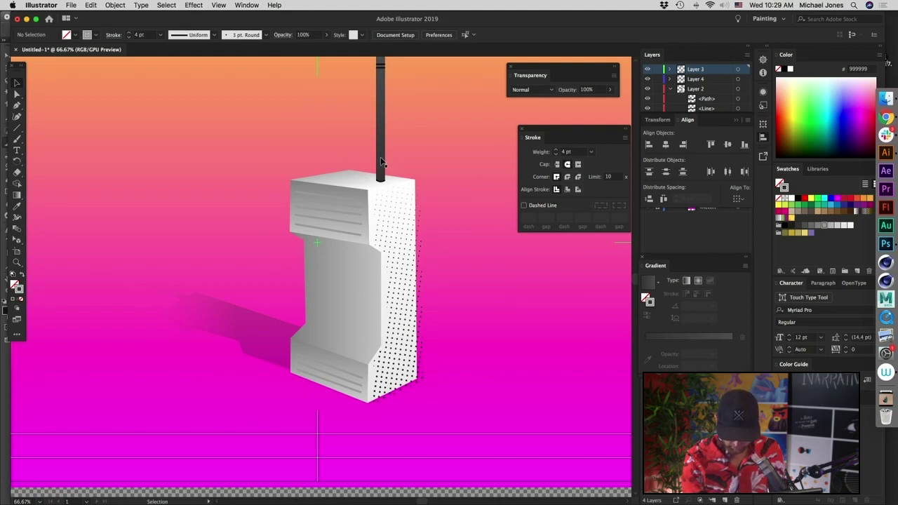
left_click(261, 343)
key("super+shift+b")
left_click(193, 5)
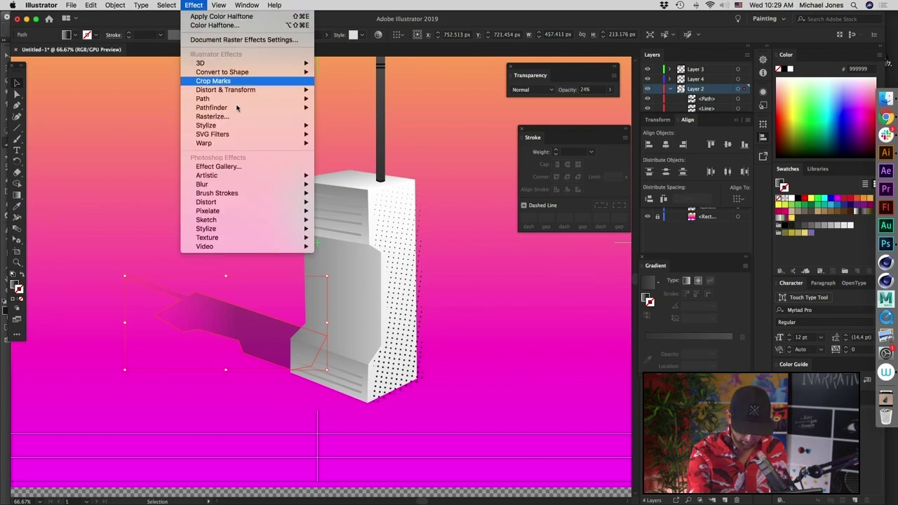
mouse_move(259, 211)
left_click(368, 211)
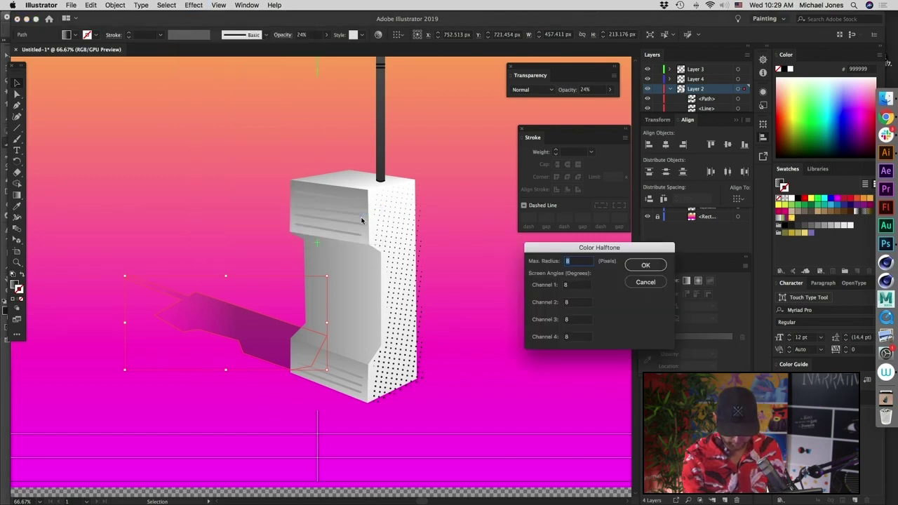
left_click(645, 264)
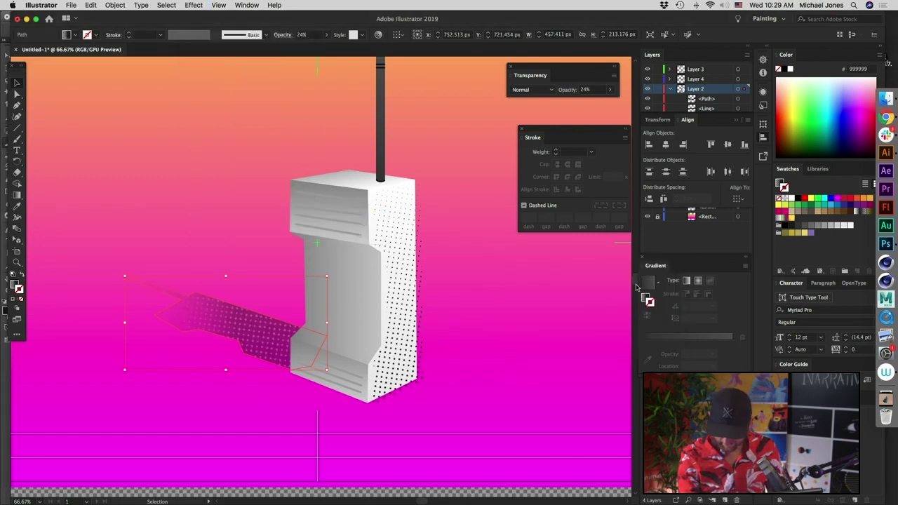
- Close the blend mode choices and enlarge the layer list to show all the paths in Layer 2
left_click(549, 89)
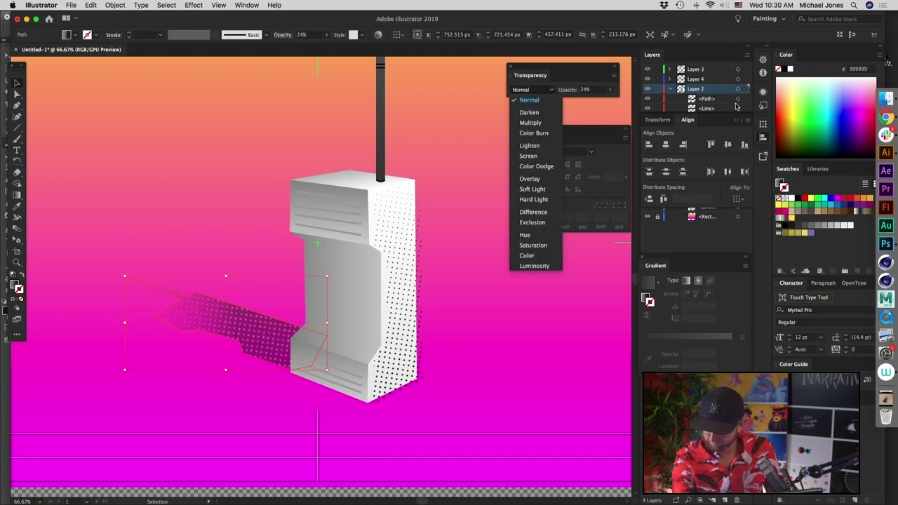
left_click(738, 107)
left_click(762, 139)
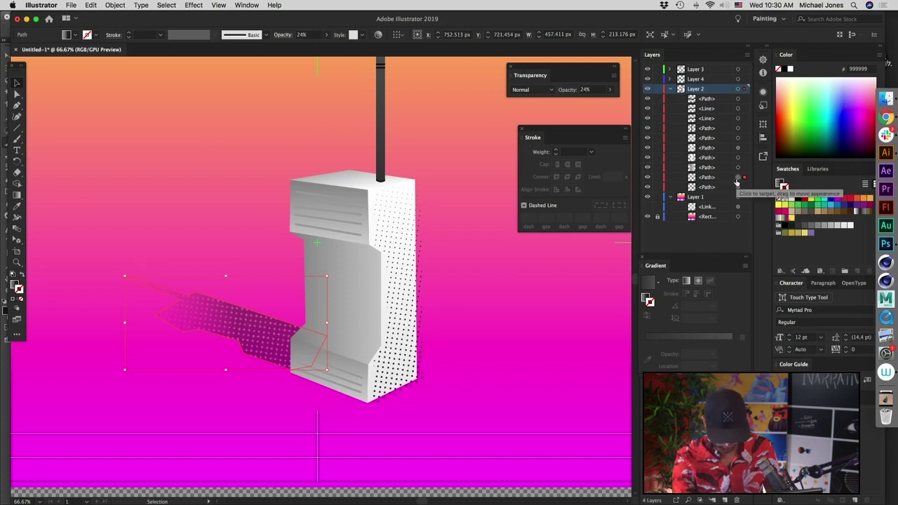
left_click_drag(279, 351, 242, 375)
key("a")
key("super+z")
key("super+shift+z")
key("super+z")
key("v")
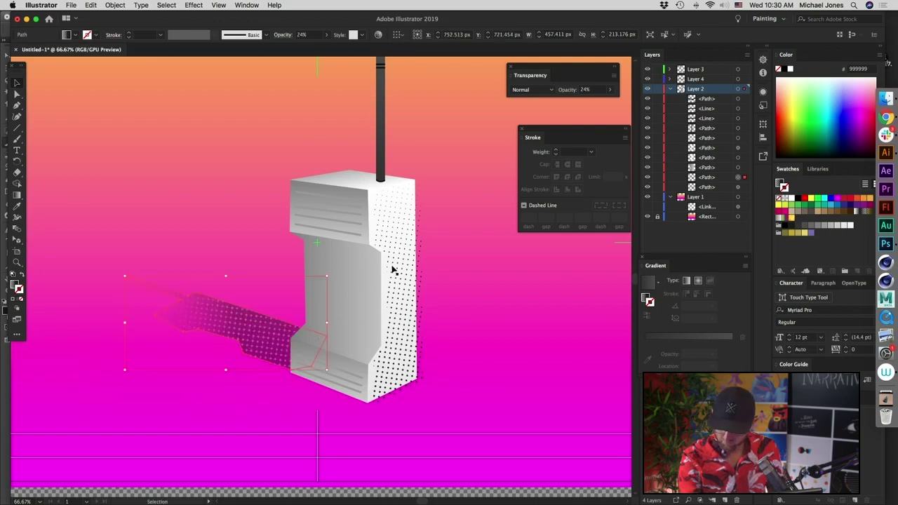
- Set the halftone shadow's blend mode to Multiply
left_click(542, 89)
left_click(543, 122)
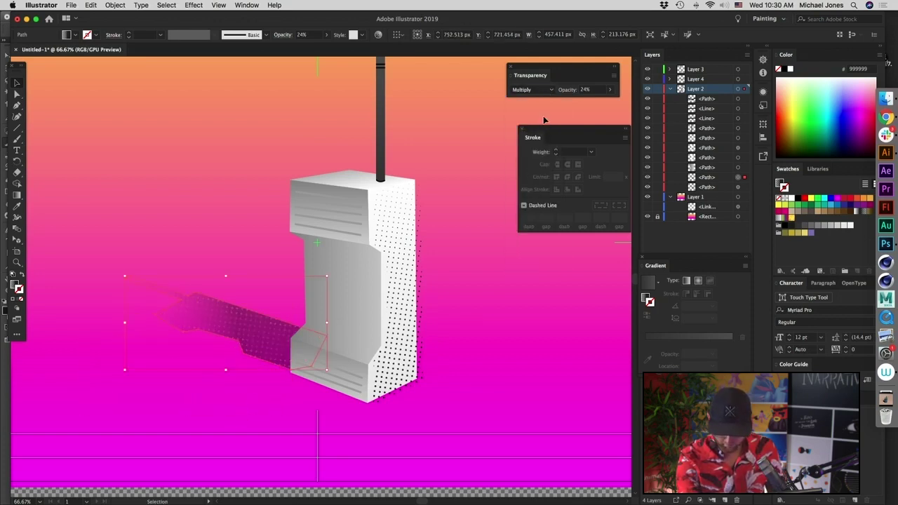
- Set the halftone shadow's blend mode to Screen and its opacity to 5%, and deselect it
left_click(541, 89)
left_click(534, 159)
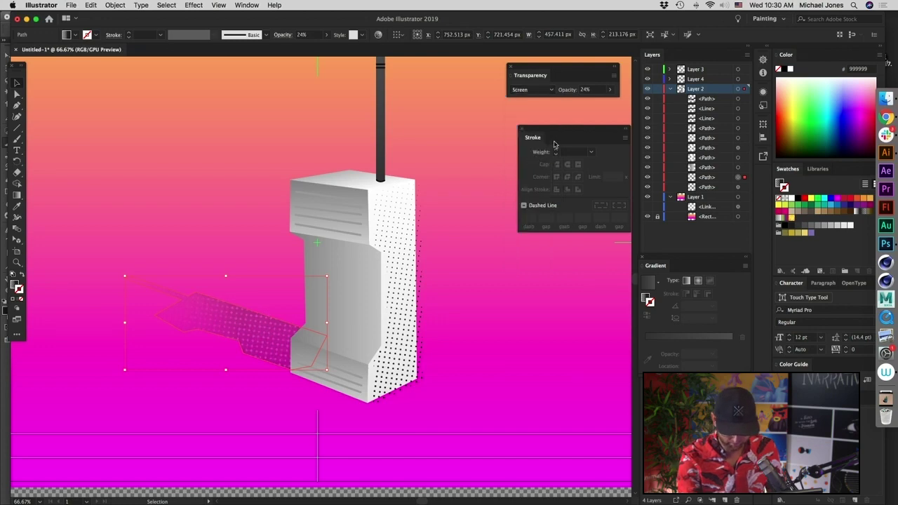
left_click(326, 37)
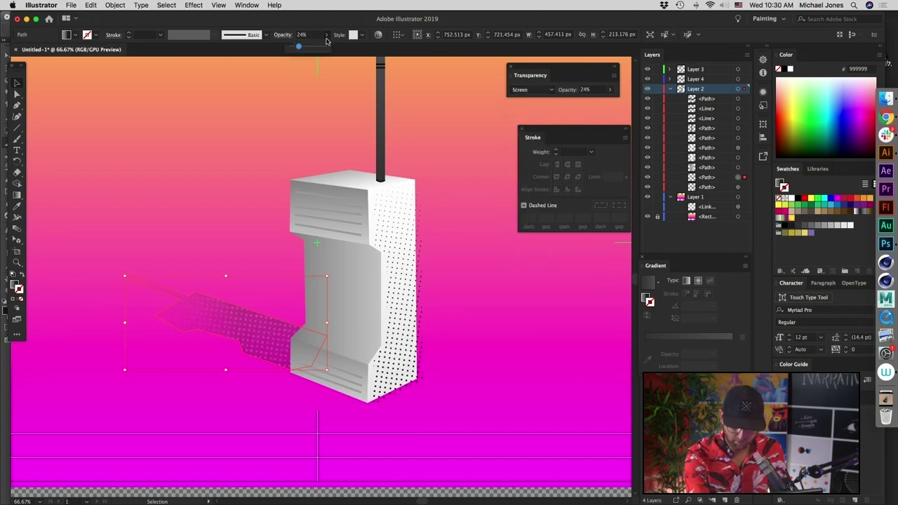
left_click_drag(298, 49, 290, 49)
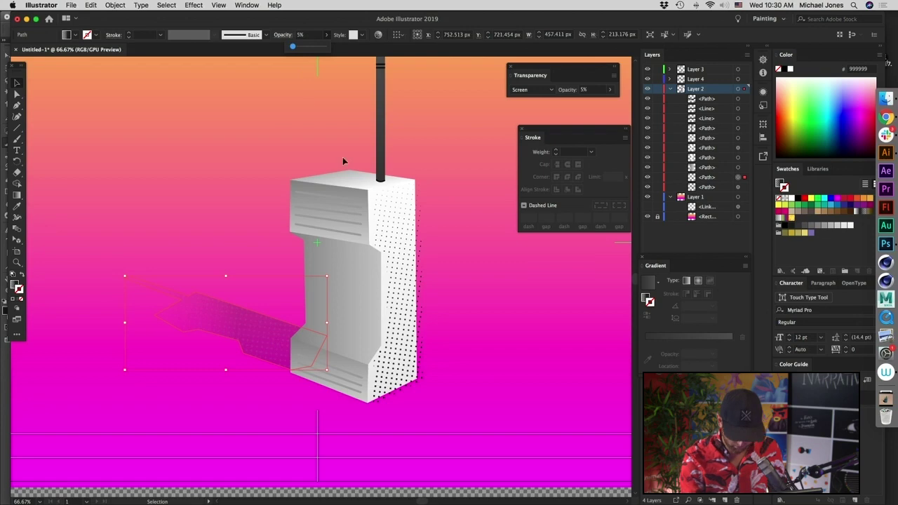
left_click(501, 321)
key("super+minus")
key("super+minus")
key("super+equal")
key("super+equal")
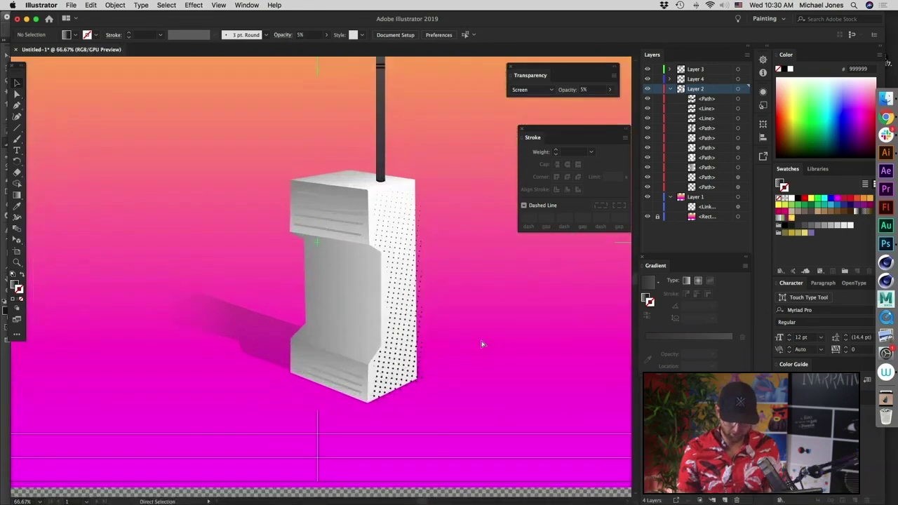
left_click_drag(490, 346, 497, 341)
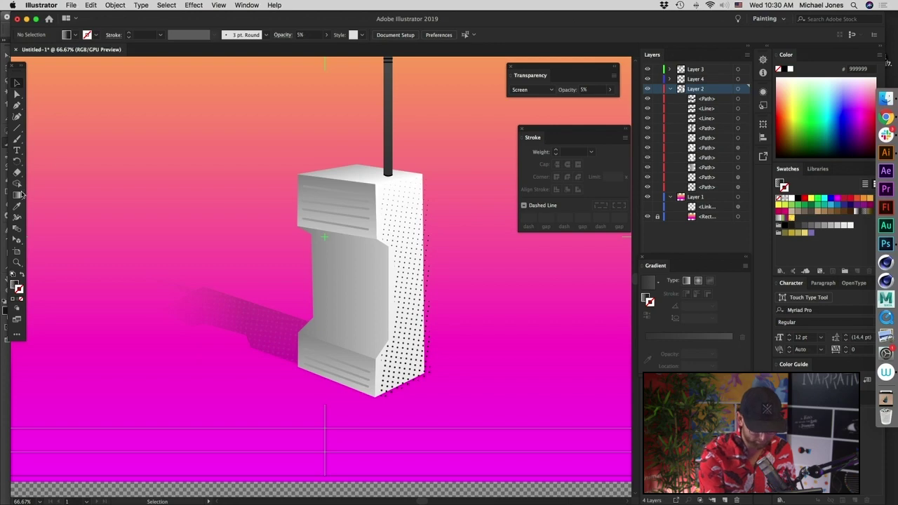
- Draw a rectangle about 151 by 49 px across the upper part of the column's recessed front face
left_click(19, 129)
left_click(64, 127)
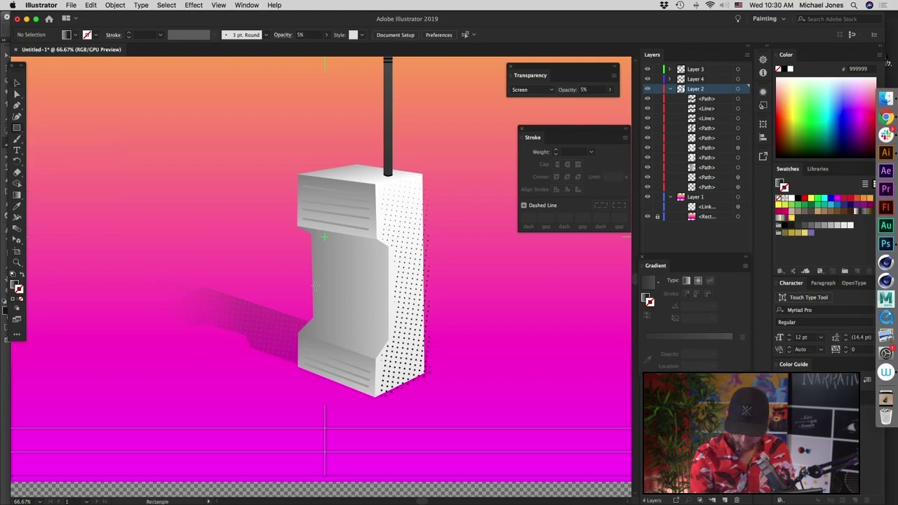
left_click_drag(324, 250, 385, 265)
key("super+equal")
key("super+equal")
left_click_drag(489, 392, 507, 326)
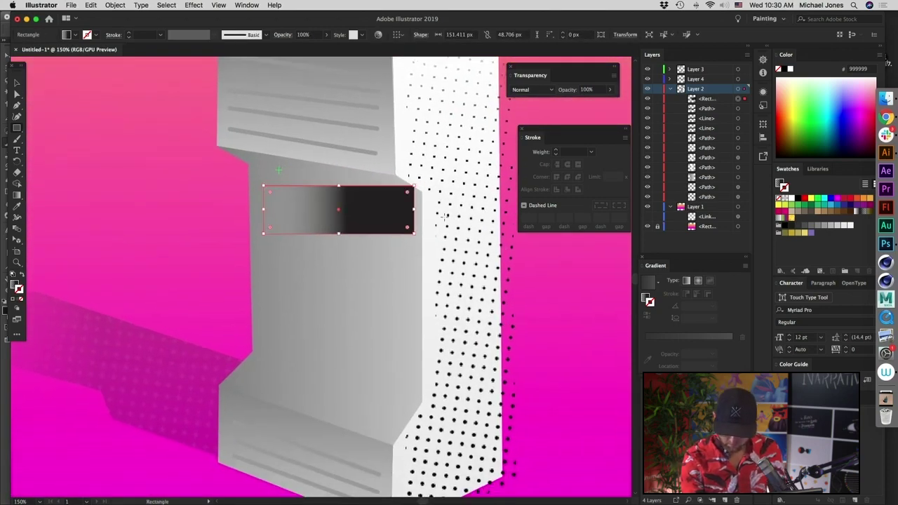
- Slant the rectangle by lowering its right edge, shift it slightly up and left, and move its left edge inward and down
key("a")
left_click(413, 235)
left_click(414, 186, "shift")
left_click_drag(413, 187, 413, 226)
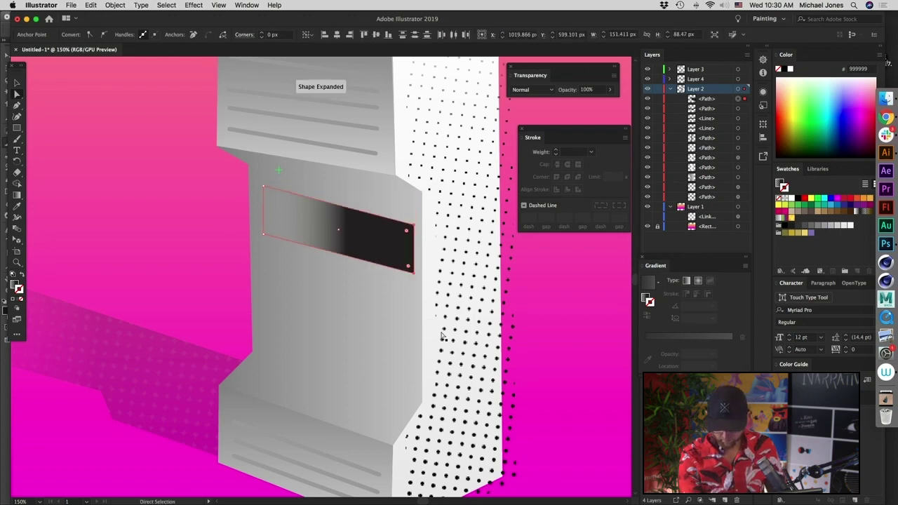
left_click(394, 244)
left_click_drag(394, 252, 389, 244)
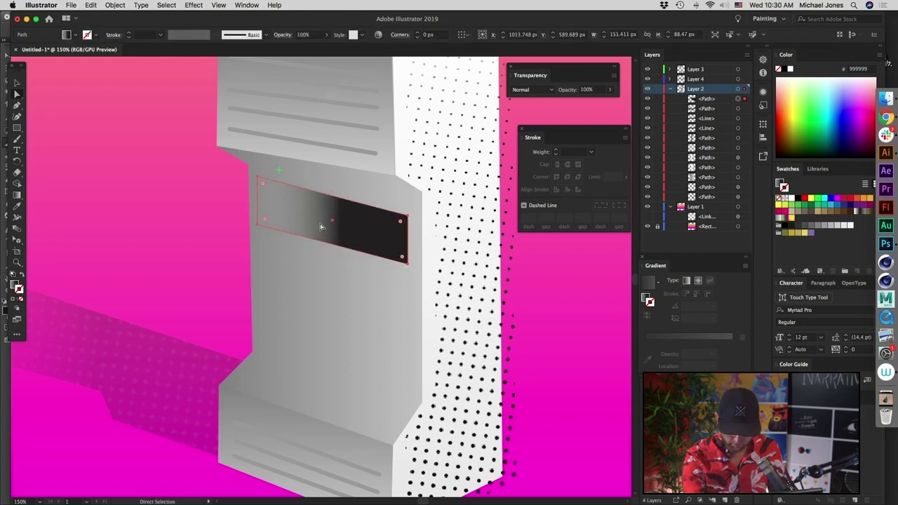
left_click(258, 224, "shift")
left_click_drag(258, 225, 267, 245)
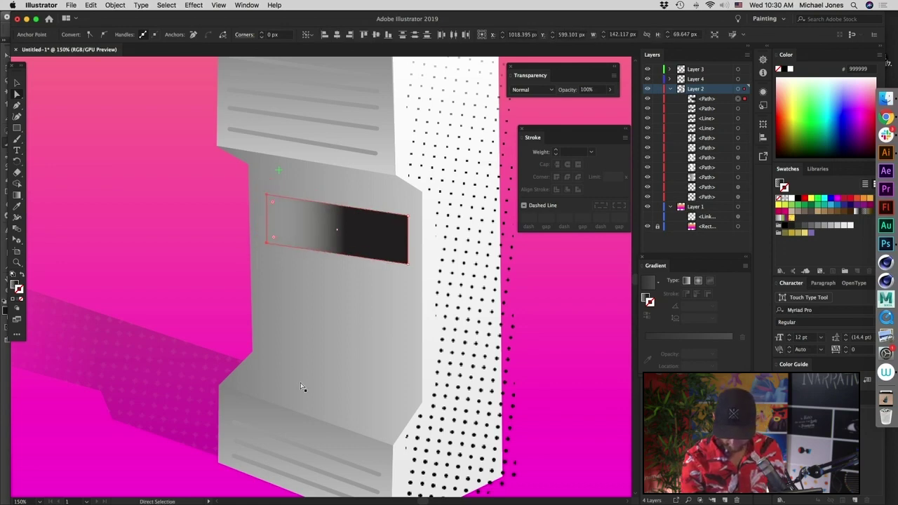
left_click(213, 256)
left_click(269, 244)
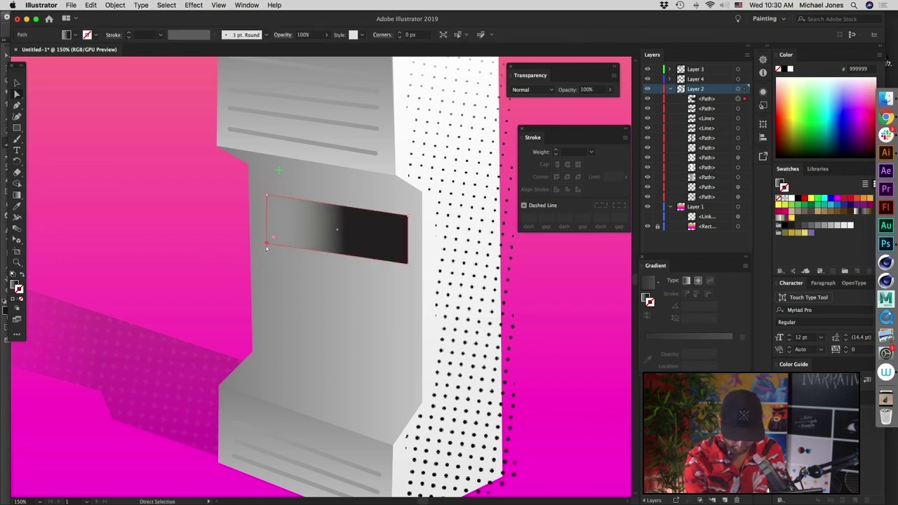
- Stretch the slanted shape's corner points into a tall inset panel that fits the recessed front face with an even margin
left_click_drag(411, 266, 428, 394)
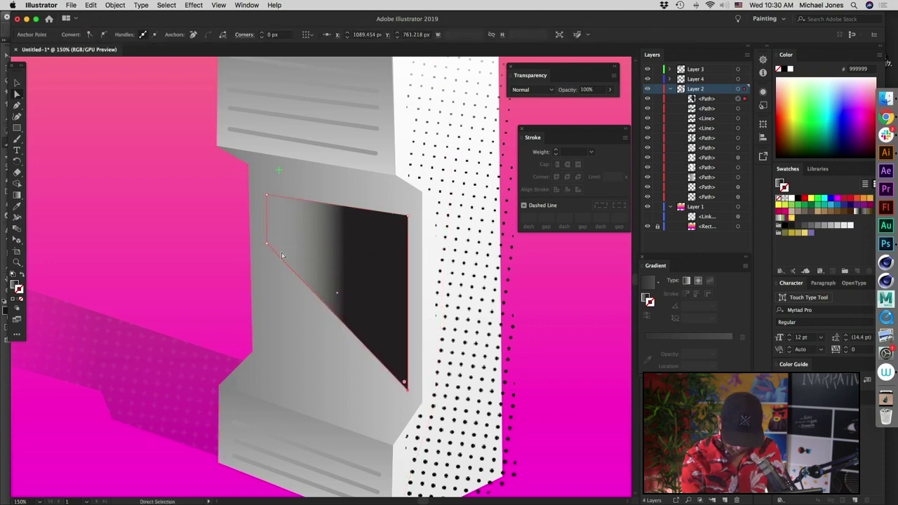
left_click_drag(267, 244, 281, 347)
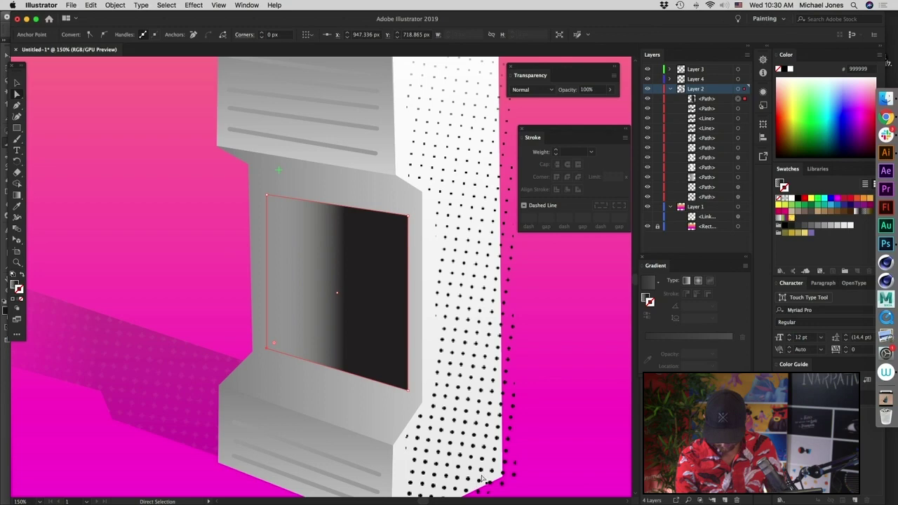
left_click_drag(408, 215, 408, 201)
left_click_drag(267, 197, 257, 174)
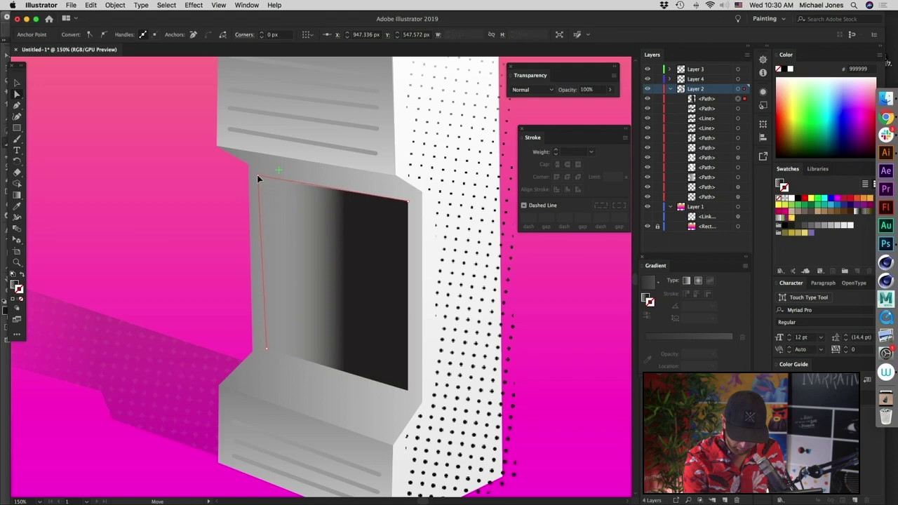
left_click_drag(269, 351, 260, 346)
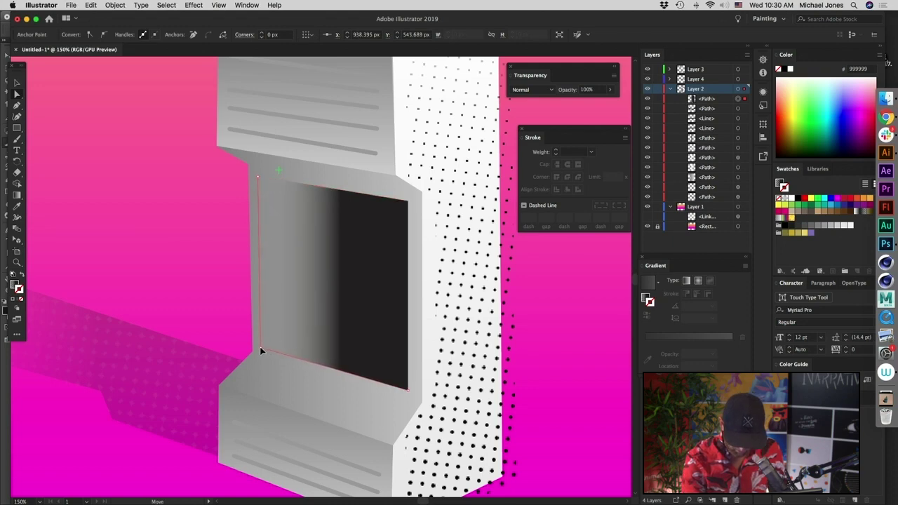
- Center-align the inset panel's two left anchor points horizontally to make that edge vertical
left_click(258, 176, "shift")
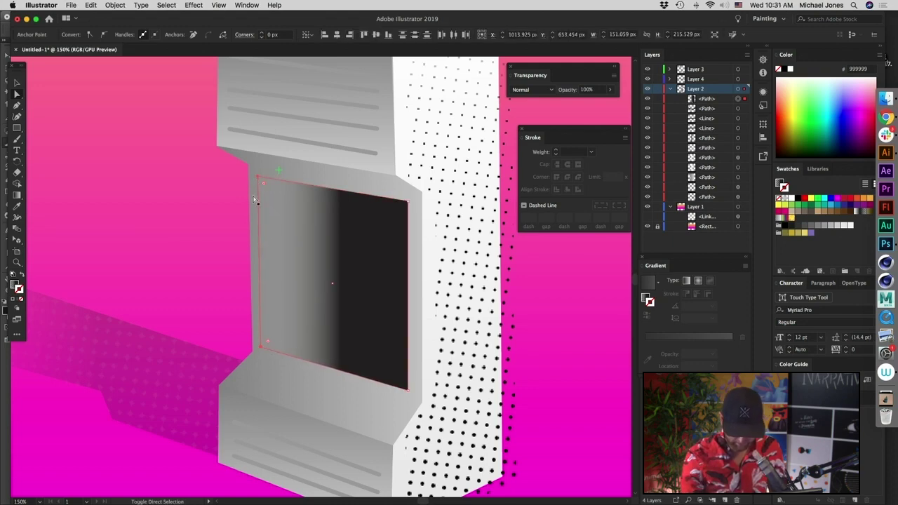
left_click(762, 138)
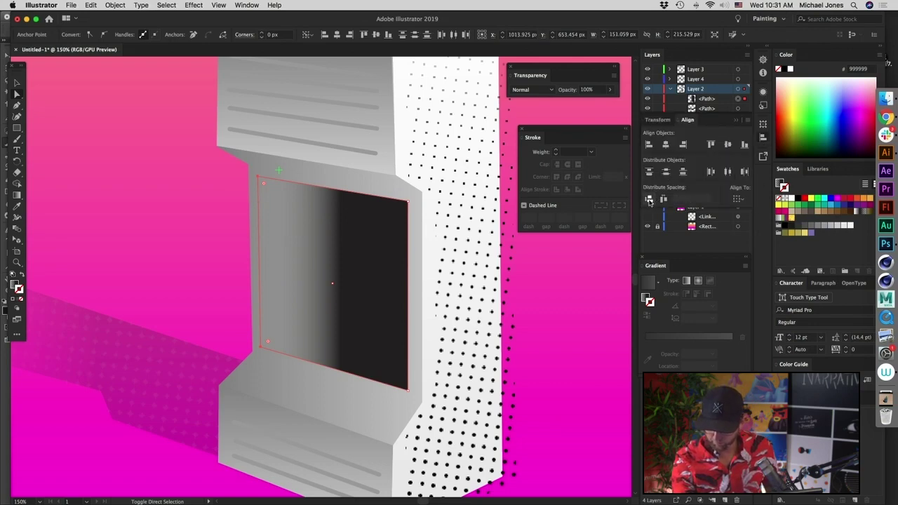
left_click(666, 146)
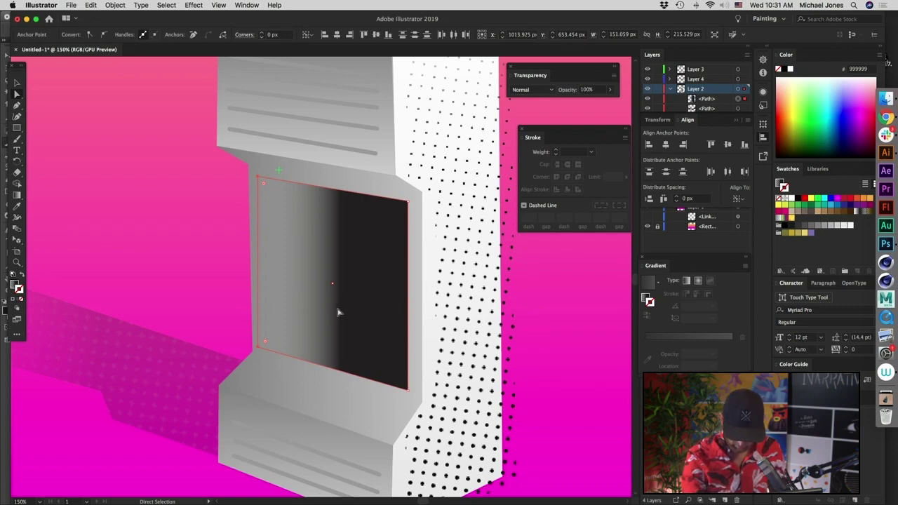
- Left-align the two anchor points on the recessed face's outer left edge so that edge becomes vertical
left_click(254, 353)
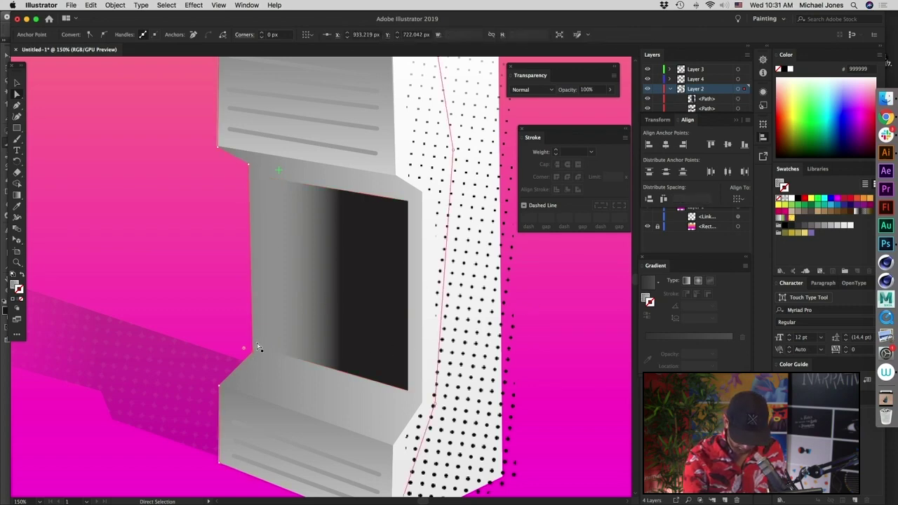
left_click(247, 163, "shift")
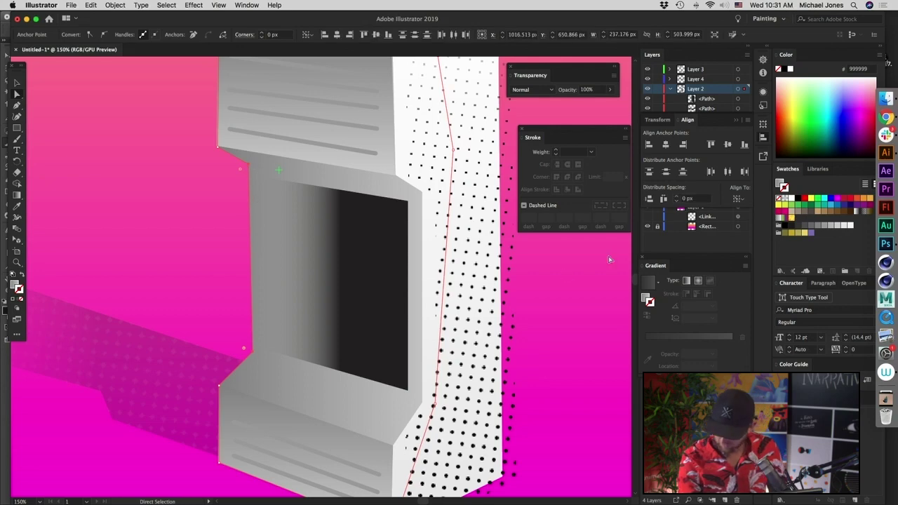
left_click(652, 146)
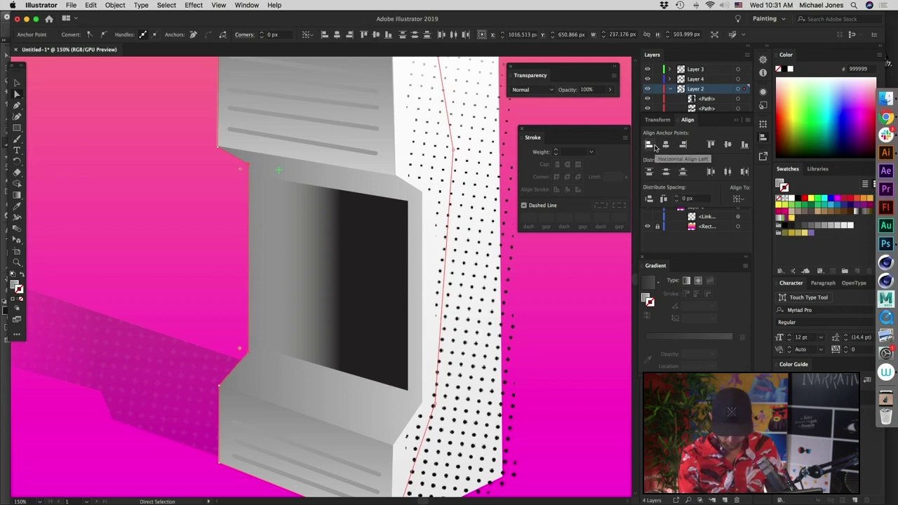
- Float the Gradient panel beside the artwork and fill the inset panel with the gray gradient sampled from the upper front block
key("v")
left_click(383, 304)
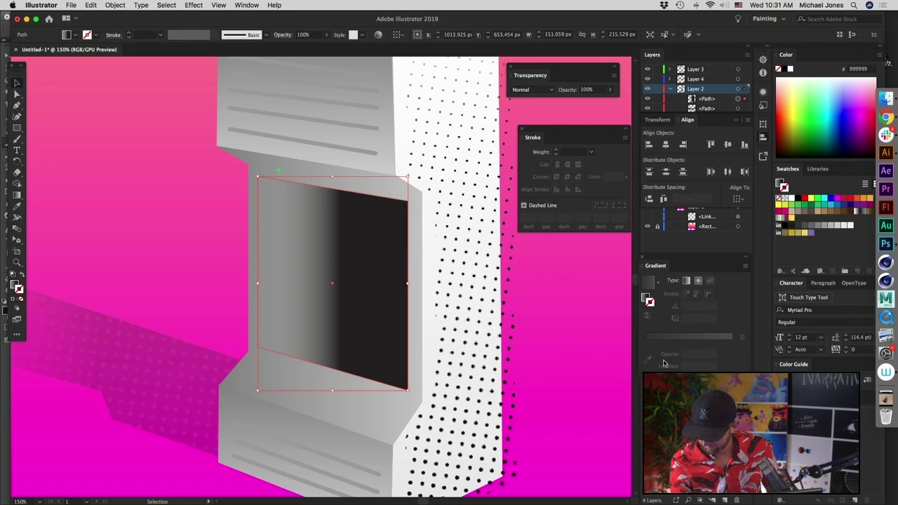
left_click_drag(670, 262, 541, 256)
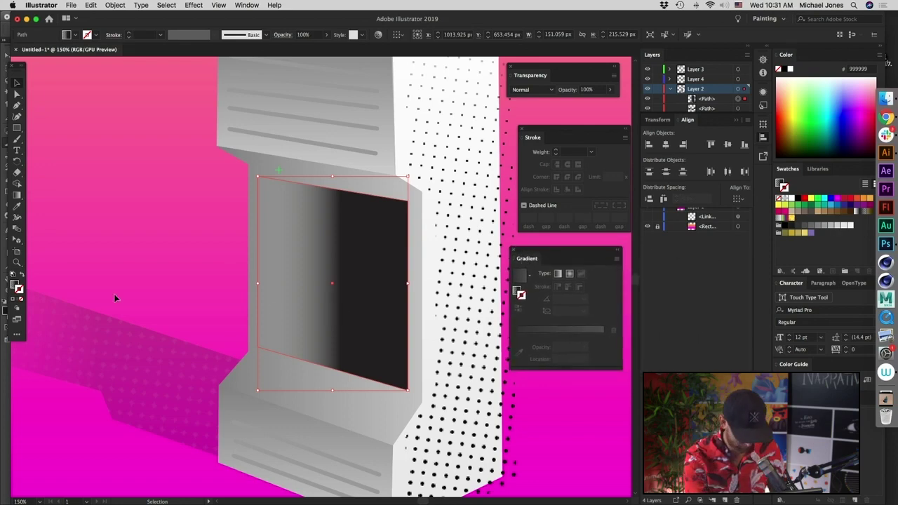
key("i")
left_click(377, 139)
key("v")
left_click(211, 457)
- Fine-tune the inset panel's upper-right corner point to follow the slant of the recessed face
key("super+minus")
key("super+minus")
key("super+minus")
key("super+minus")
key("a")
key("super+plus")
key("super+plus")
key("super+plus")
key("super+plus")
key("super+plus")
left_click_drag(391, 355, 381, 322)
left_click_drag(428, 144, 427, 151)
left_click_drag(467, 372, 462, 362)
left_click_drag(423, 145, 422, 142)
left_click_drag(447, 225, 443, 257)
left_click_drag(417, 173, 417, 168)
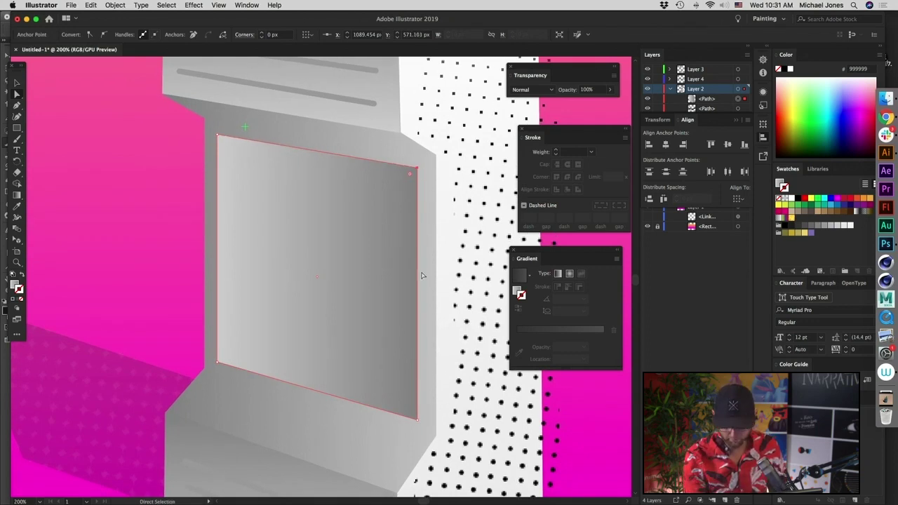
- Adjust the inset panel's lower-right corner slightly downward and deselect the panel
scroll(410, 244, "down", 5)
left_click(461, 312)
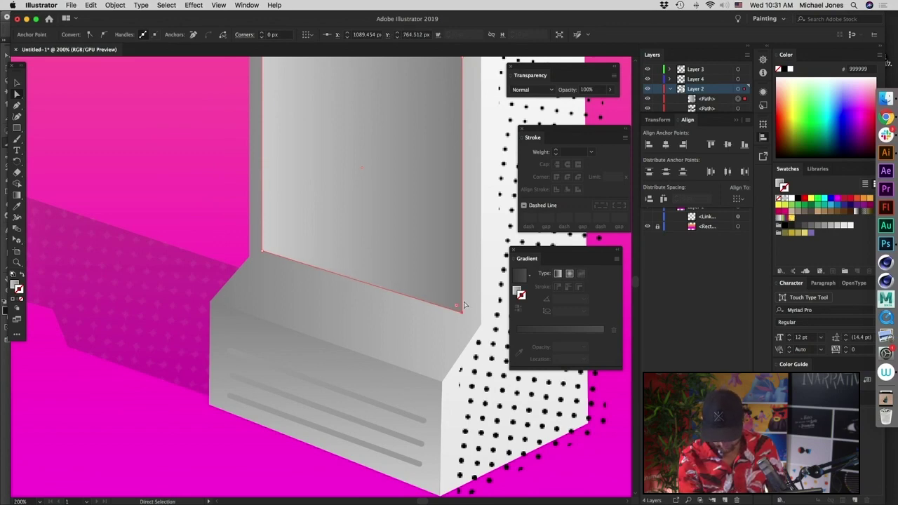
left_click_drag(459, 417, 323, 374)
left_click(505, 424)
key("super+minus")
key("super+minus")
key("super+minus")
key("super+minus")
key("super+minus")
key("super+minus")
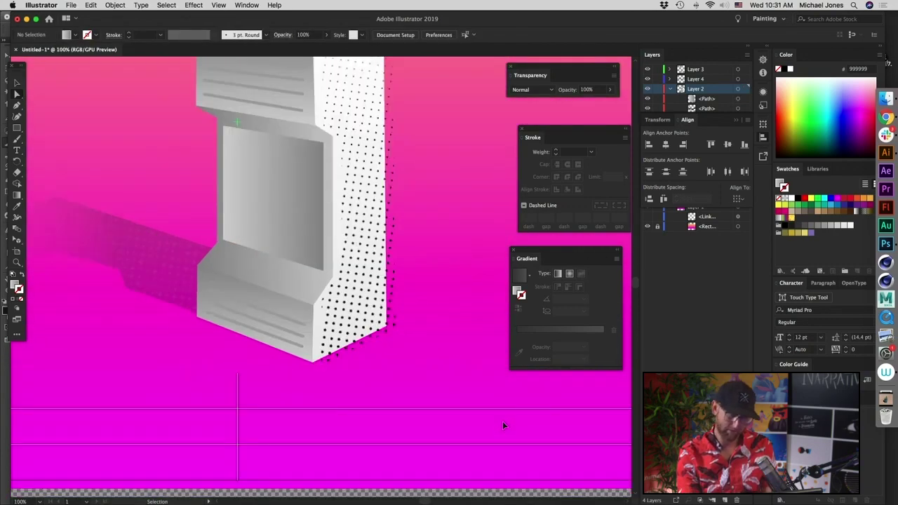
key("a")
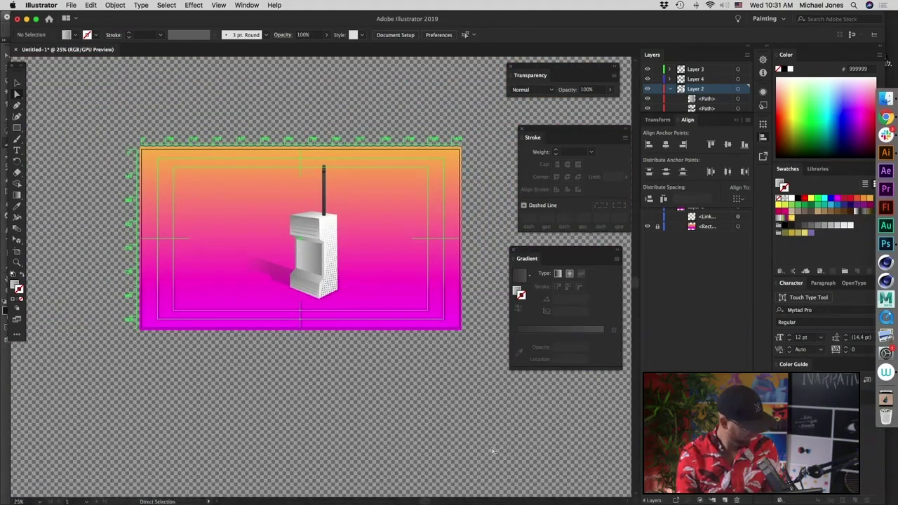
key("super+equal")
key("super+equal")
- Switch to Chrome to check the YouTube live chat, minimize the browser window and return to Illustrator
key("super+Tab")
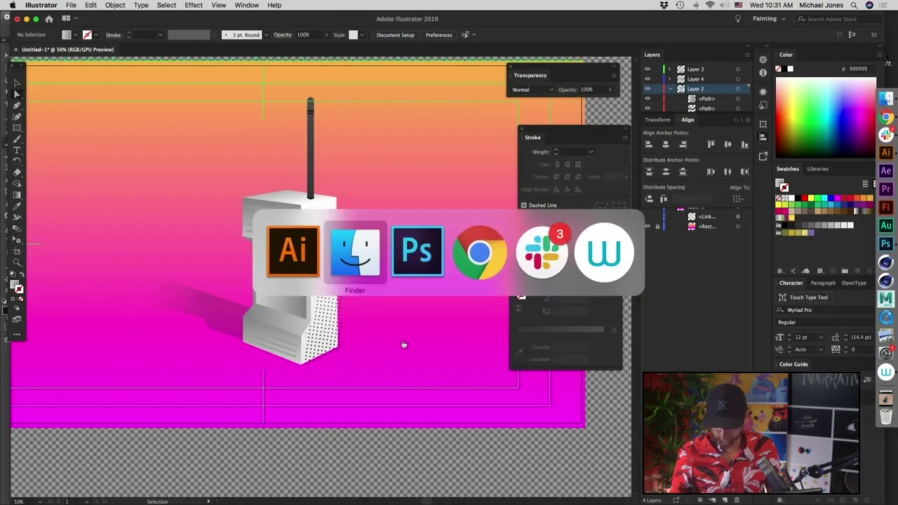
key("super+Tab")
key("super+Tab")
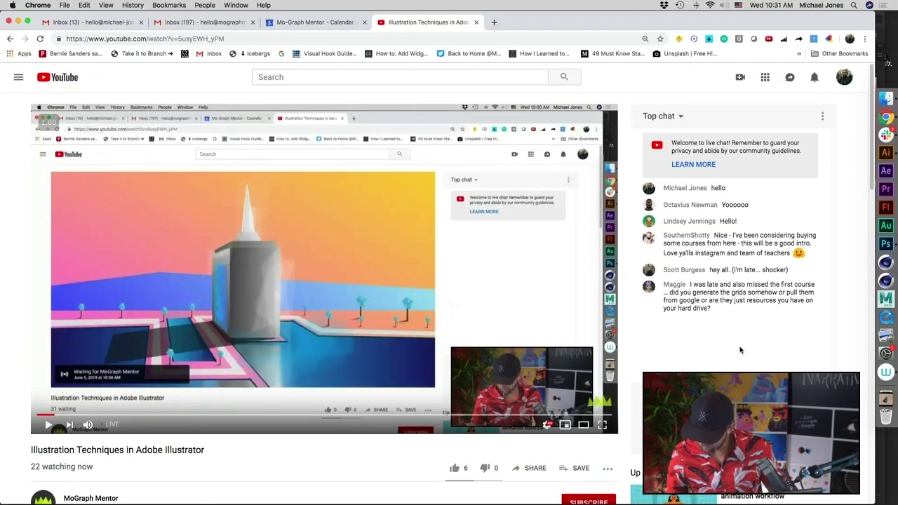
left_click(17, 22)
left_click(418, 261)
scroll(419, 260, "left", 2)
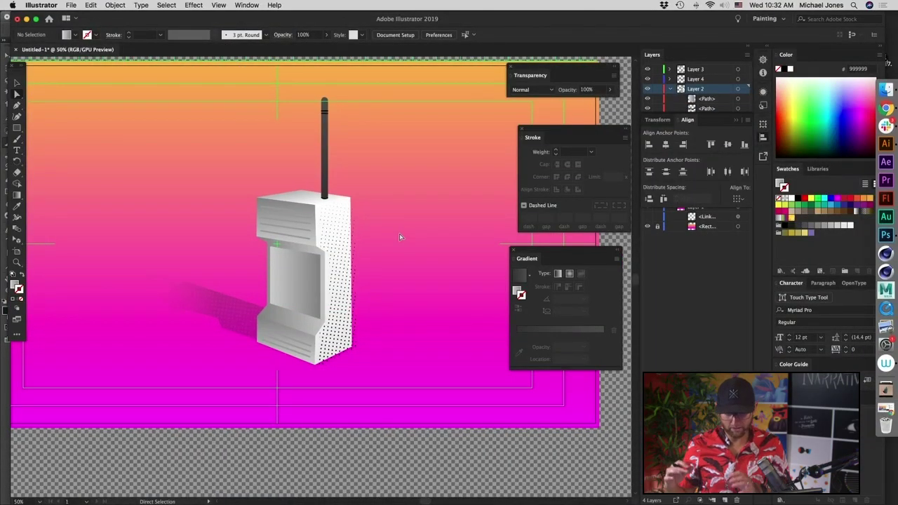
- Examine the column and its inset panel at several magnifications
key("super+=")
left_click_drag(414, 334, 451, 295)
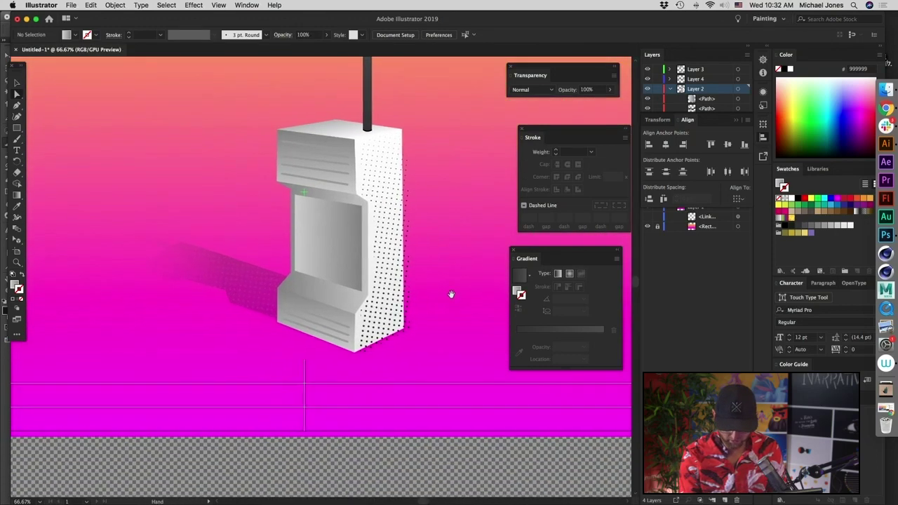
key("super+=")
left_click_drag(470, 379, 452, 385)
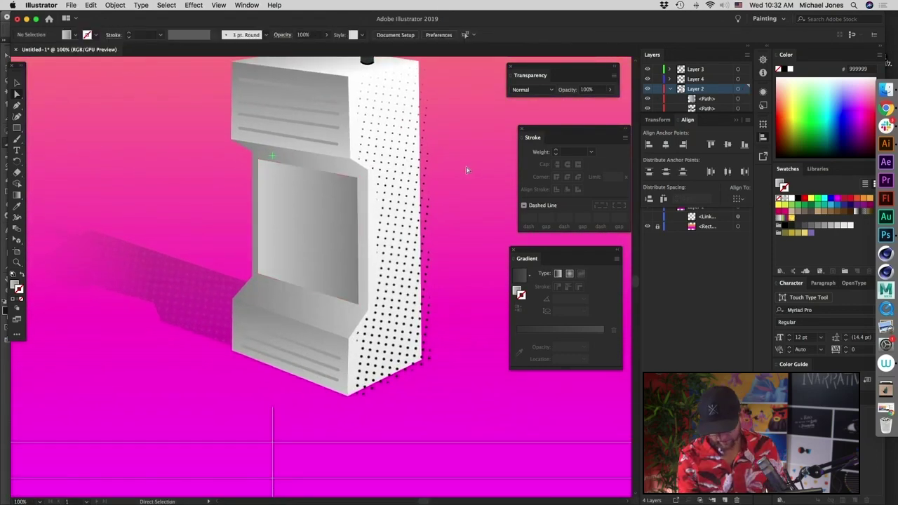
key("super+-")
key("super+-")
key("super+-")
key("super+=")
key("super+=")
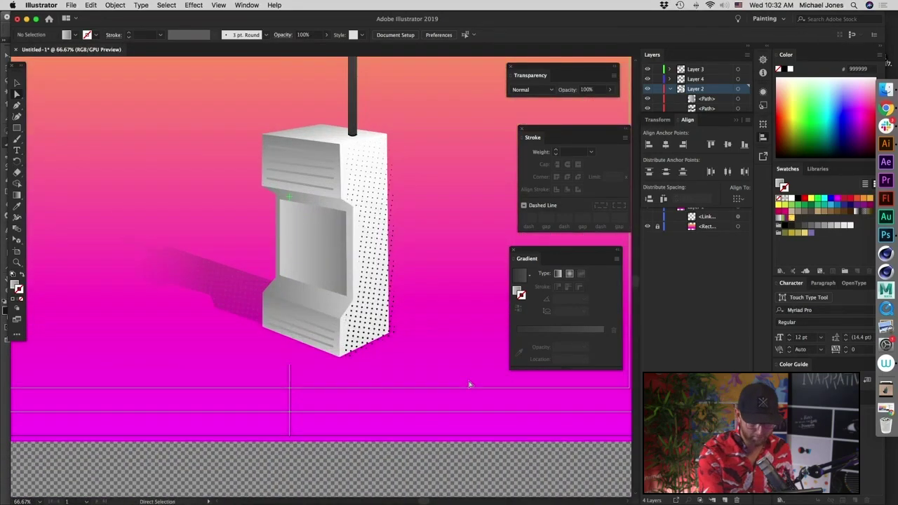
- Draw a slanted 1 pt gray line about 152 px wide across the upper part of the inset panel with the Line Segment tool
left_click_drag(20, 129, 59, 173)
key("super+=")
key("super+=")
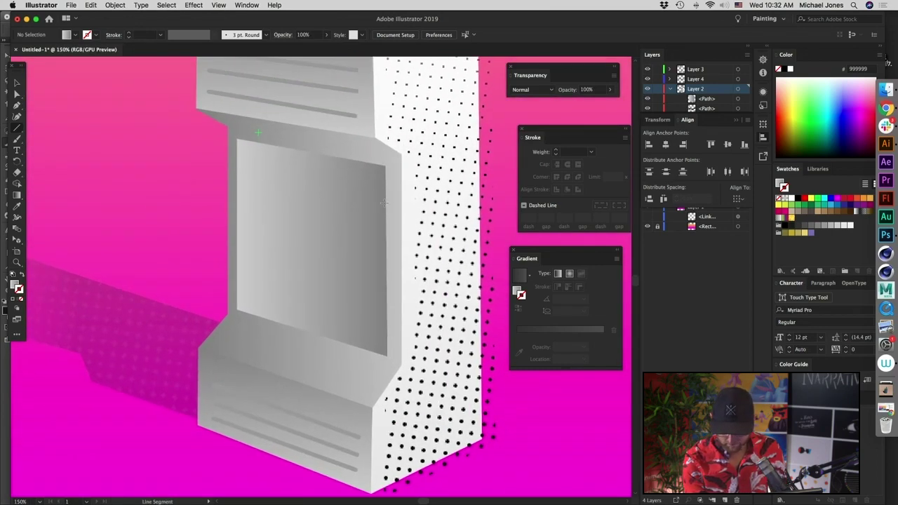
left_click_drag(385, 202, 235, 175)
left_click_drag(463, 292, 463, 287)
left_click_drag(725, 99, 728, 78)
left_click(19, 291)
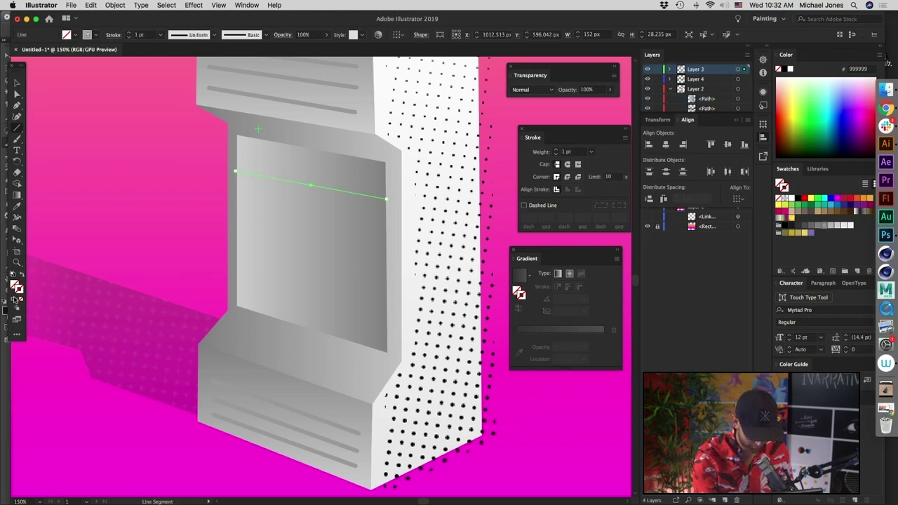
key("v")
left_click(520, 405)
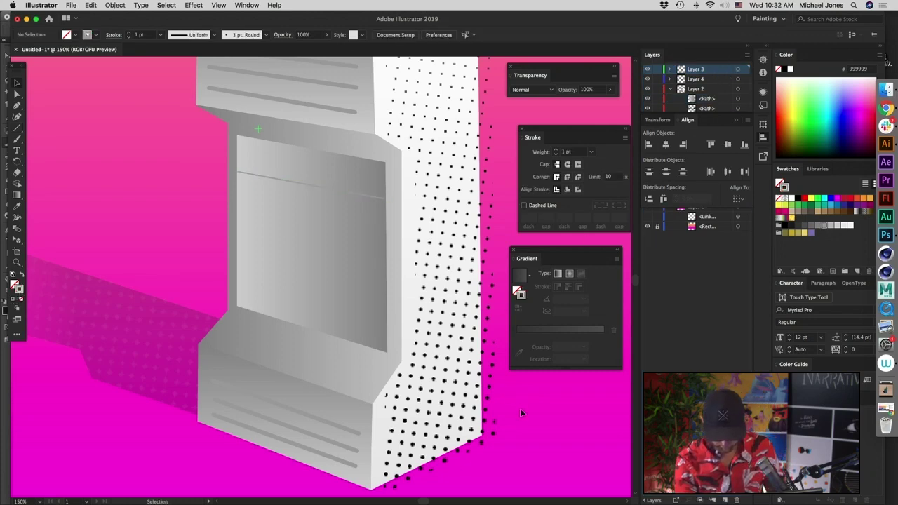
- Select the new line and inspect how its left end meets the edge of the inset panel
left_click(372, 201)
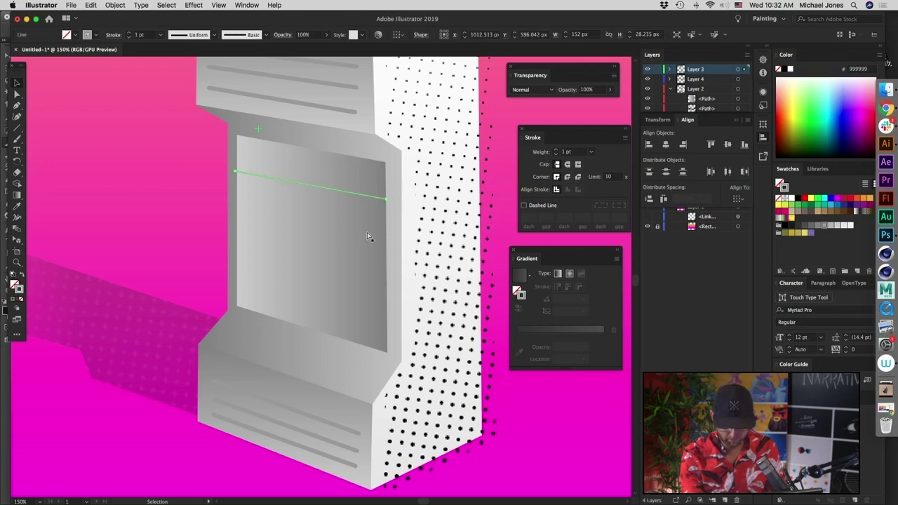
key("super+equal")
key("a")
left_click(230, 293)
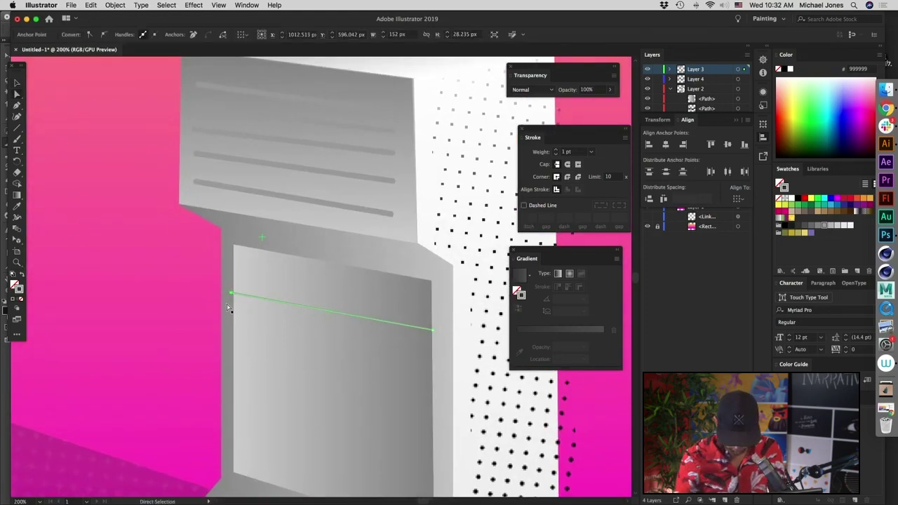
key("v")
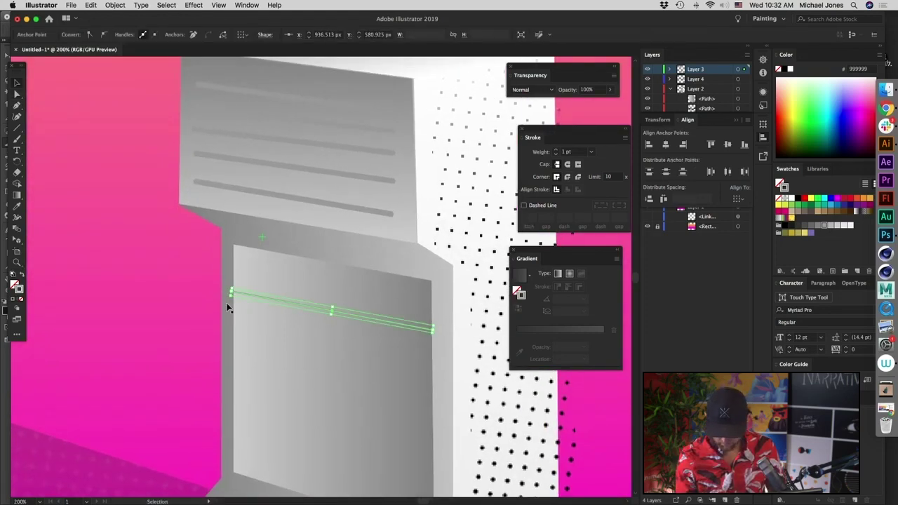
left_click_drag(374, 413, 319, 272)
left_click(562, 428)
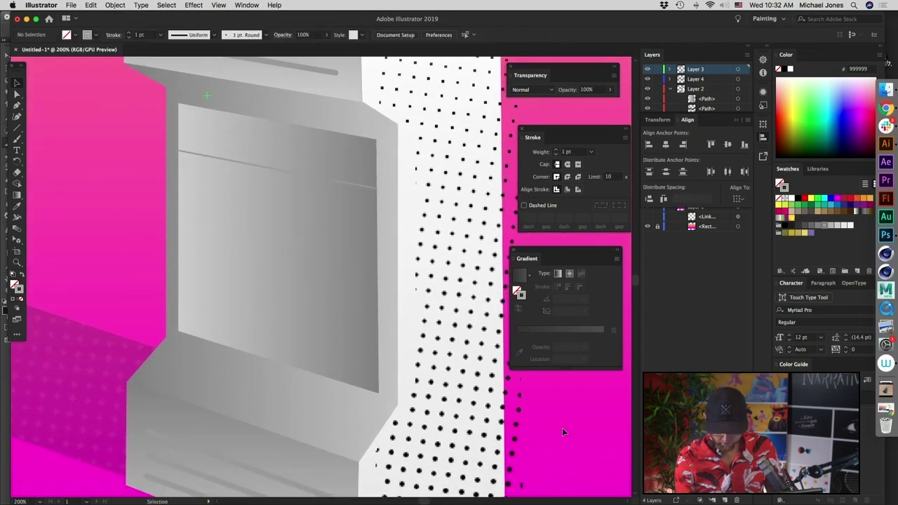
- Nudge the inset panel slightly to the left on the recessed face
left_click(352, 312)
key("shift+Left")
key("shift+Left")
key("shift+Left")
key("shift+Right")
key("shift+Right")
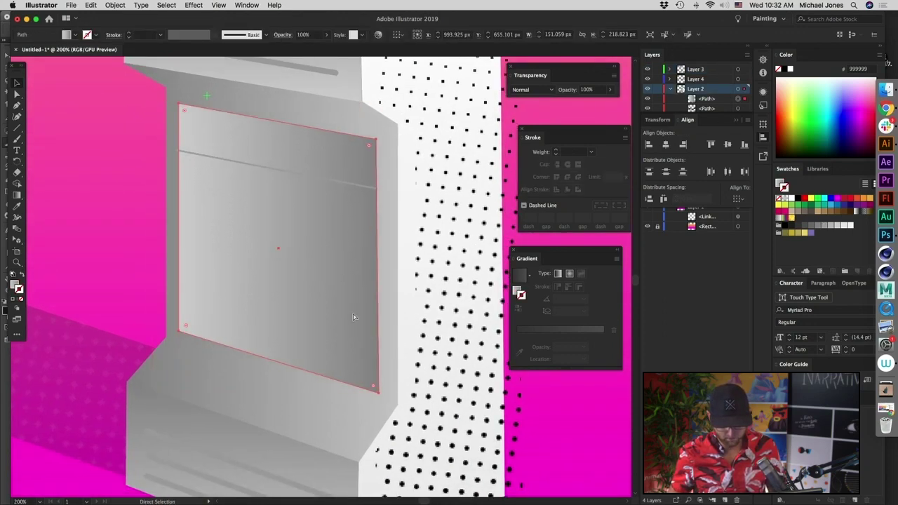
key("Left")
key("Left")
- Draw a narrow four-cornered side strip along the inset panel's right edge with the Pen tool
key("p")
left_click(379, 139)
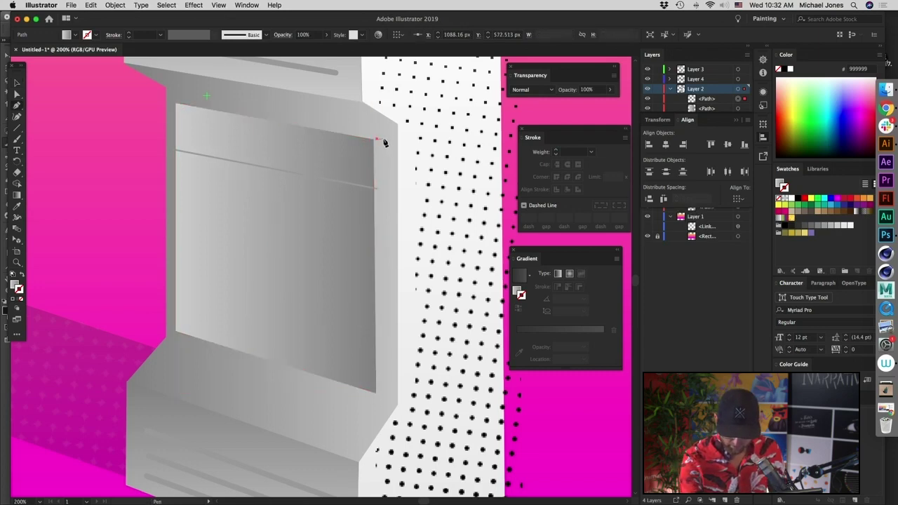
left_click(385, 393)
left_click(377, 394)
left_click(380, 140)
- Shift the side strip's upper-left corner about 3 px left to meet the inset panel's corner, and deselect the strip
key("a")
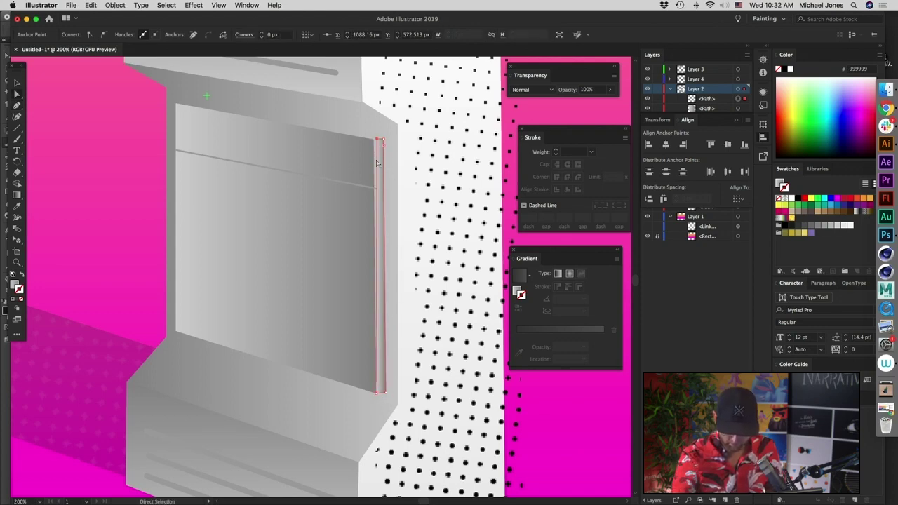
key("Left")
key("Left")
key("Left")
key("Left")
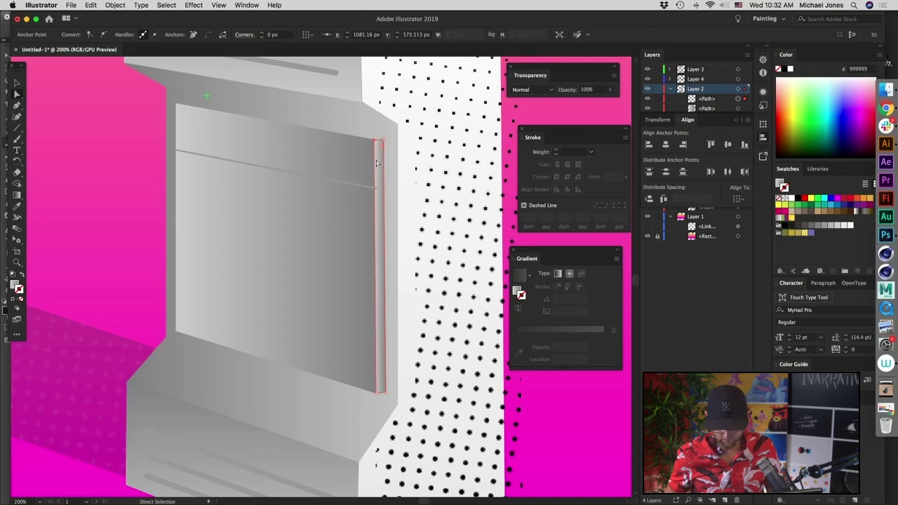
left_click(567, 413)
key("super+minus")
key("super+minus")
key("super+minus")
key("super+minus")
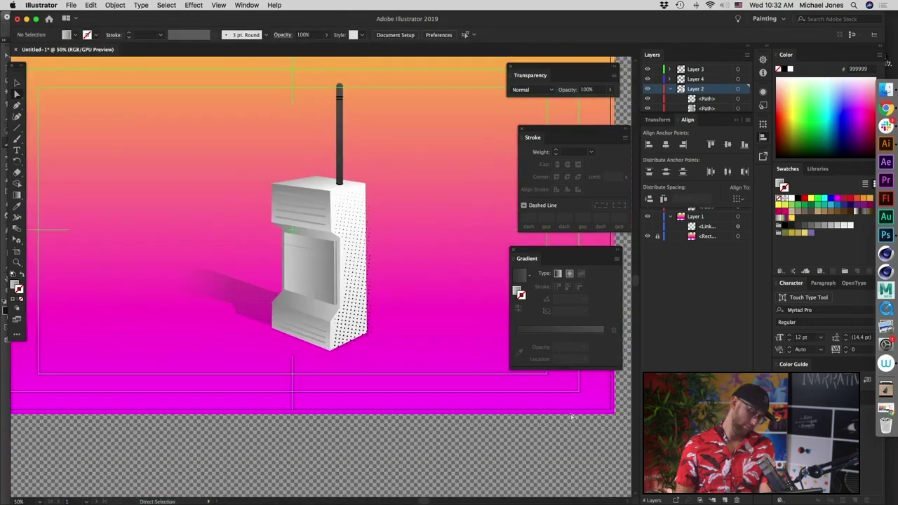
- Lower the side strip's upper-right corner slightly to slant its top end
key("super+plus")
key("super+plus")
key("super+plus")
key("super+plus")
key("super+plus")
key("super+plus")
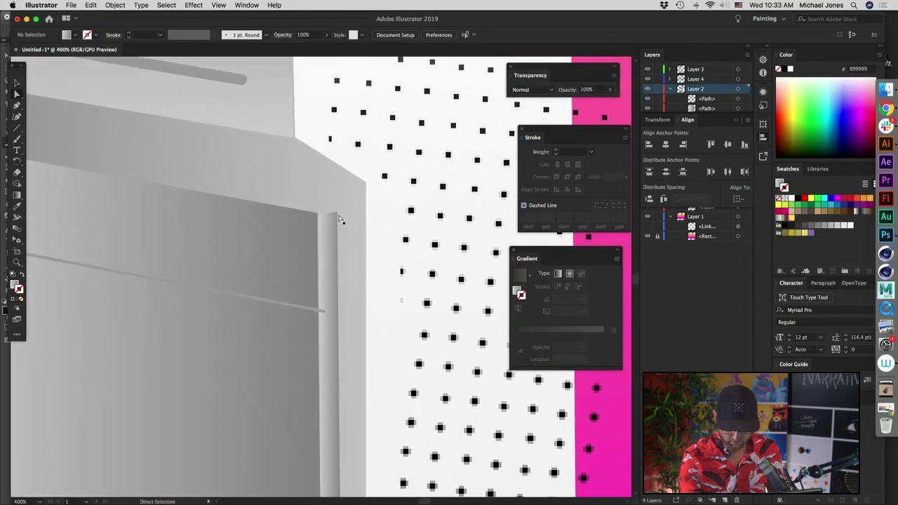
left_click_drag(338, 212, 339, 225)
left_click(420, 328)
- Raise the side strip's lower-right corner slightly to slant its bottom end, and deselect the strip
key("super+minus")
key("super+minus")
key("super+minus")
key("super+minus")
key("super+plus")
key("super+plus")
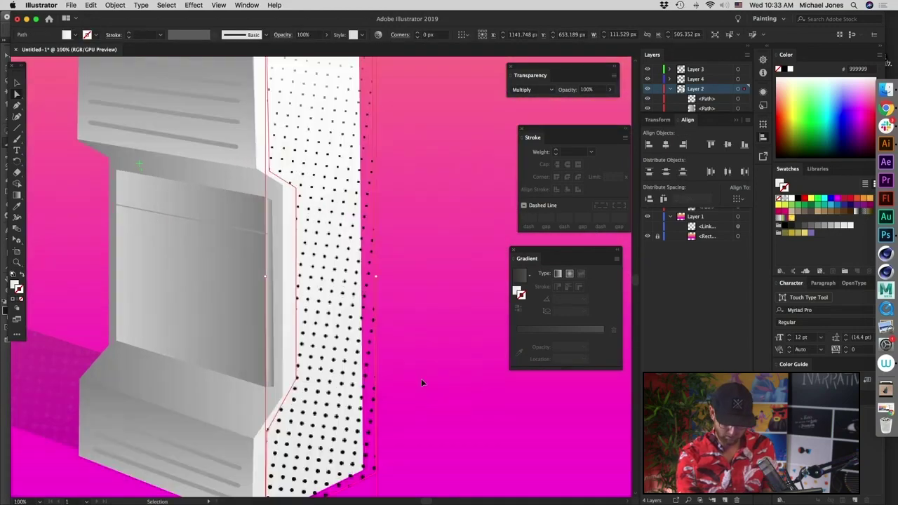
left_click_drag(409, 421, 491, 272)
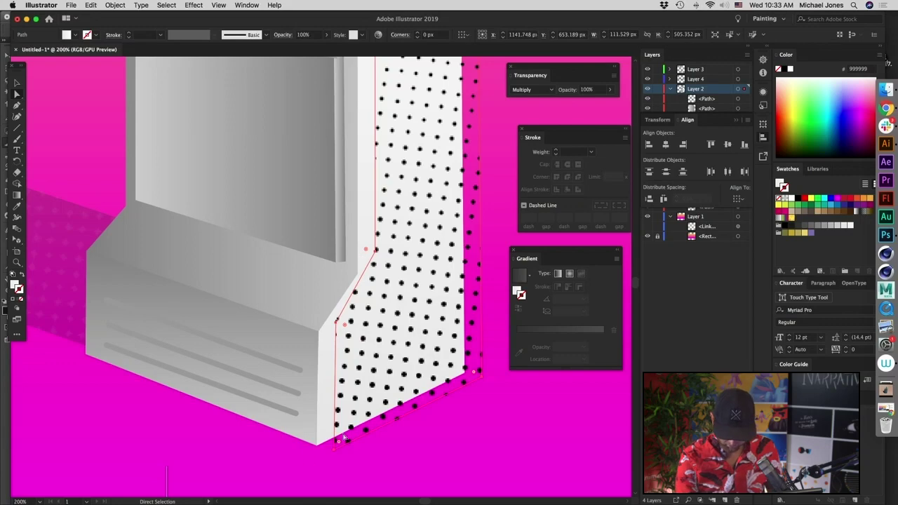
left_click(337, 262)
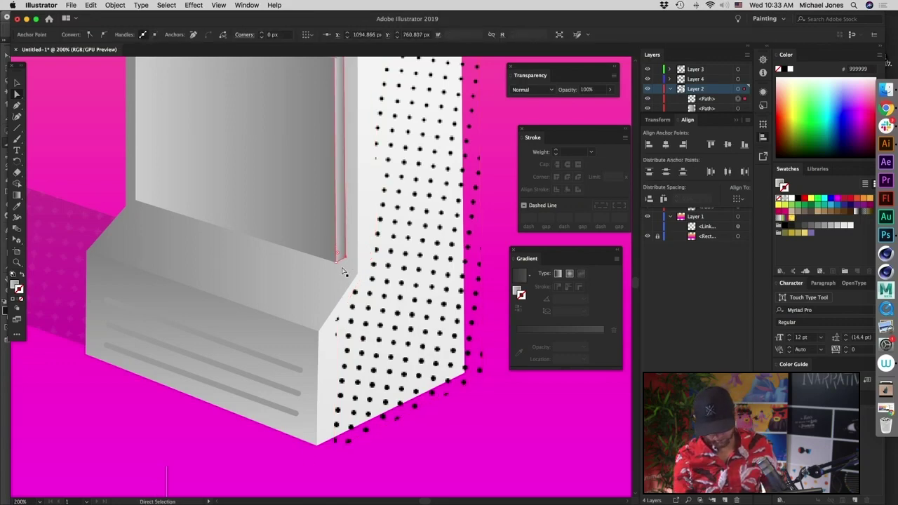
left_click(482, 409)
key("super+minus")
key("super+minus")
key("super+minus")
key("super+minus")
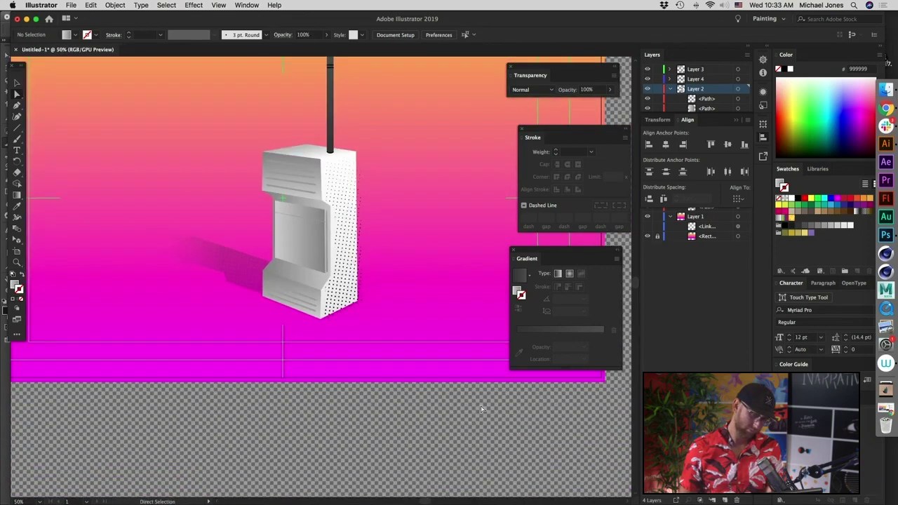
- Pull the panel line's right end back to the panel's right edge and set its stroke to light gray e6e6e6
key("super+plus")
key("super+plus")
key("super+plus")
key("super+plus")
left_click_drag(352, 215, 412, 430)
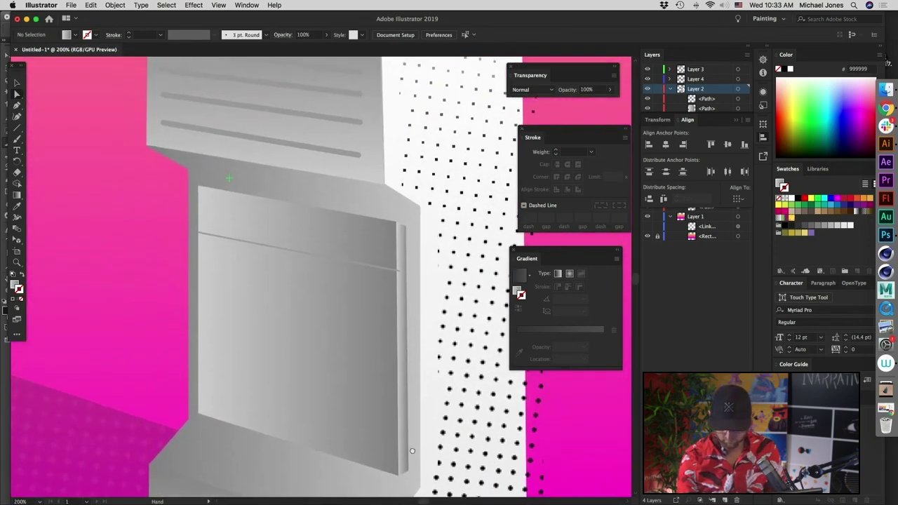
left_click(370, 263)
left_click(399, 267)
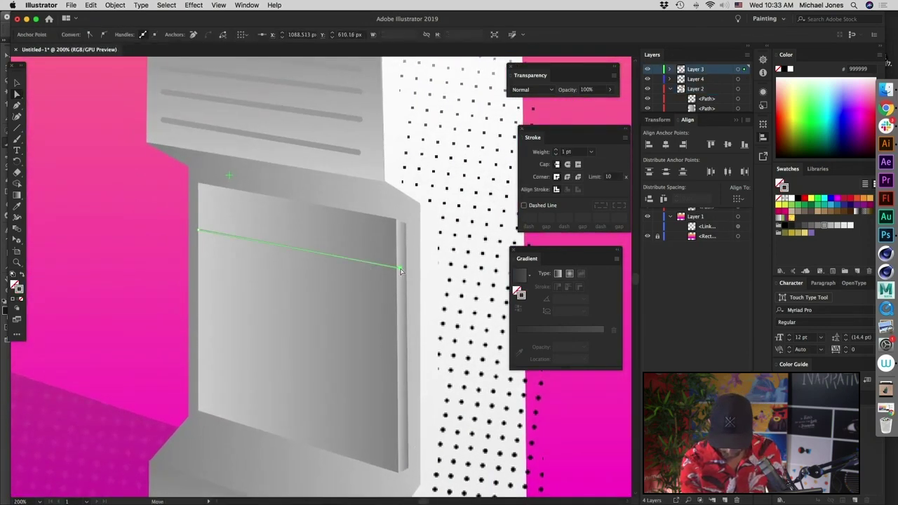
left_click_drag(397, 270, 395, 267)
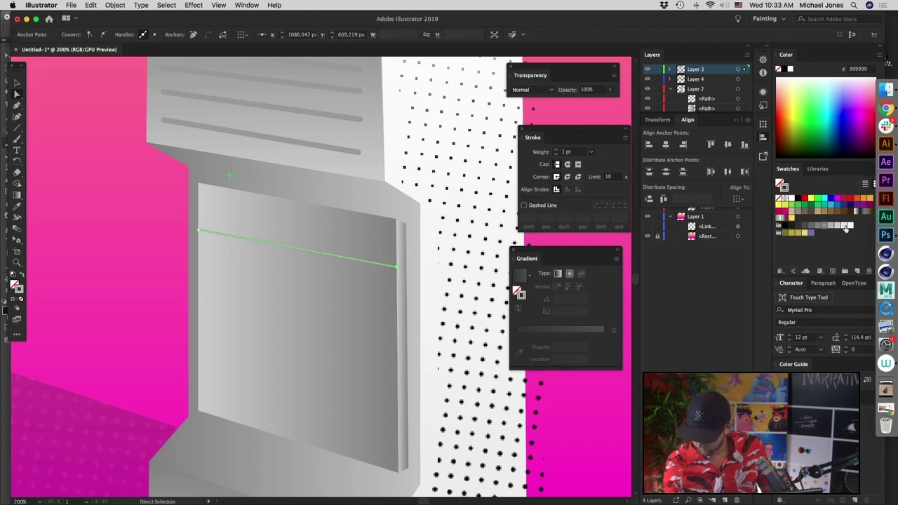
key("v")
left_click(601, 435)
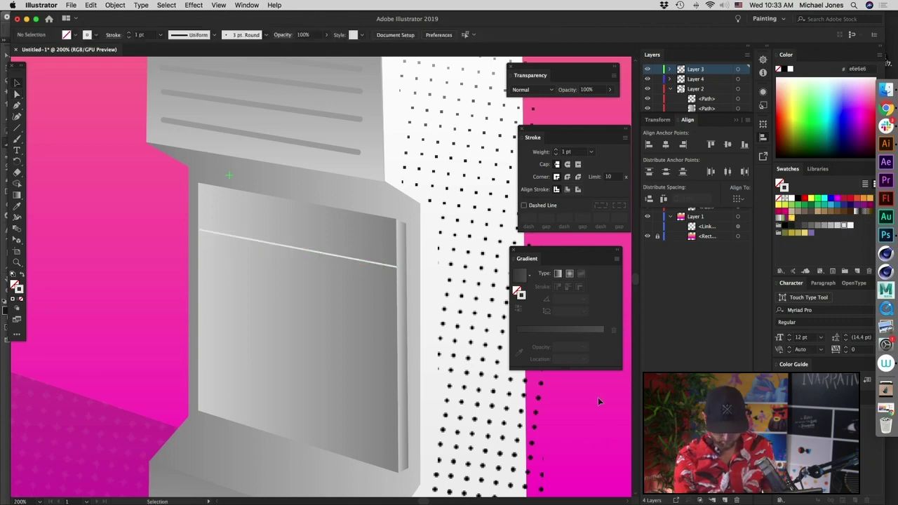
- Duplicate the light line downward to make three more lines across the inset panel, placing the last copy near its lower edge
key("super+plus")
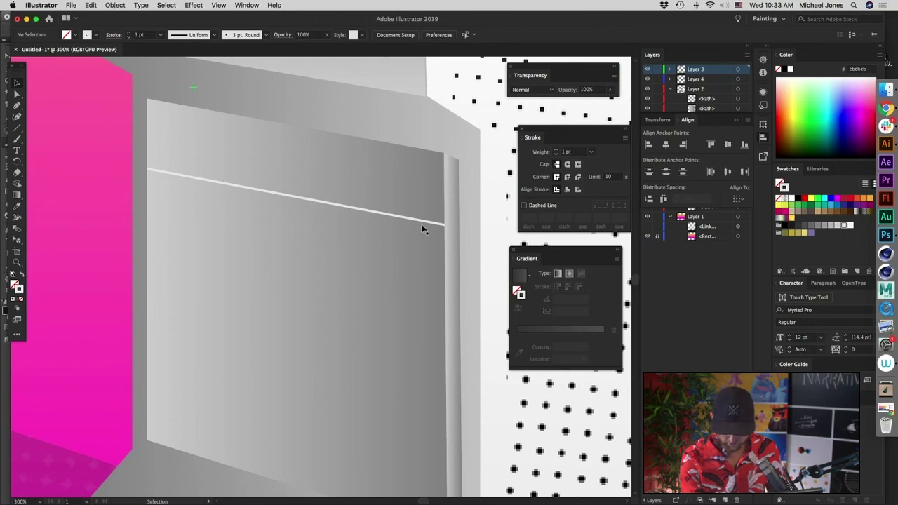
left_click(403, 218)
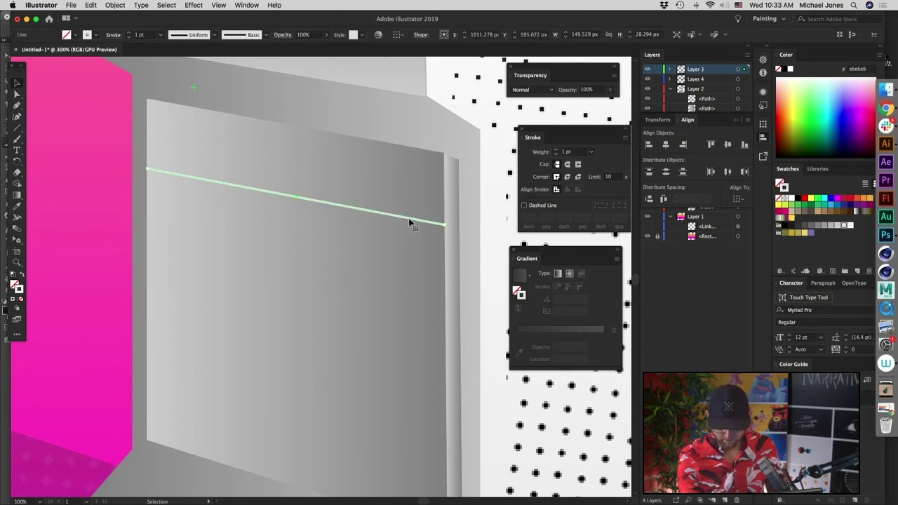
left_click_drag(409, 220, 397, 449, "alt")
left_click_drag(442, 411, 456, 270)
mouse_move(425, 314)
left_mouse_down("shift")
mouse_move(433, 292)
mouse_move(430, 335)
mouse_move(436, 312)
mouse_move(436, 326)
left_mouse_up("shift")
key("Up")
key("Left")
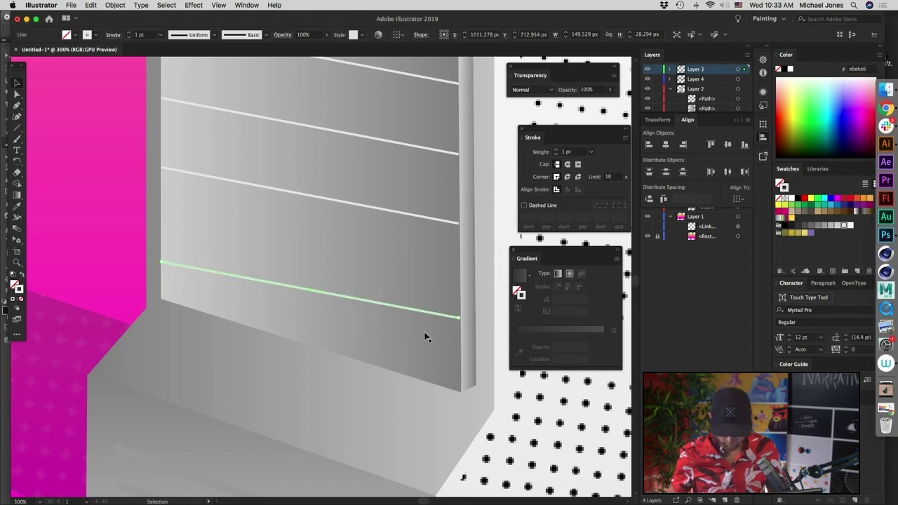
- Raise the left end of the lowest panel line to match the slant of the panel's bottom edge
key("a")
left_click(161, 262)
key("Up")
key("Up")
key("Up")
key("Up")
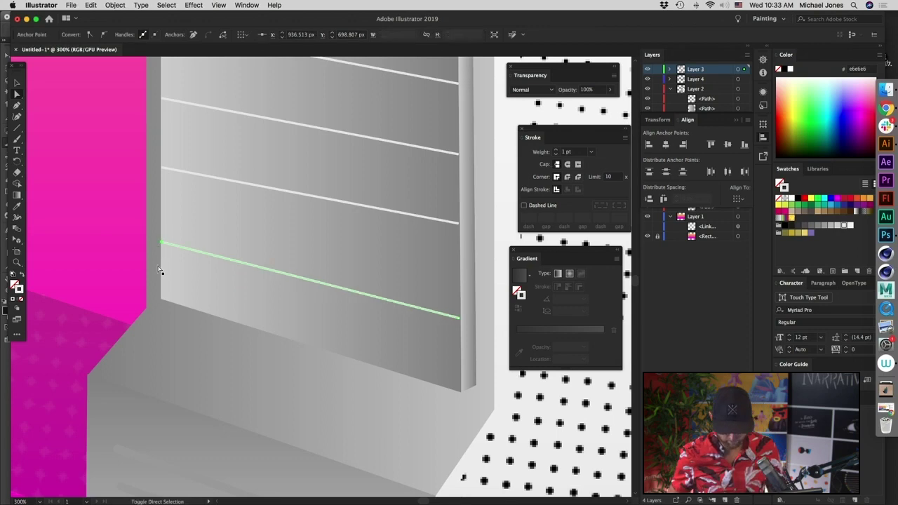
key("Down")
key("Down")
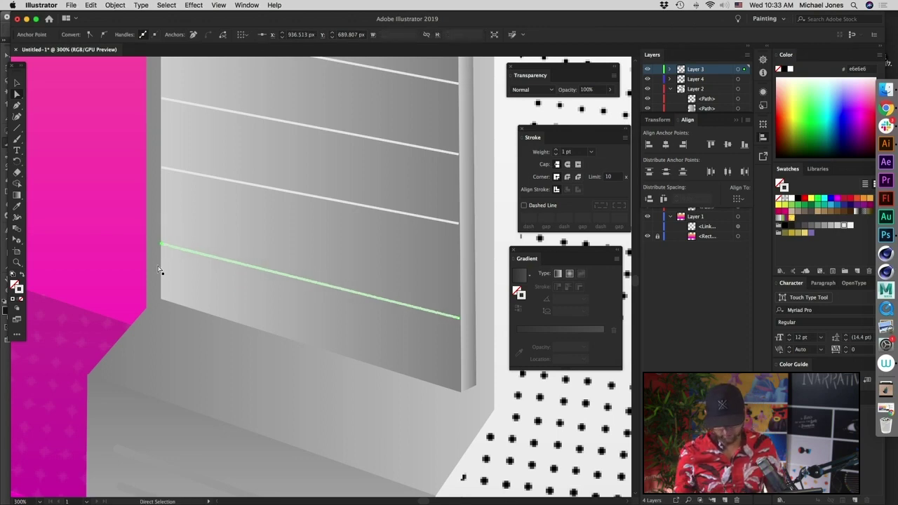
- Raise the left end of the third panel line for a steeper slant, and deselect it
left_click_drag(307, 327, 296, 417)
left_click(151, 270)
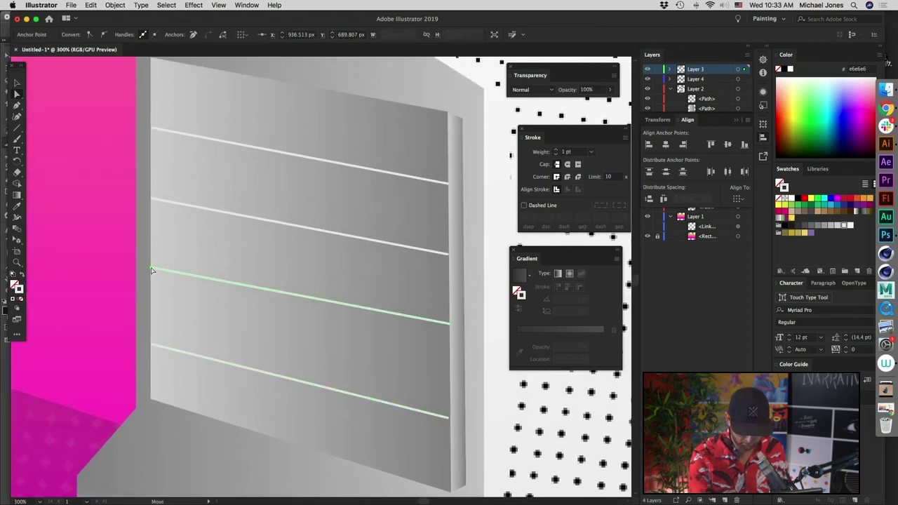
key("Up")
key("Up")
key("Up")
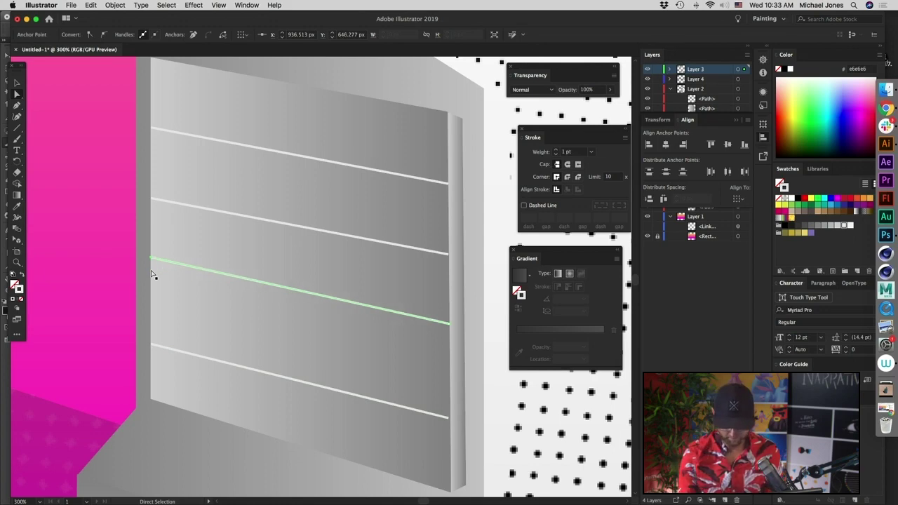
scroll(382, 392, "down", 3)
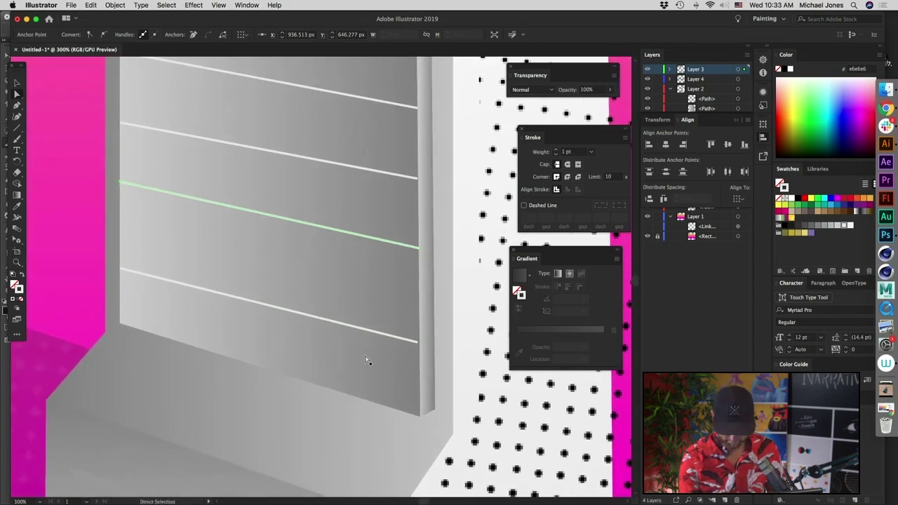
left_click(71, 327)
- Nudge the whole third panel line slightly downward to balance the spacing between the lines
key("super+minus")
key("super+minus")
key("super+minus")
key("super+equal")
key("super+equal")
key("a")
left_click(319, 246)
key("Down")
key("Down")
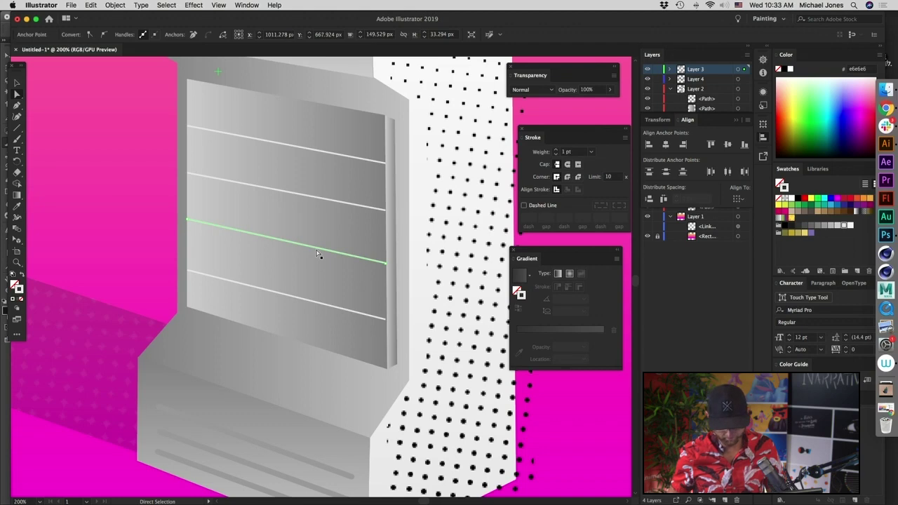
- Draw short line segments across the side strip to continue the top two panel lines around the edge
key("v")
key("backslash")
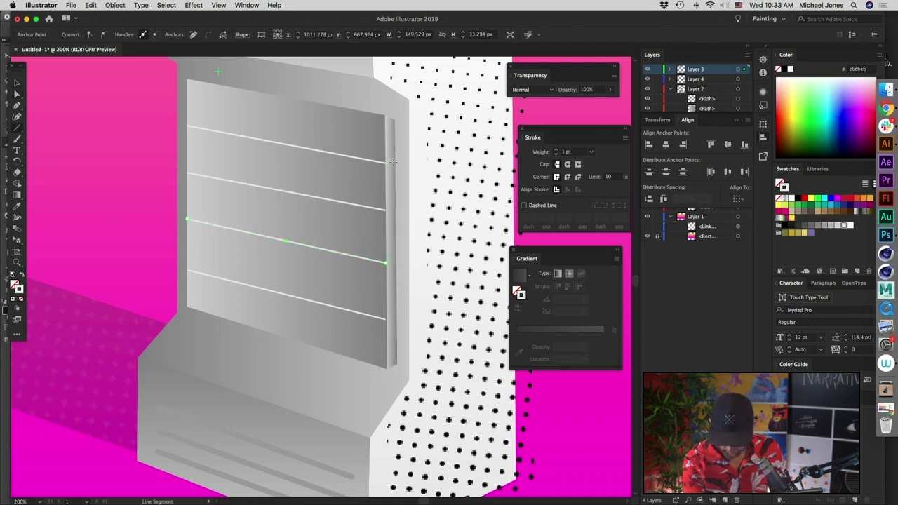
left_click_drag(393, 162, 385, 163)
left_click_drag(394, 208, 385, 210)
left_click_drag(406, 264, 400, 269)
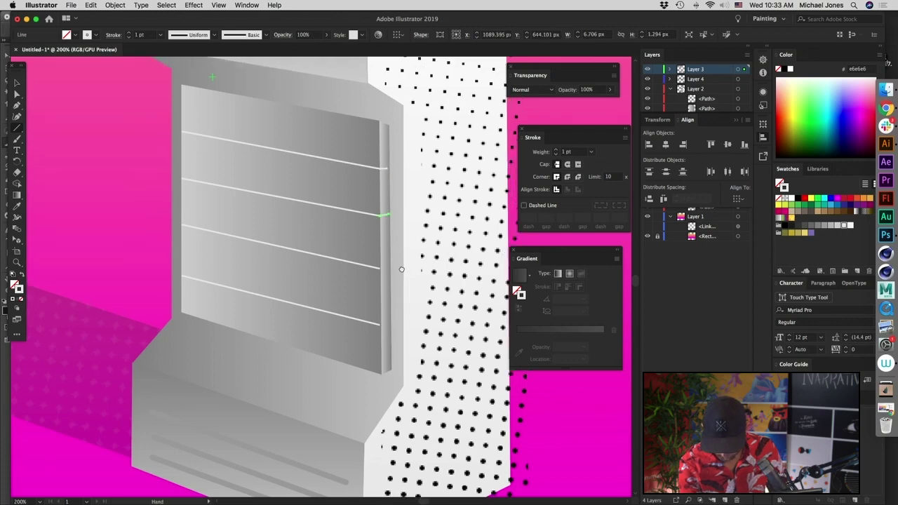
- Draw short line segments across the side strip to continue the third and fourth panel lines around the edge
key("super+equal")
key("super+equal")
left_click_drag(291, 352, 301, 279)
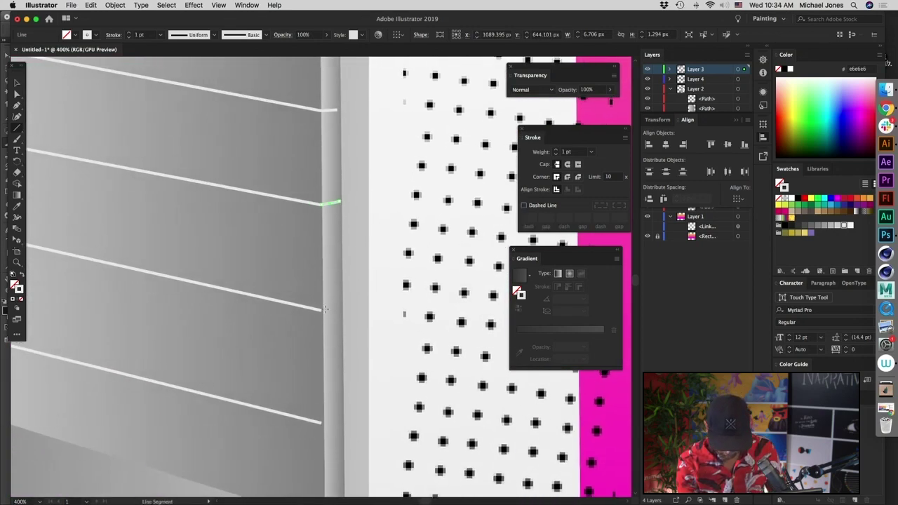
left_click_drag(341, 306, 341, 307)
left_click_drag(361, 411, 365, 321)
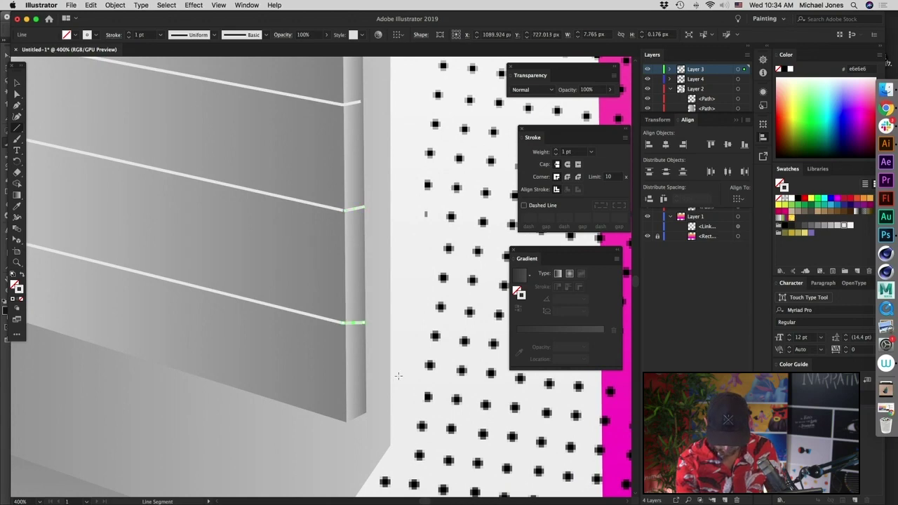
key("super+minus")
key("super+minus")
key("super+minus")
key("super+plus")
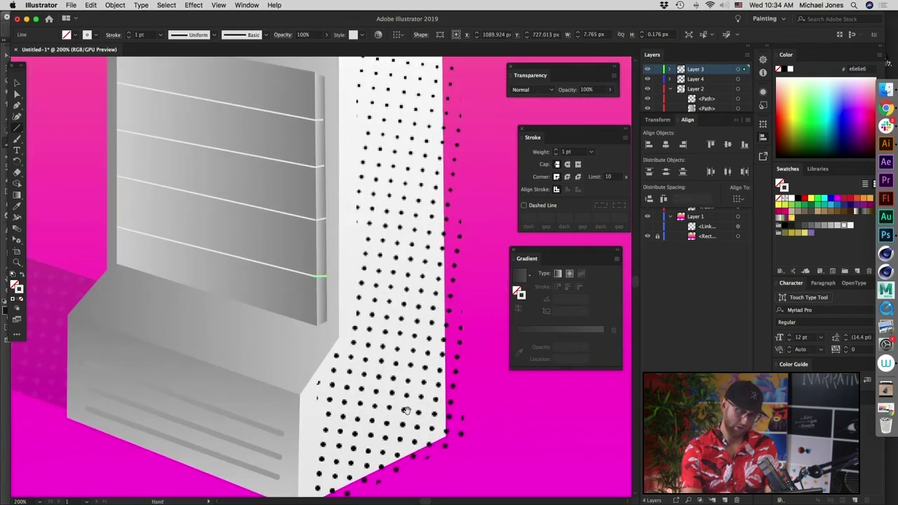
- Raise the outer ends of the short line segments on the side strip so they angle upward around the panel's edge
left_click_drag(359, 212, 399, 296)
key("a")
left_click(364, 206)
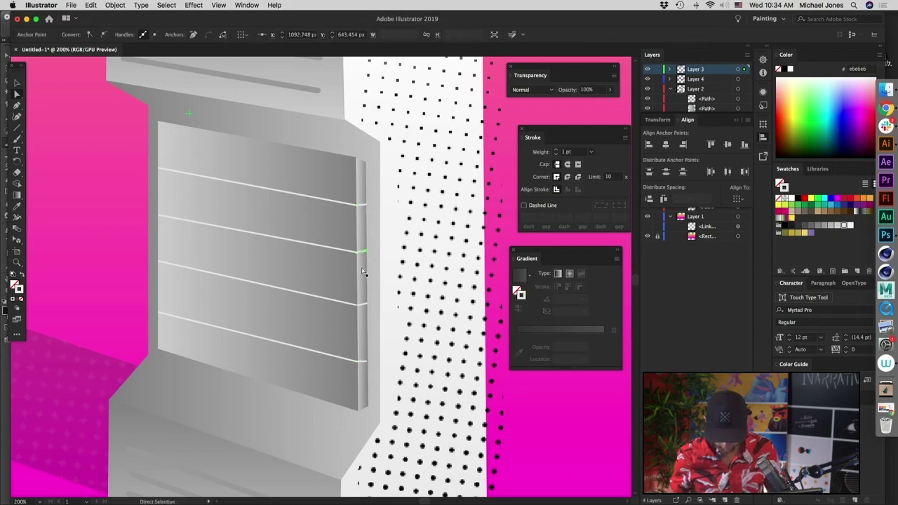
left_click(366, 360)
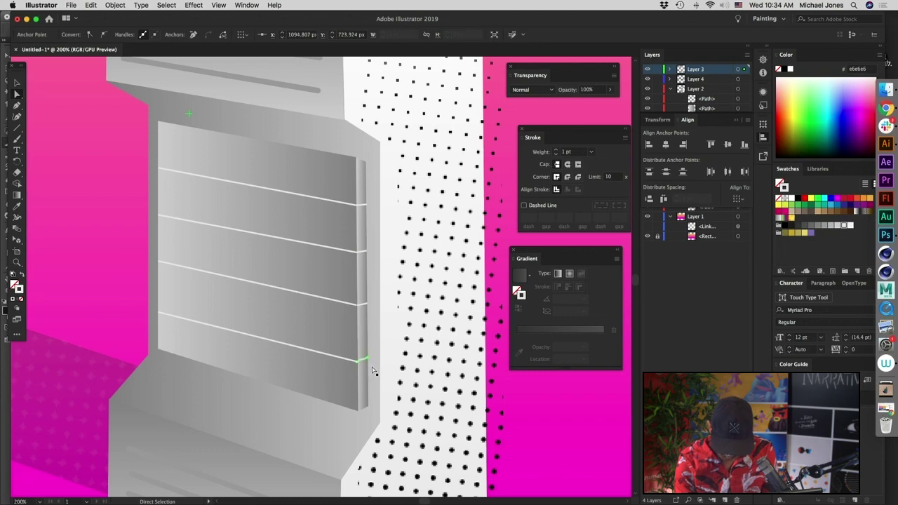
left_click(547, 411)
key("super+minus")
key("super+minus")
key("super+minus")
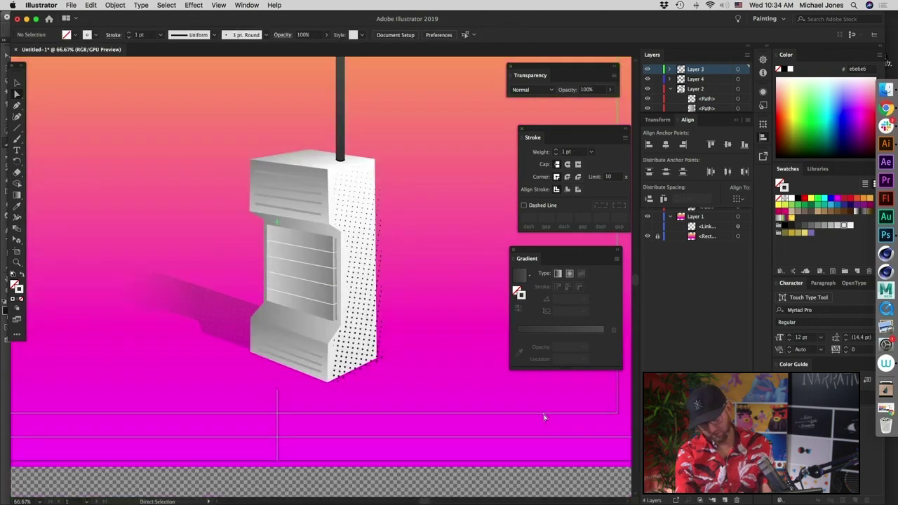
- Draw four vertical lines down the front of the inset panel with the Line Segment tool to form a grid with the slanted lines
key("super+equal")
key("super+equal")
key("super+equal")
left_click(22, 139)
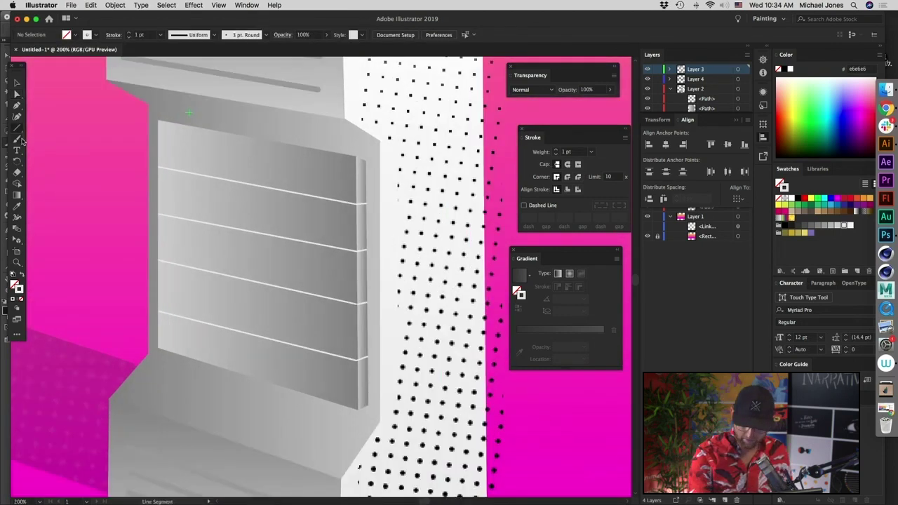
left_click_drag(322, 151, 344, 400)
left_click_drag(268, 142, 281, 383)
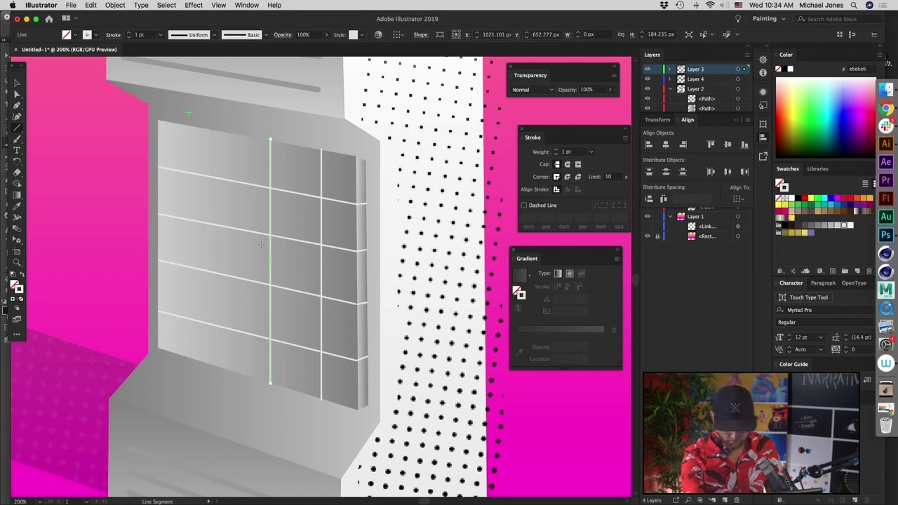
left_click_drag(265, 372, 266, 372)
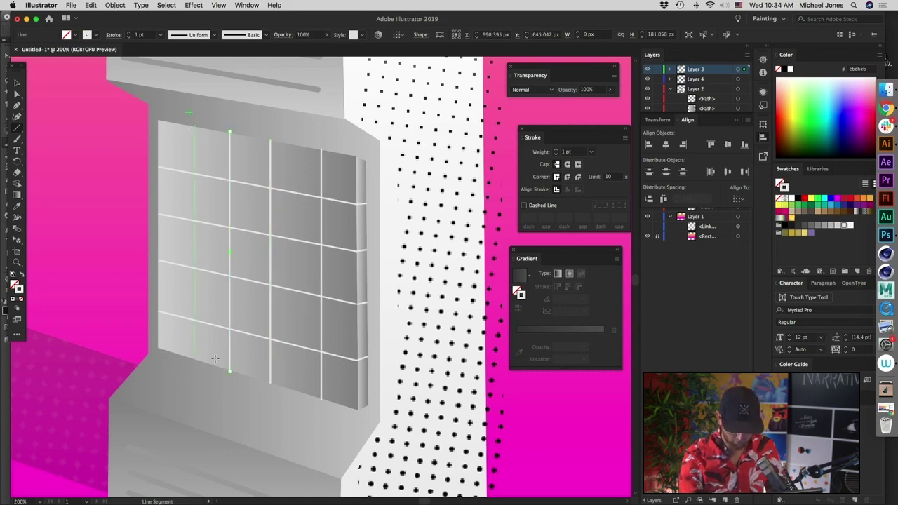
left_click_drag(216, 359, 216, 359)
left_click_drag(446, 377, 441, 355)
key("a")
left_click(559, 439)
key("v")
key("super+0")
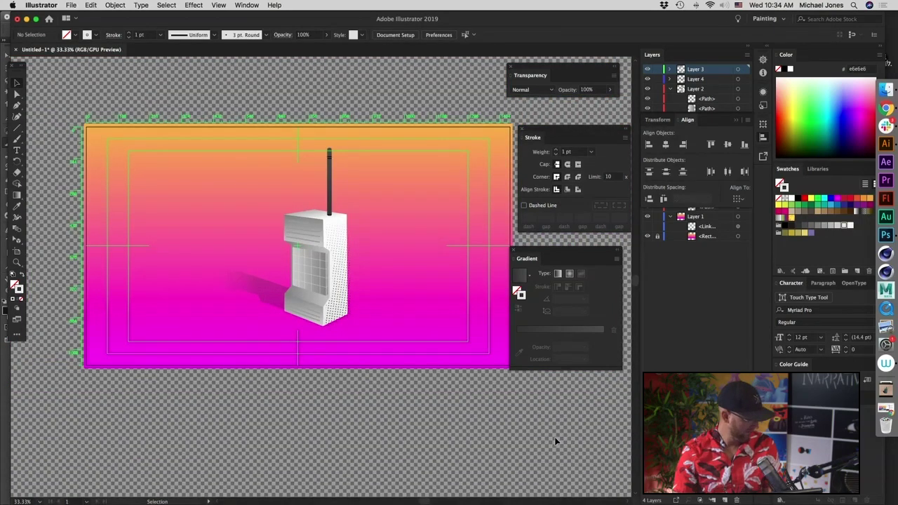
- Recolor the darker end of the side strip's gradient with the light gray swatch b3b3b3, and deselect the strip
key("super+equal")
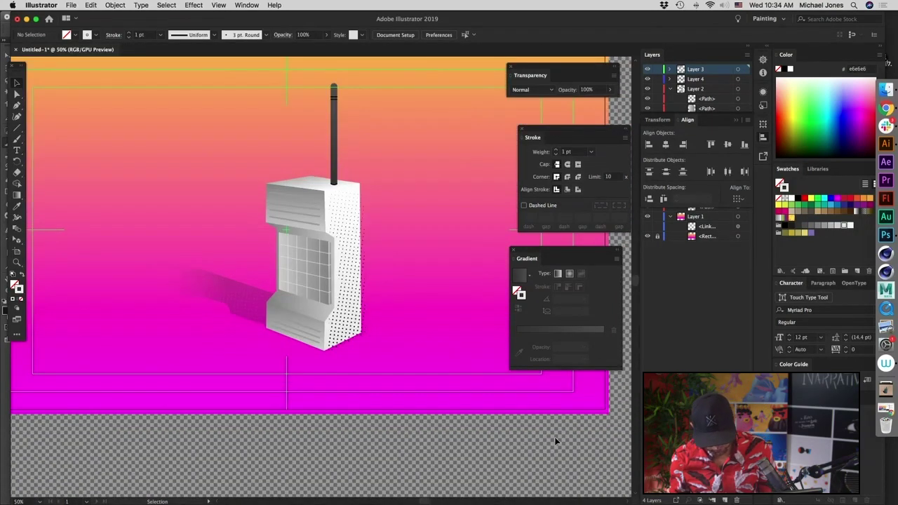
key("super+equal")
key("super+equal")
left_click(340, 269)
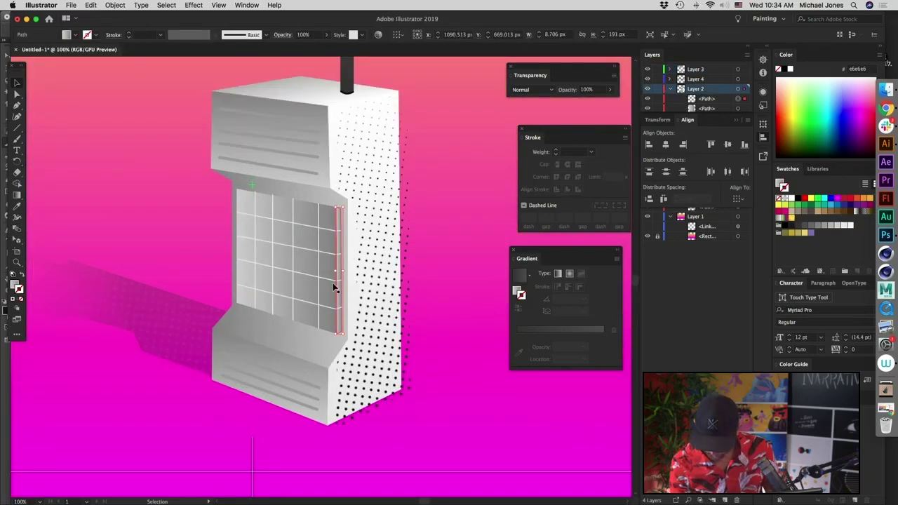
left_click(845, 225)
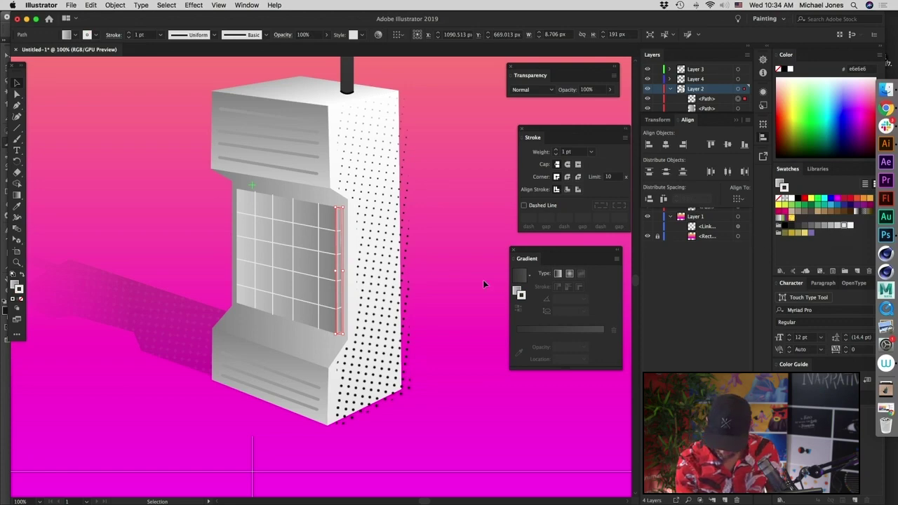
double_click(517, 293)
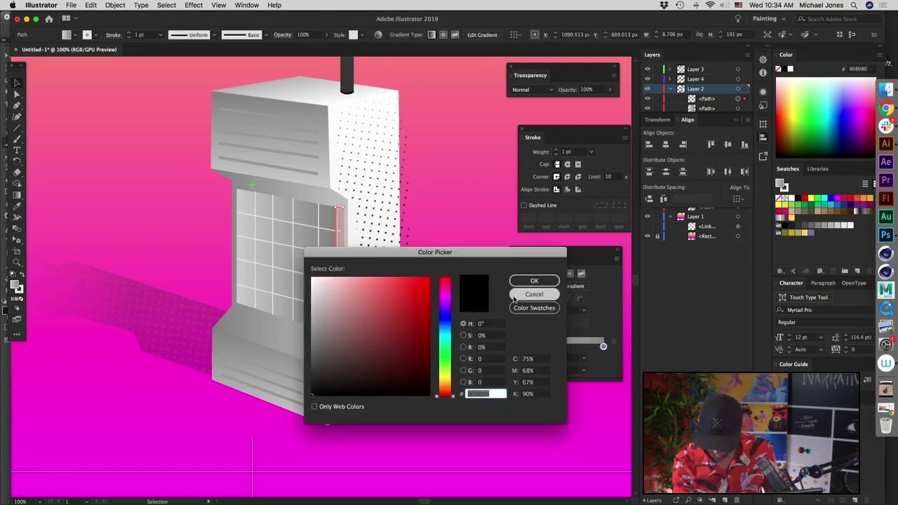
left_click(534, 294)
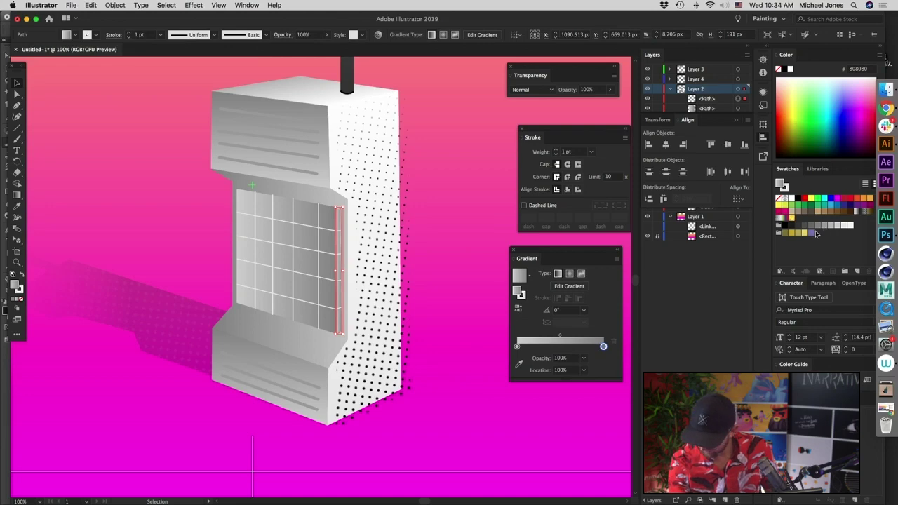
left_click_drag(830, 226, 603, 346)
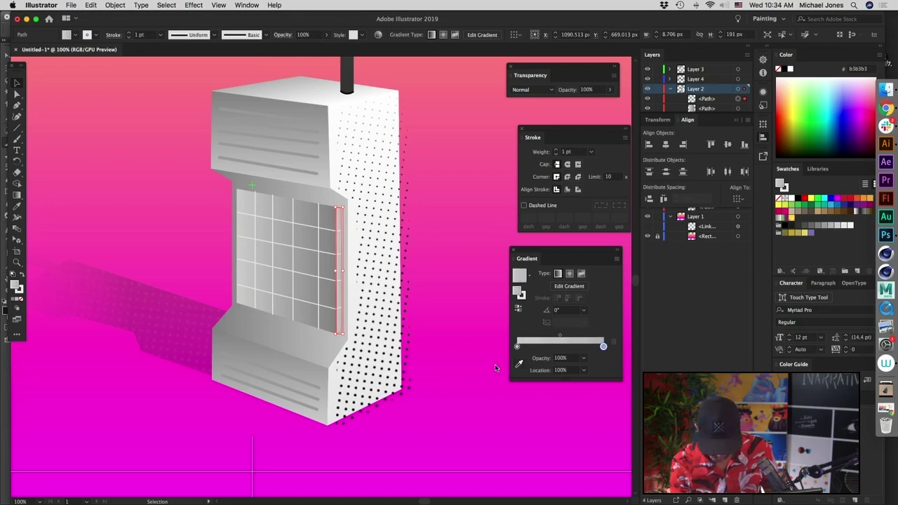
left_click(416, 416)
- Remove the stroke from the panel's side strip and deselect it
key("super+equal")
key("super+equal")
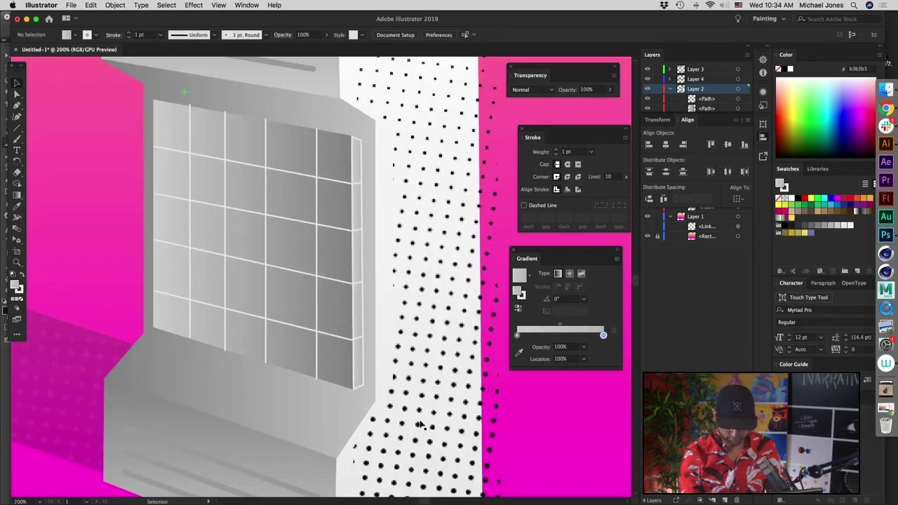
left_click(358, 284)
left_click(22, 300)
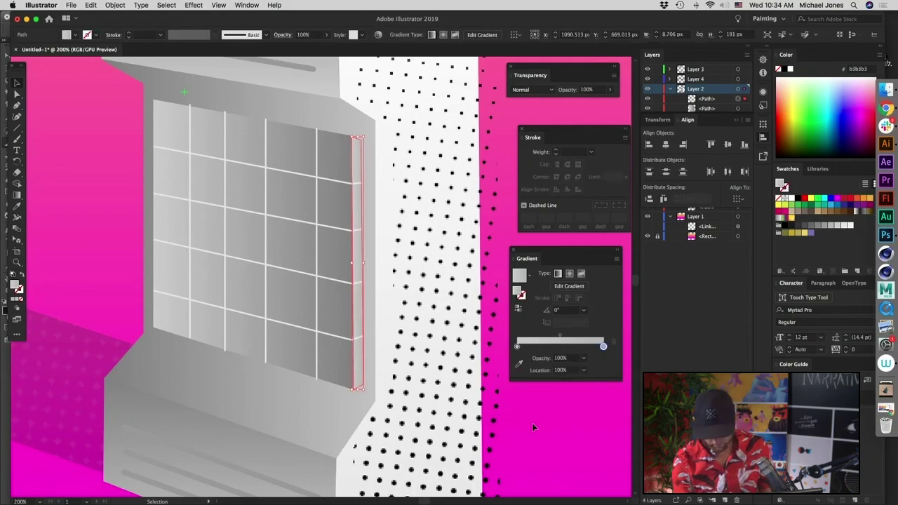
key("shift+super+a")
key("super+minus")
key("super+minus")
key("super+minus")
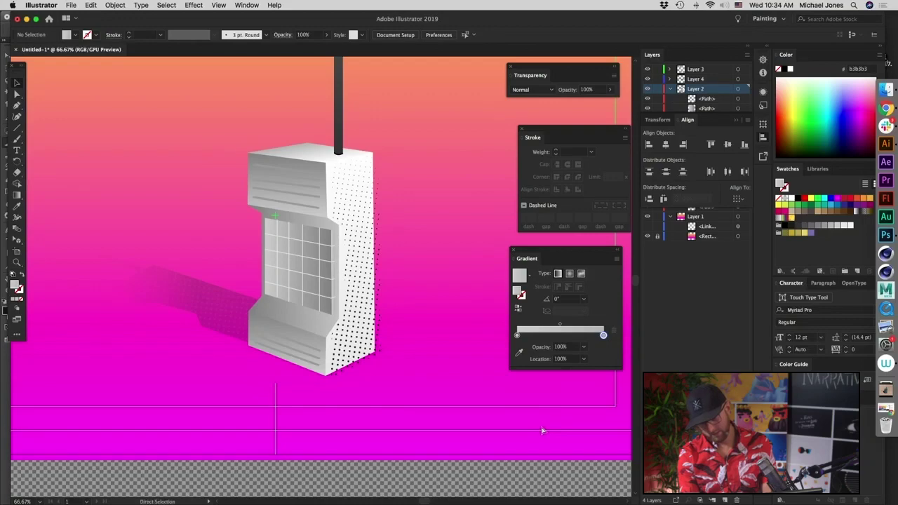
- Reverse the gradient on the inset panel's front face so its dark and light sides swap, and deselect it
key("super+plus")
key("super+plus")
key("super+plus")
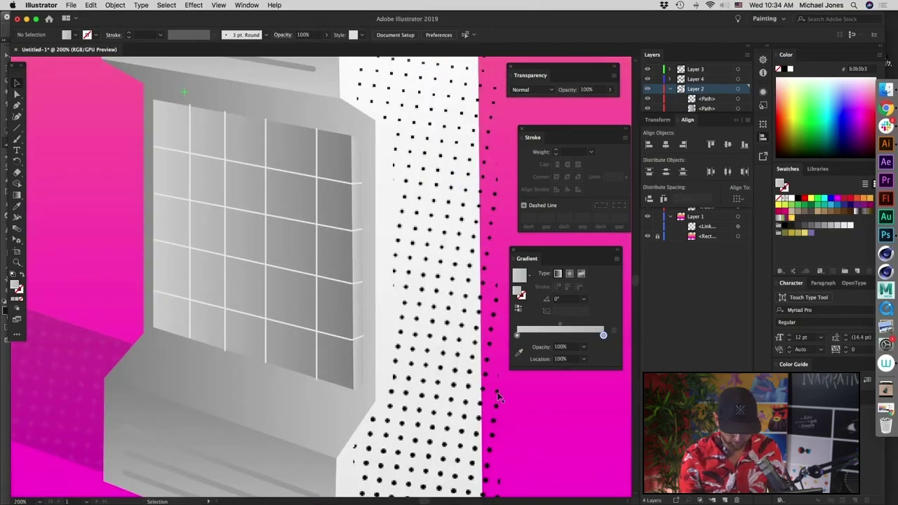
left_click(343, 216)
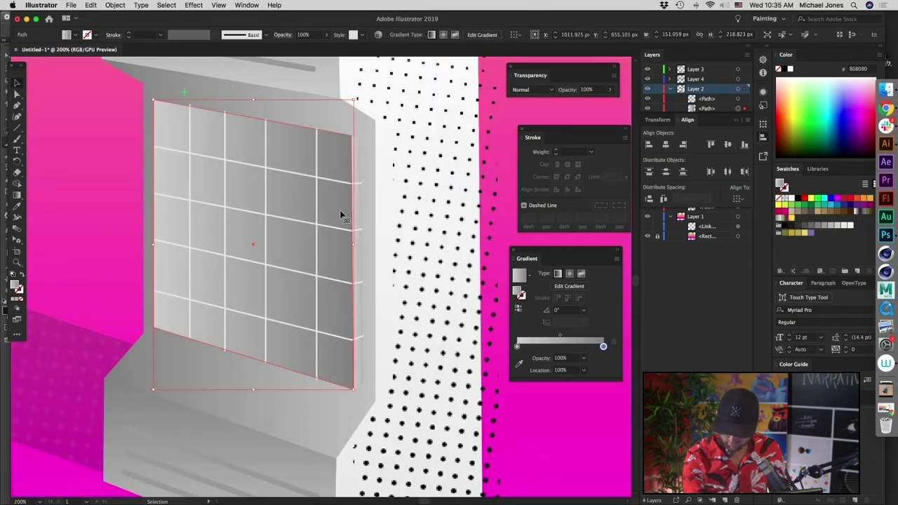
left_click(518, 308)
key("shift+super+a")
key("super+minus")
key("super+minus")
key("super+minus")
key("super+minus")
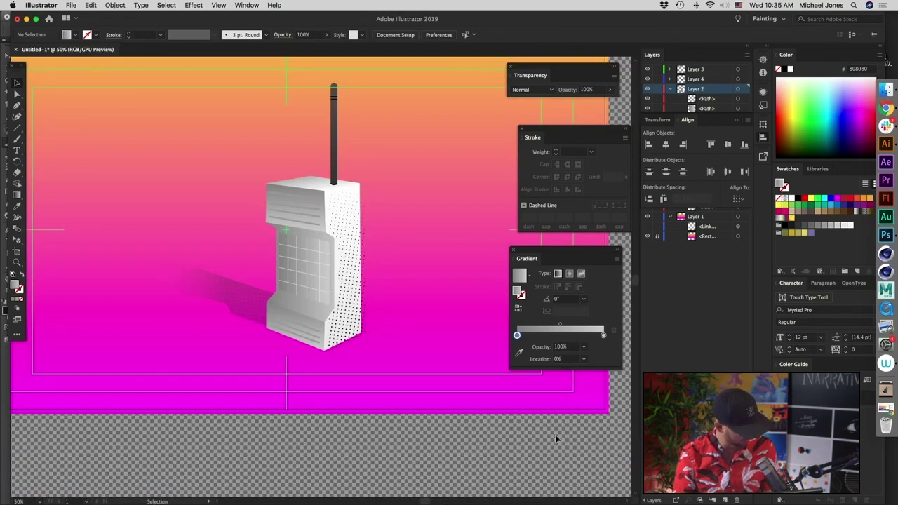
- Lower the top ends of the four vertical grid lines slightly so they meet the panel's upper edge
key("super+plus")
key("super+plus")
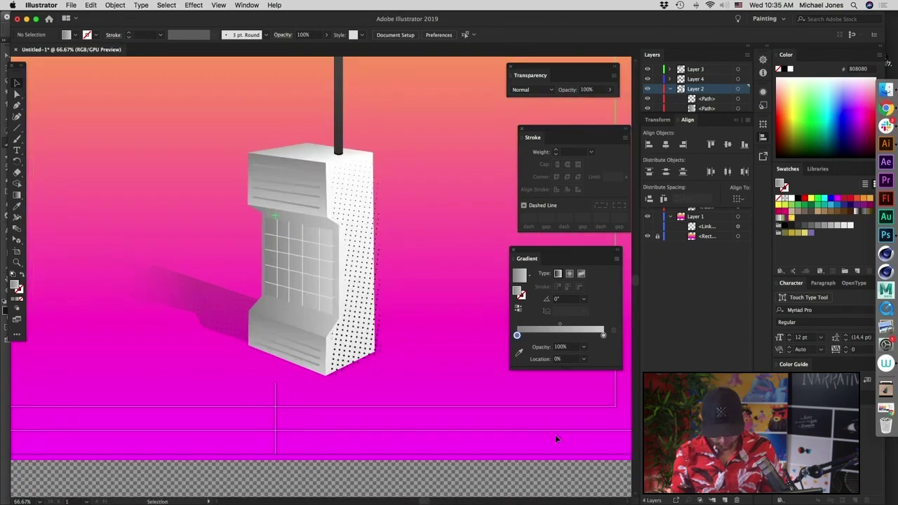
key("super+plus")
left_click_drag(473, 401, 477, 336)
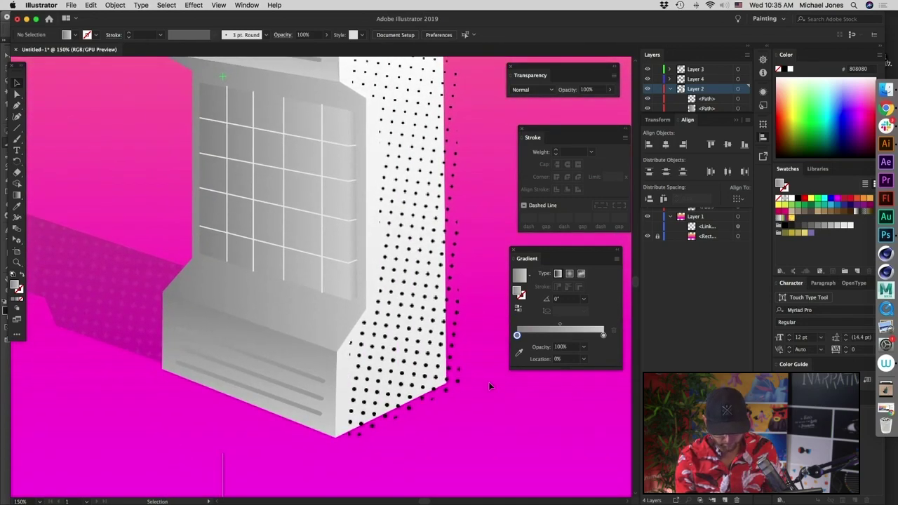
key("super+plus")
left_click_drag(383, 261, 407, 388)
key("super+plus")
key("a")
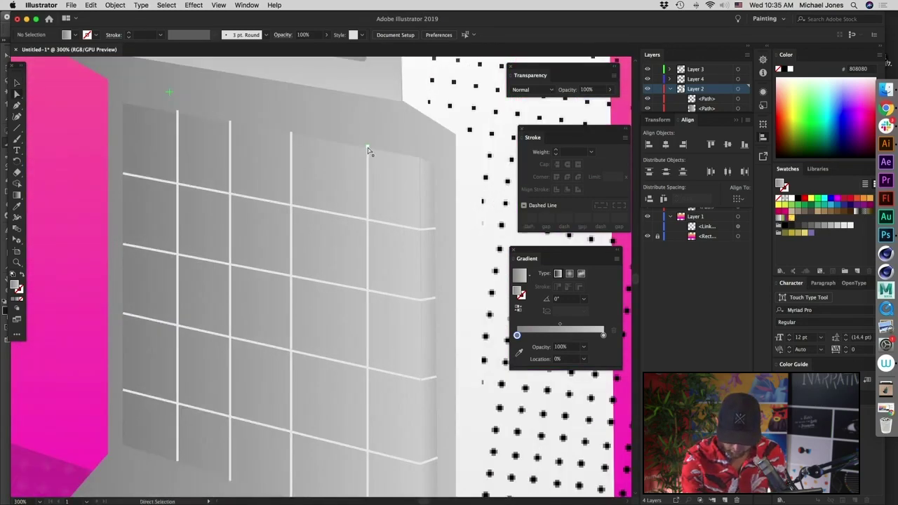
left_click(368, 149)
left_click(292, 136)
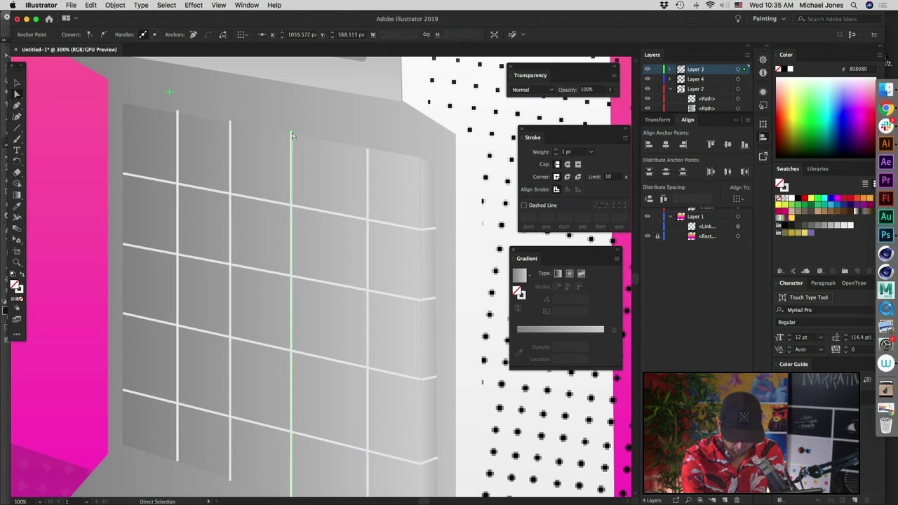
left_click(230, 126)
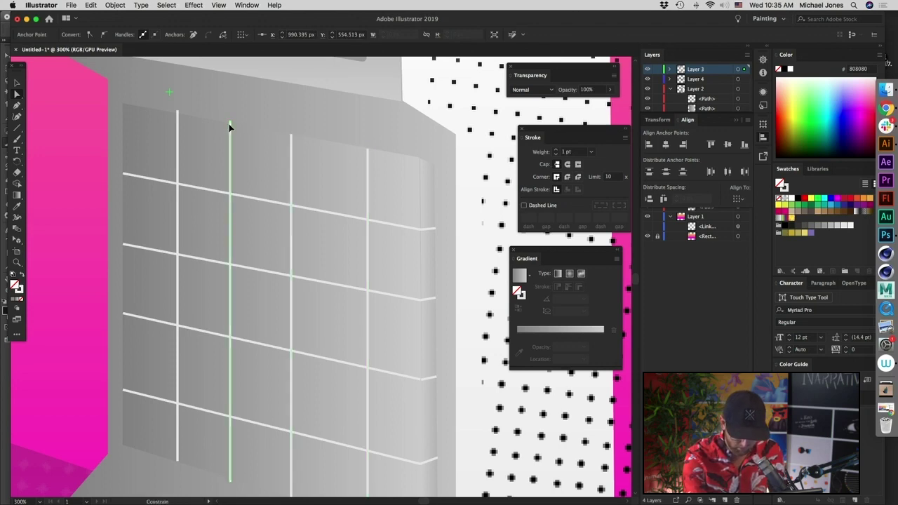
left_click(177, 113)
- Select all four vertical grid lines, distribute them evenly by their horizontal centers, and deselect them
key("v")
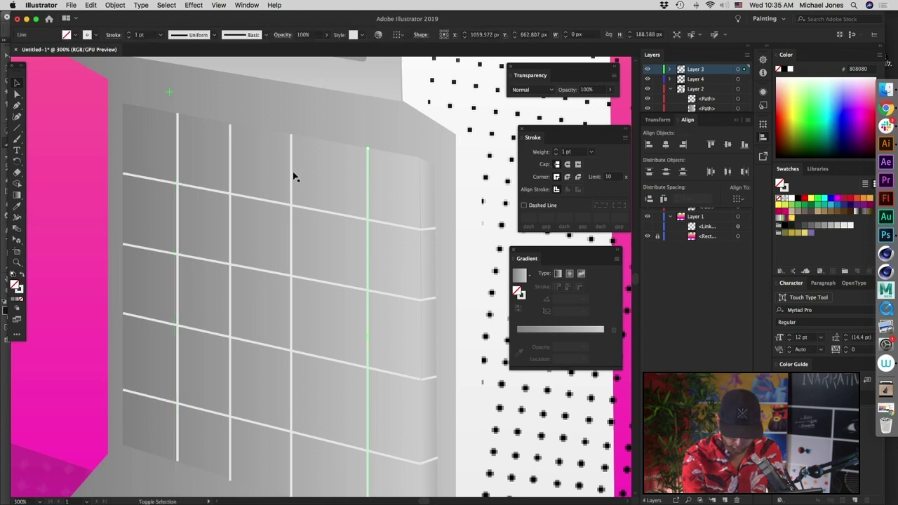
left_click(262, 182)
left_click(84, 253)
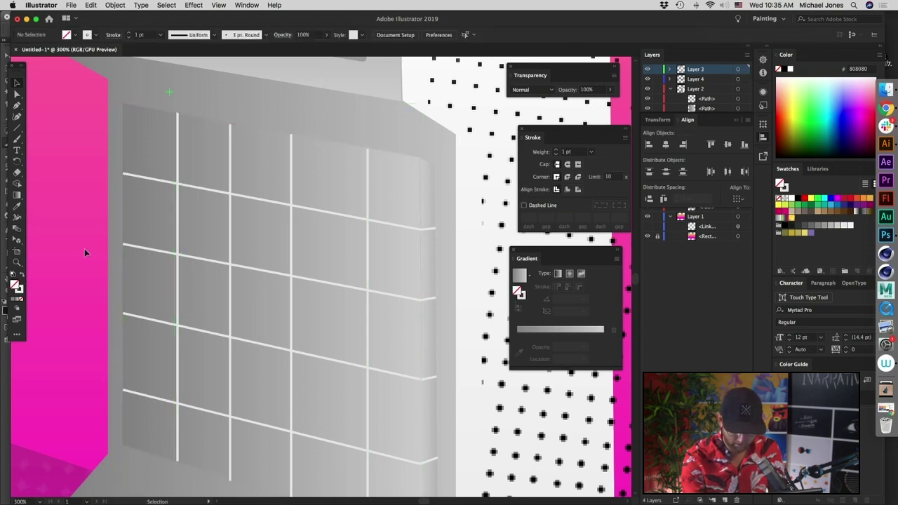
left_click(366, 188)
left_click(293, 185, "shift")
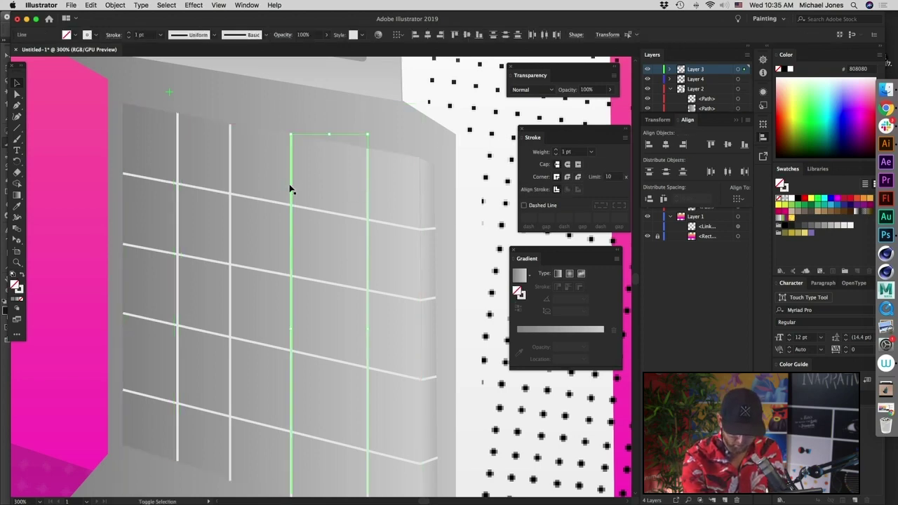
left_click(230, 184, "shift")
left_click(178, 179, "shift")
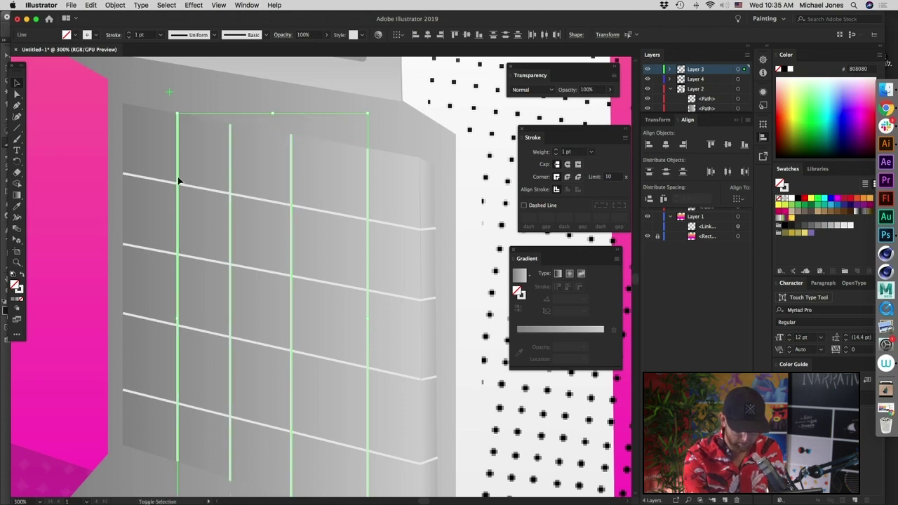
left_click(544, 34)
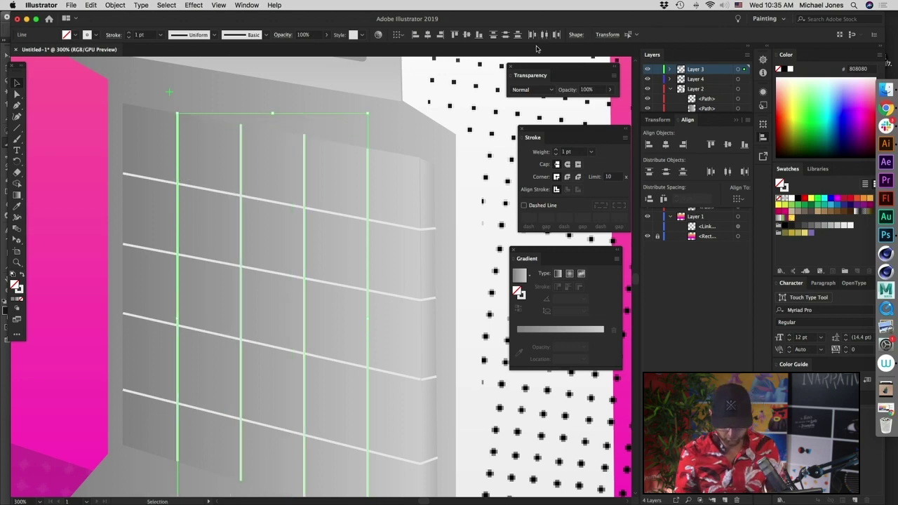
key("super+minus")
left_click(572, 416)
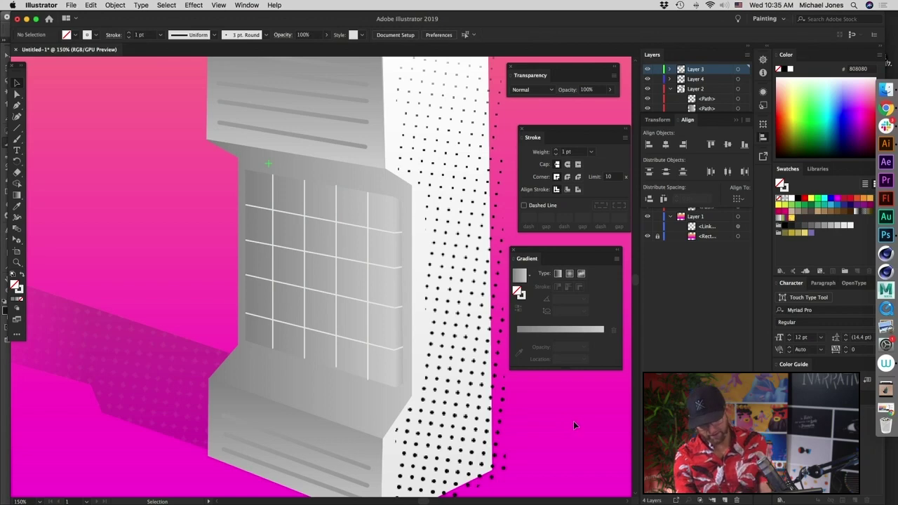
key("super+0")
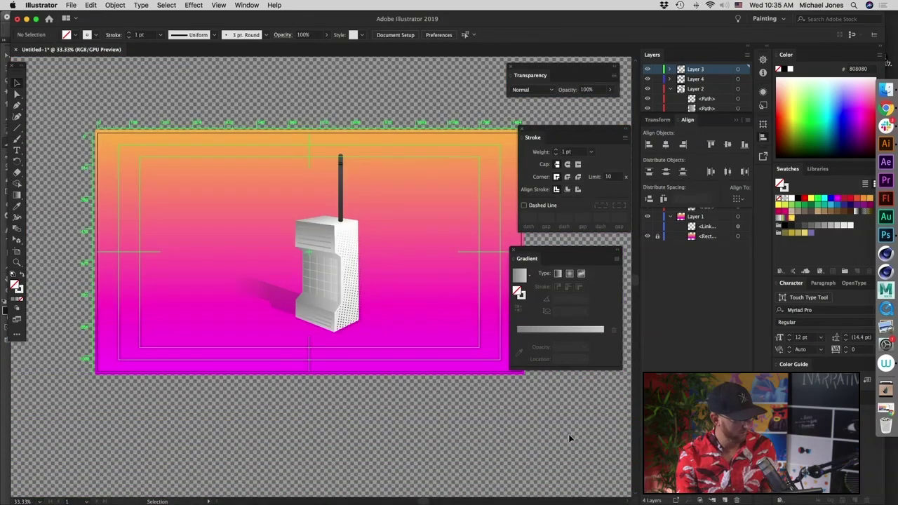
- Nudge the left ends of the lower slanted grid lines slightly upward to refine their angle, and deselect
key("super+1")
key("a")
left_click(271, 303)
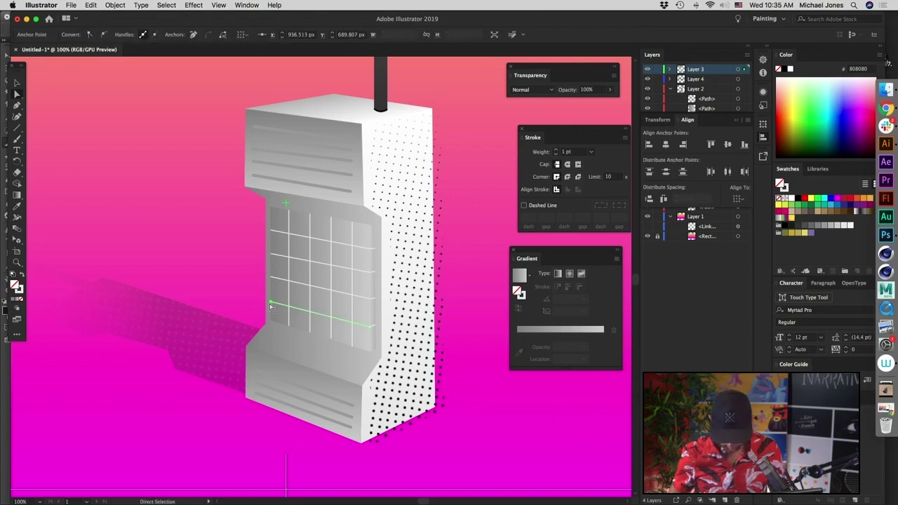
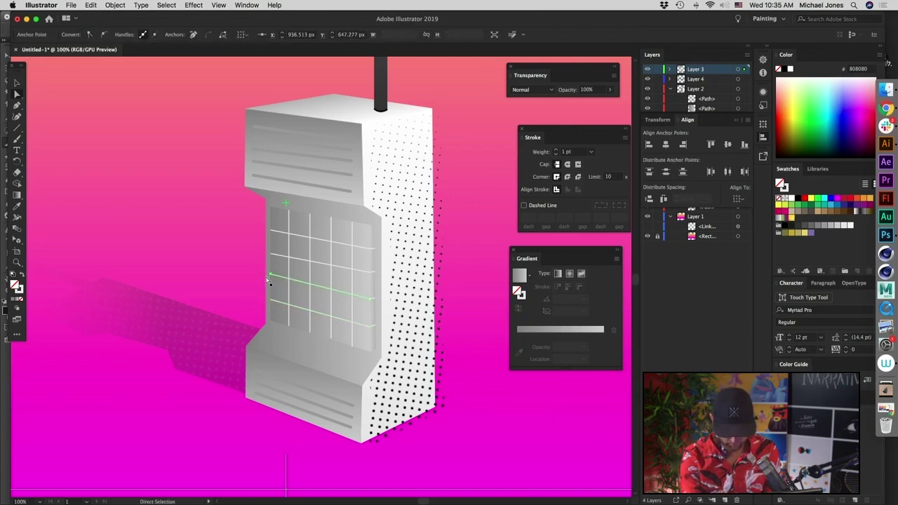
key("Up")
key("Up")
key("Up")
key("Up")
key("Up")
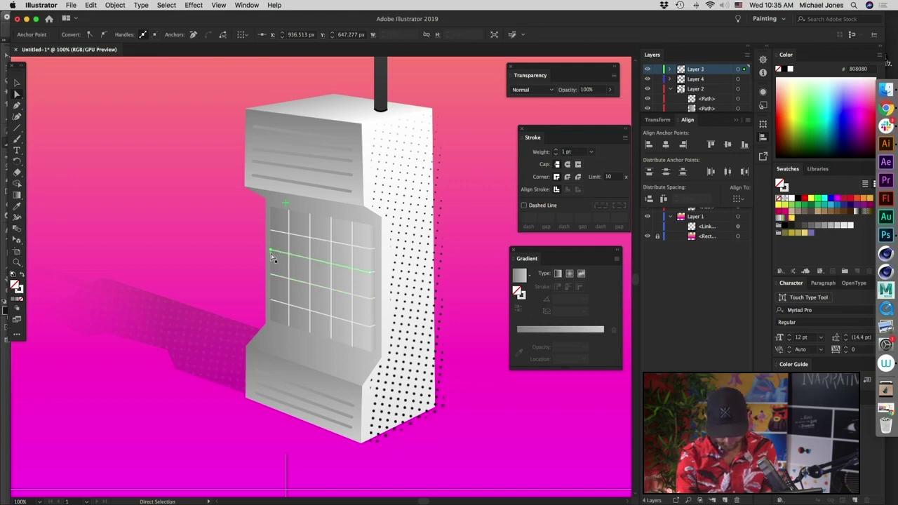
left_click(478, 394)
key("super+minus")
key("super+minus")
key("super+minus")
key("super+minus")
key("super+plus")
key("super+plus")
left_click_drag(455, 378, 404, 382)
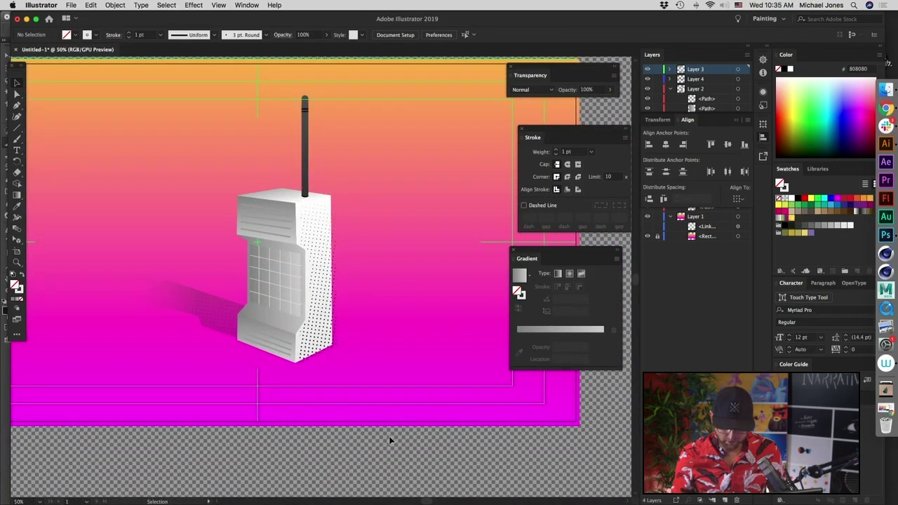
- Duplicate the column's right side face in place and turn the copy into an unfilled outline with a dark-to-white gradient stroke
key("super+plus")
scroll(459, 363, "down", 1)
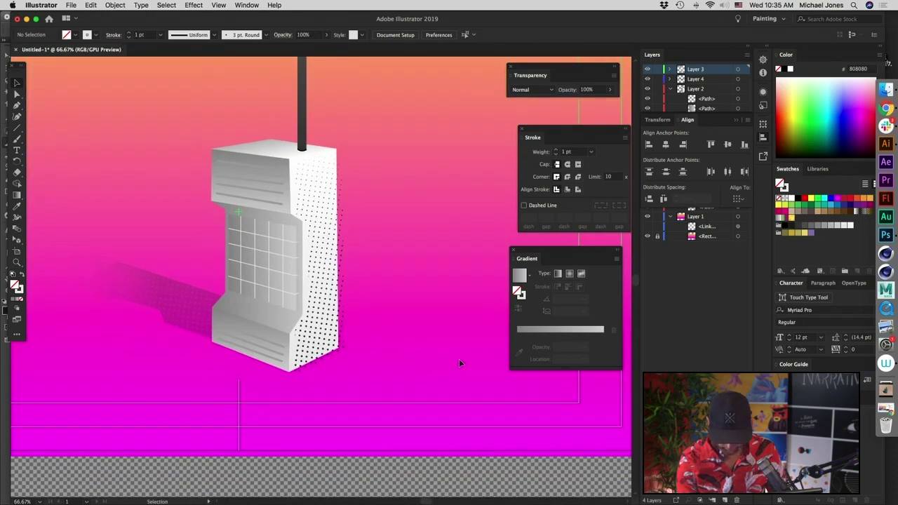
left_click(305, 282)
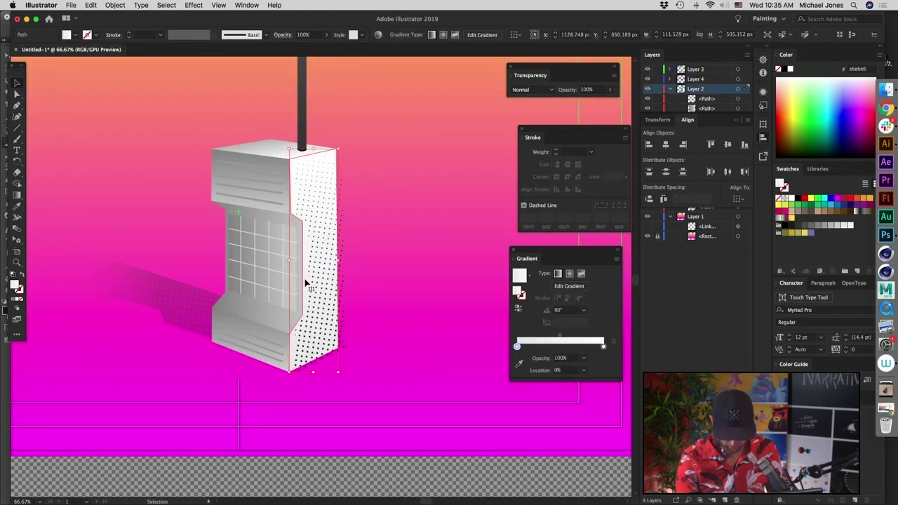
key("super+c")
key("super+f")
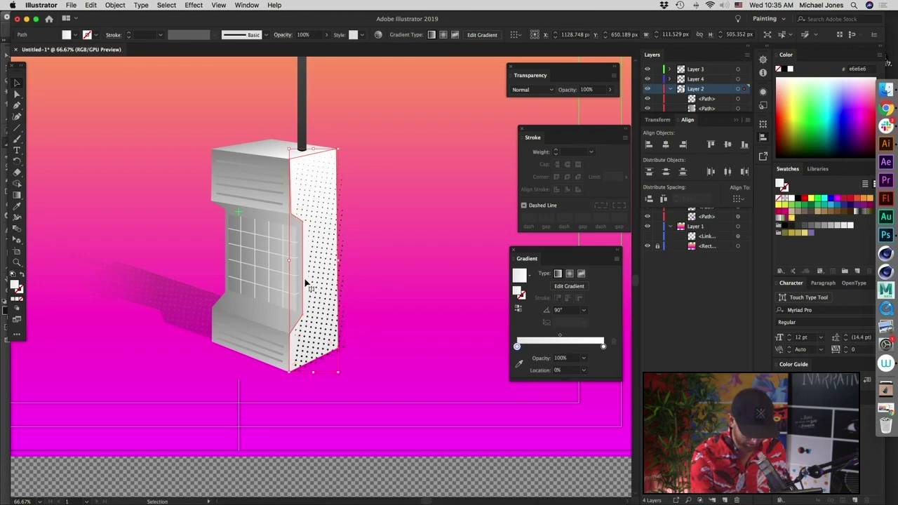
left_click(23, 278)
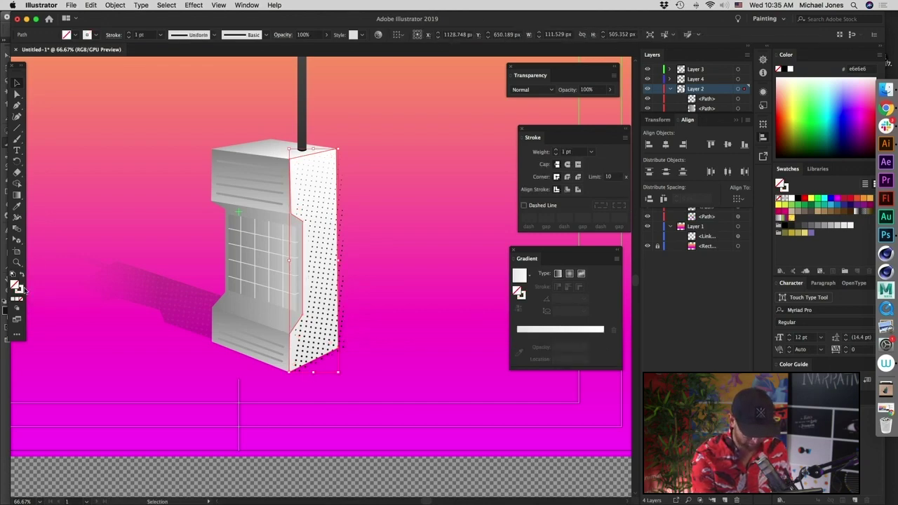
left_click(21, 290)
double_click(22, 289)
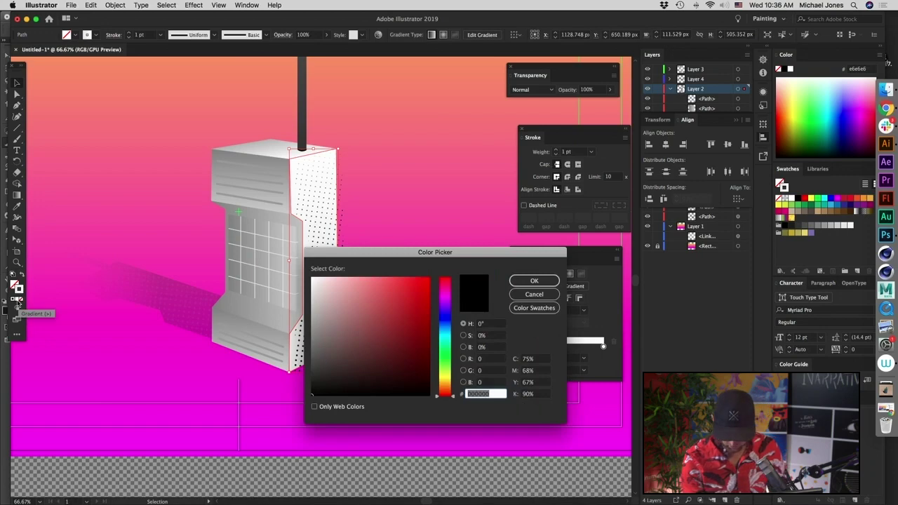
left_click(533, 281)
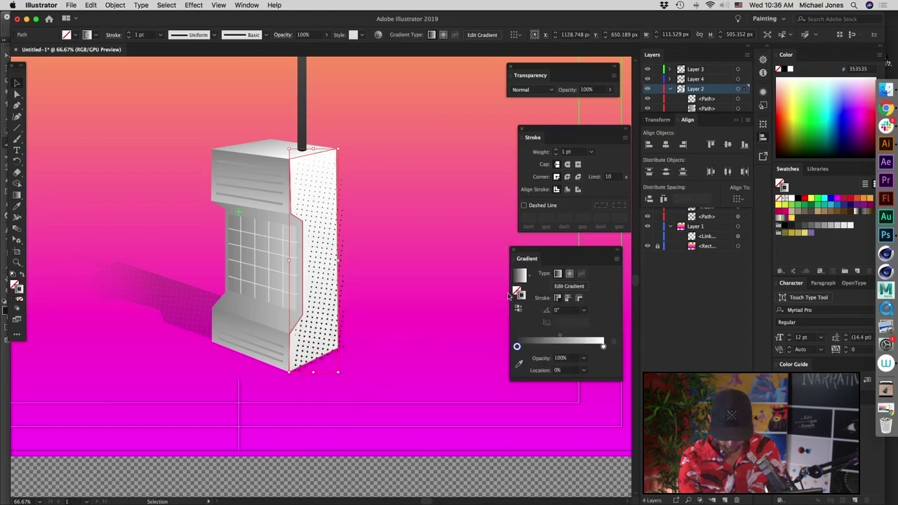
- Nudge the outline copy to net 5 px right and 2 px up, just inside the side face's front contour
key("super+equal")
key("super+equal")
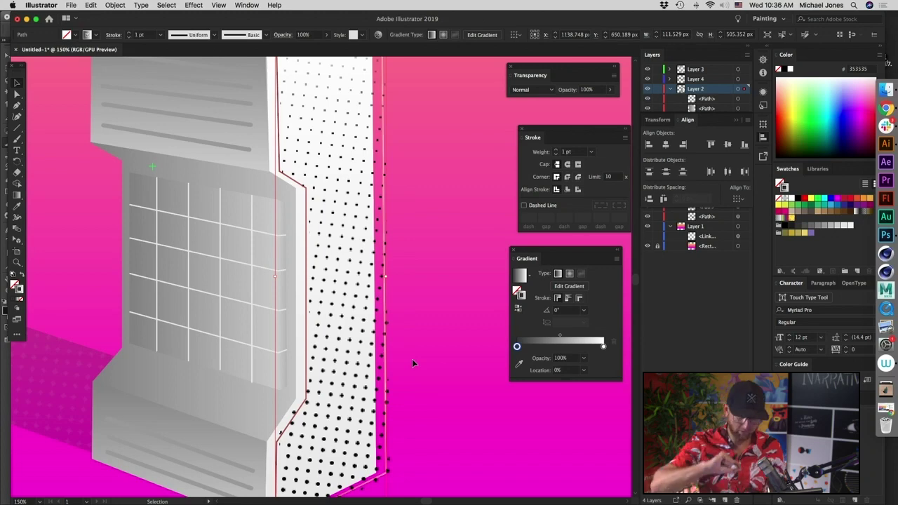
scroll(423, 246, "up", 5)
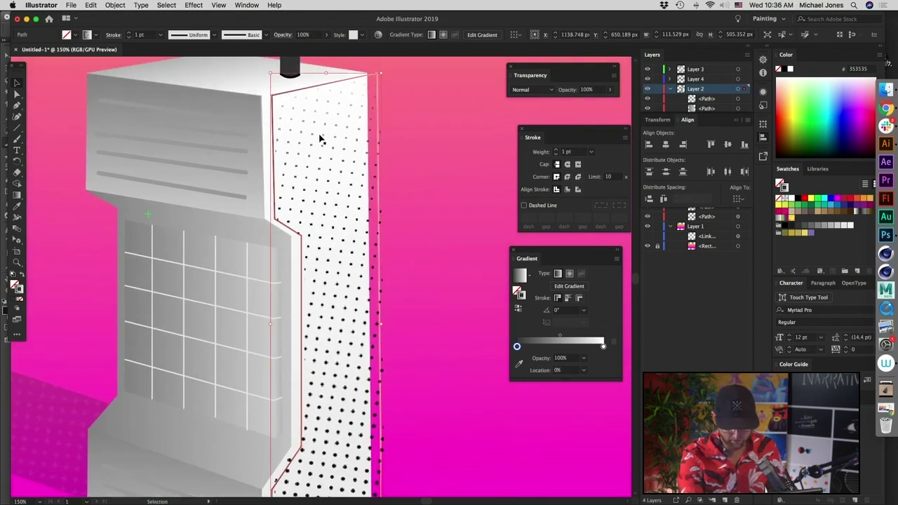
key("Right")
key("Right")
key("Right")
key("Right")
key("Right")
key("Right")
key("Right")
key("Right")
key("Right")
key("Right")
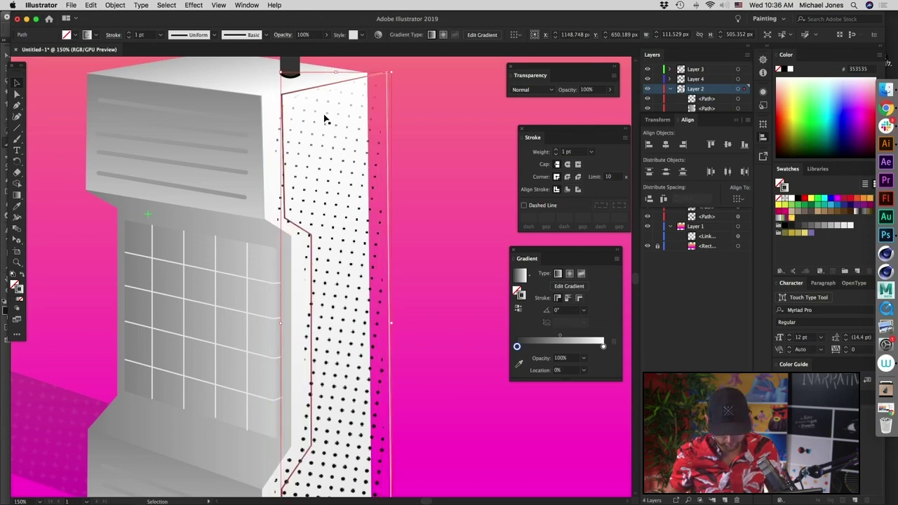
key("Left")
key("Left")
key("Left")
key("Left")
key("Left")
key("Left")
key("Left")
key("Left")
key("Left")
key("Left")
key("Left")
key("Left")
key("Left")
key("Left")
key("Left")
key("Up")
key("Up")
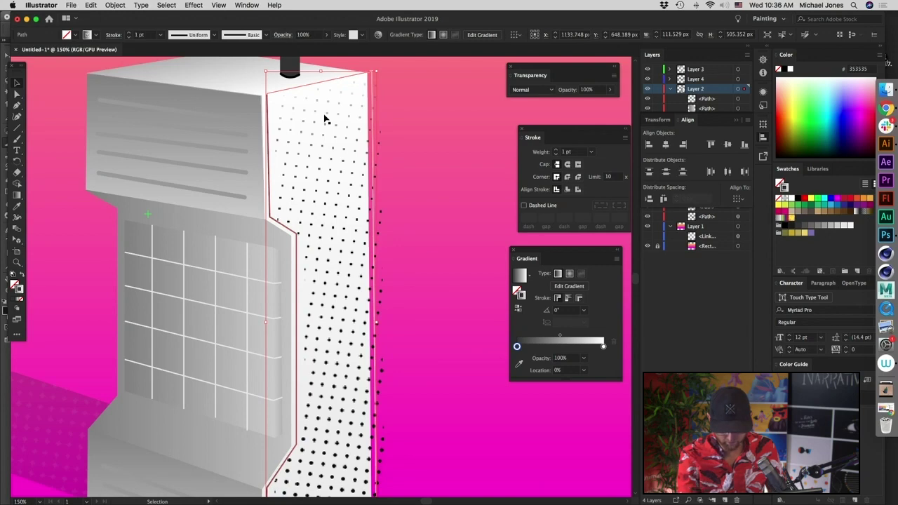
- Delete the outline copy's upper, rear and lower edges, keeping only the open line along the front contour, and deselect it
key("a")
left_click(372, 73)
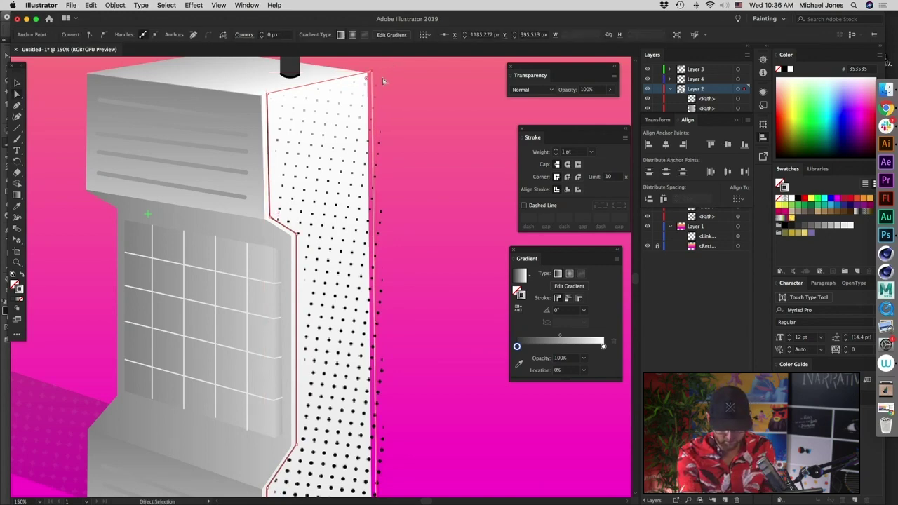
left_click(383, 83)
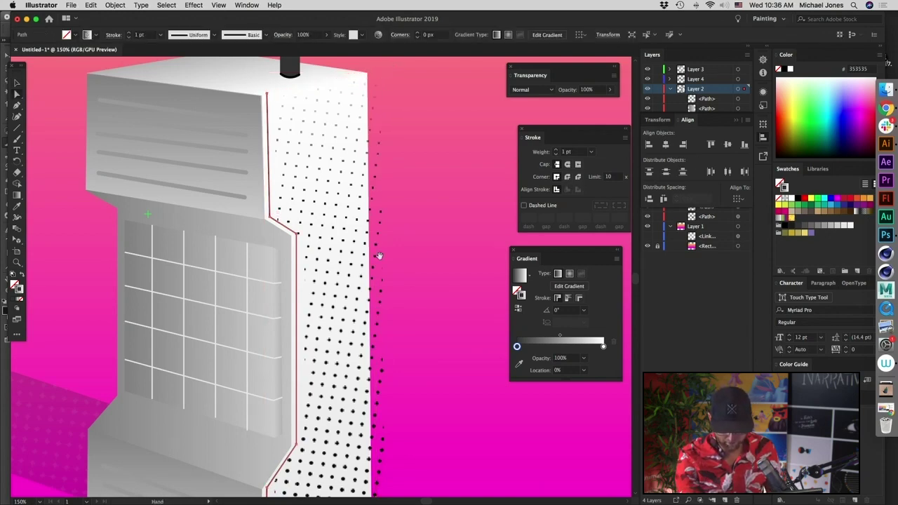
scroll(377, 255, "down", 5)
left_click(391, 294)
key("Delete")
scroll(297, 243, "up", 5)
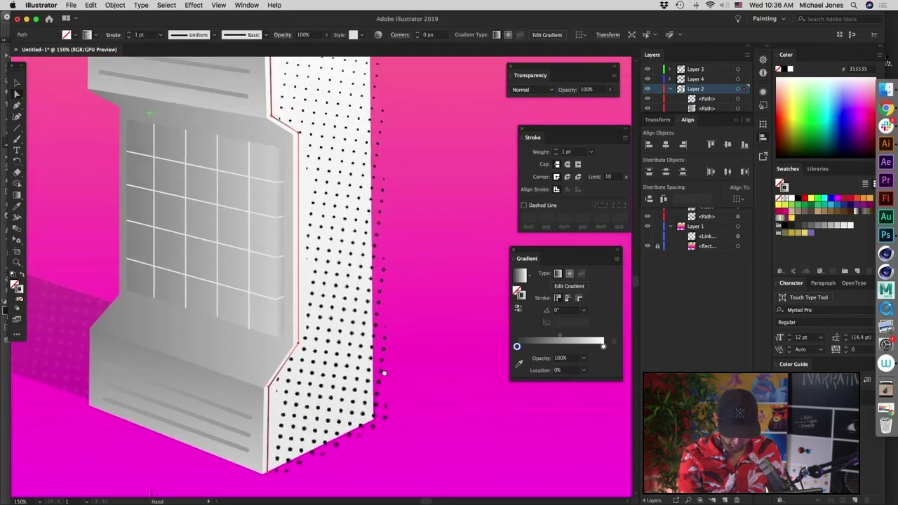
key("v")
left_click(429, 345)
key("super+minus")
key("super+minus")
key("super+minus")
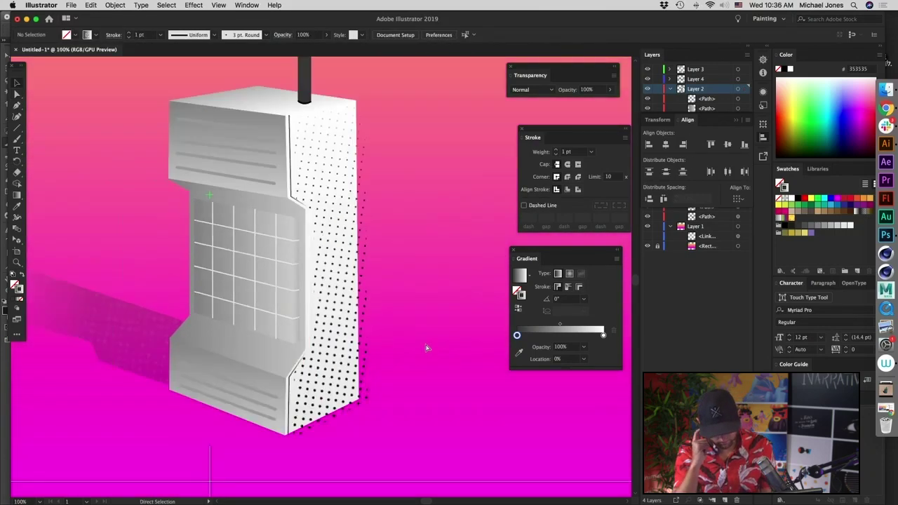
- Replace the contour line's gradient stroke with the solid light gray d6d6d6 and deselect it
key("super+equal")
key("super+equal")
key("super+equal")
key("super+equal")
scroll(424, 347, "up", 5)
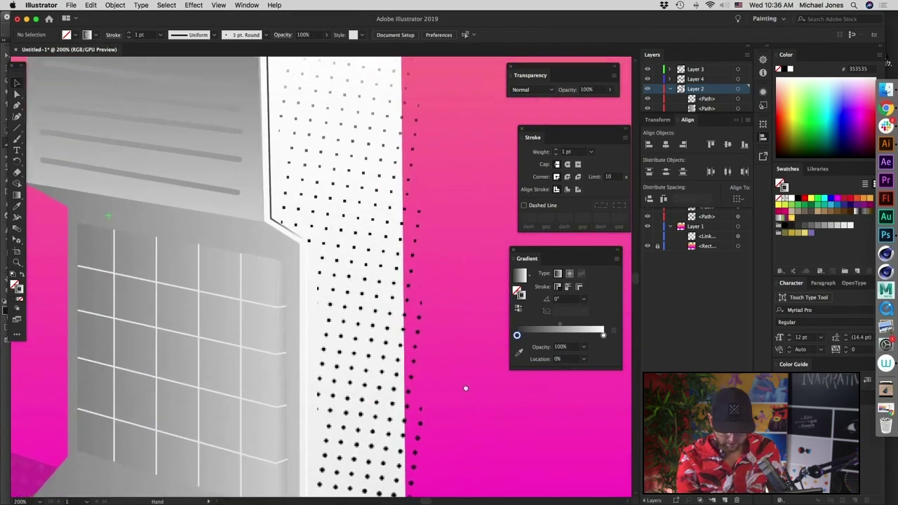
key("a")
left_click(281, 129)
left_click(280, 127)
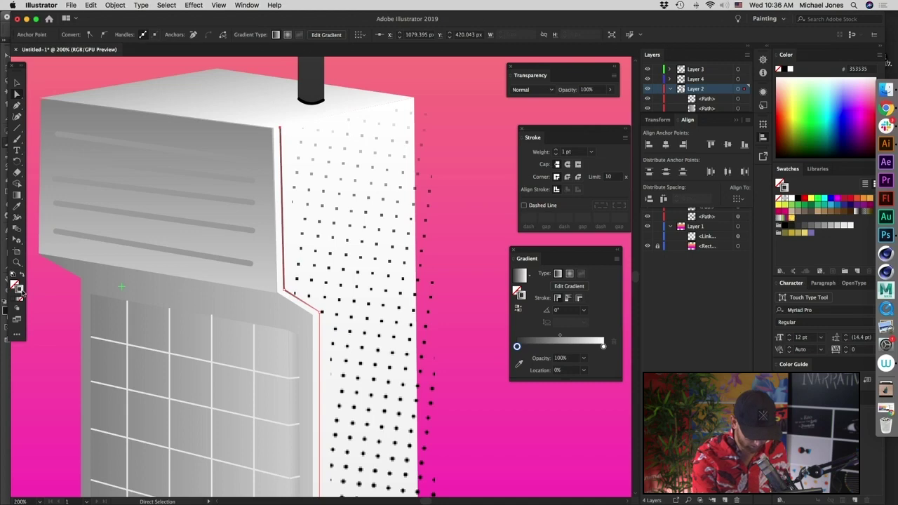
left_click(19, 293)
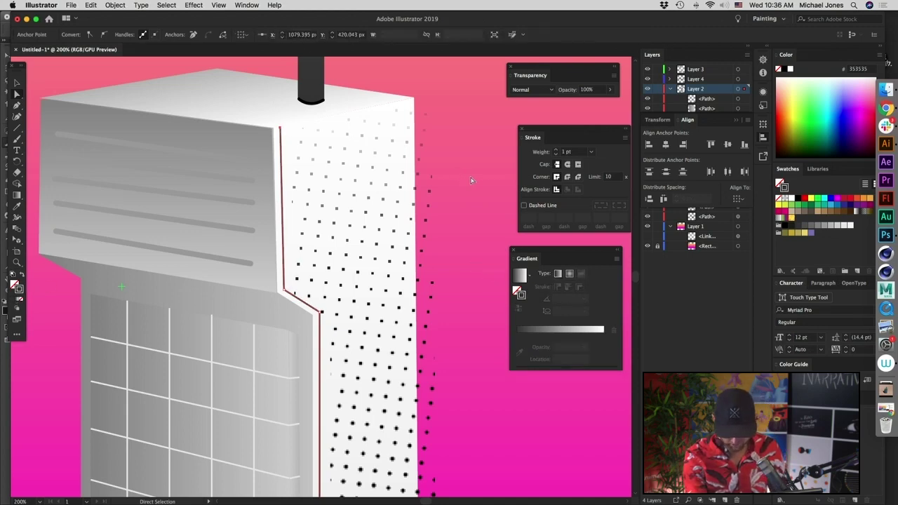
left_click(280, 169)
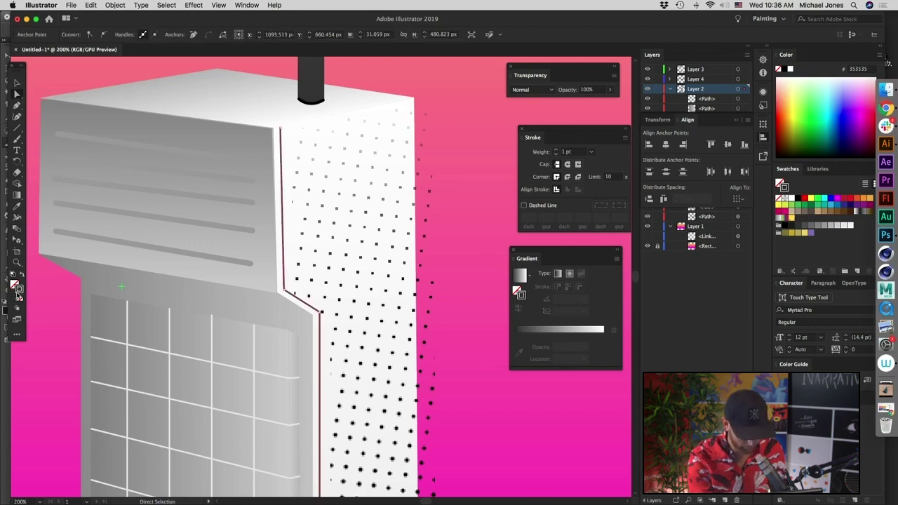
double_click(19, 295)
type("d6d6d6")
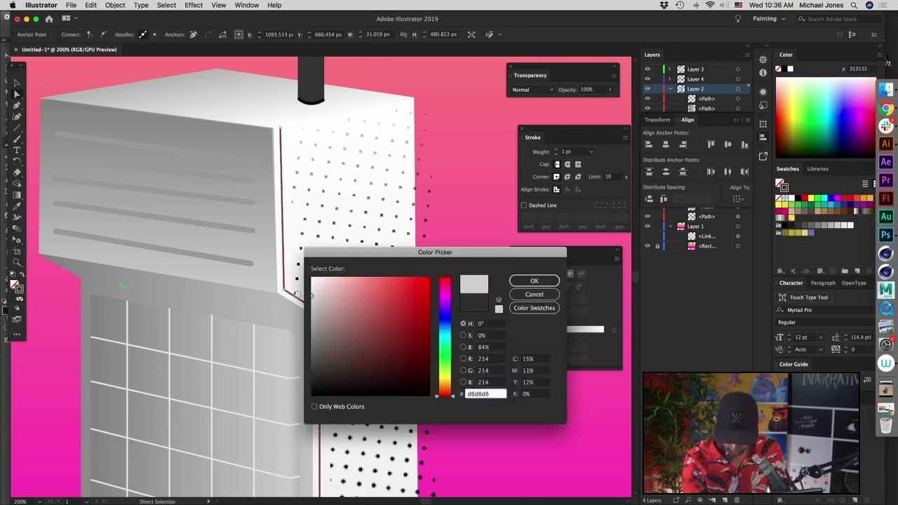
left_click(524, 282)
left_click(467, 260)
- Move the light gray contour line 1 px to the right and deselect it
key("super+minus")
key("super+minus")
key("super+plus")
key("super+plus")
key("super+plus")
left_click_drag(479, 396, 491, 357)
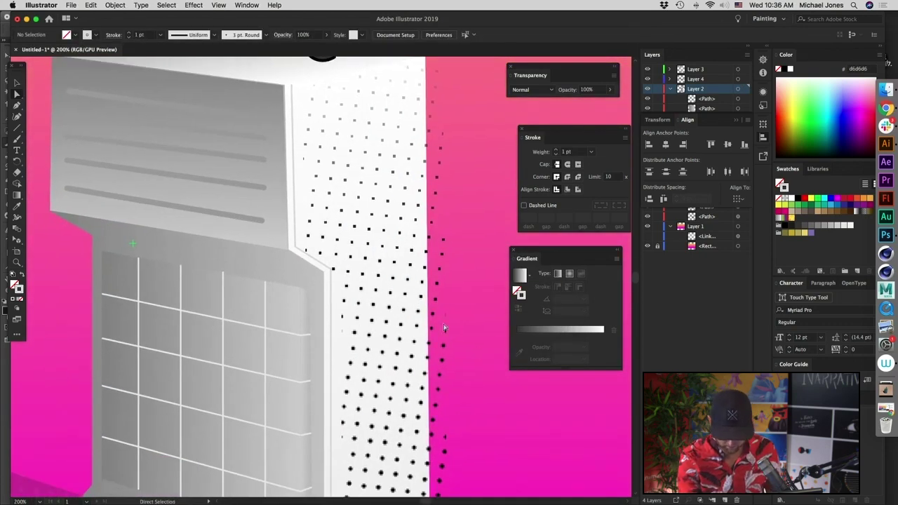
left_click(331, 314)
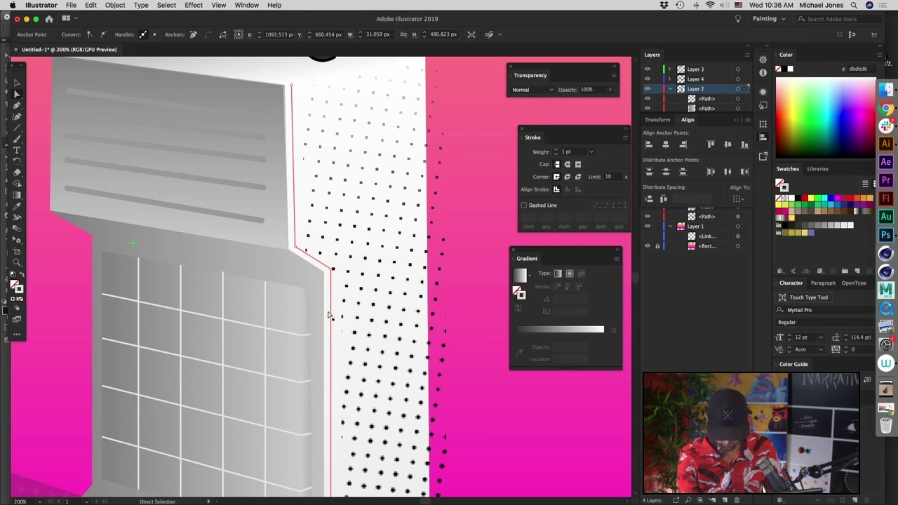
left_click(484, 332)
key("v")
left_click(332, 309)
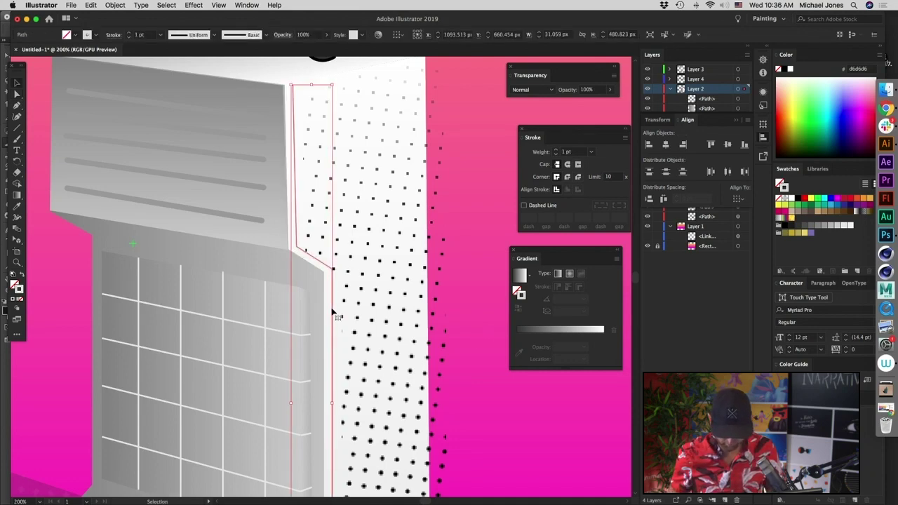
key("Right")
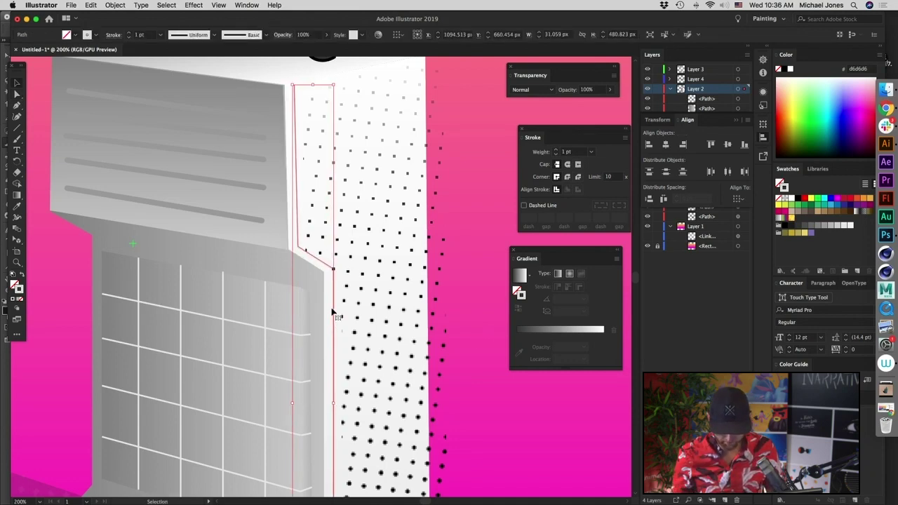
left_click(460, 354)
- Shift the halftone shading shape on the side face about 10 px to the right and deselect it
key("super+minus")
key("super+minus")
key("super+minus")
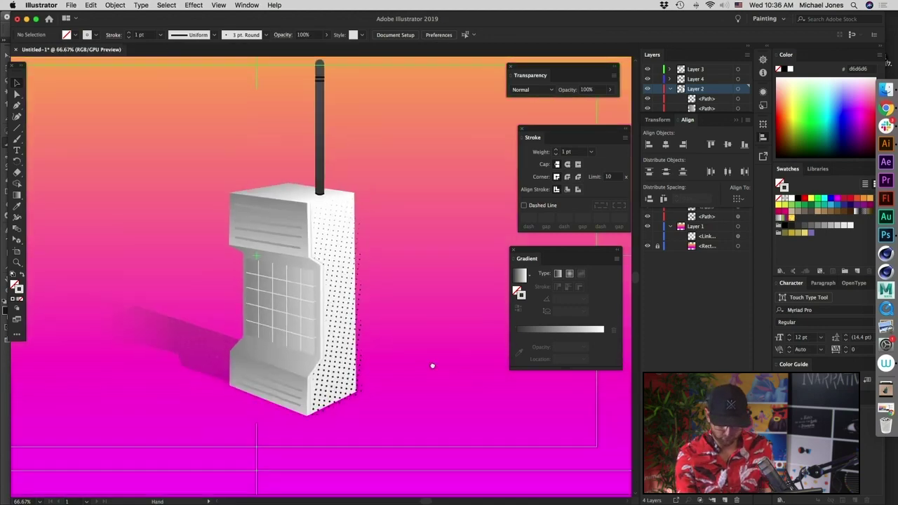
left_click_drag(432, 365, 436, 337)
left_click(365, 343)
key("shift+Right")
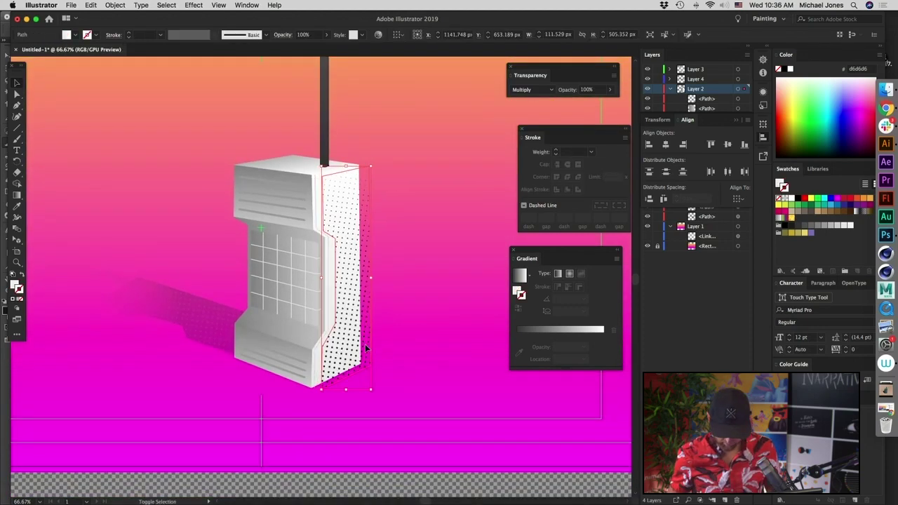
left_click(421, 323)
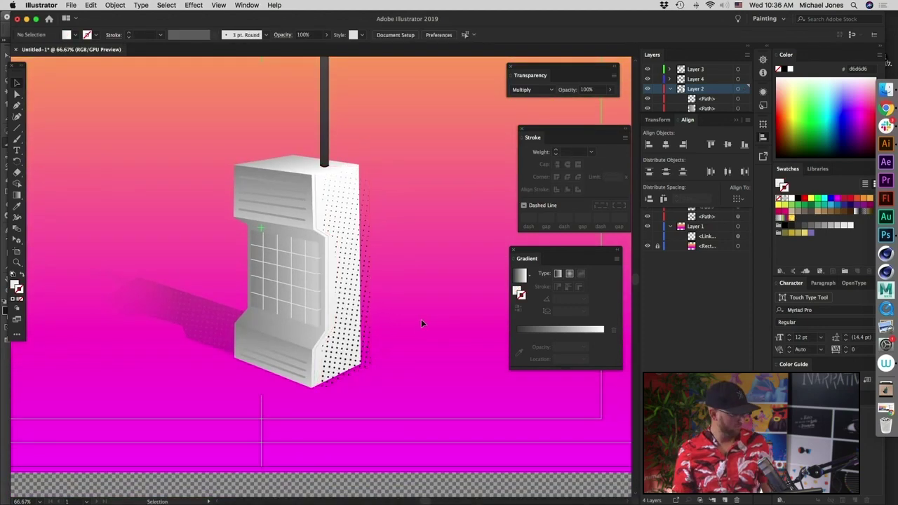
- Draw a straight light gray line just inside the side face's lower edge, from the contour line to the rear corner
key("super+equal")
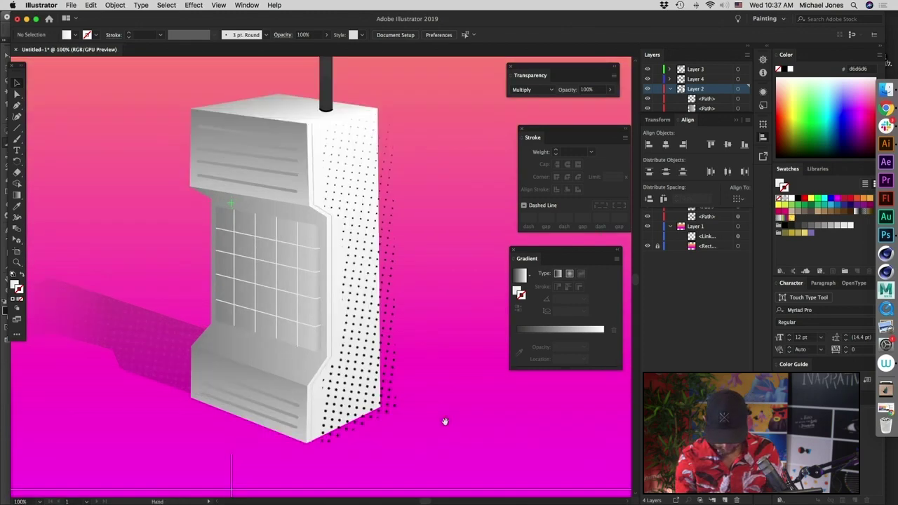
left_click_drag(451, 432, 426, 372)
key("super+equal")
key("a")
left_click(284, 281)
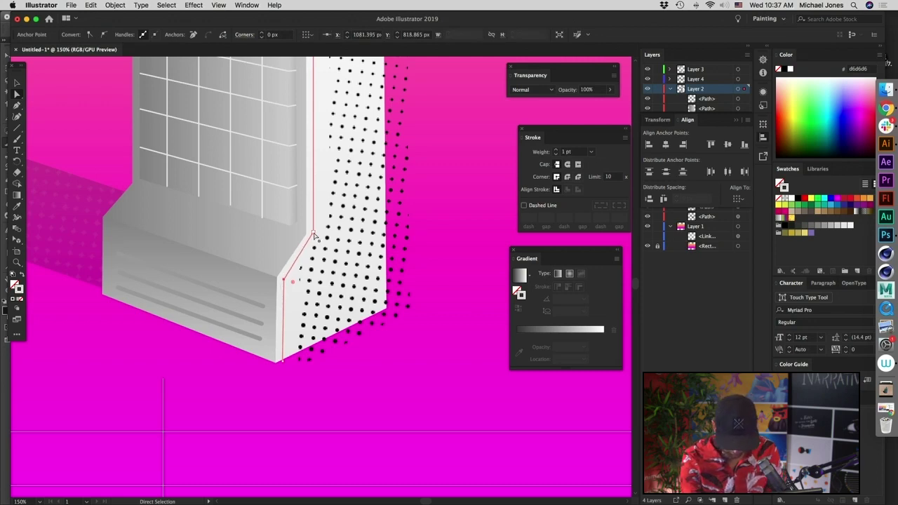
left_click(390, 396)
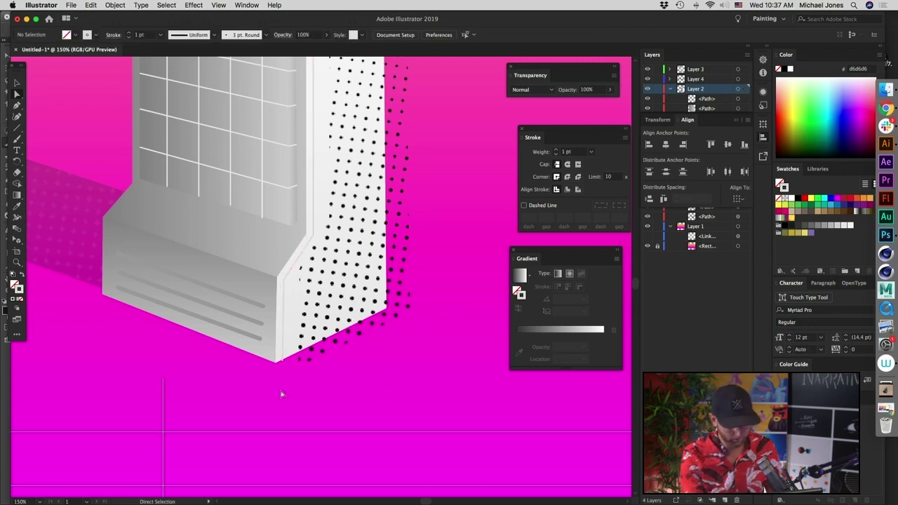
left_click(17, 129)
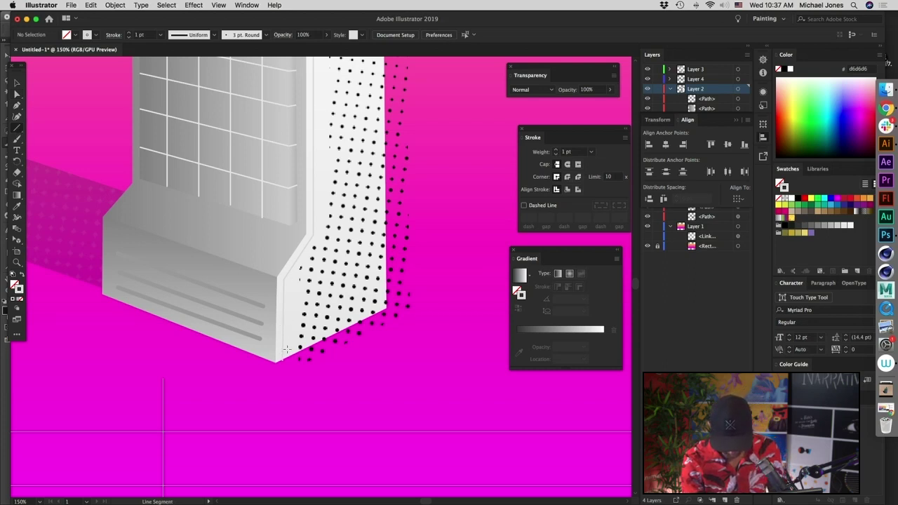
left_click_drag(337, 332, 338, 332)
key("super+z")
left_click_drag(282, 349, 386, 302)
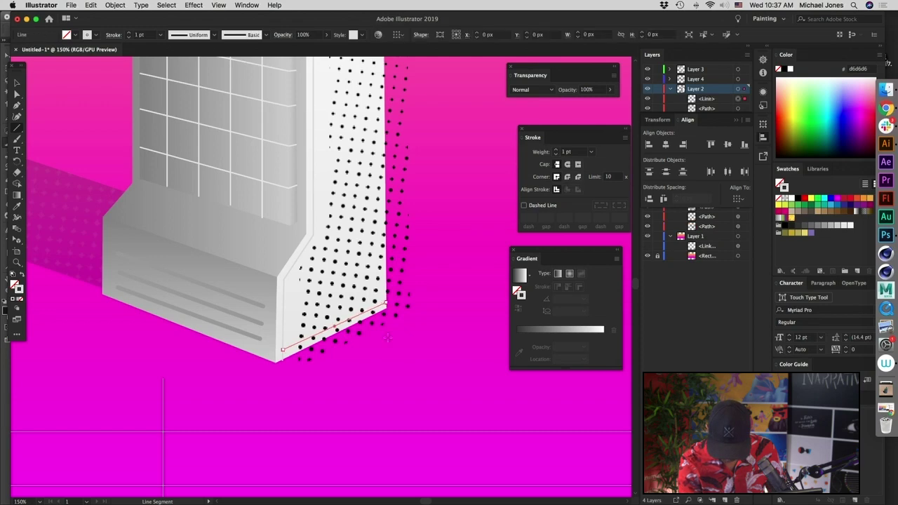
left_click_drag(389, 379, 382, 381)
key("v")
left_click(388, 383)
- Draw a matching straight light gray line just inside the side face's upper edge and deselect it
key("a")
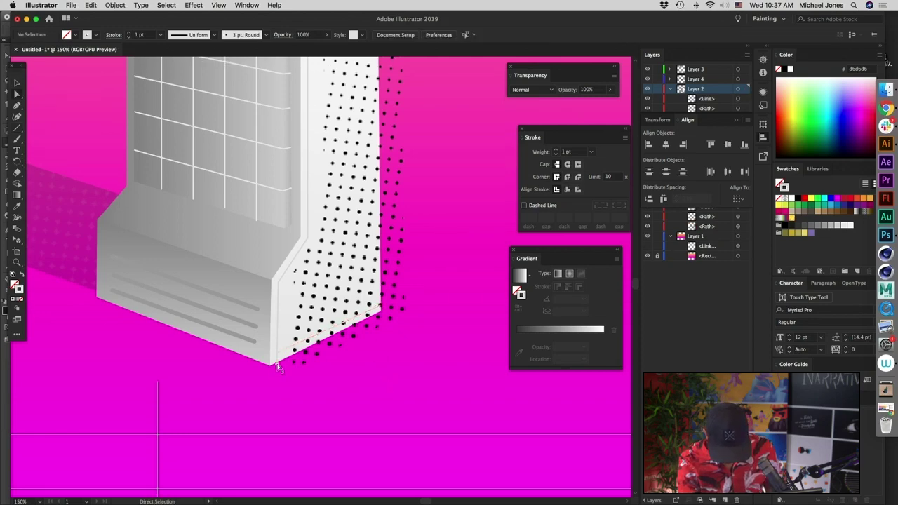
left_click(276, 364)
key("v")
left_click_drag(388, 379, 381, 389)
left_click(21, 130)
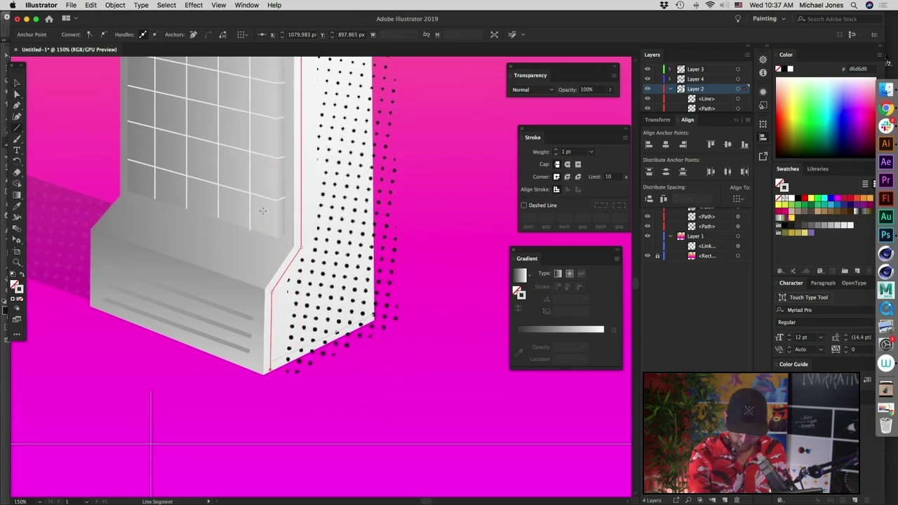
scroll(351, 421, "up", 10)
left_click_drag(221, 126, 321, 105)
left_click_drag(419, 173, 424, 175)
key("v")
left_click(411, 202)
key("super+minus")
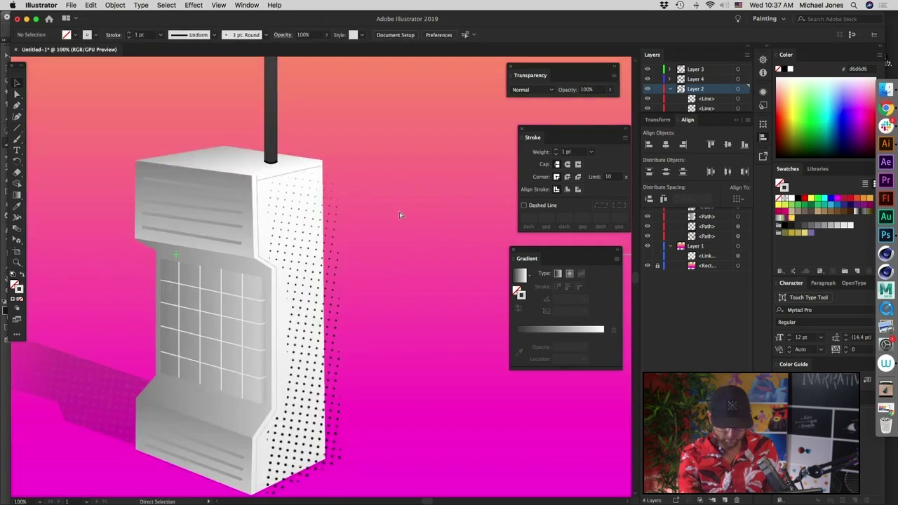
key("super+minus")
key("super+plus")
key("super+plus")
key("super+plus")
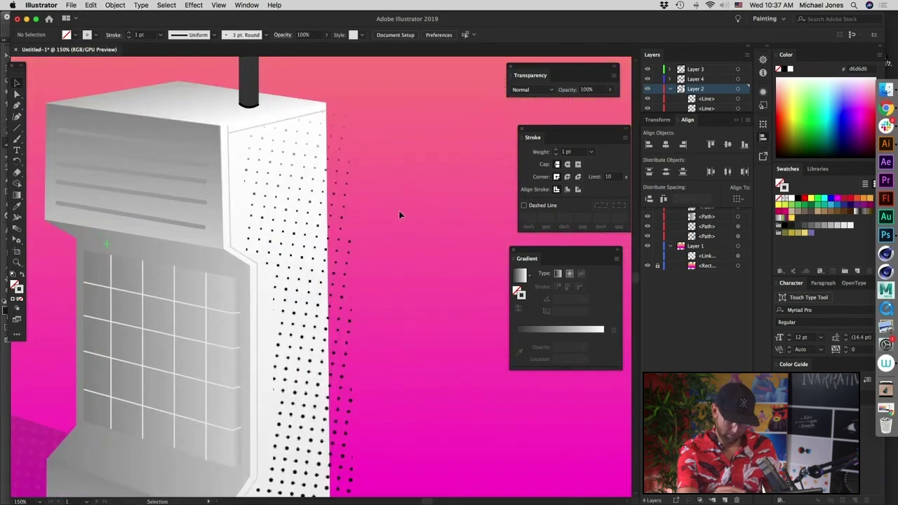
- Bring the contour line's upper end down to meet the side face's upper accent line and deselect it
key("a")
left_click(227, 128)
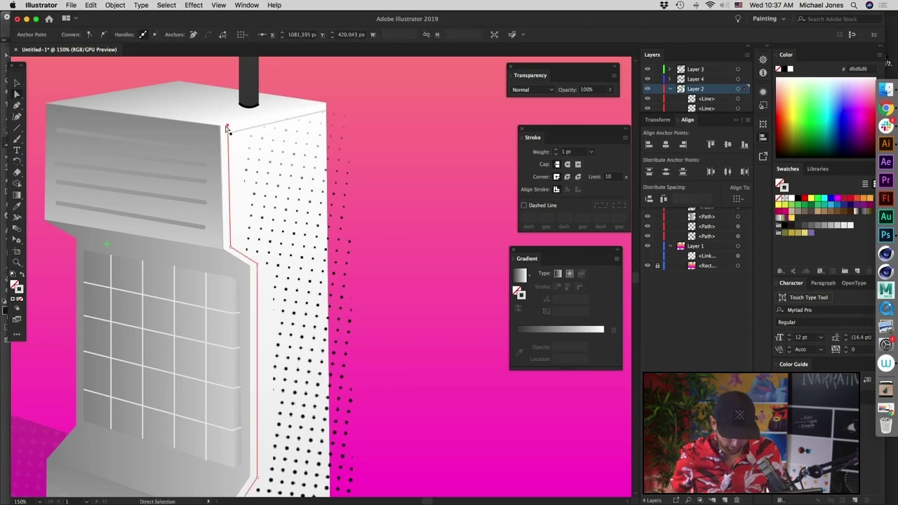
left_click(382, 196)
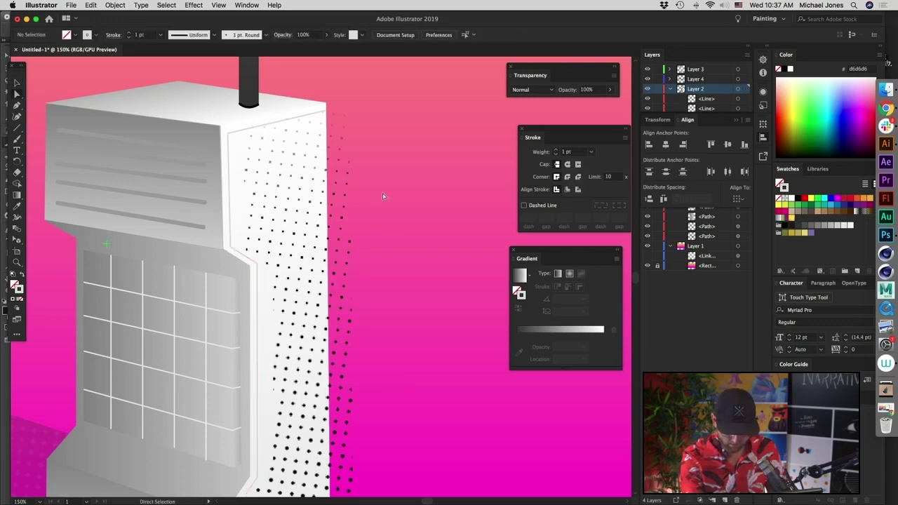
key("v")
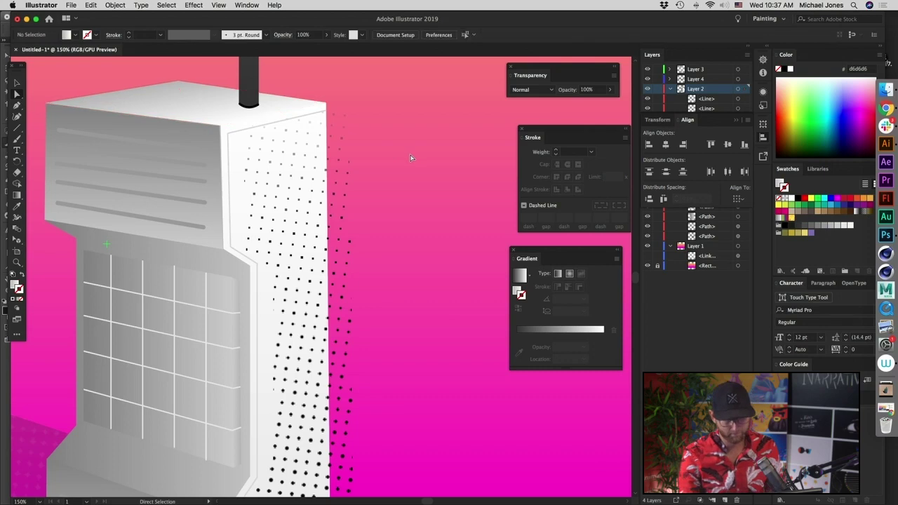
- Set the stroke weight of the side face's upper and lower accent lines to 2 pt and deselect them
key("super+minus")
key("super+minus")
key("super+minus")
key("super+minus")
key("super+equal")
key("super+equal")
key("super+equal")
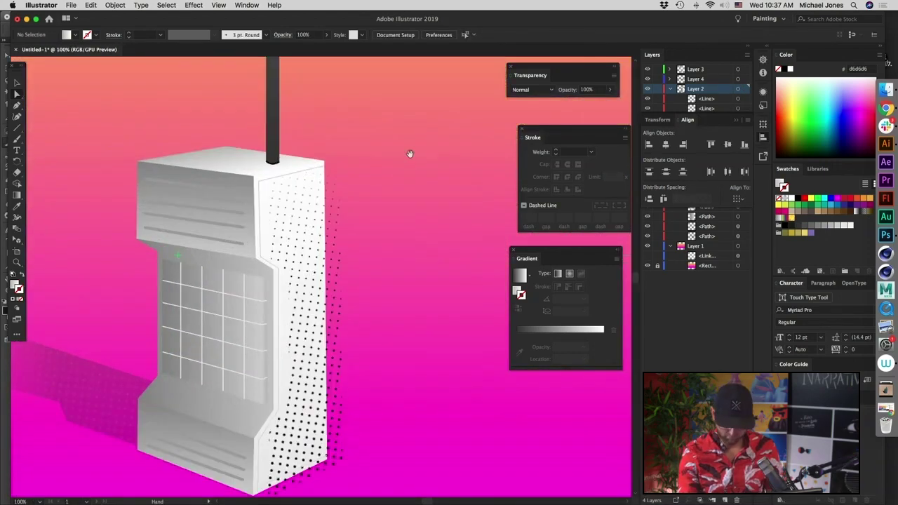
left_click_drag(428, 406, 451, 299)
key("a")
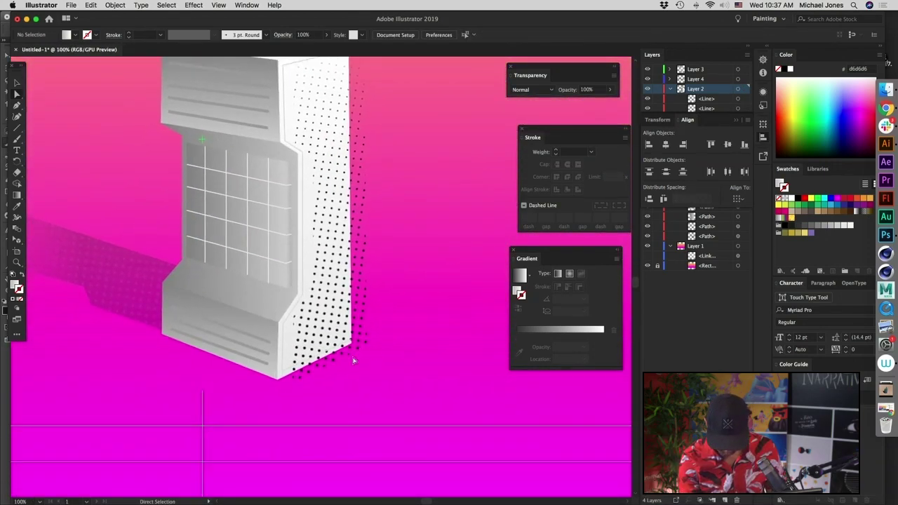
left_click(290, 366)
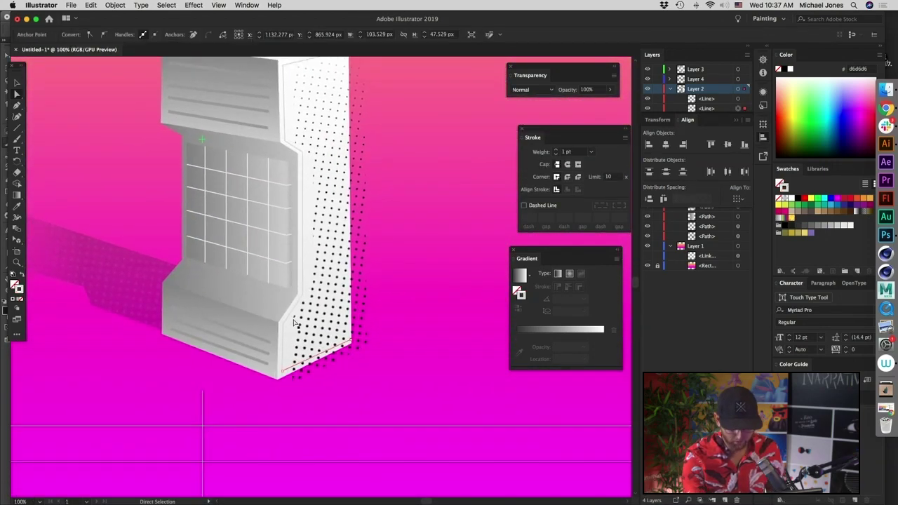
left_click(294, 366)
scroll(348, 138, "up", 6)
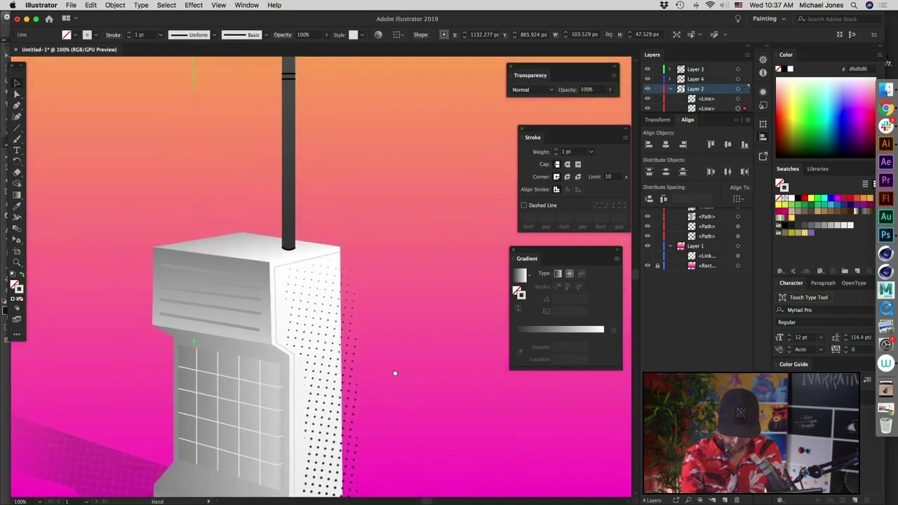
left_click(276, 265)
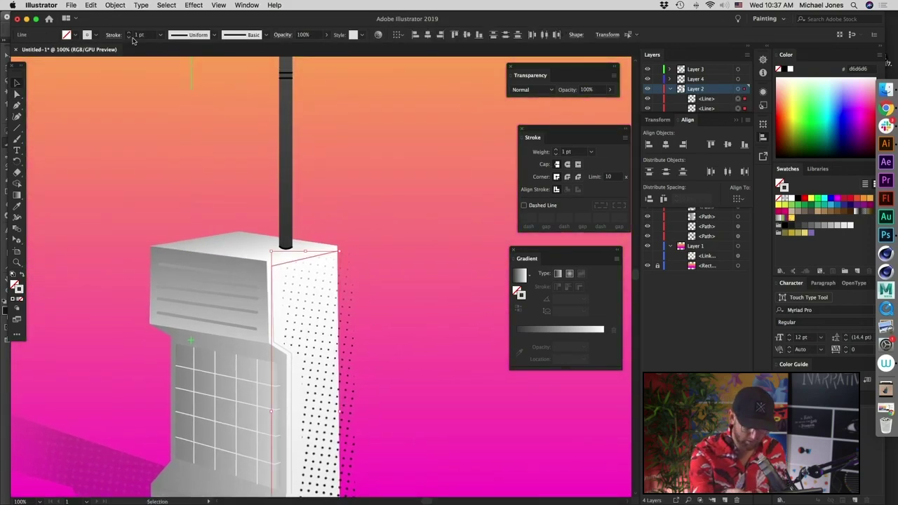
left_click(402, 254)
- Move the side face's lower accent line two places down in Layer 2's stacking order and deselect it
key("super+minus")
scroll(417, 369, "down", 4)
key("super+equal")
key("super+minus")
key("super+equal")
key("super+equal")
key("super+equal")
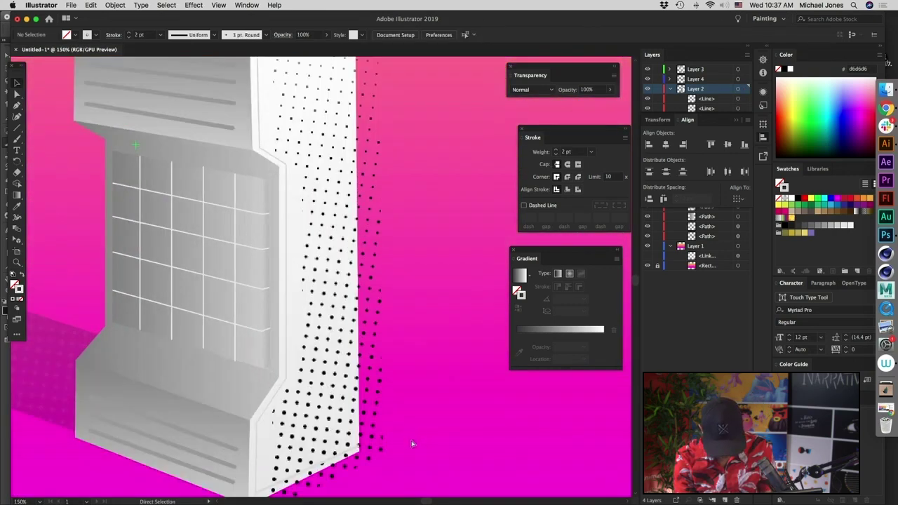
left_click_drag(411, 442, 473, 239)
scroll(281, 373, "up", 1)
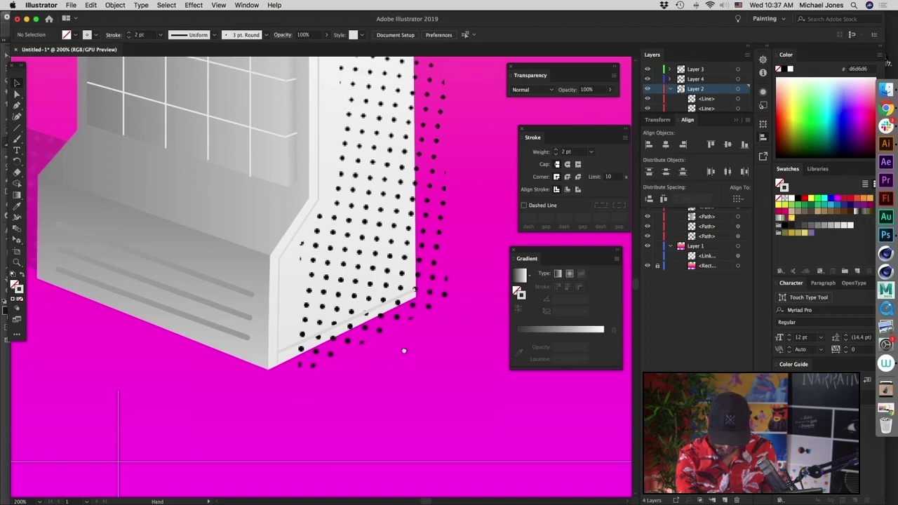
left_click(288, 348)
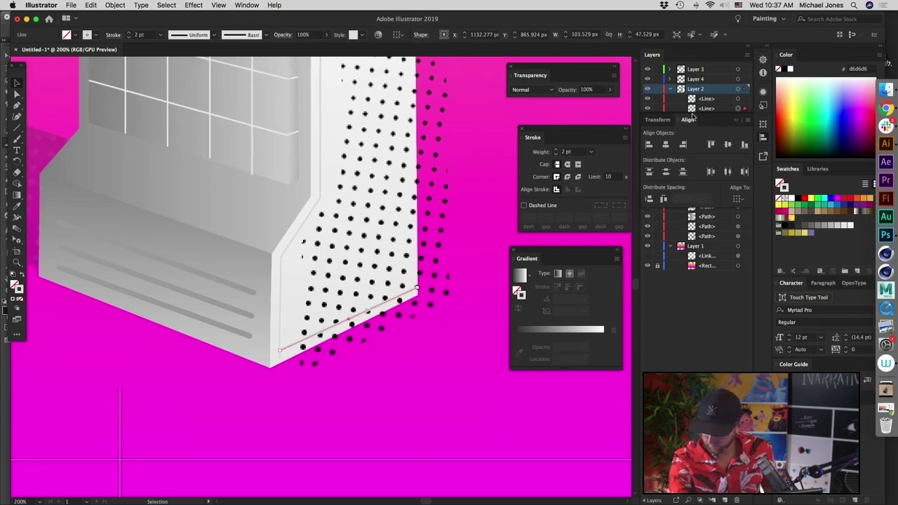
left_click(764, 127)
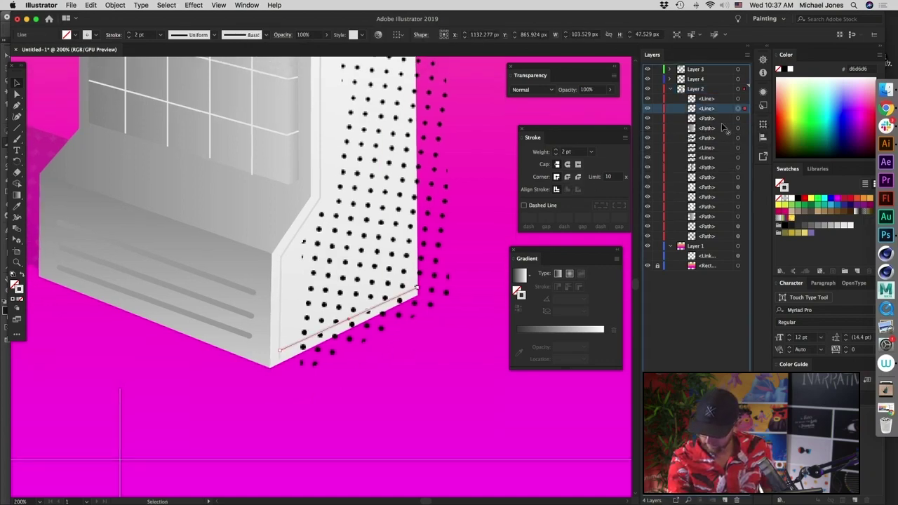
mouse_move(723, 131)
left_mouse_down()
mouse_move(720, 163)
mouse_move(725, 125)
mouse_move(725, 138)
left_mouse_up()
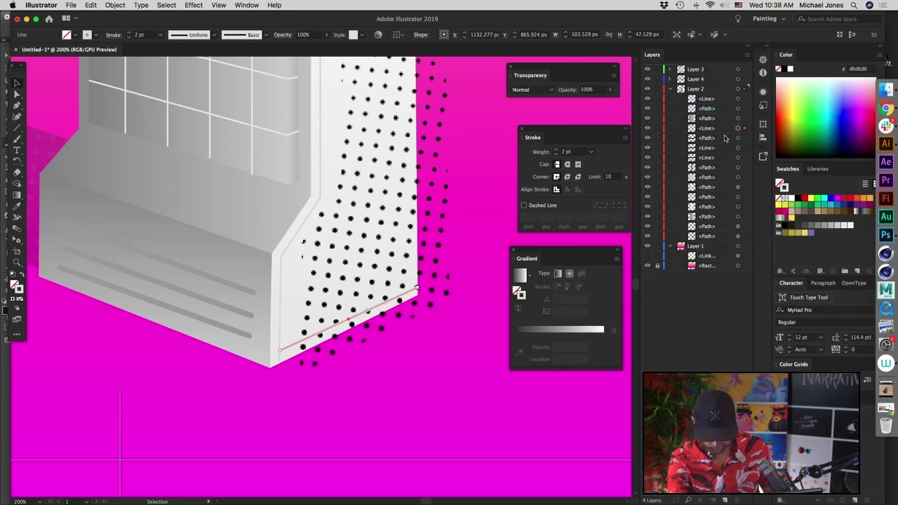
left_click(399, 383)
- Bring the side face's halftone shading path to the top of Layer 2
left_click(390, 321)
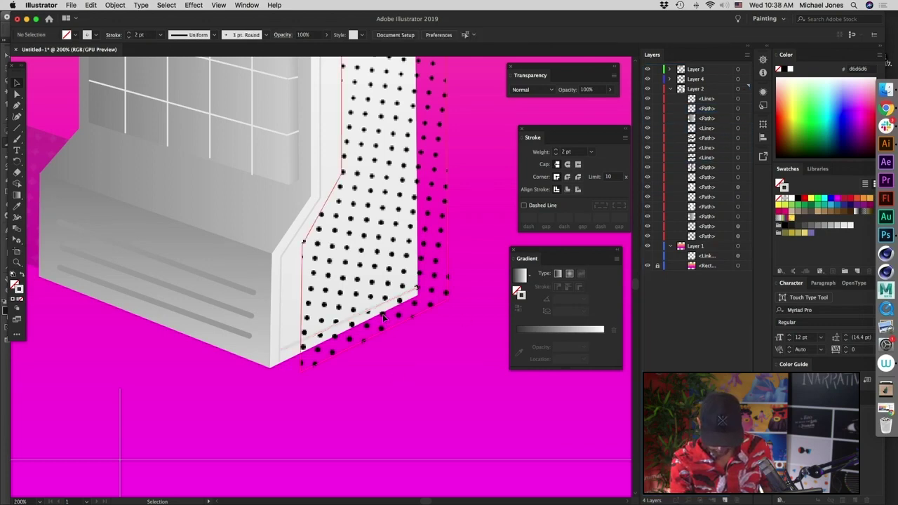
left_click_drag(717, 189, 722, 100)
left_click(432, 404)
- Reposition the halftone shading on the side face, nudging it into alignment with the face's edges, and deselect it
key("super+minus")
key("super+minus")
key("super+minus")
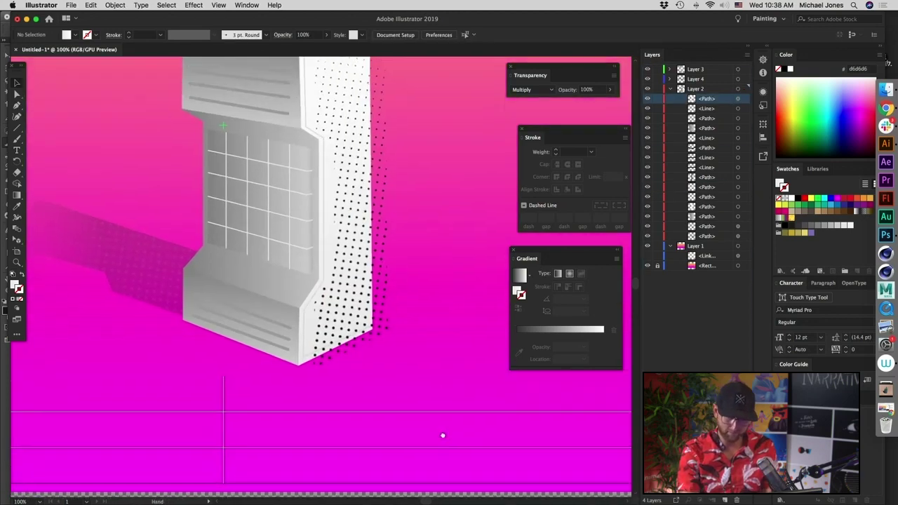
key("super+equal")
scroll(449, 351, "up", 2)
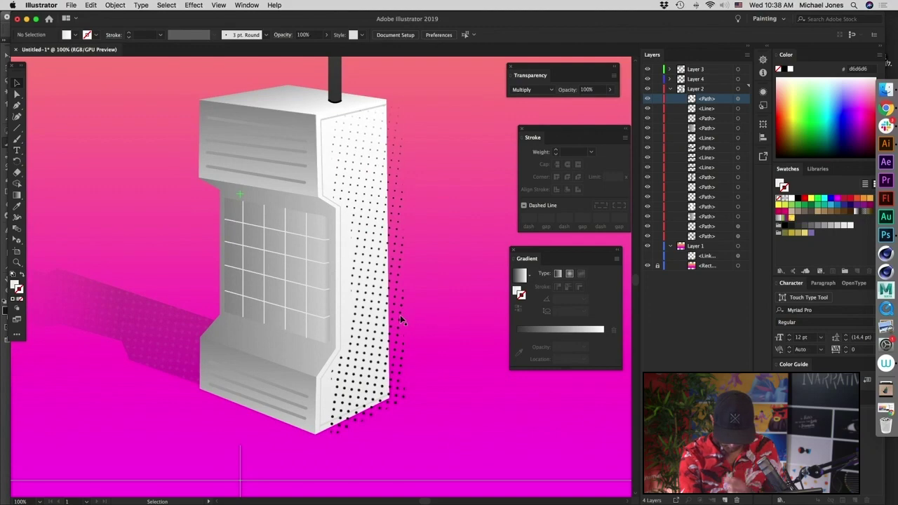
left_click(402, 320)
left_click_drag(397, 386, 471, 392)
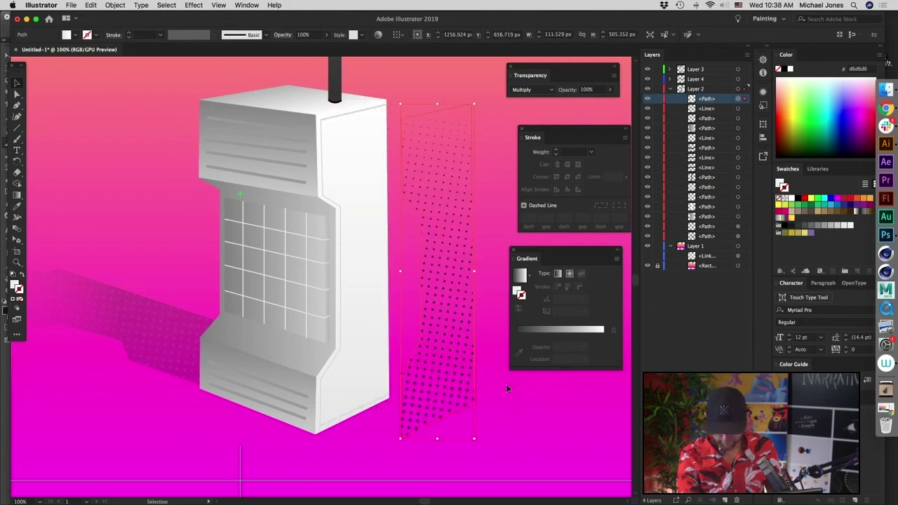
key("super+z")
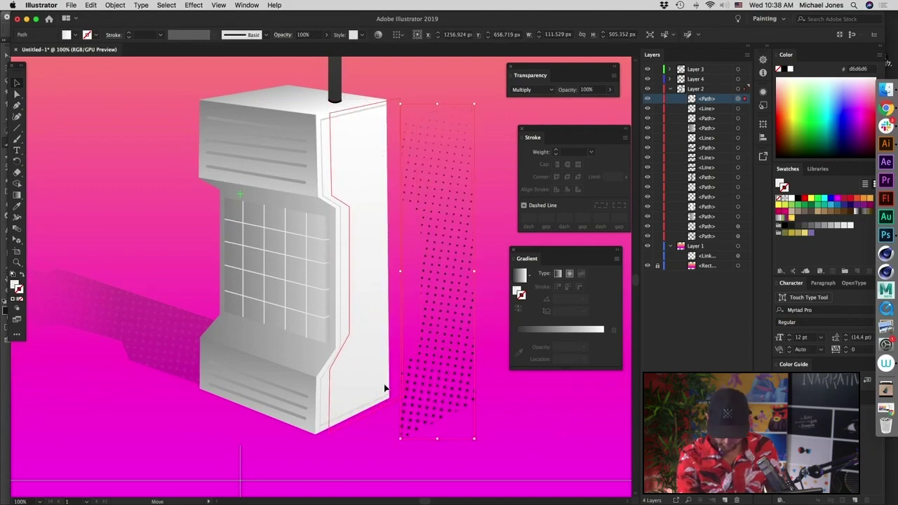
key("shift+Down")
key("Right")
key("Right")
key("Right")
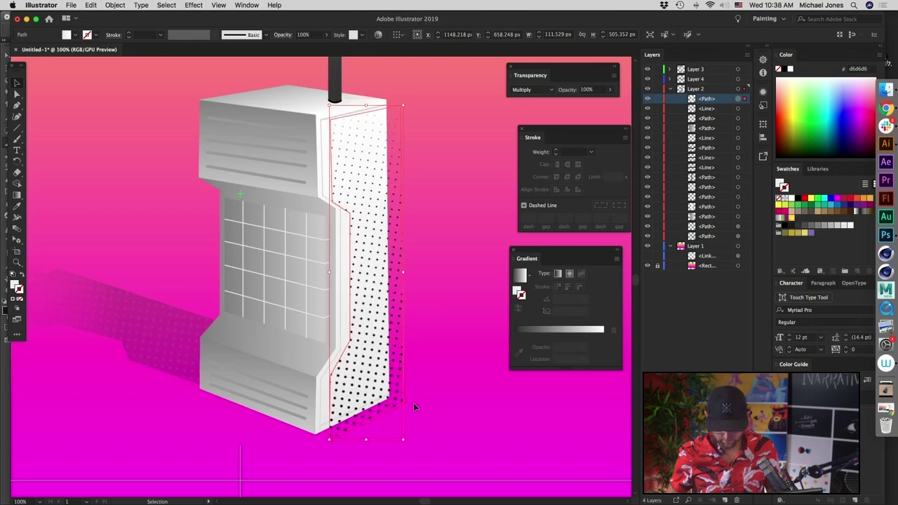
key("Up")
key("Up")
key("Up")
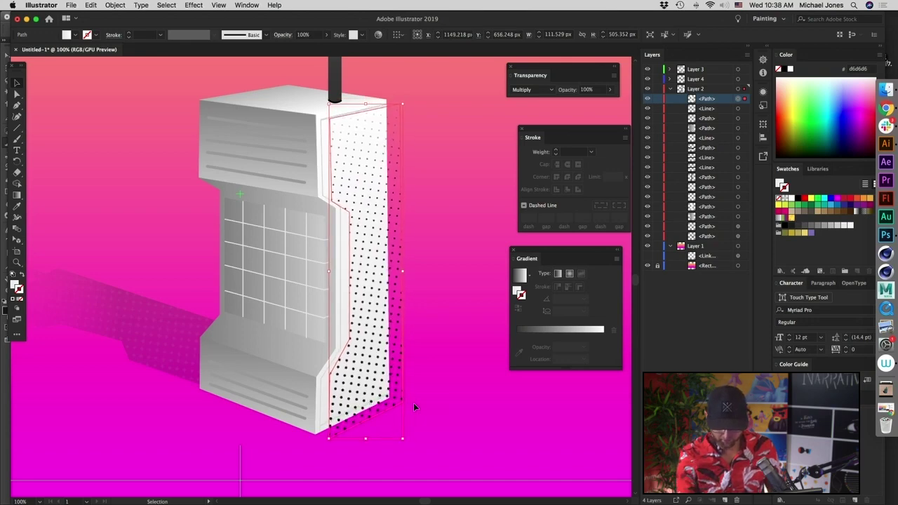
left_click(439, 242)
- Extend the halftone shadow overlay's near lower corner down to the column's front-left base corner and hide the overlay
key("super+minus")
key("super+minus")
key("super+minus")
key("super+equal")
key("super+equal")
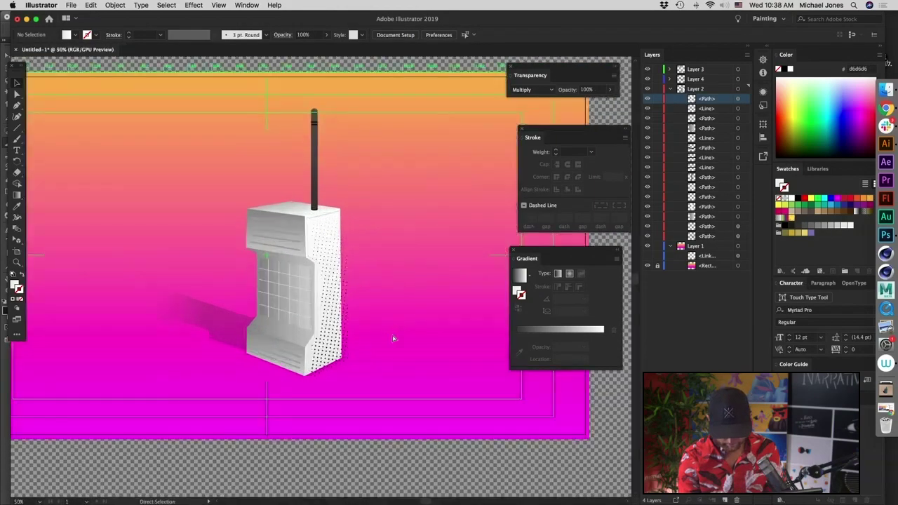
key("a")
left_click(257, 319)
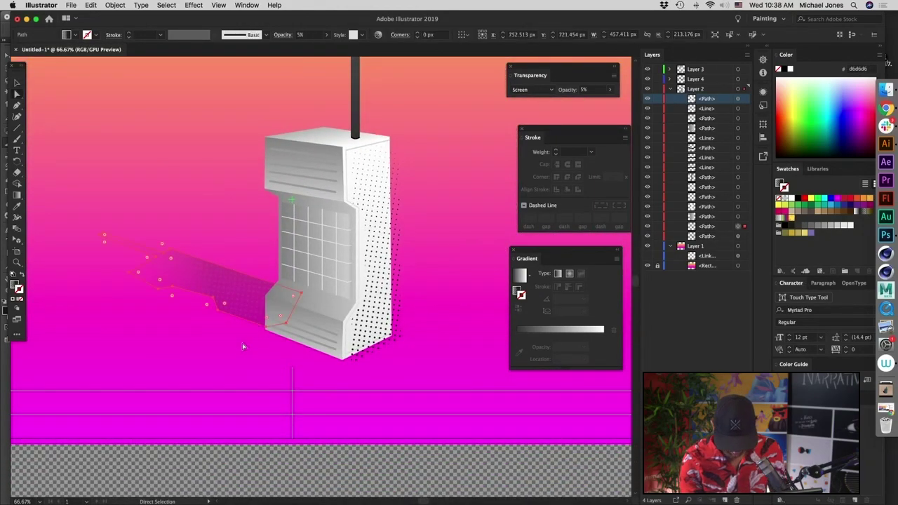
left_click(267, 330)
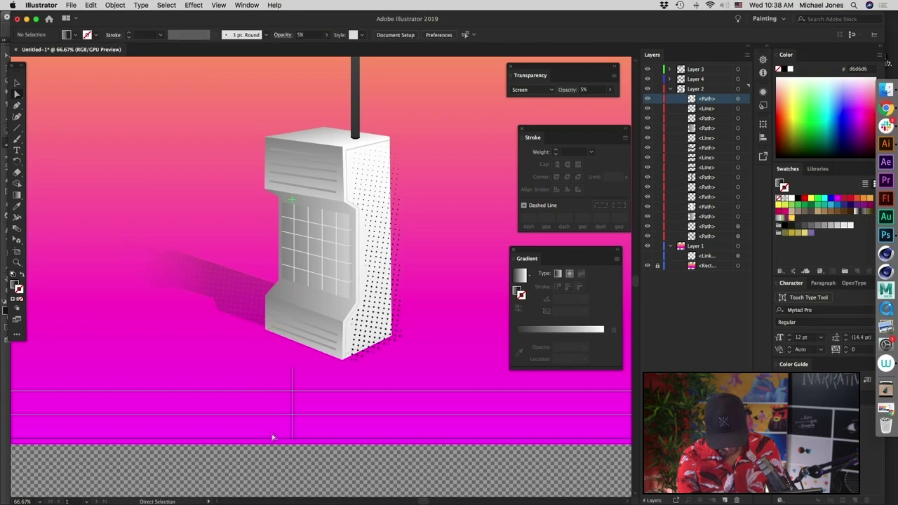
left_click(245, 317)
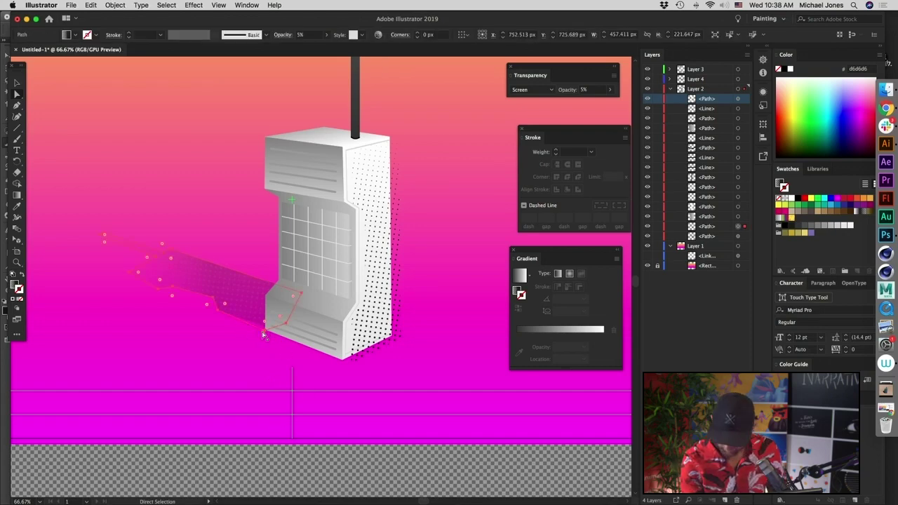
left_click(647, 227)
- Extend the solid cast shadow's near lower corner to the column's front-left base corner and deselect it
left_click(246, 314)
left_click(267, 329)
left_click_drag(266, 329, 266, 332)
left_click(363, 412)
key("super+equal")
key("super+equal")
key("super+equal")
left_click(294, 335)
left_click_drag(294, 335, 294, 336)
left_click(348, 411)
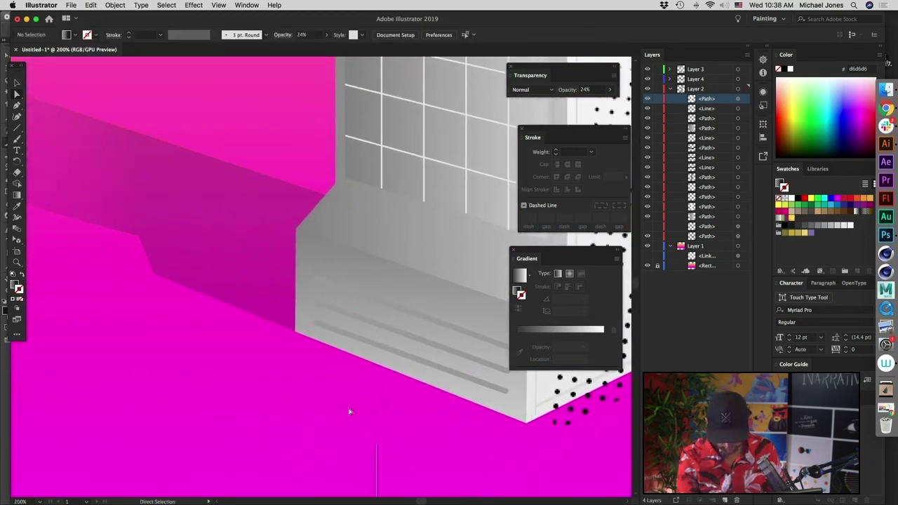
- Draw a rectangle about 246 × 127 px over the column's base and place it at the bottom of Layer 2
key("super+minus")
key("super+minus")
key("super+minus")
key("super+equal")
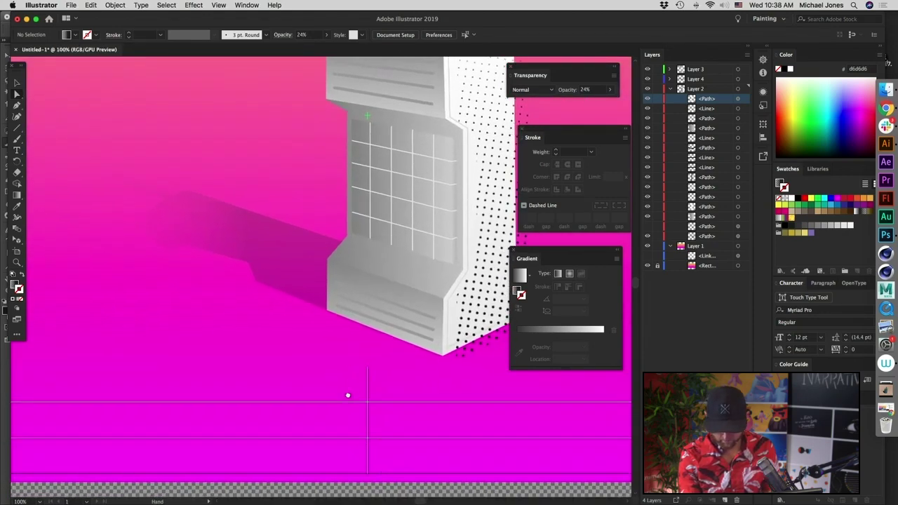
left_click_drag(346, 395, 294, 383)
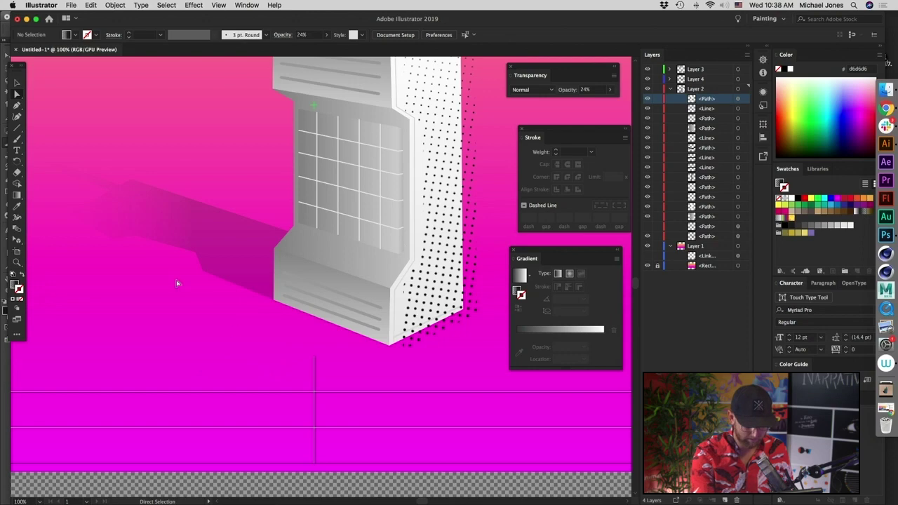
left_click_drag(19, 131, 51, 127)
left_click_drag(261, 280, 424, 362)
left_click_drag(722, 100, 715, 252)
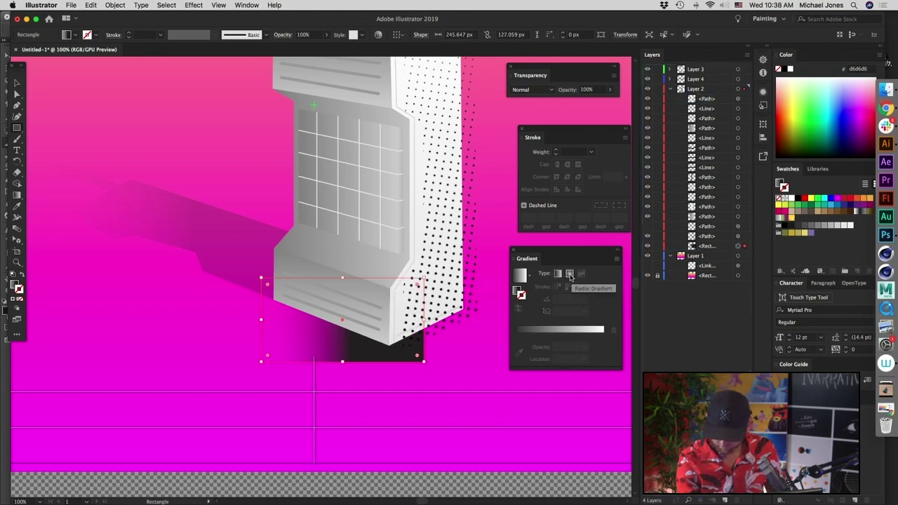
- Give the base rectangle a radial gradient fill without a stroke and reverse the gradient so its center is dark
left_click(570, 274)
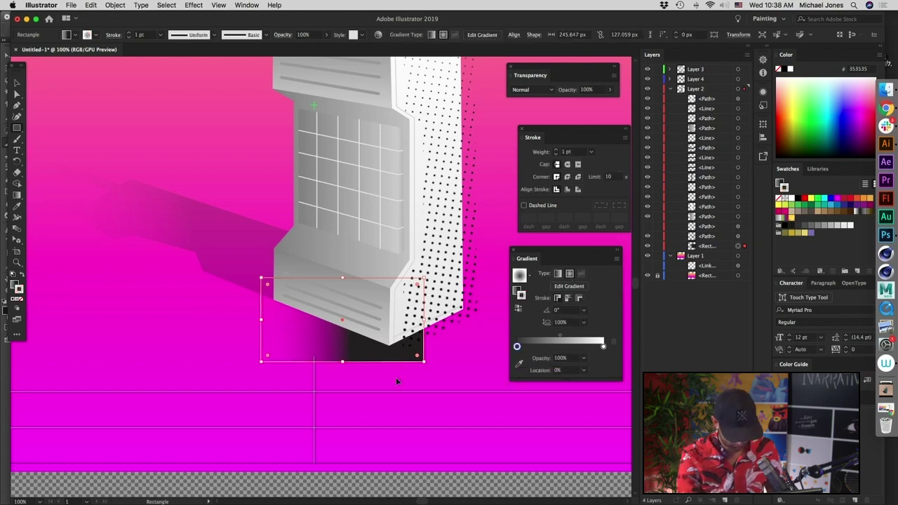
key("v")
left_click(23, 299)
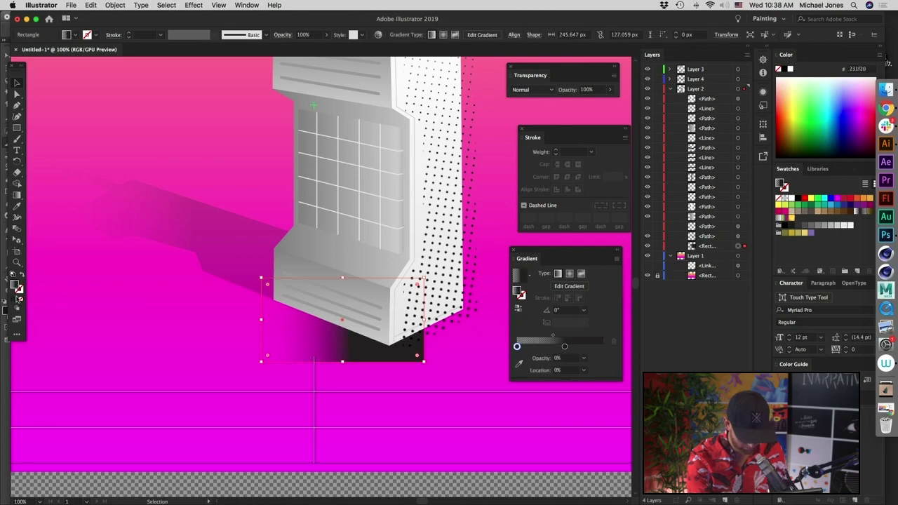
left_click(568, 273)
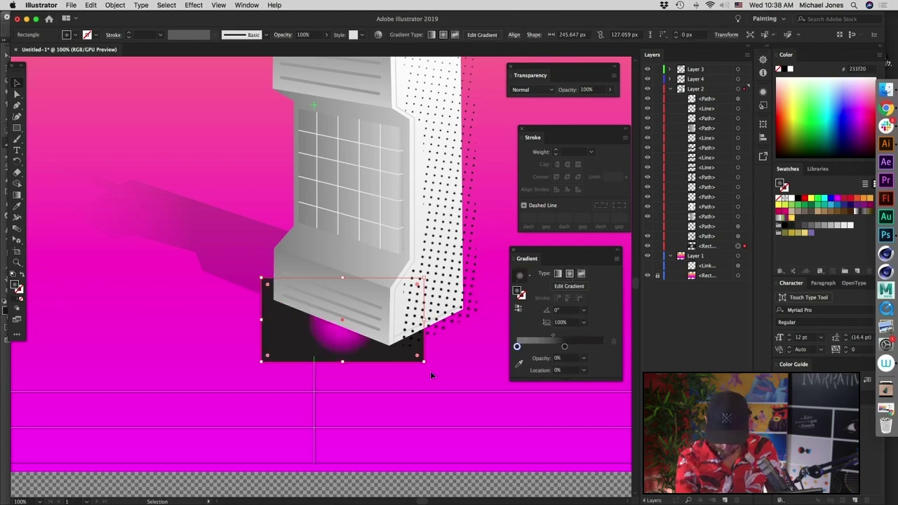
left_click(518, 307)
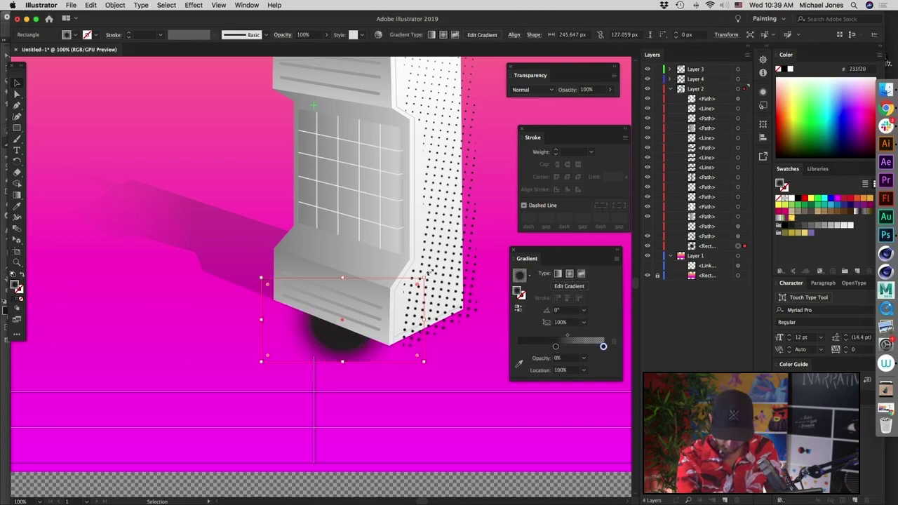
- Reshape the base rectangle by moving its corner anchors to follow the column's footprint, slightly beyond the front edge
key("a")
left_click_drag(423, 362, 390, 346)
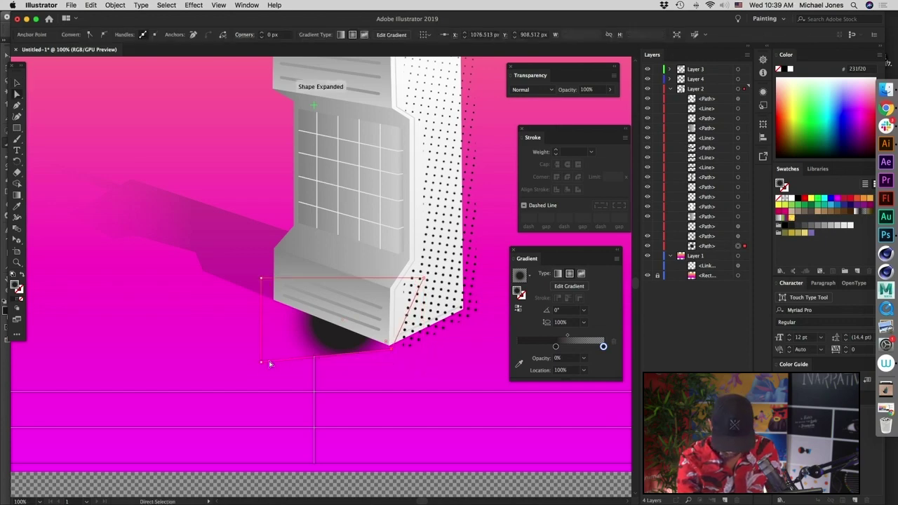
left_click_drag(261, 364, 335, 282)
left_click_drag(424, 284, 458, 297)
- Change the base shape's fill to a linear gradient and reverse its direction
left_click(558, 273)
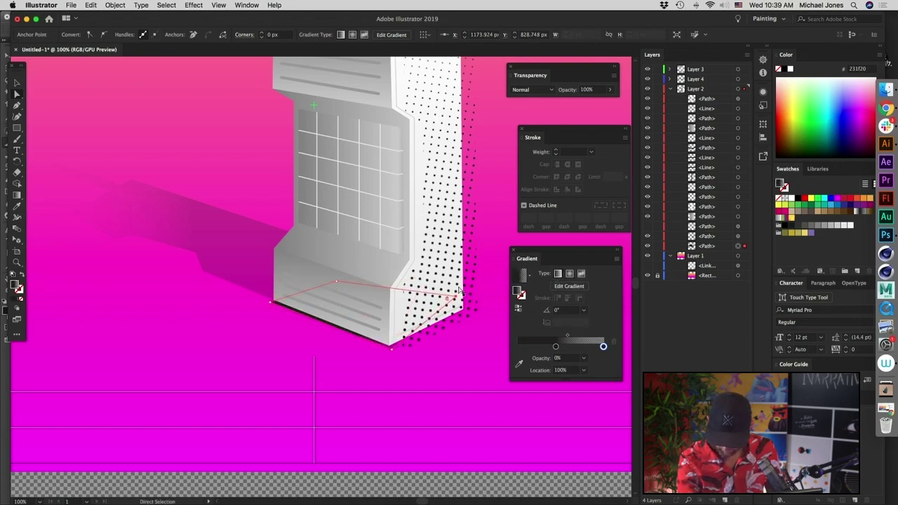
left_click(518, 307)
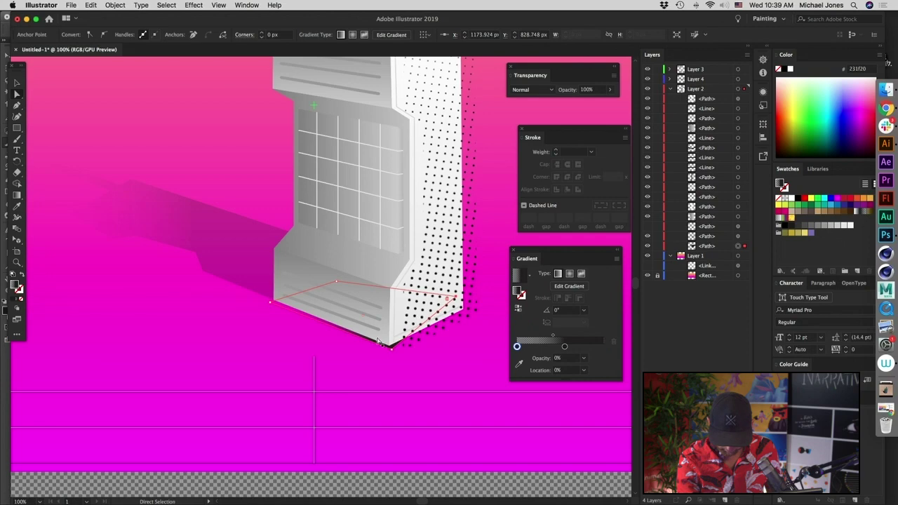
- Extend the base shape by moving its left anchor onto the cast shadow, its right anchor past the column's edge and its rear anchor further left
left_click_drag(272, 307, 208, 275)
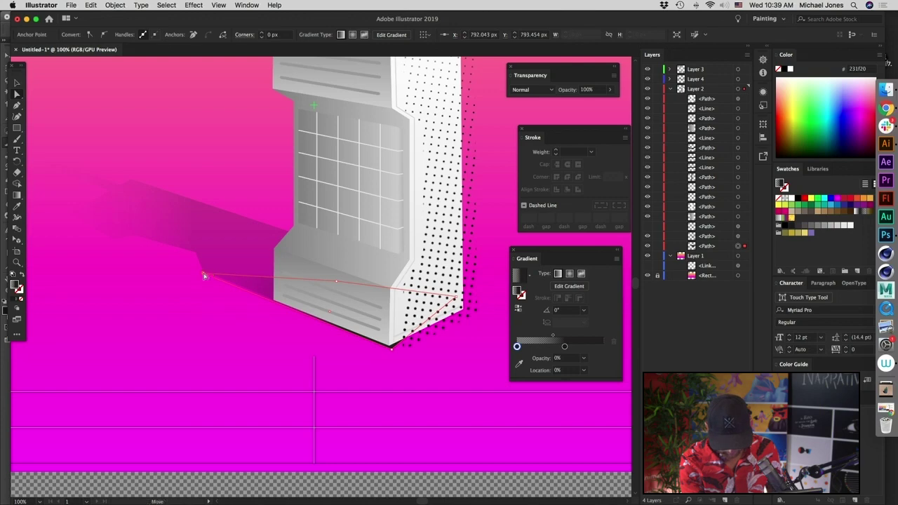
left_click_drag(459, 302, 472, 311)
key("Up")
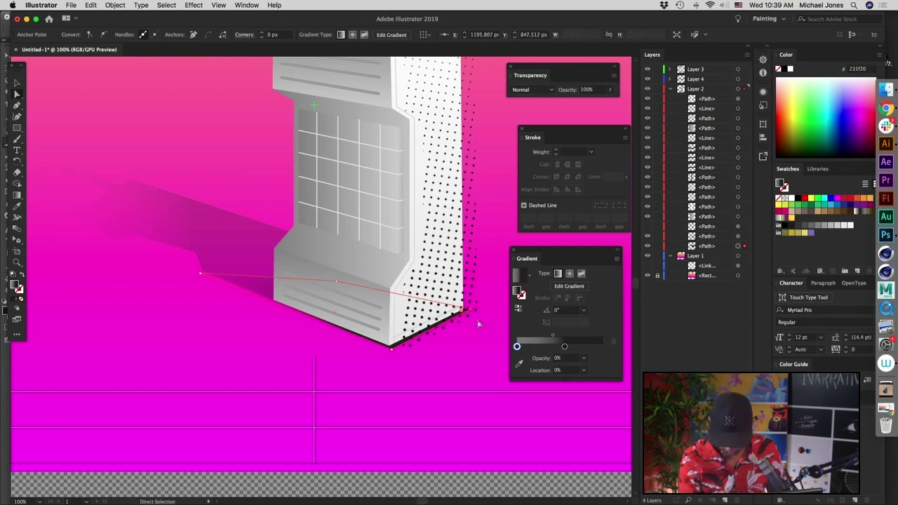
left_click(200, 273)
left_click_drag(336, 282, 279, 258)
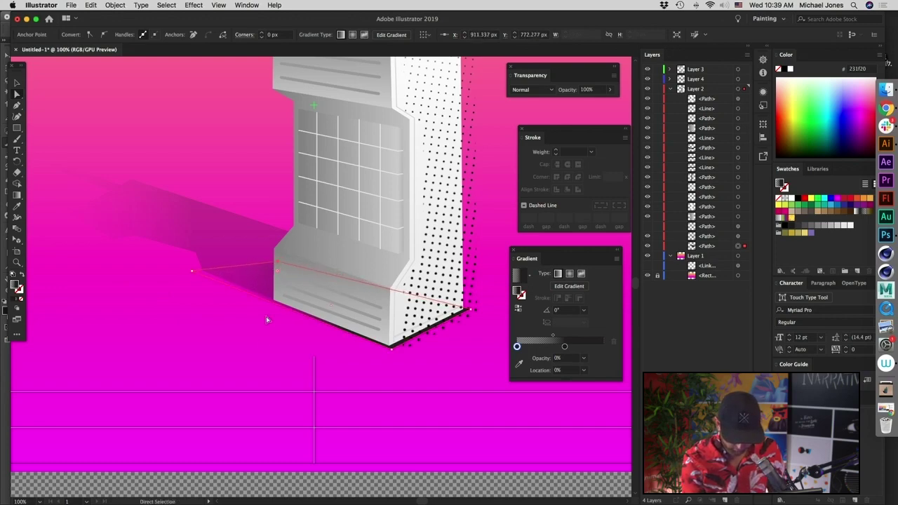
left_click(264, 363)
key("super+minus")
key("super+minus")
key("super+minus")
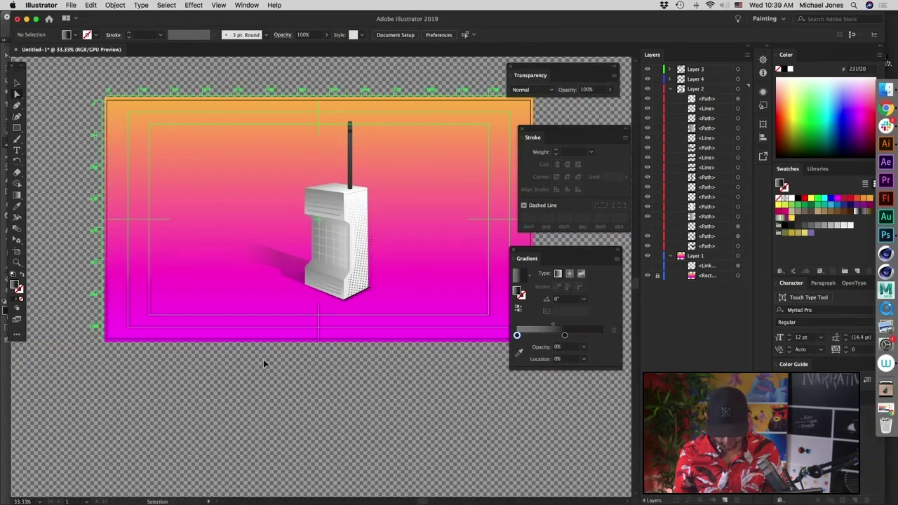
- Select the base shape and move its left corner anchor outward and down, just below the cast shadow's lower edge
key("super+plus")
key("super+plus")
left_click(249, 282)
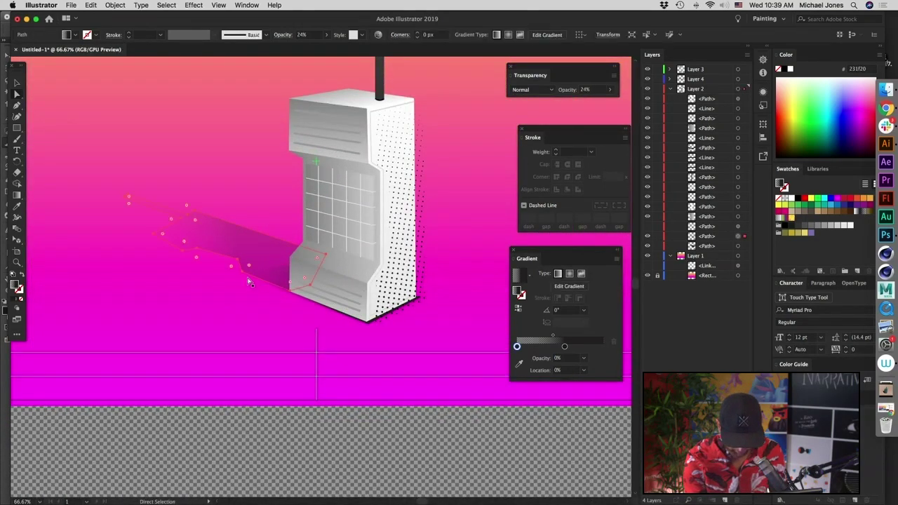
left_click(304, 301)
left_click(279, 294)
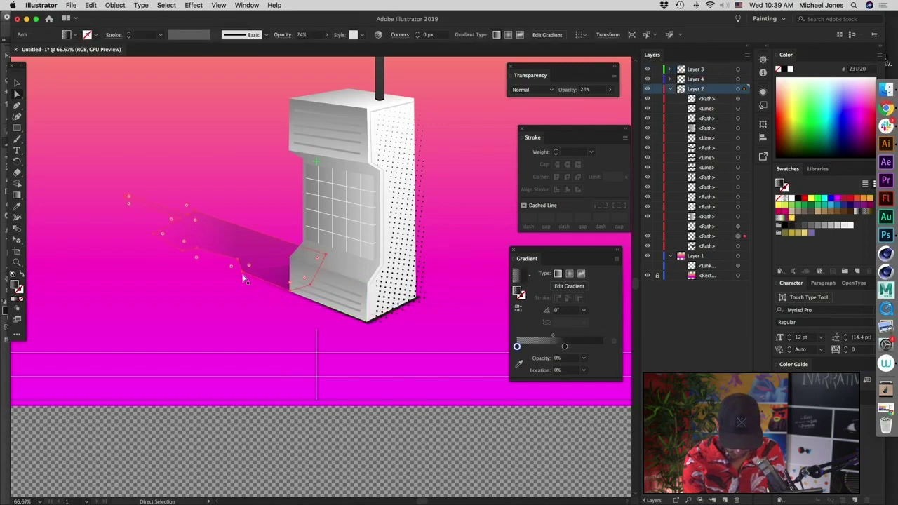
left_click(355, 325)
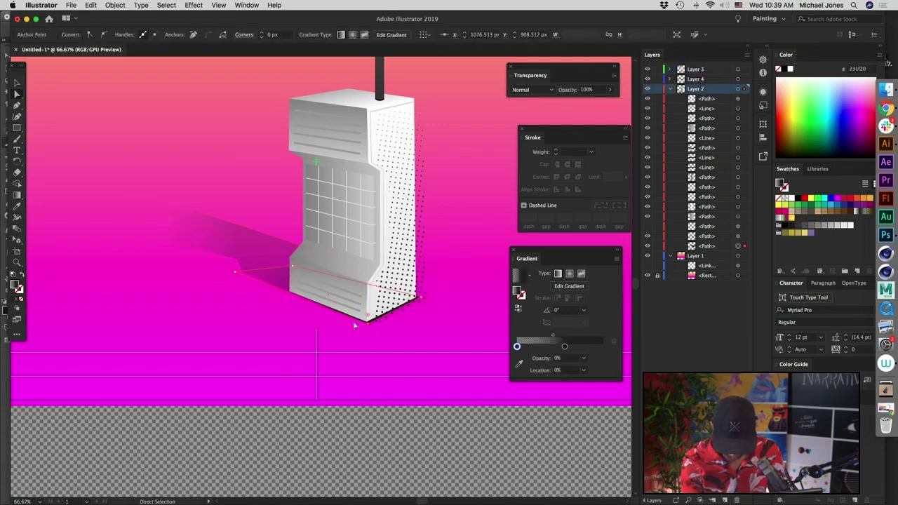
left_click_drag(235, 273, 218, 282)
left_click(206, 350)
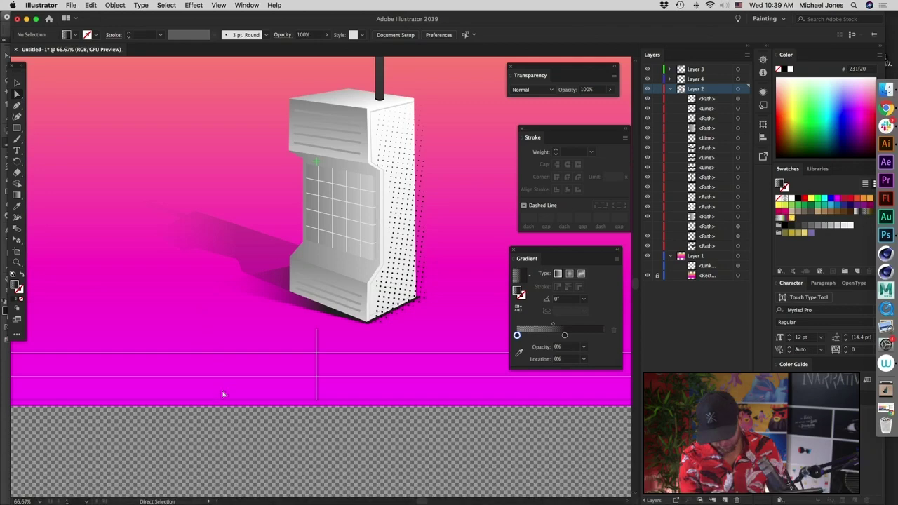
- Examine the base shadow in the full artboard view and close up
key("super+minus")
key("super+minus")
key("super+minus")
key("super+minus")
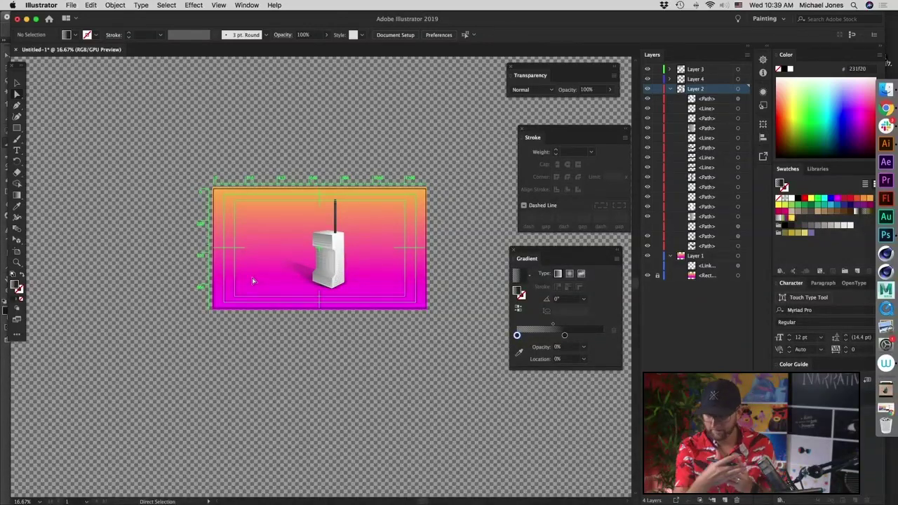
key("super+plus")
key("super+plus")
key("super+plus")
key("super+plus")
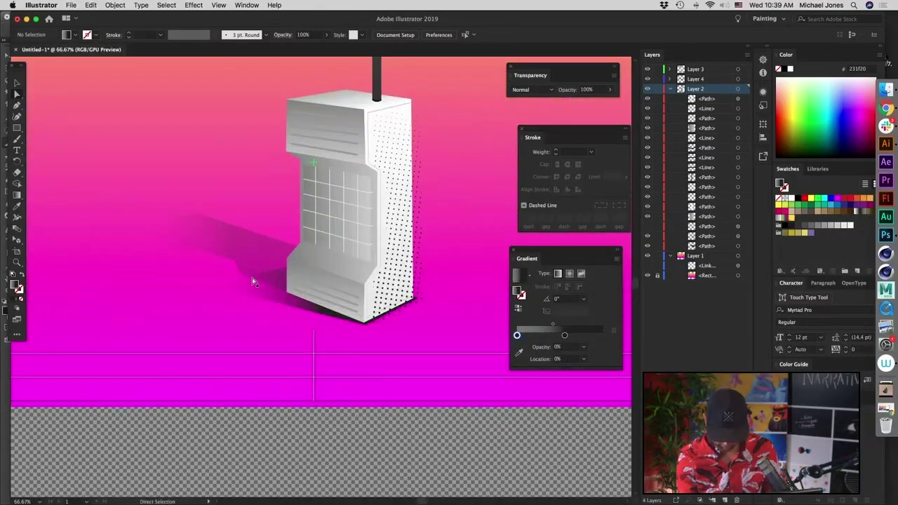
- Try recoloring the base shape's dark gradient stop with a gray swatch
left_click(334, 321)
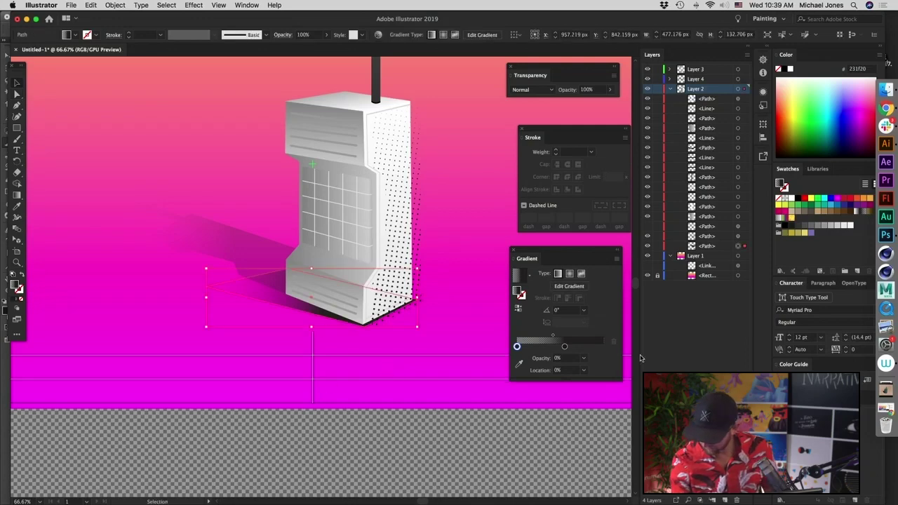
left_click_drag(810, 227, 565, 347)
left_click(410, 399)
key("super+z")
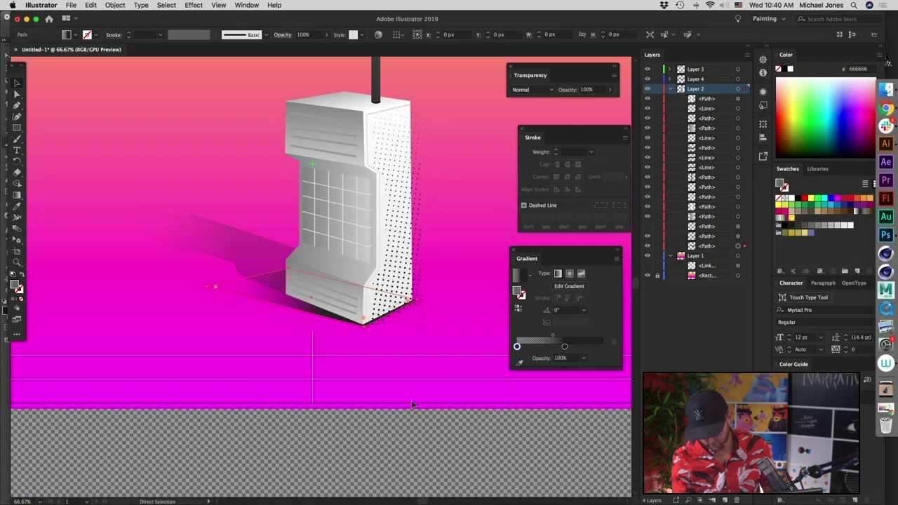
- Lower the base shape's opacity to 30% and deselect it
left_click(326, 34)
left_click_drag(329, 47, 303, 49)
left_click(274, 398)
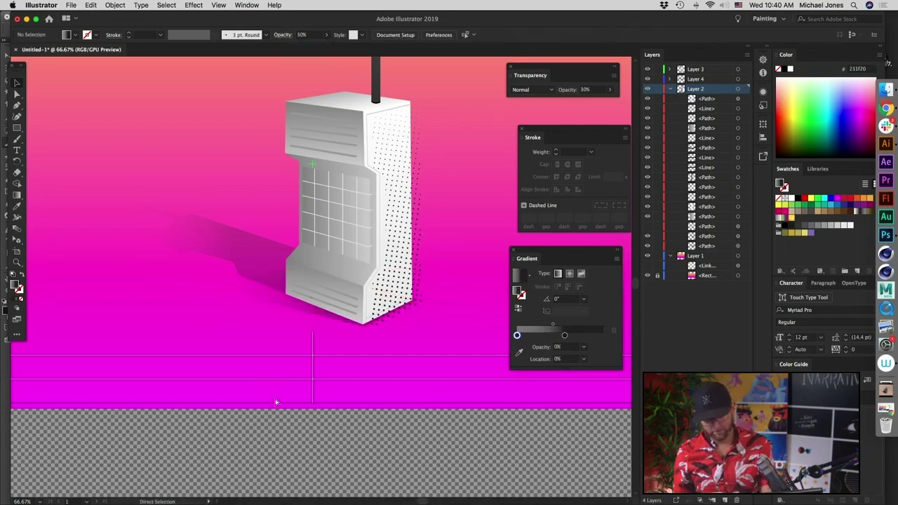
- Examine the phone illustration and its softened base shadow at full-artboard and close-up zoom levels
key("super+minus")
key("super+minus")
key("super+minus")
key("super+minus")
key("super+plus")
key("super+plus")
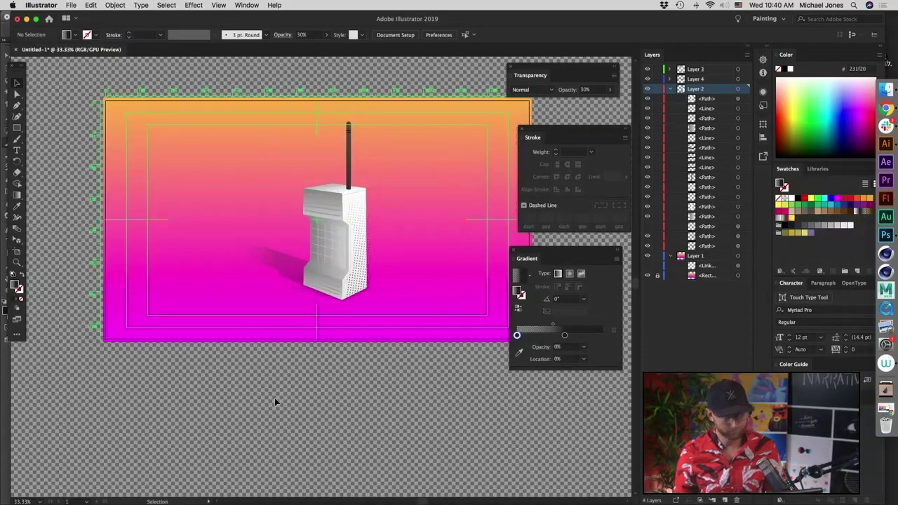
left_click_drag(447, 340, 413, 365)
key("super+plus")
left_click_drag(374, 421, 449, 377)
key("super+plus")
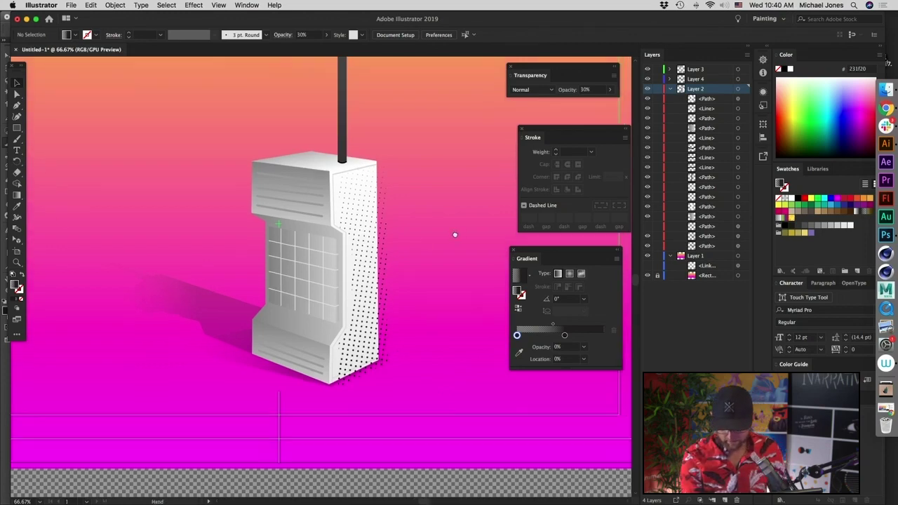
key("super+minus")
left_click_drag(401, 381, 404, 392)
left_click_drag(430, 362, 465, 362)
- Save the illustration to the Desktop as Phone_1.ai in Adobe Illustrator format, keeping the default Illustrator options
key("super+s")
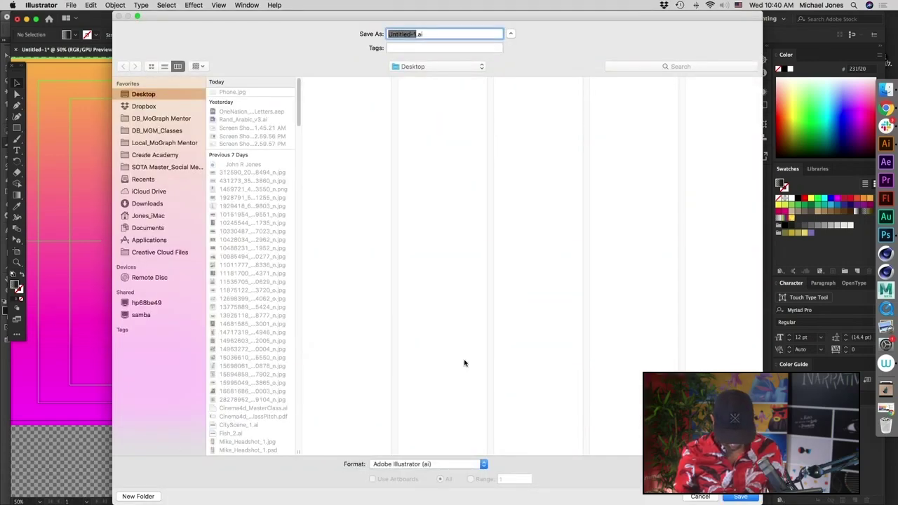
type("PHon")
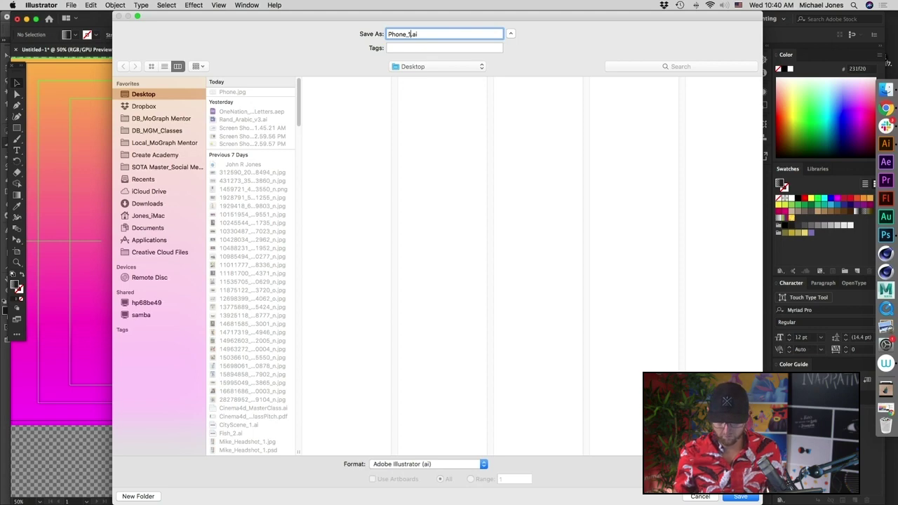
type("e_1")
key("Return")
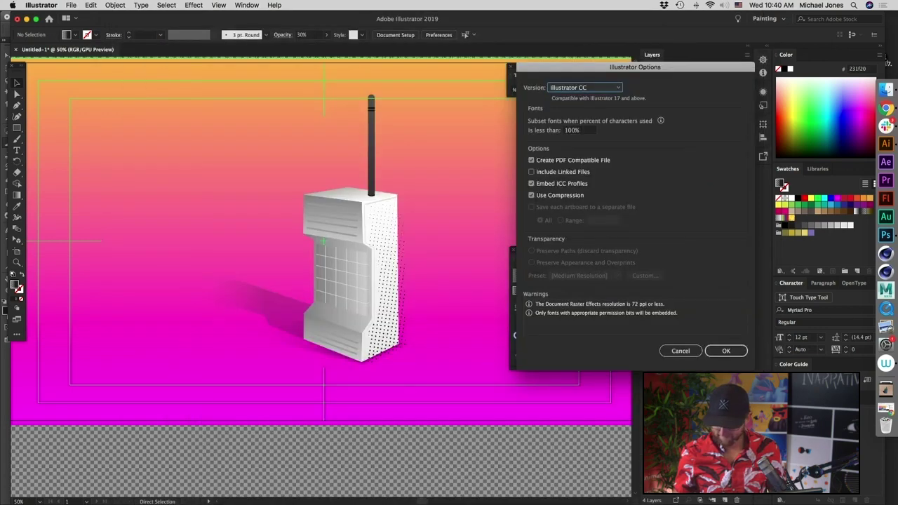
key("Return")
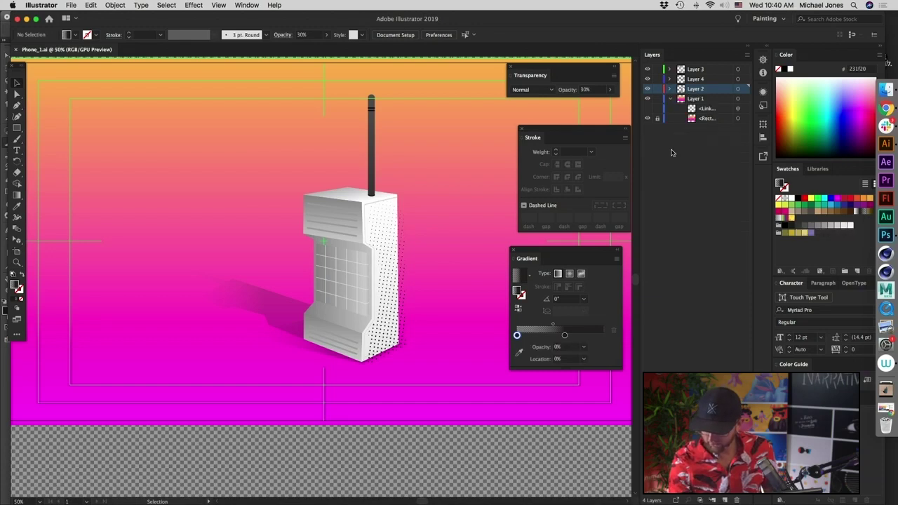
- Switch to Photoshop, where the perspective sketches are open
left_click(885, 238)
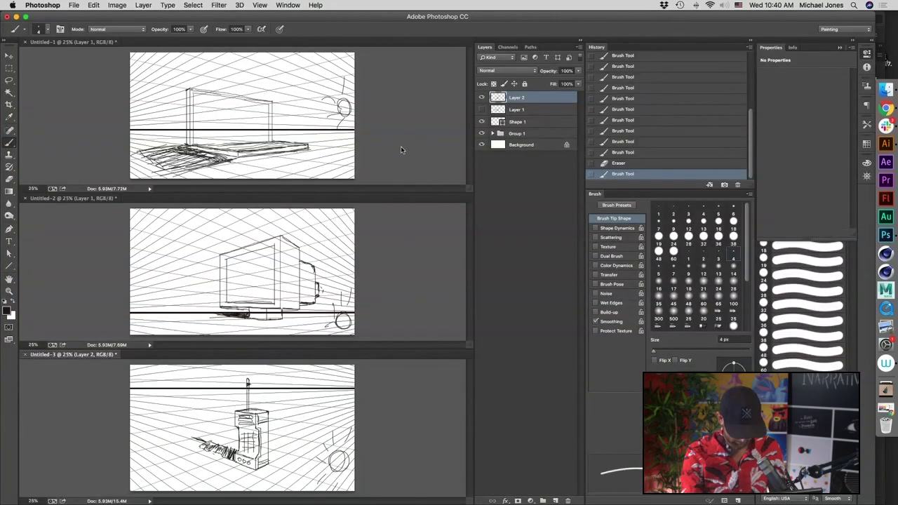
left_click(73, 5)
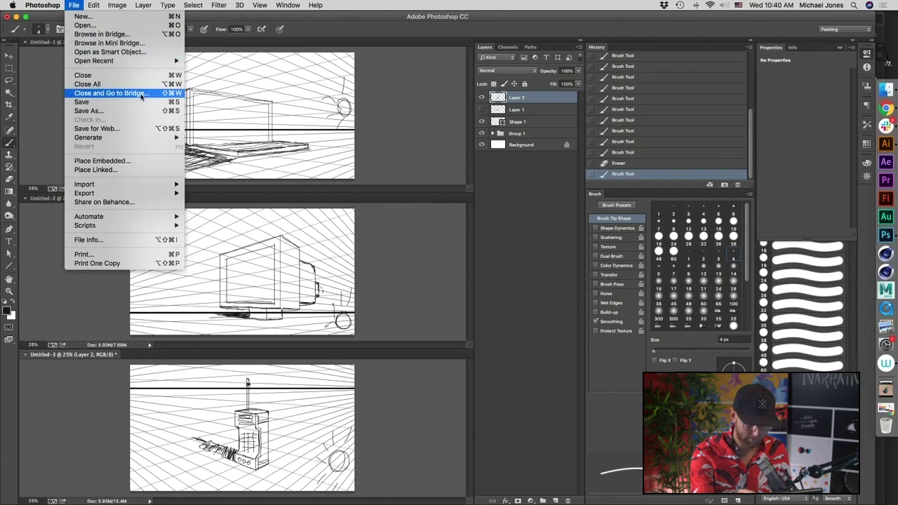
left_click(74, 5)
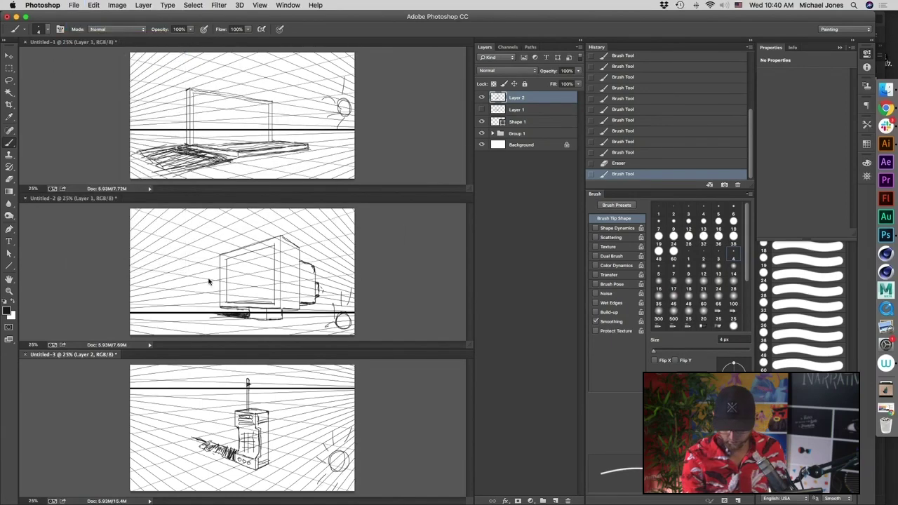
- Try to open Phone_1.ai from the Desktop using the Photoshop format
key("super+o")
left_click(346, 85)
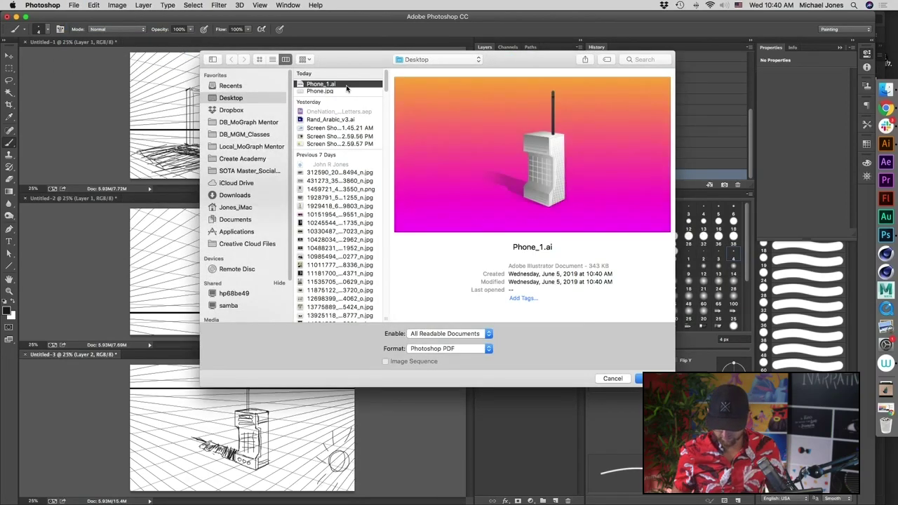
left_click(484, 349)
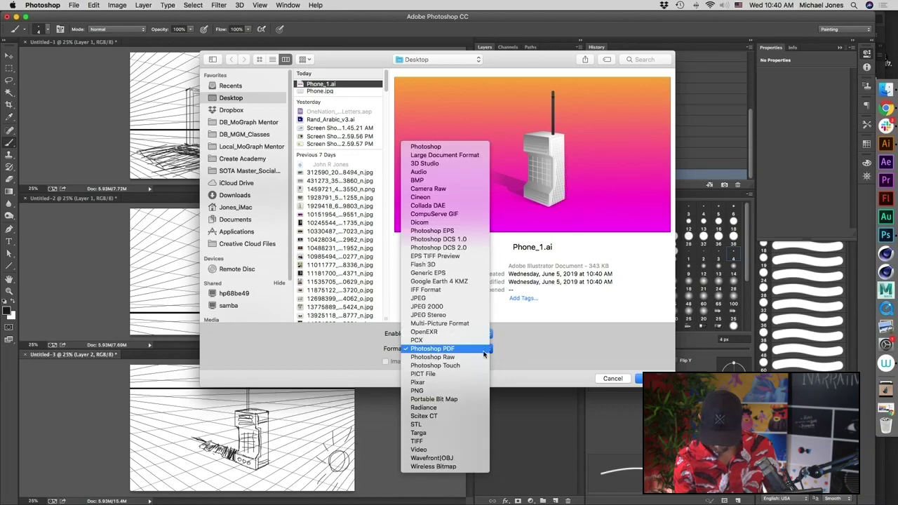
left_click(448, 147)
key("Return")
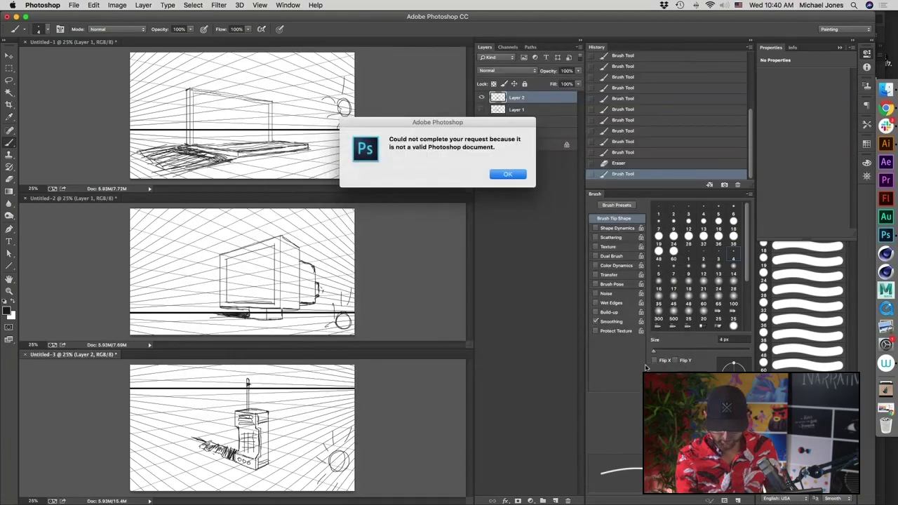
left_click(513, 176)
- Try to open Phone_1.ai from the Desktop using the Photoshop PDF format
left_click(75, 6)
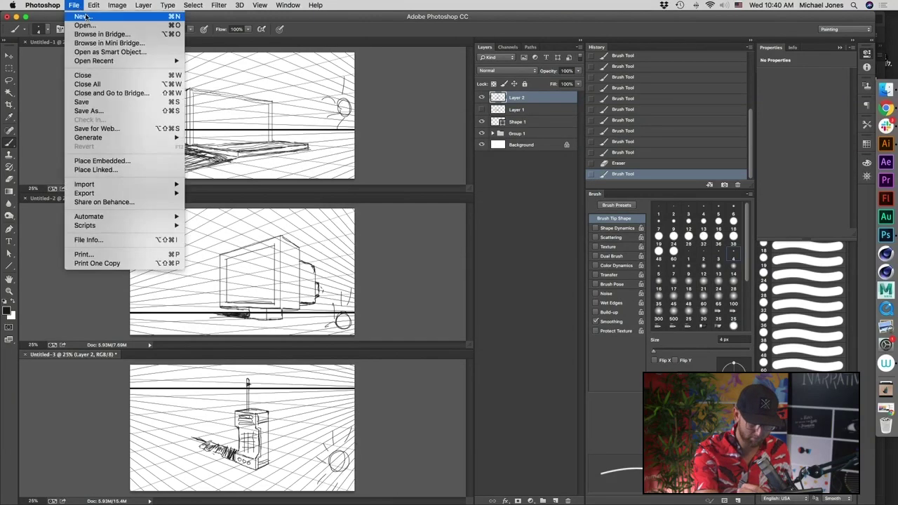
left_click(156, 28)
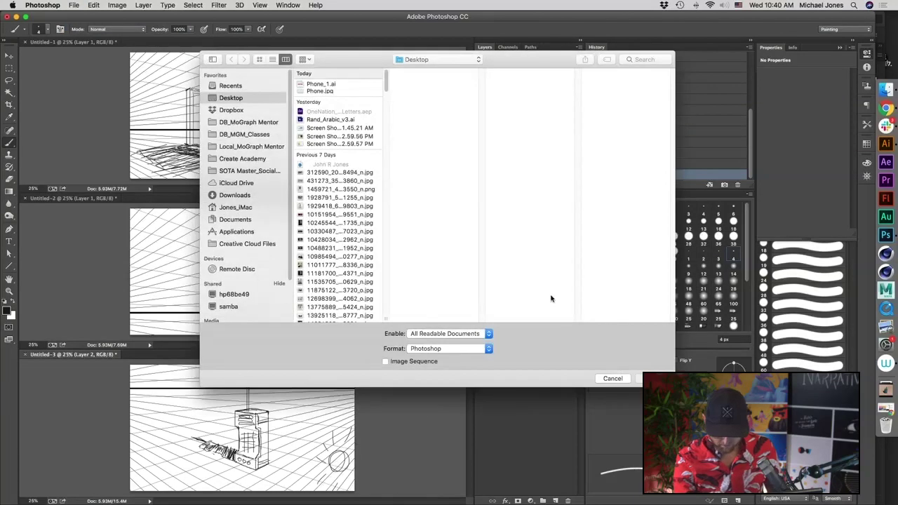
left_click(345, 85)
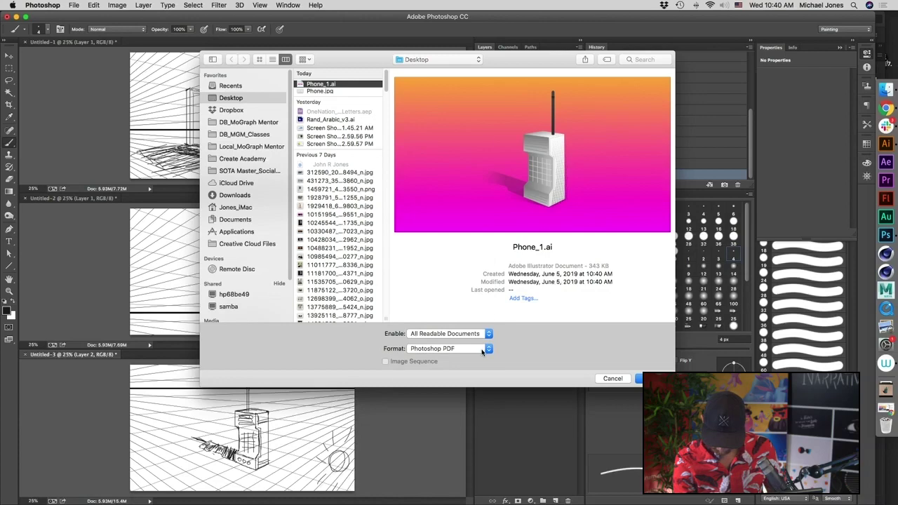
left_click(481, 350)
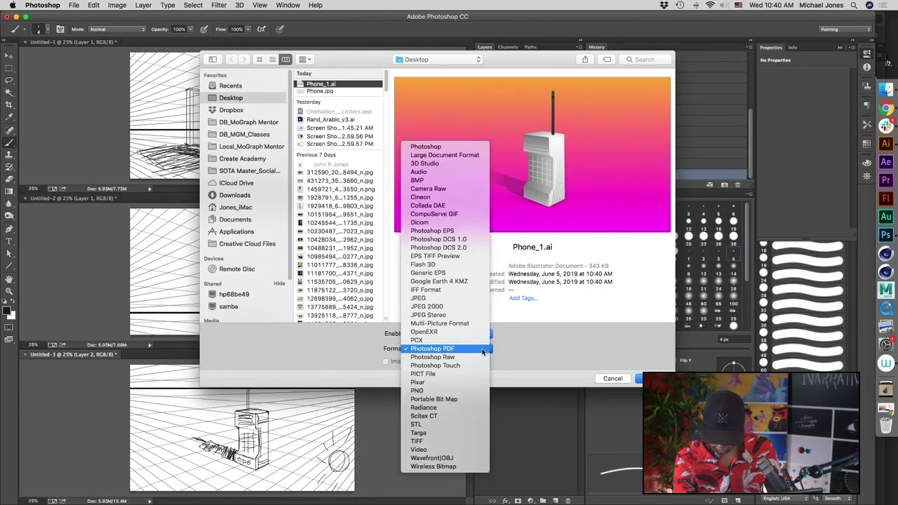
left_click(482, 351)
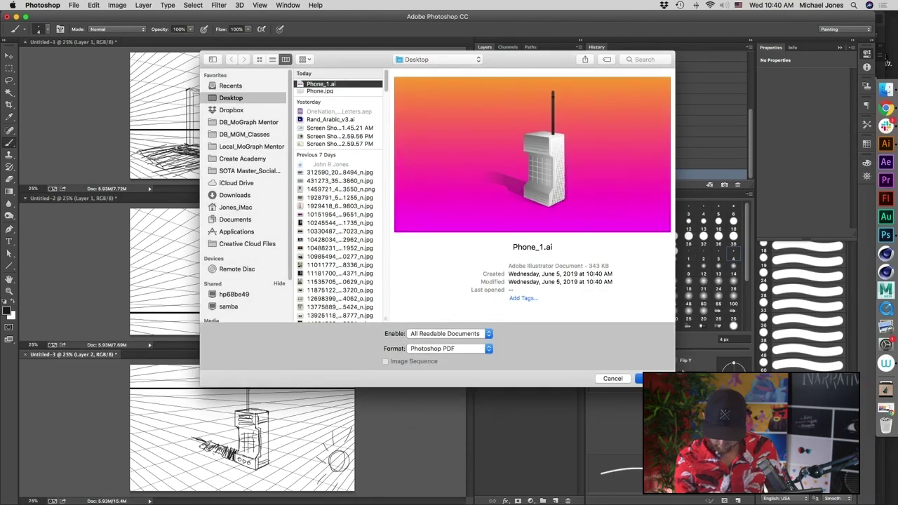
left_click(652, 379)
left_click(537, 300)
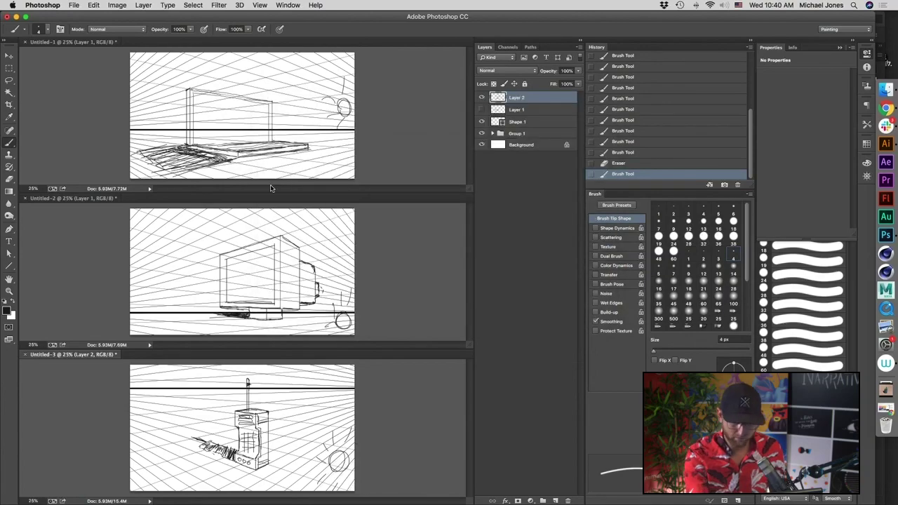
left_click(73, 6)
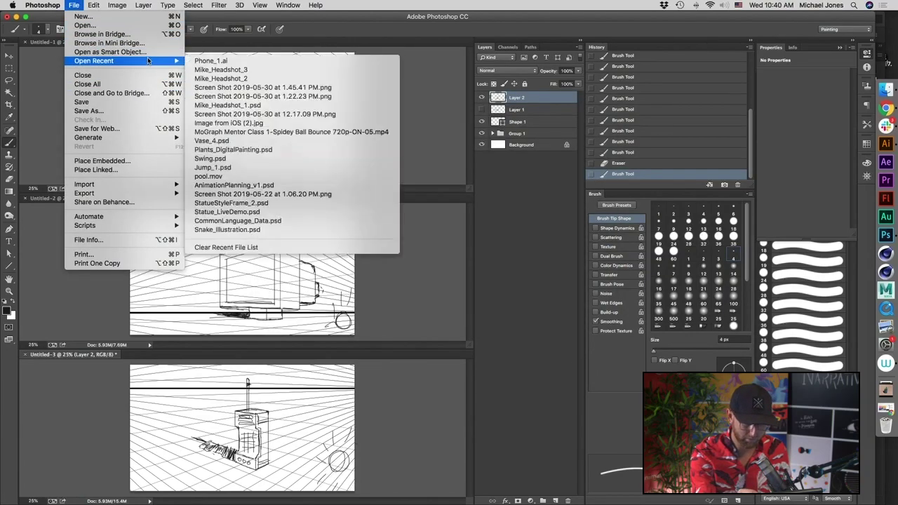
left_click(153, 26)
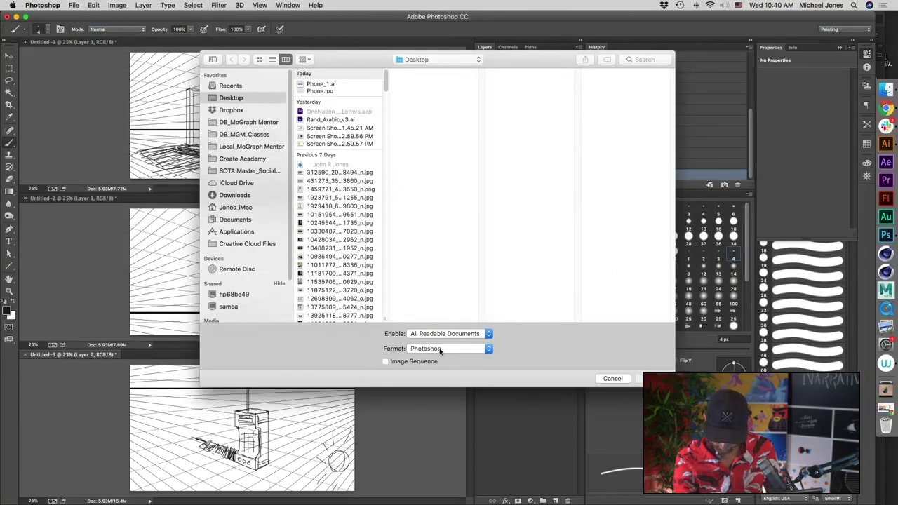
left_click(440, 350)
left_click(469, 315)
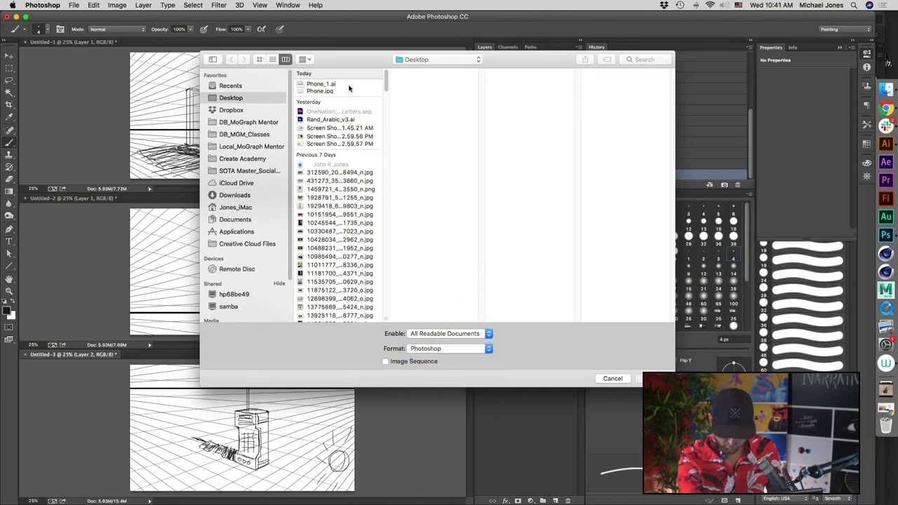
left_click(329, 85)
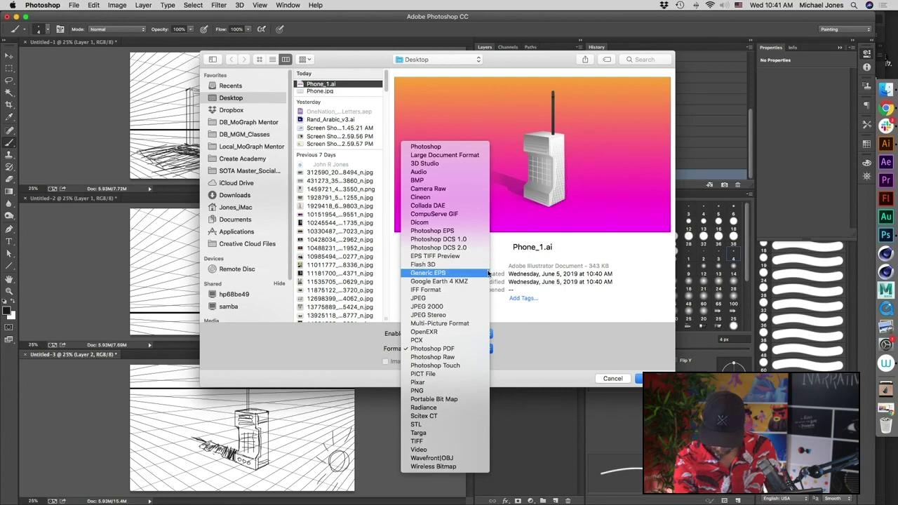
left_click(602, 380)
left_click(605, 379)
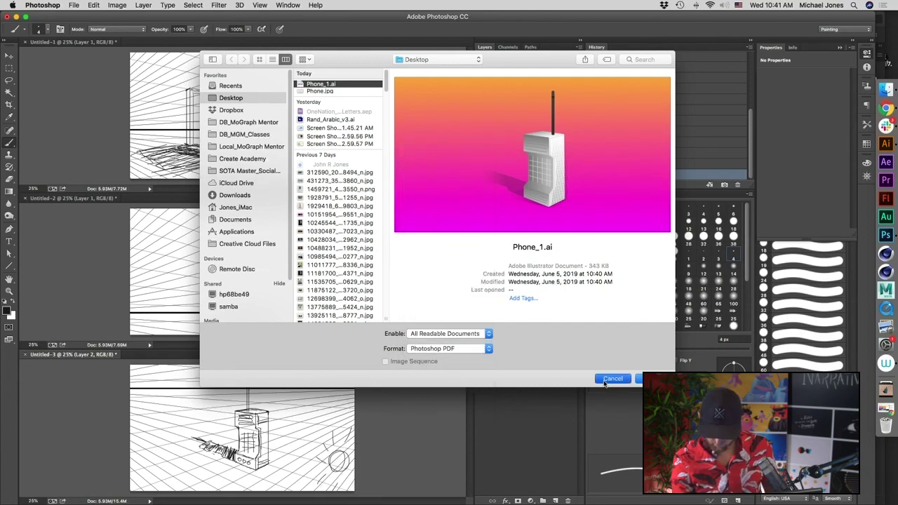
- Try to import Phone_1.ai into Photoshop from the Desktop folder in Finder
key("super+Tab")
key("super+Tab")
key("super+Tab")
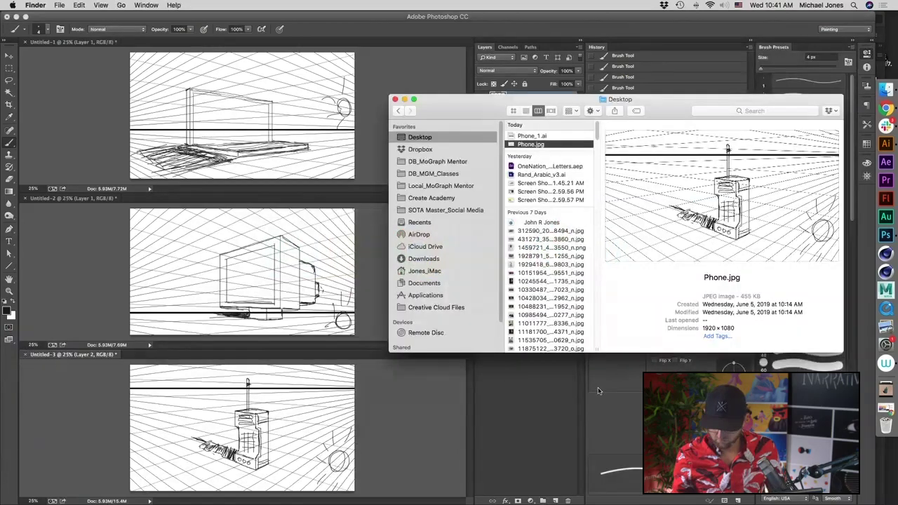
left_click_drag(540, 136, 885, 234)
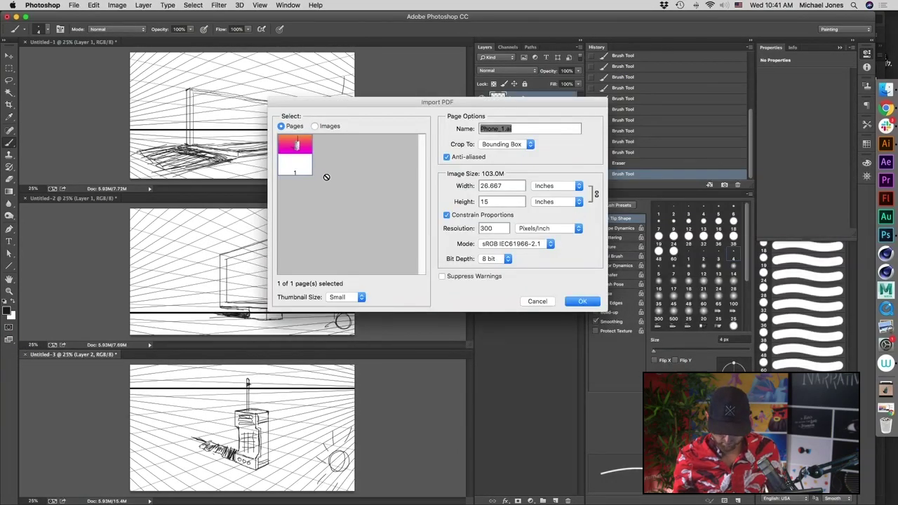
left_click(537, 301)
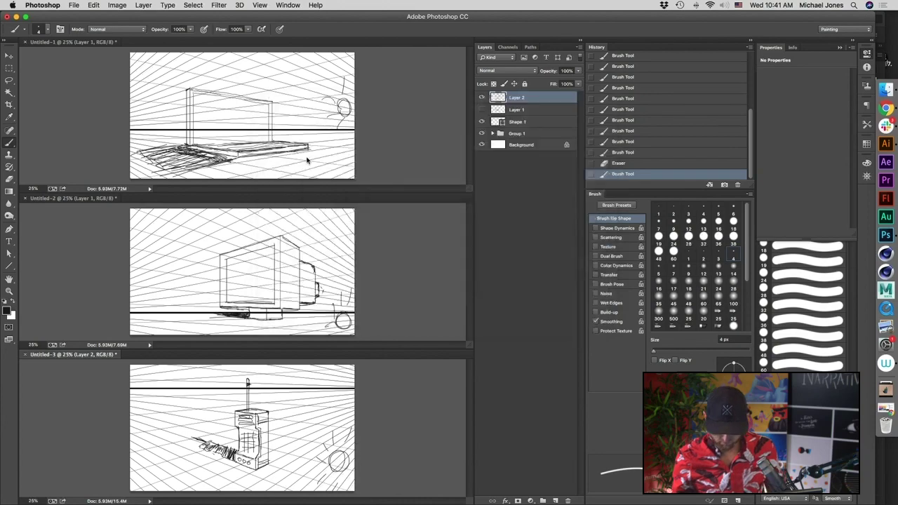
- Switch to Illustrator and set up an export of the phone illustration to the Desktop in Photoshop (psd) format
key("super+Tab")
key("super+Tab")
left_click_drag(200, 135, 242, 157)
left_click(71, 6)
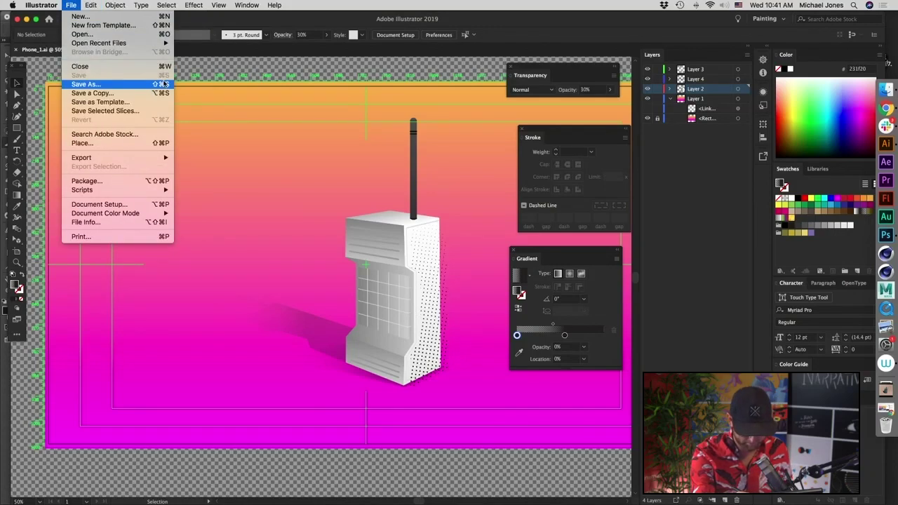
mouse_move(160, 157)
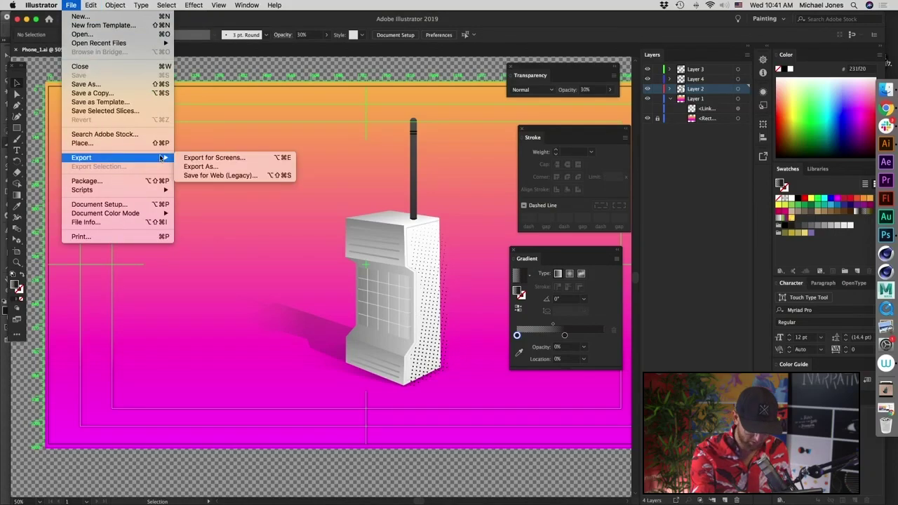
left_click(284, 166)
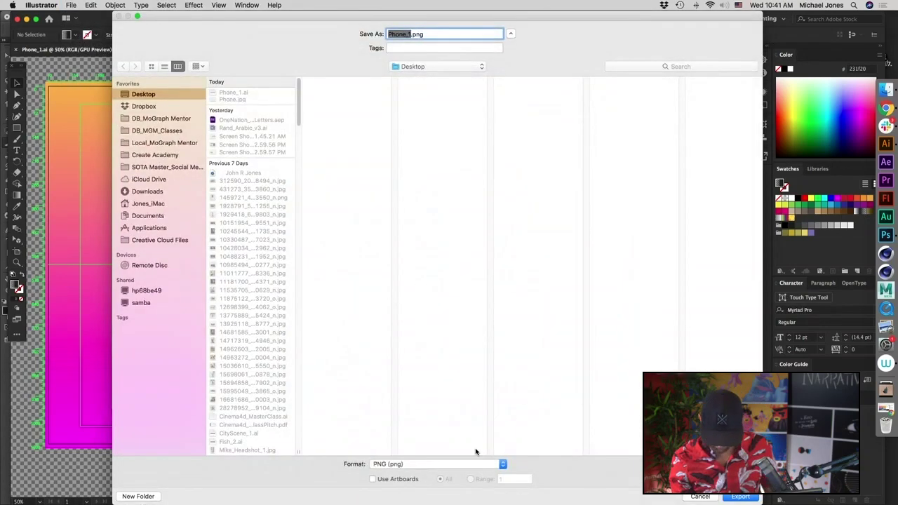
left_click(472, 464)
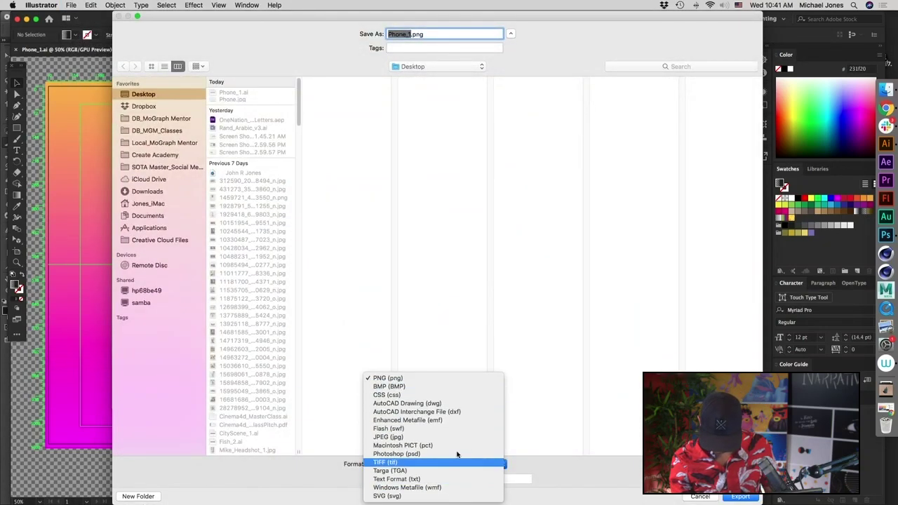
left_click(456, 454)
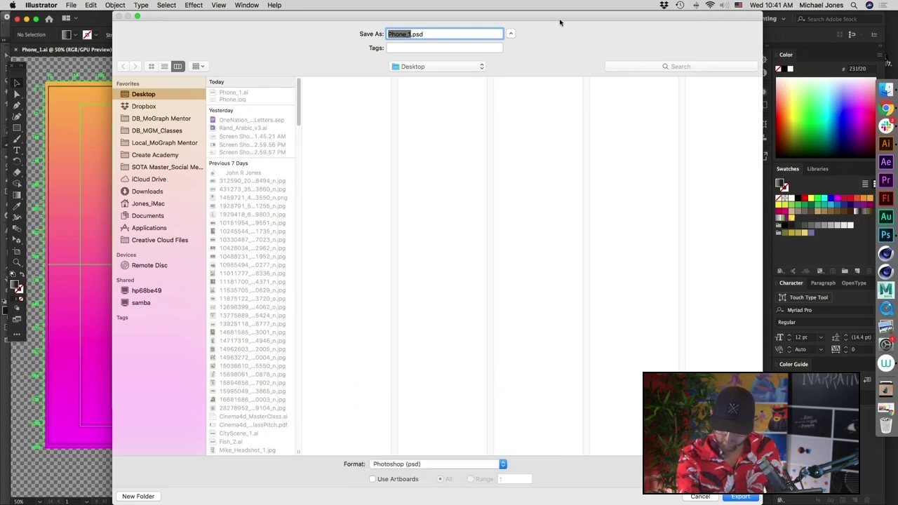
- Export the illustration as Phone_2_new.psd without replacing existing files, using RGB, Screen (72 ppi), written layers and maximum editability
left_click(736, 497)
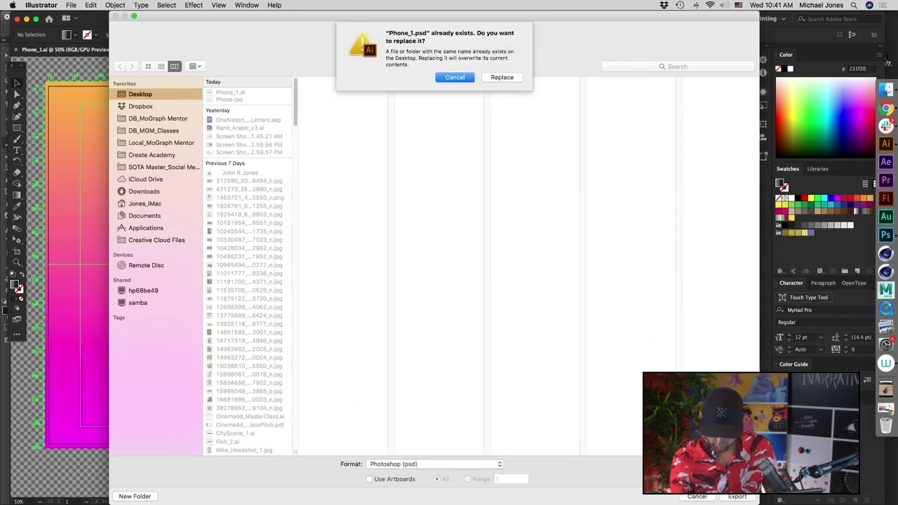
left_click(455, 77)
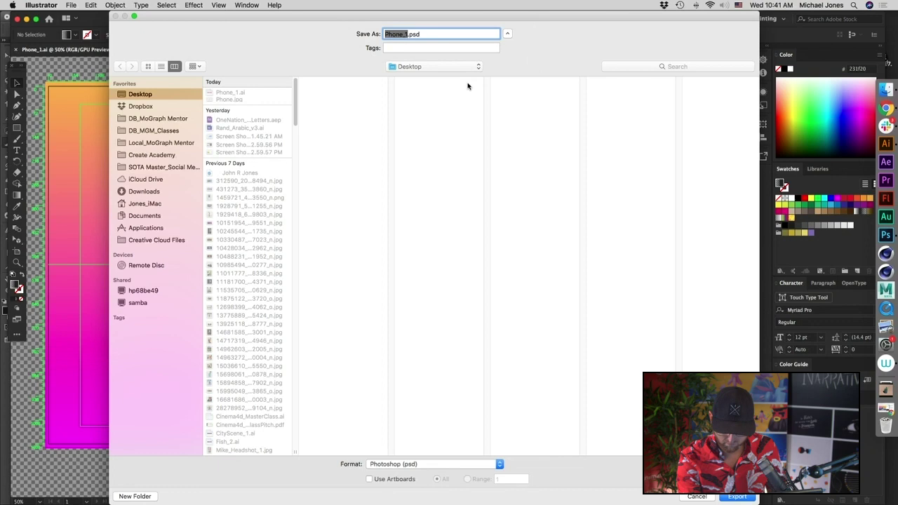
left_click(406, 33)
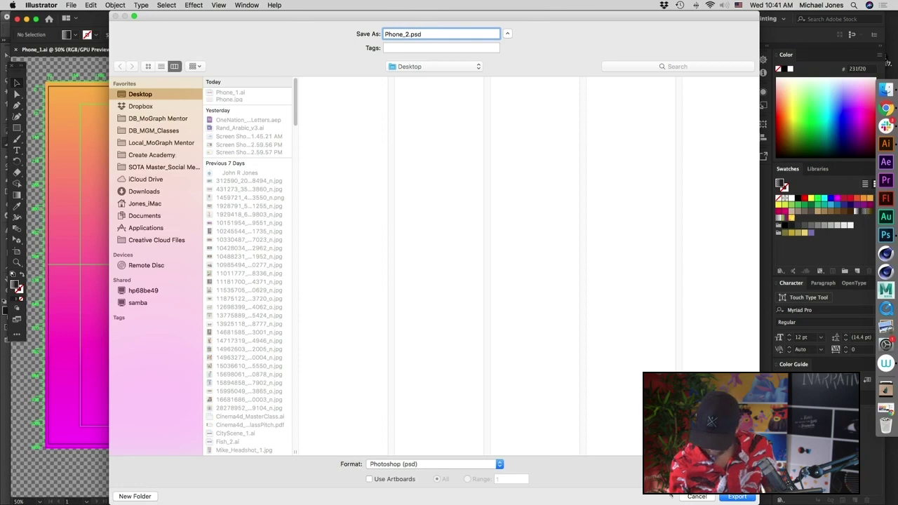
left_click(729, 497)
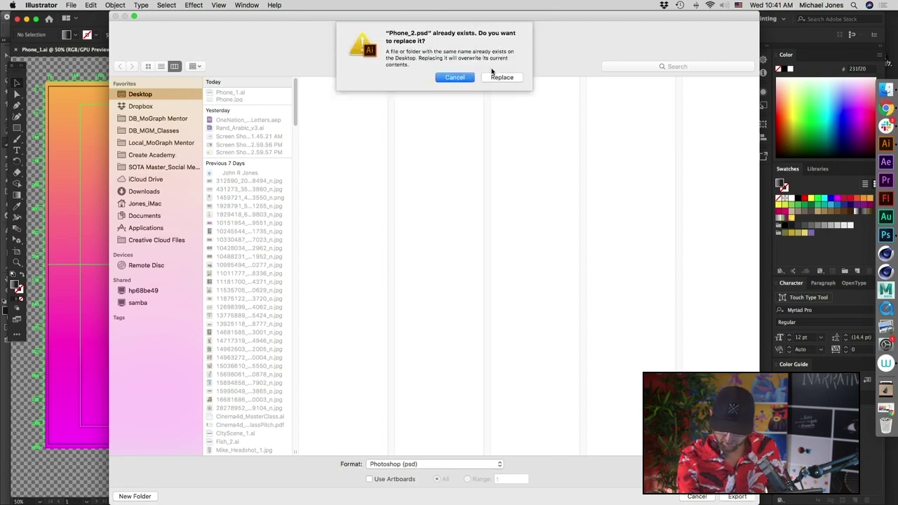
left_click(454, 77)
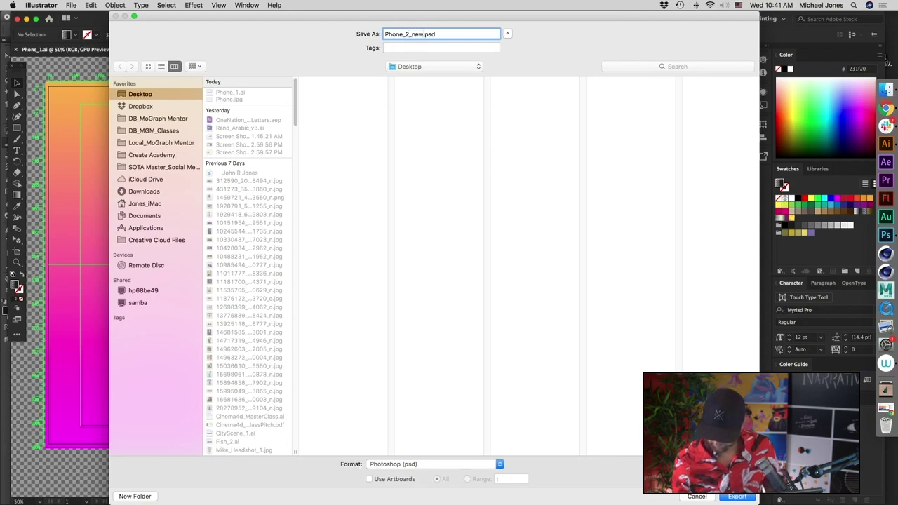
left_click(729, 496)
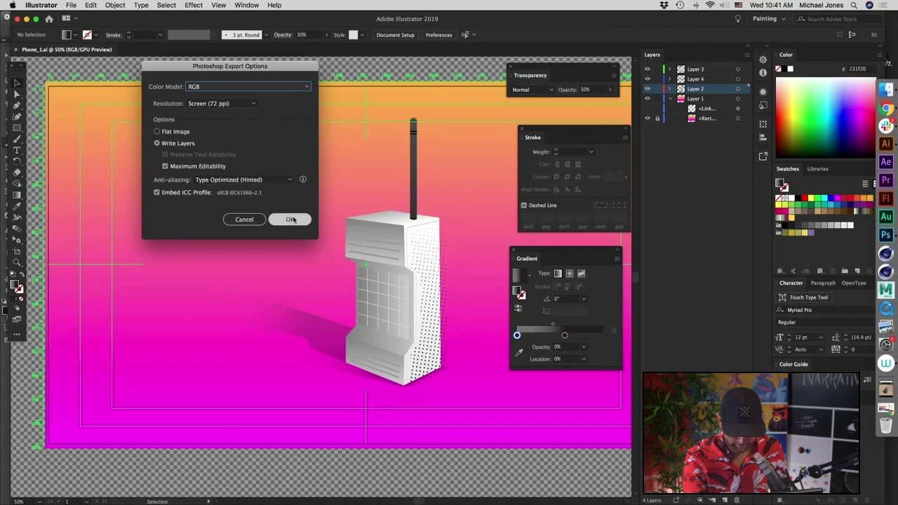
left_click(289, 220)
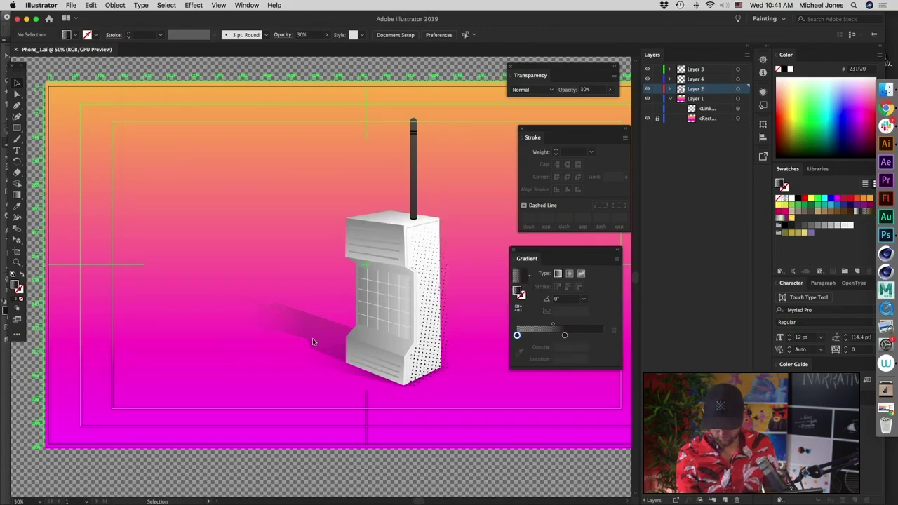
- Switch to Photoshop and open Phone_2_new.psd from the Desktop
key("super+Tab")
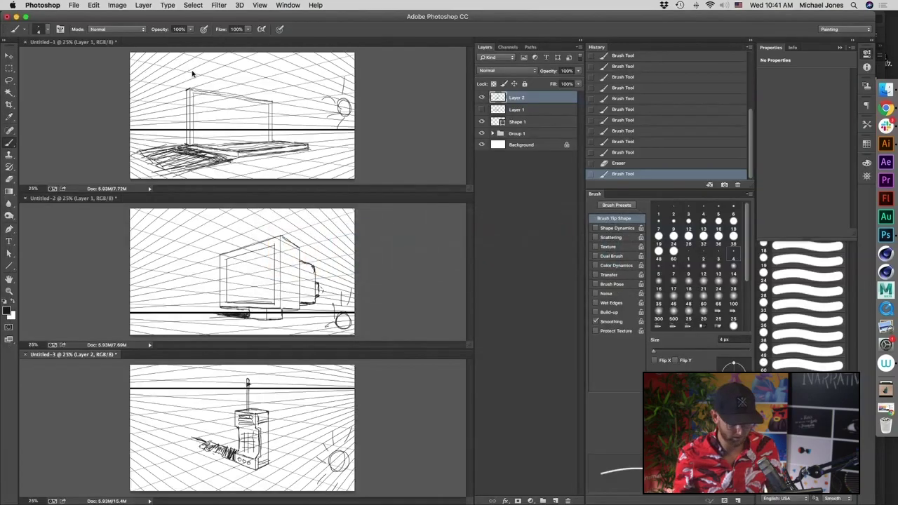
left_click(76, 6)
mouse_move(75, 4)
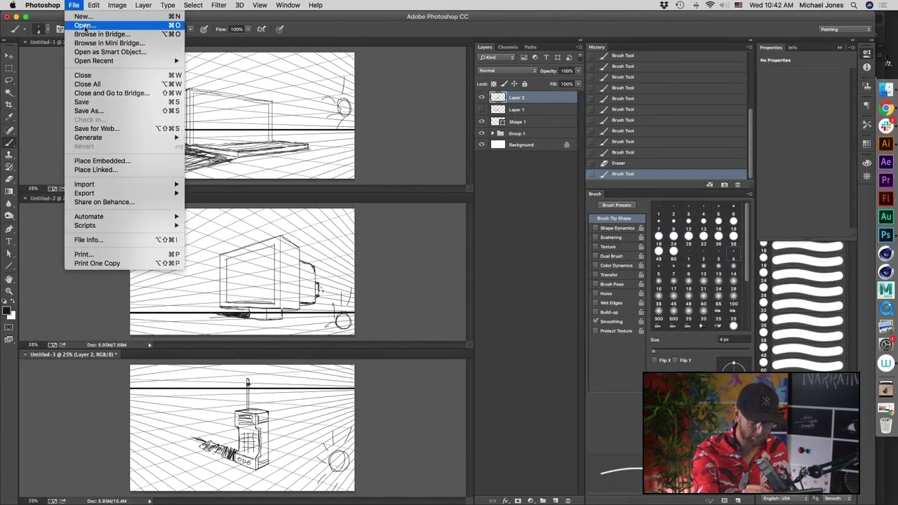
left_click(83, 27)
left_click(354, 91)
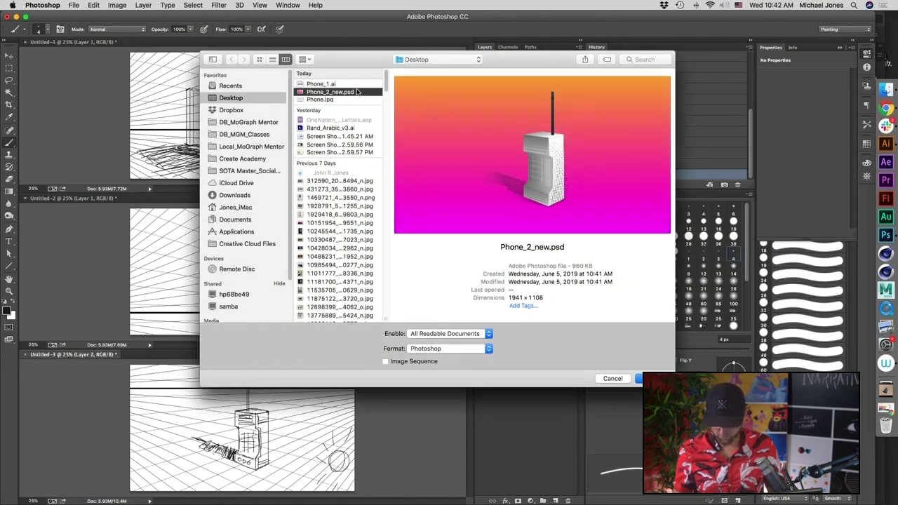
double_click(356, 91)
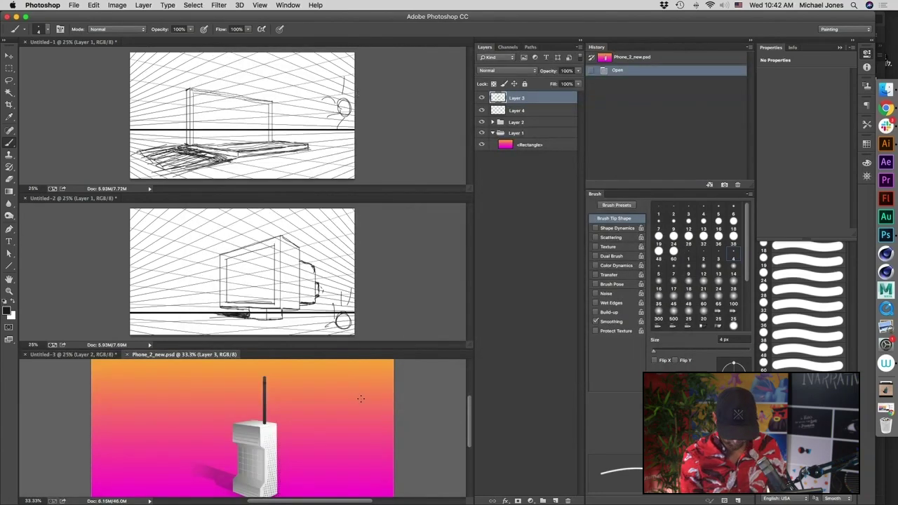
- Show the phone document in full screen mode and examine the artwork and sublayers contained in the Layer 2 group
key("f")
left_click_drag(373, 397, 387, 358)
key("super+plus")
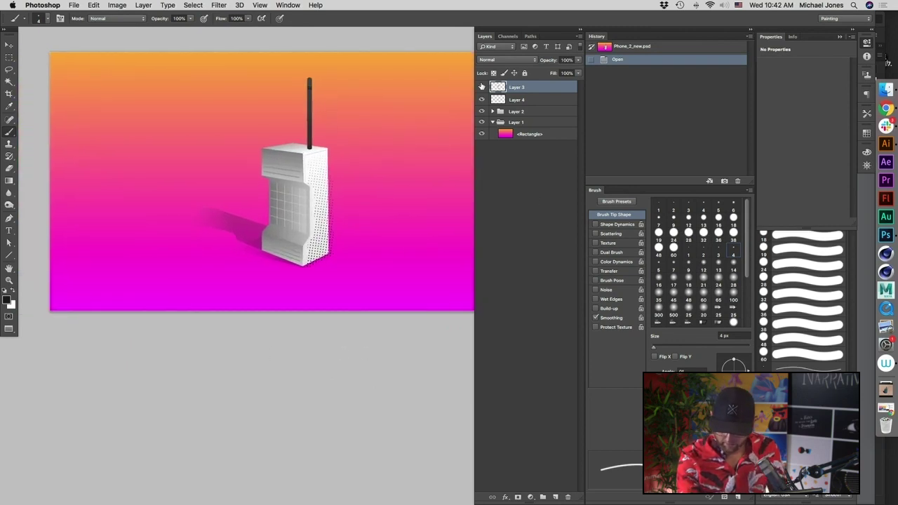
key("super+plus")
left_click_drag(393, 400, 419, 425)
left_click(504, 112)
left_click(493, 112)
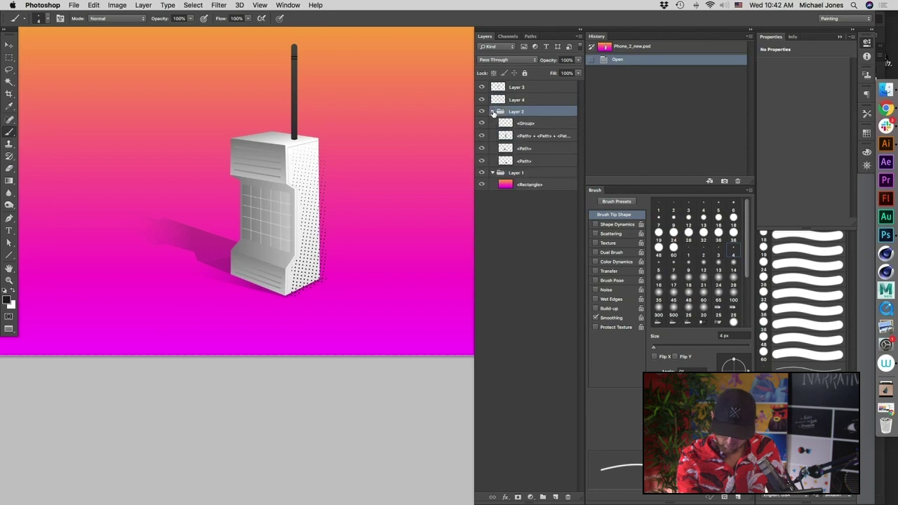
left_click(493, 111)
left_click(481, 111)
left_click(481, 111)
key("super+plus")
left_click_drag(407, 333, 421, 358)
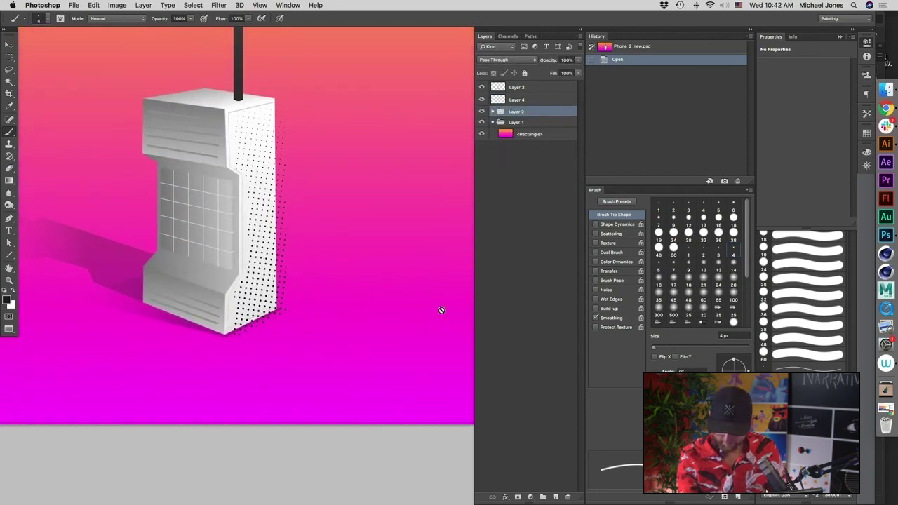
- Add a new layer above the combined path layer inside the Layer 2 group and clip it to that layer
left_click(493, 111)
left_click(544, 135)
left_click(481, 136)
left_click(482, 135)
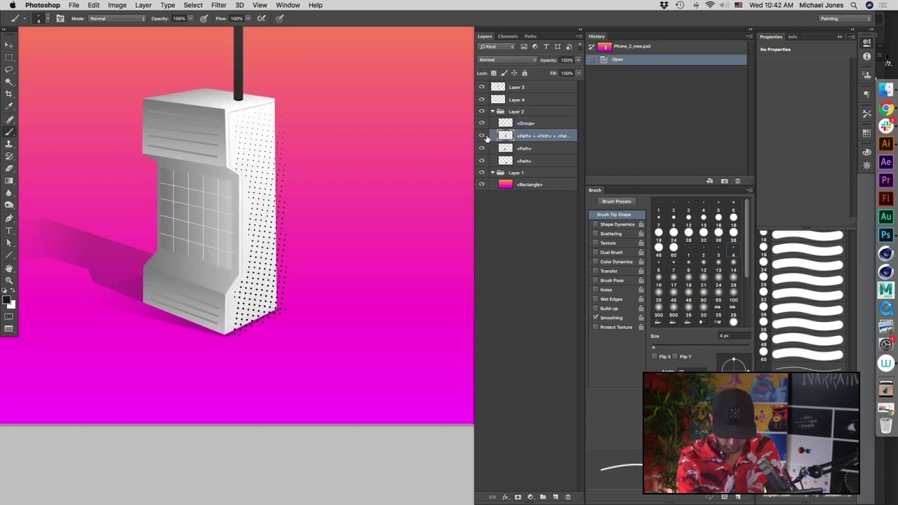
left_click(553, 497)
left_click(537, 142, "alt")
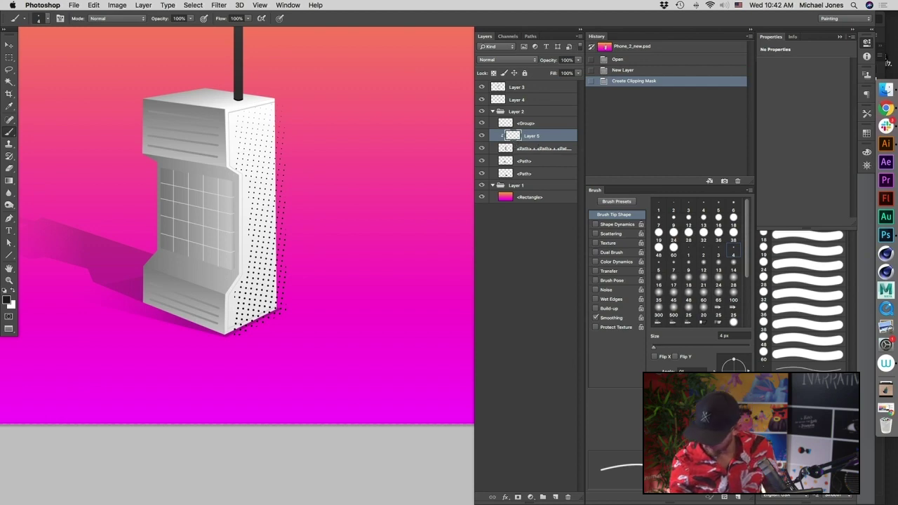
- Replace the current brush presets with the Dry Media Brushes set and choose its Round Fan bristle brush at 63 px
left_click(866, 44)
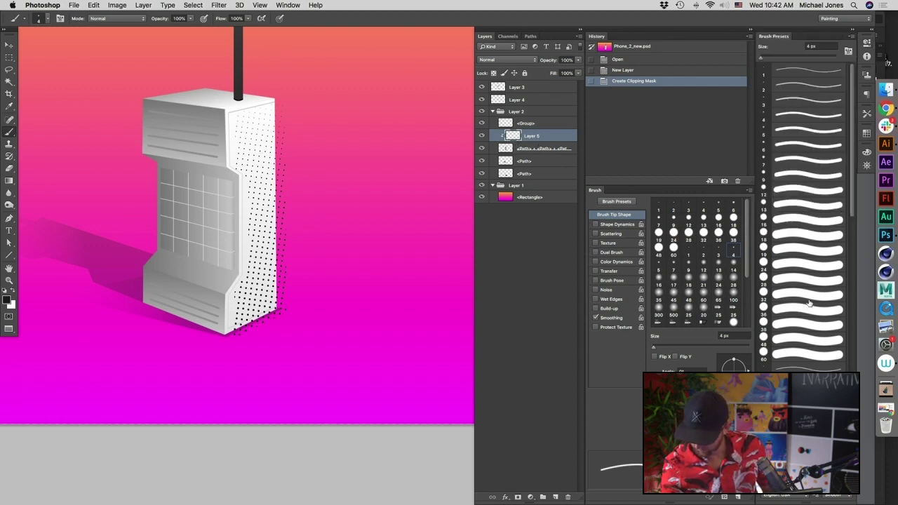
mouse_move(852, 123)
left_mouse_down()
mouse_move(853, 303)
mouse_move(851, 141)
left_mouse_up()
left_click(851, 36)
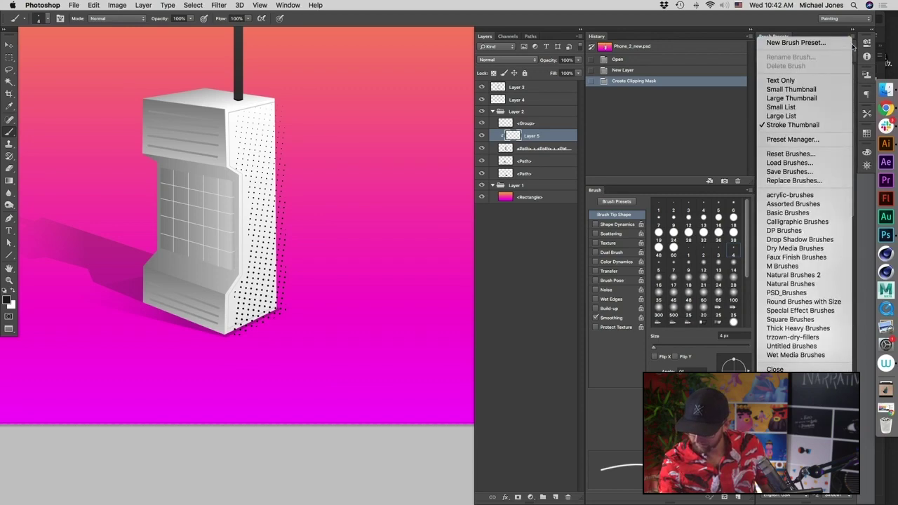
left_click(823, 250)
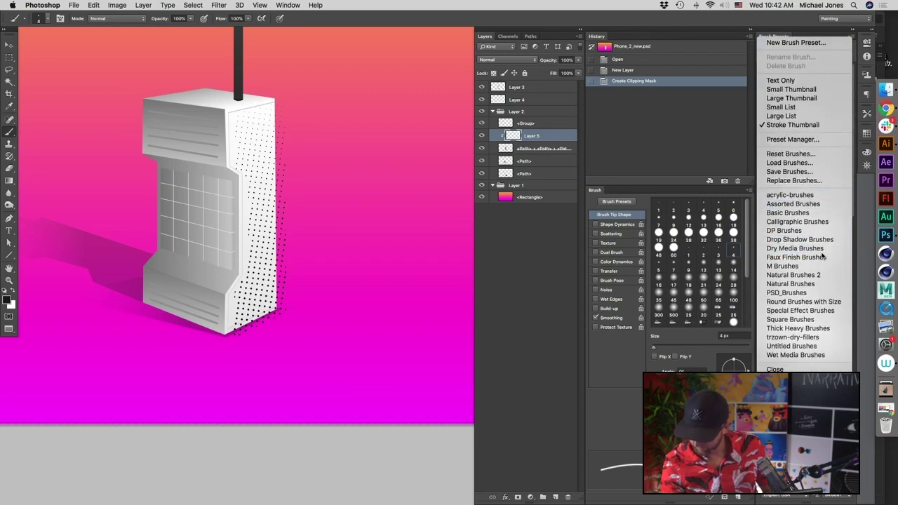
key("Return")
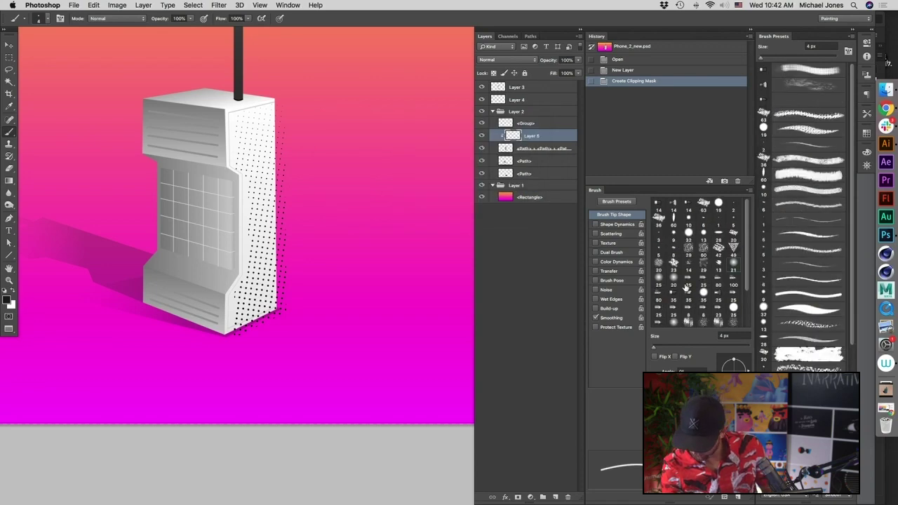
left_click(818, 116)
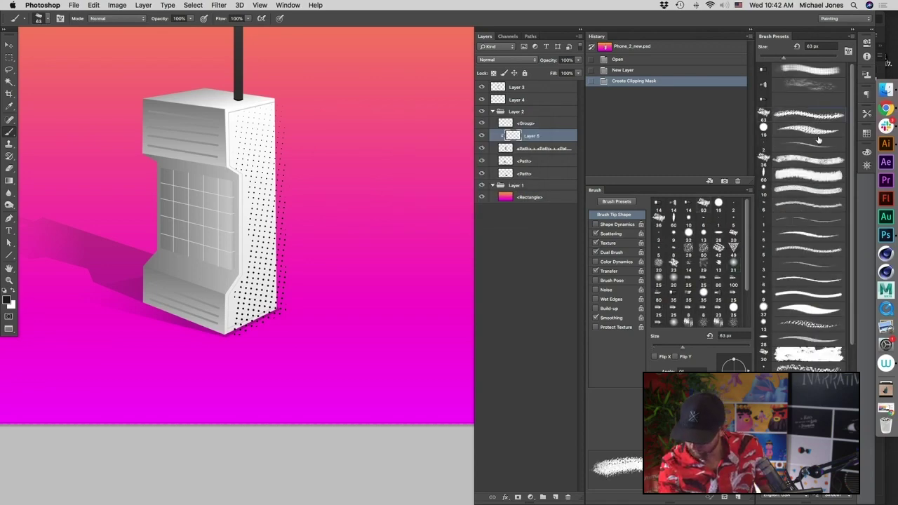
left_click(803, 87)
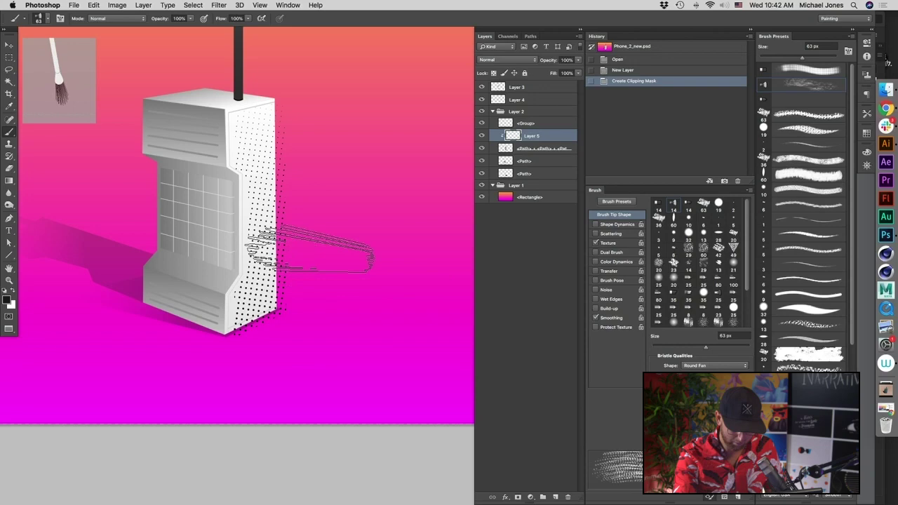
left_click_drag(252, 133, 302, 313)
key("ctrl+z")
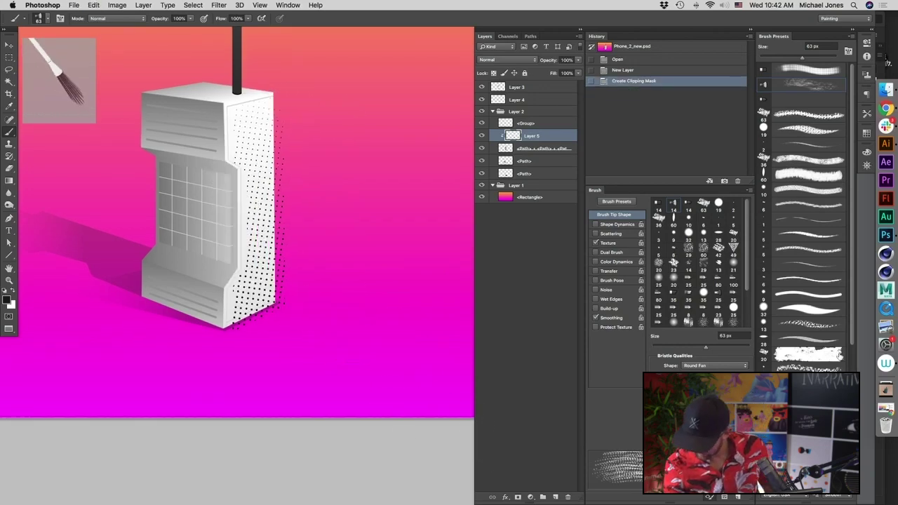
left_click(824, 331)
left_click_drag(243, 142, 237, 309)
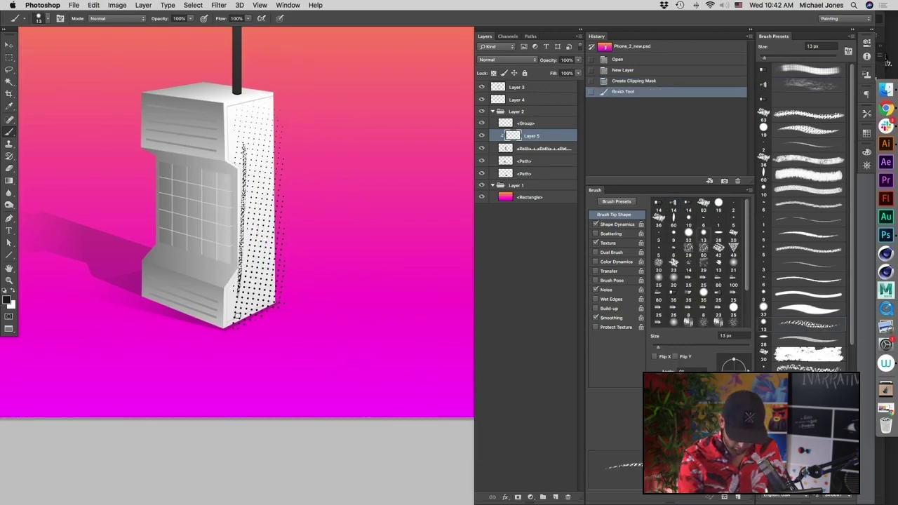
key("ctrl+z")
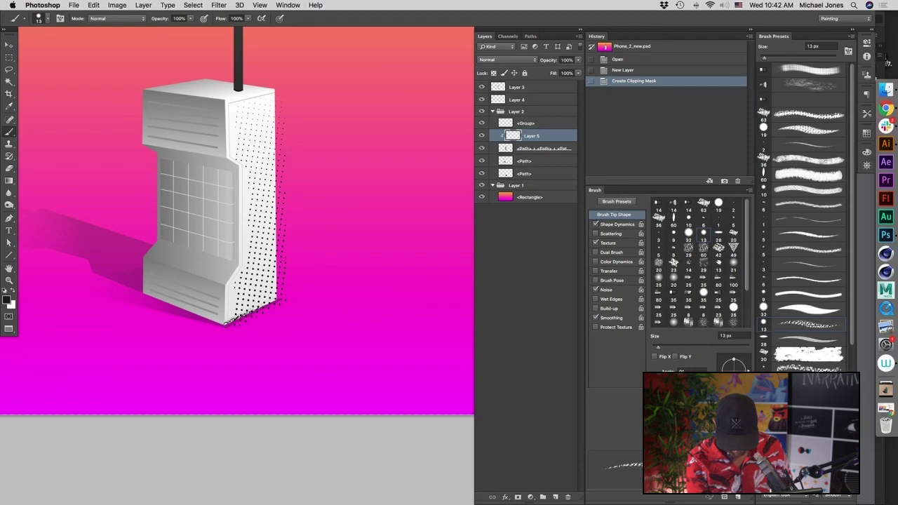
left_click_drag(250, 336, 249, 338)
scroll(249, 339, "left", 1)
key("super+z")
- Sample the light grey (#e8e8e8) of the phone's side face as the foreground colour and return to the Brush tool
key("i")
left_click(255, 295)
left_click(8, 301)
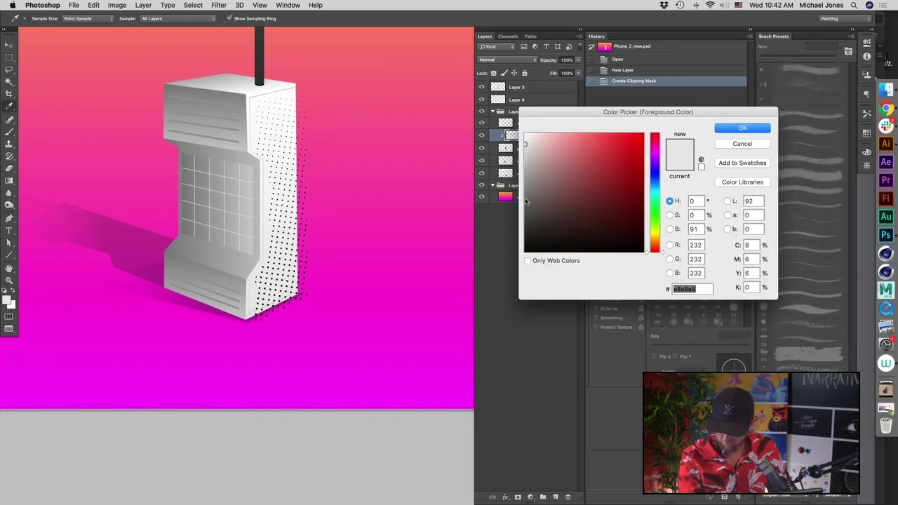
left_click(742, 128)
key("b")
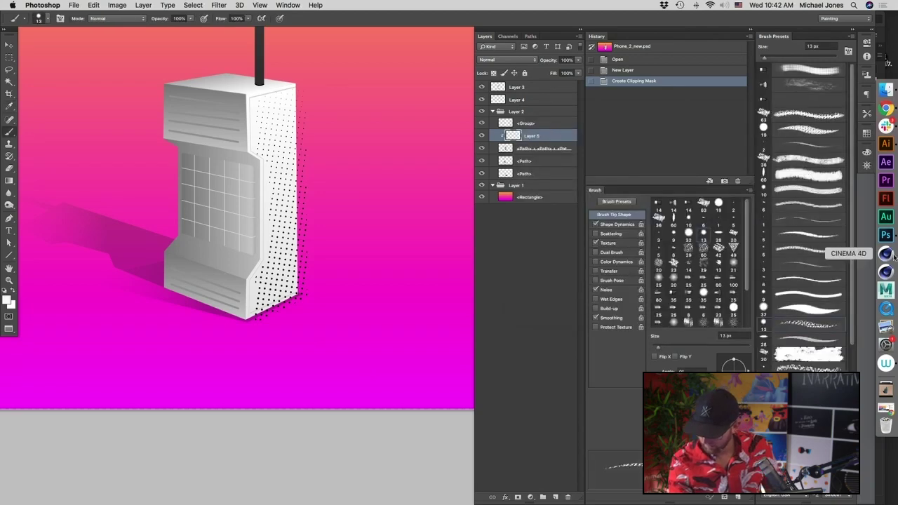
- Choose the 47 px speckled brush tip for stippled texture
scroll(852, 184, "down", 3)
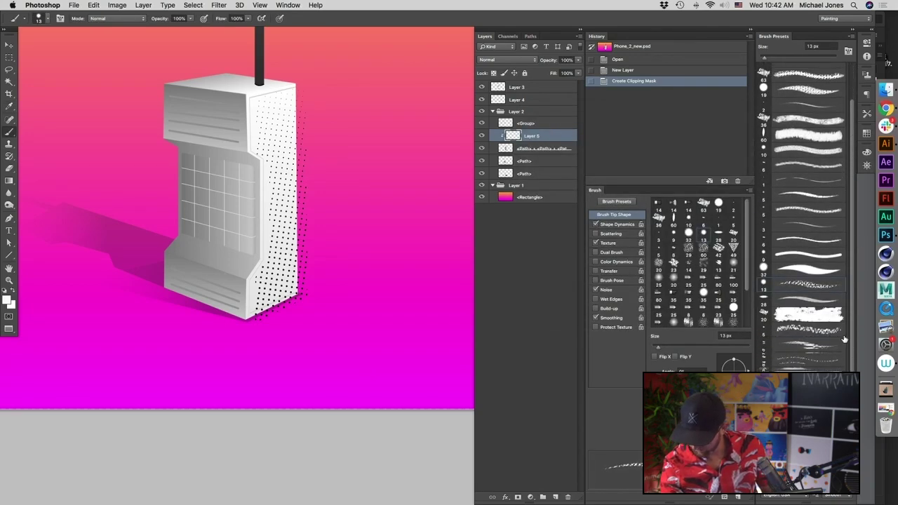
left_click_drag(745, 269, 748, 315)
left_click(733, 273)
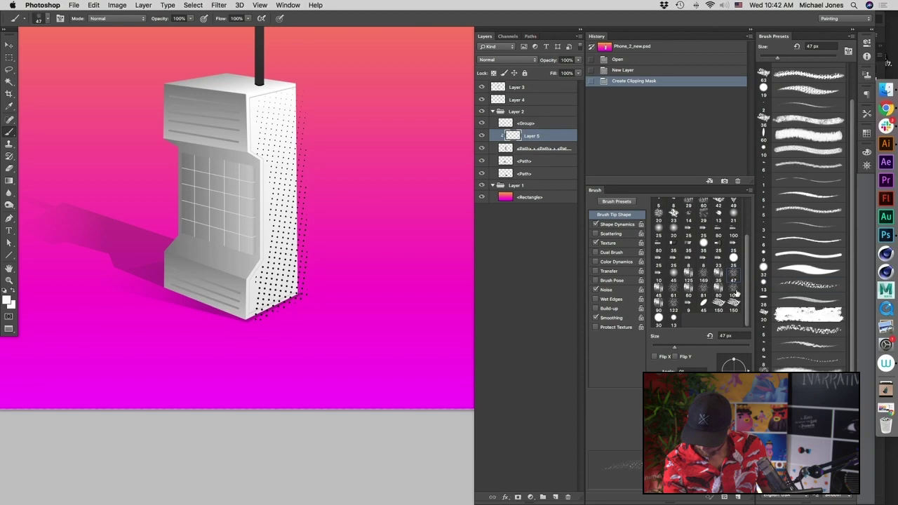
- Brush light grey stipple strokes onto the lower front of the phone body on the clipped Layer 5
left_click_drag(316, 323, 313, 320)
left_click_drag(237, 275, 256, 267)
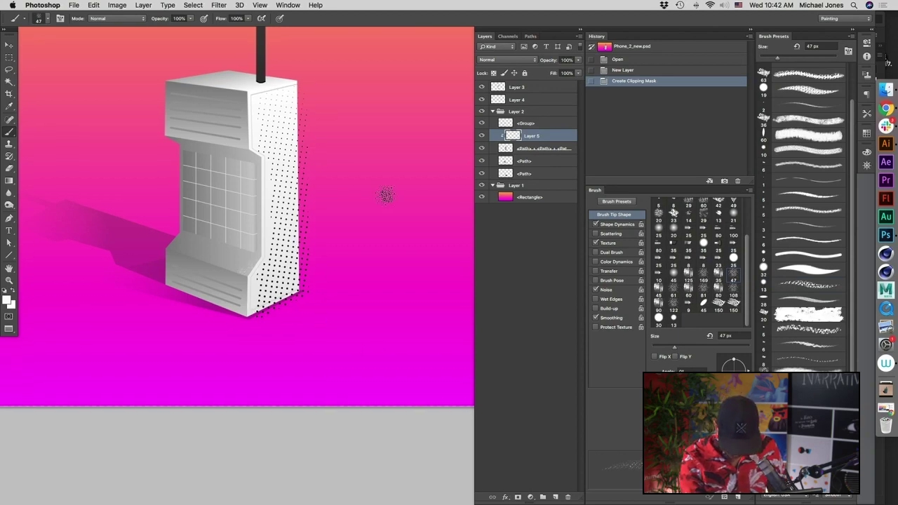
left_click_drag(307, 323, 304, 326)
key("super+z")
key("super+equal")
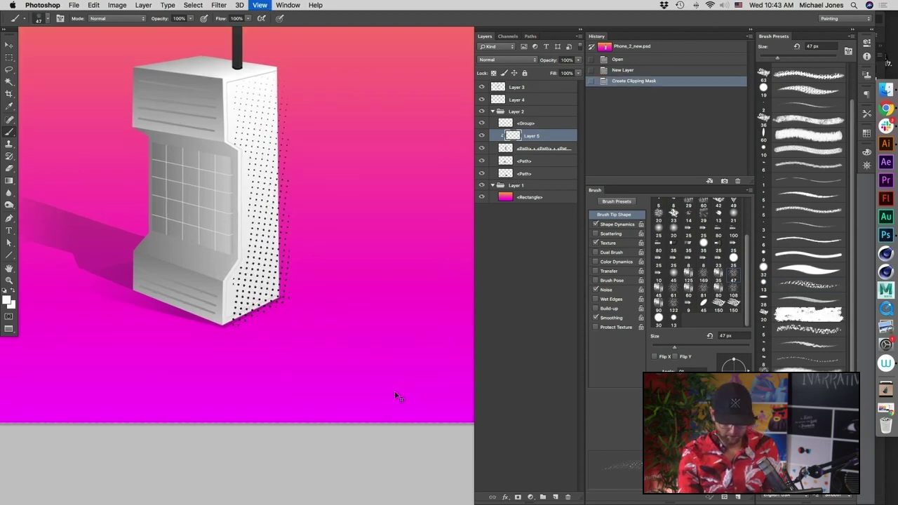
left_click_drag(253, 357, 385, 297)
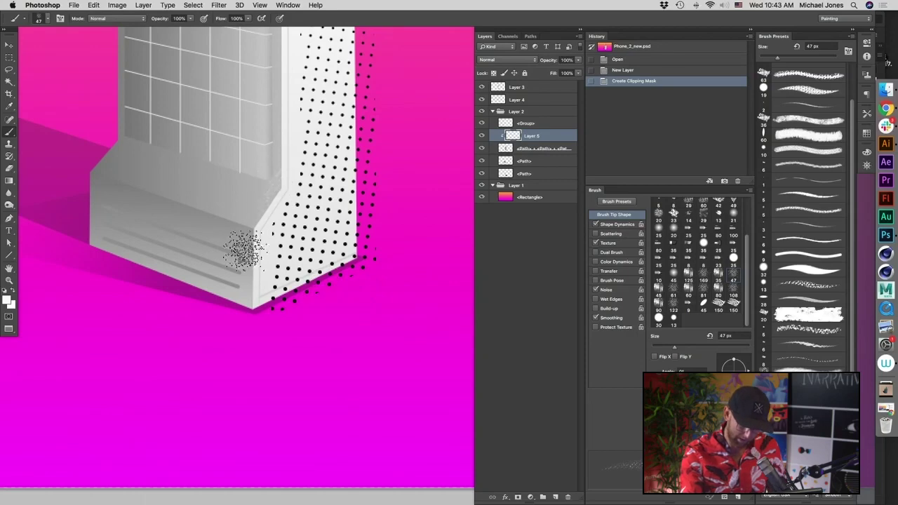
left_click_drag(259, 239, 247, 224)
left_click_drag(293, 356, 253, 502)
left_click_drag(243, 348, 238, 162)
left_click_drag(296, 297, 302, 333)
left_click_drag(254, 188, 46, 174)
left_click_drag(274, 274, 376, 258)
key("super+z")
mouse_move(337, 168)
left_mouse_down()
mouse_move(302, 155)
mouse_move(129, 161)
left_mouse_up()
left_click_drag(442, 415, 184, 323)
key("super+minus")
key("super+minus")
key("super+minus")
key("super+minus")
key("super+plus")
key("super+plus")
left_click_drag(313, 334, 369, 321)
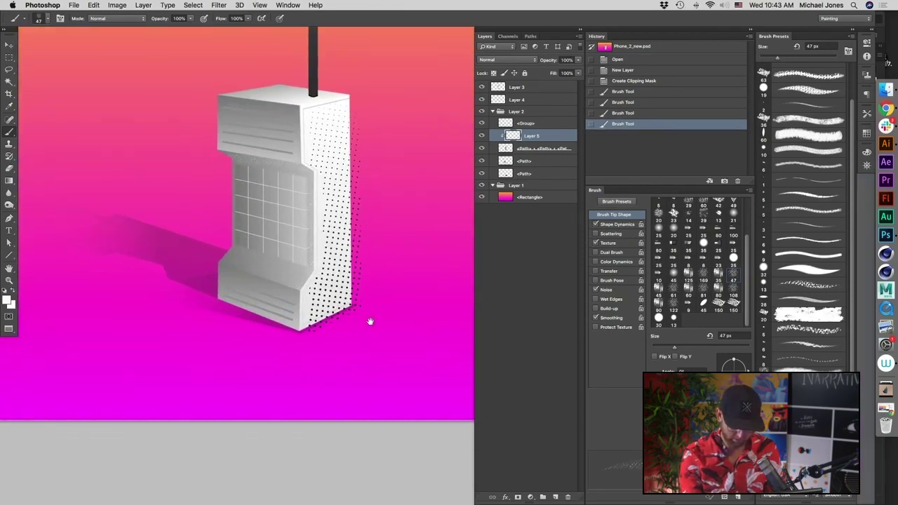
- Stipple light grey texture across the phone's recessed front, covering the lower slope, the keypad area and the upper edge
left_click_drag(253, 264, 338, 302)
mouse_move(240, 261)
left_mouse_down()
mouse_move(309, 277)
mouse_move(301, 286)
left_mouse_up()
left_click_drag(259, 262, 312, 274)
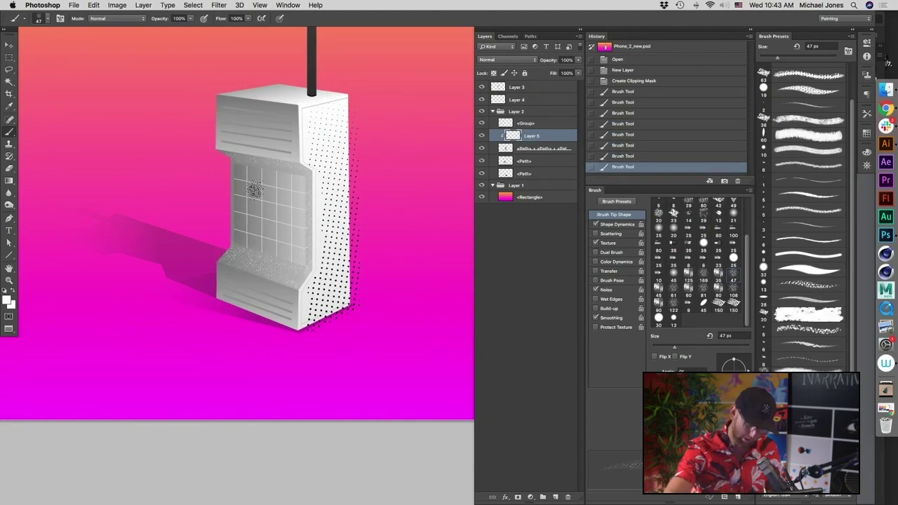
left_click_drag(227, 253, 245, 261)
left_click_drag(238, 170, 273, 216)
left_click_drag(226, 149, 282, 211)
mouse_move(303, 160)
left_mouse_down()
mouse_move(295, 265)
mouse_move(274, 162)
left_mouse_up()
scroll(287, 168, "up", 2)
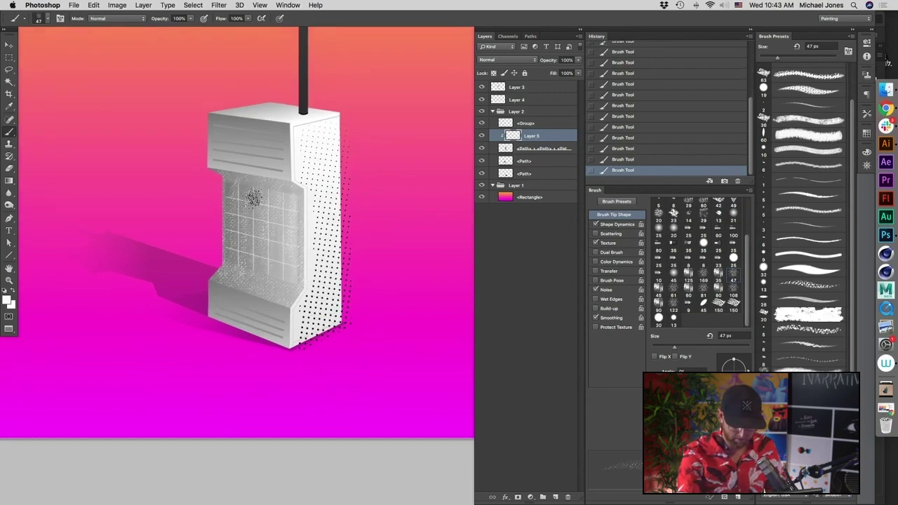
scroll(298, 225, "down", 2)
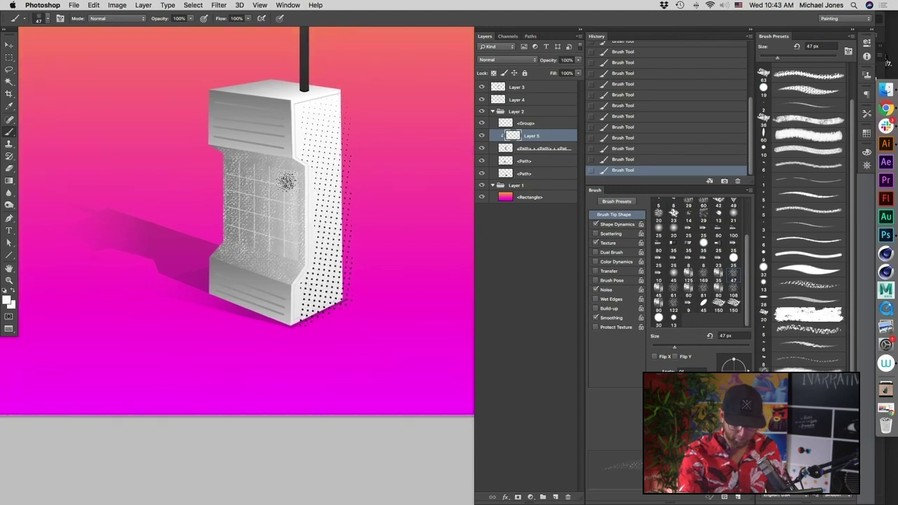
- Reduce the opacity of the stipple texture on Layer 5 to 22%
scroll(336, 242, "up", 1)
key("ctrl+t")
key("v")
mouse_move(554, 61)
left_mouse_down()
mouse_move(530, 63)
mouse_move(548, 61)
left_mouse_up()
left_click(552, 62)
left_click(554, 63)
left_click(554, 62)
left_click(554, 62)
left_click(554, 63)
left_click(555, 63)
left_click(556, 64)
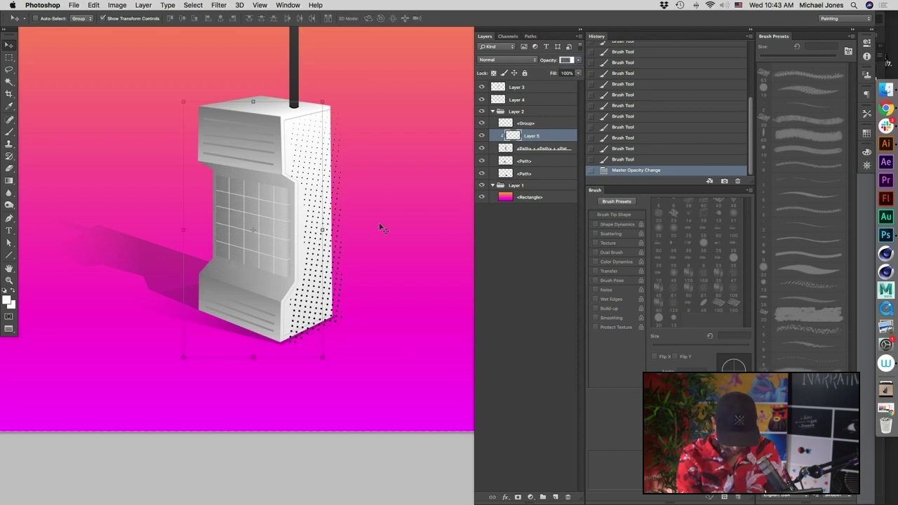
key("Return")
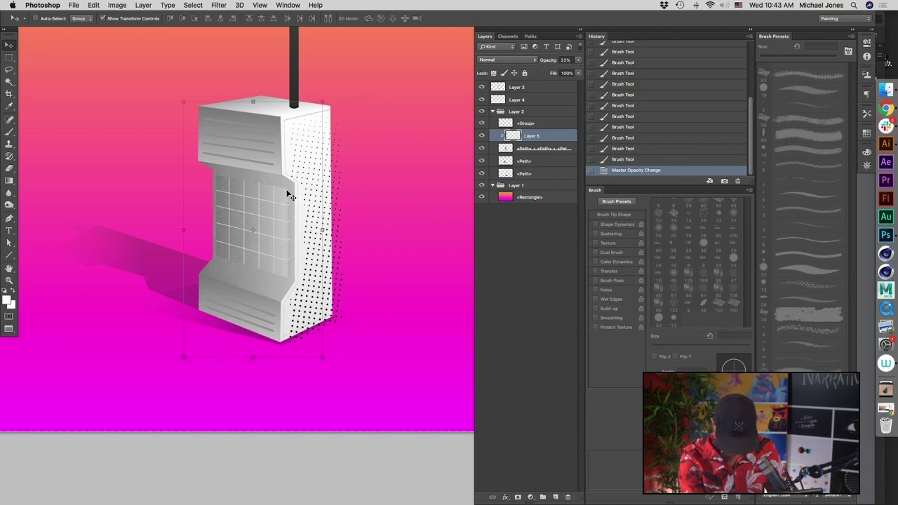
- Lasso the keypad grid area, clear the stipple texture inside it, and remove the selection
key("l")
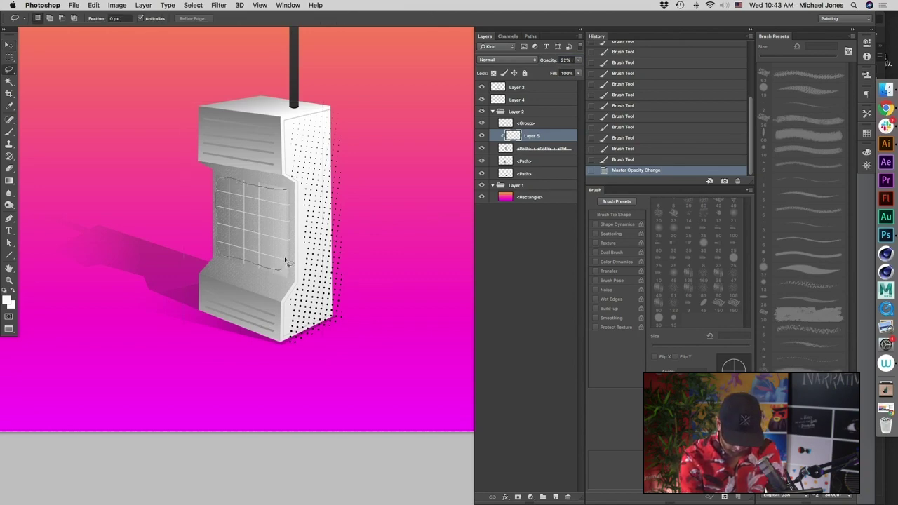
left_click_drag(285, 194, 284, 188)
key("BackSpace")
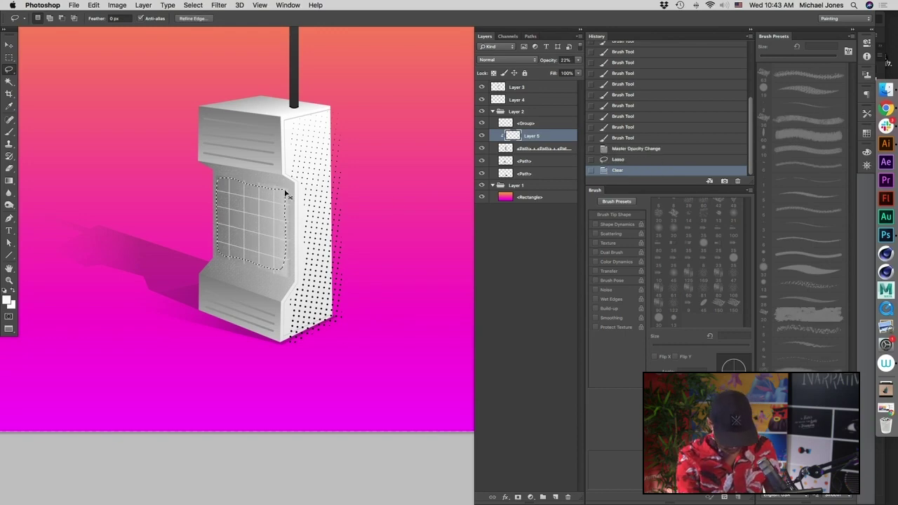
key("super+d")
key("v")
left_click(506, 299)
- Identify the path layer holding the long cast shadow, add a new layer above it and clip it to that path
key("super+minus")
key("super+minus")
key("super+plus")
key("super+plus")
left_click_drag(306, 354, 80, 205)
left_click_drag(390, 257, 381, 317)
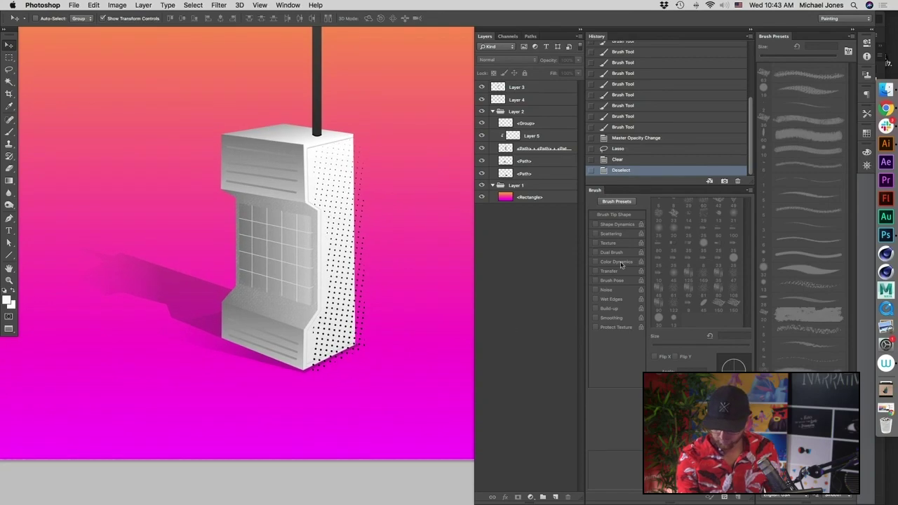
left_click(536, 174)
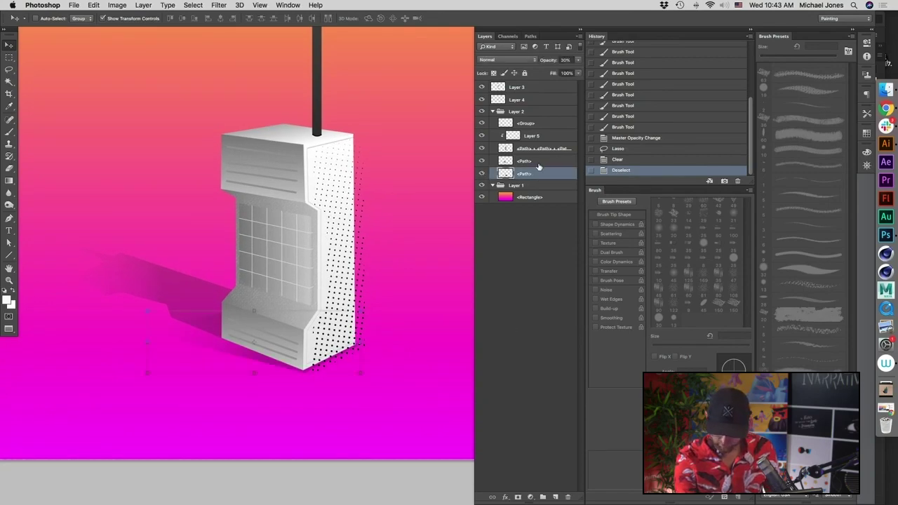
left_click(534, 162)
left_click(481, 162)
left_click(481, 162)
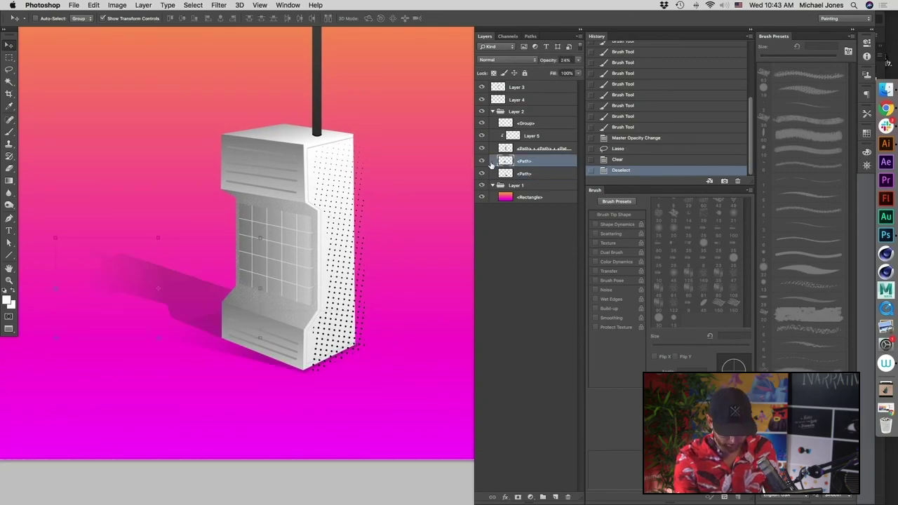
left_click(553, 496)
left_click(545, 167, "alt")
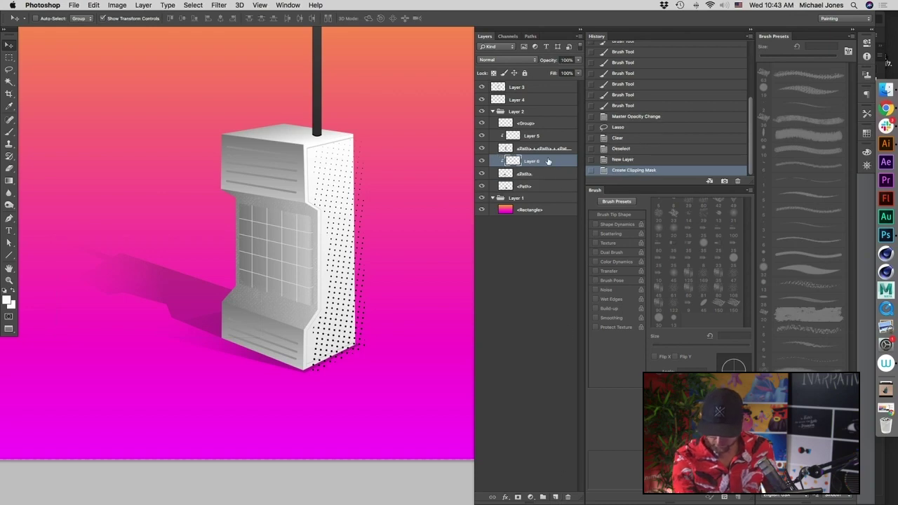
- Switch to the Brush tool and set the foreground colour to black (#000000)
key("b")
left_click(207, 323, "alt")
left_click(7, 300)
left_click_drag(558, 223, 491, 263)
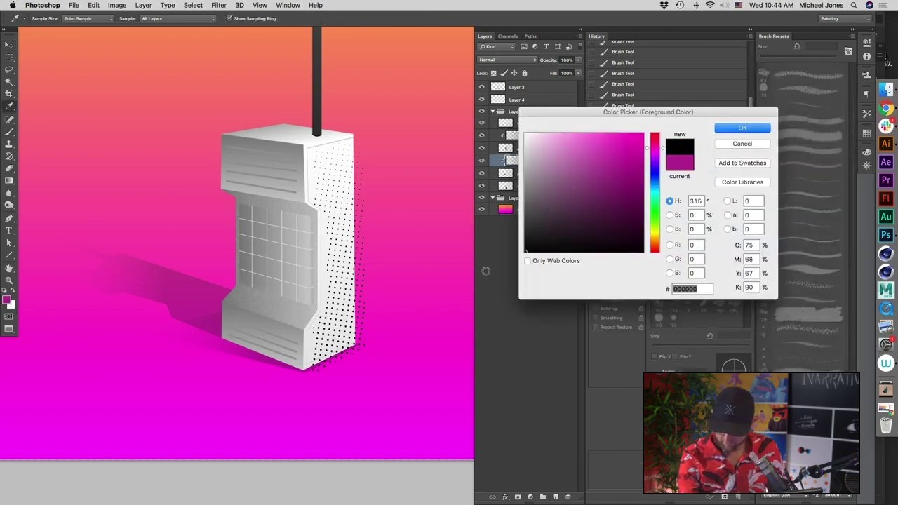
left_click(733, 131)
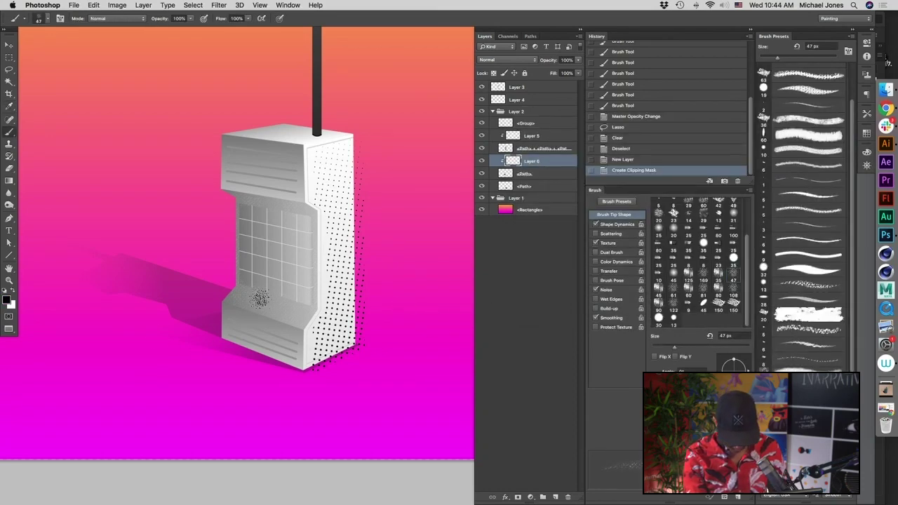
- Stipple black texture onto the long cast shadow beside the phone's base on the clipped Layer 6
left_click_drag(118, 339, 266, 389)
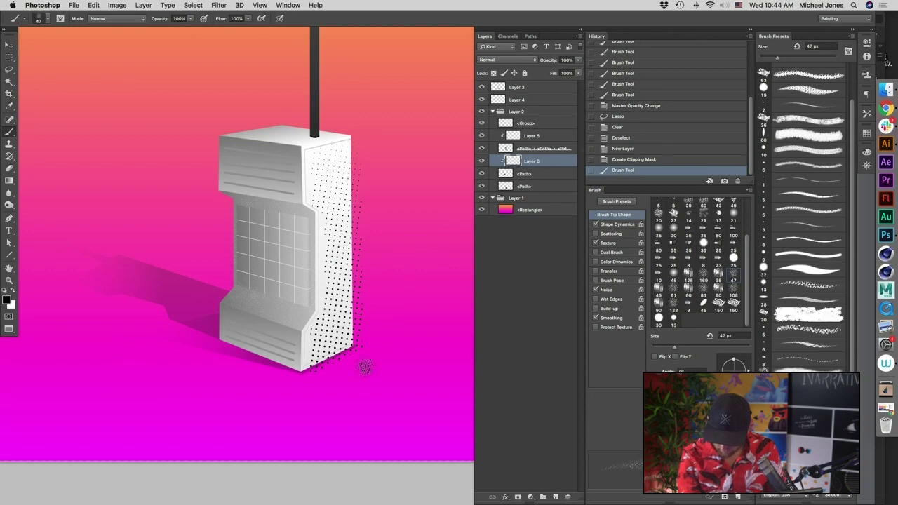
key("super+plus")
key("super+plus")
key("super+plus")
left_click_drag(172, 407, 557, 278)
left_click_drag(442, 263, 218, 372)
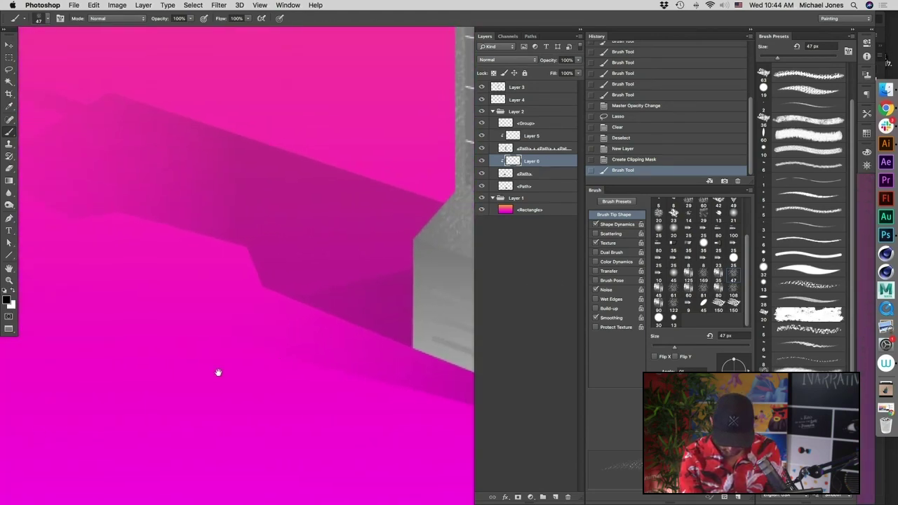
left_click_drag(392, 365, 282, 371)
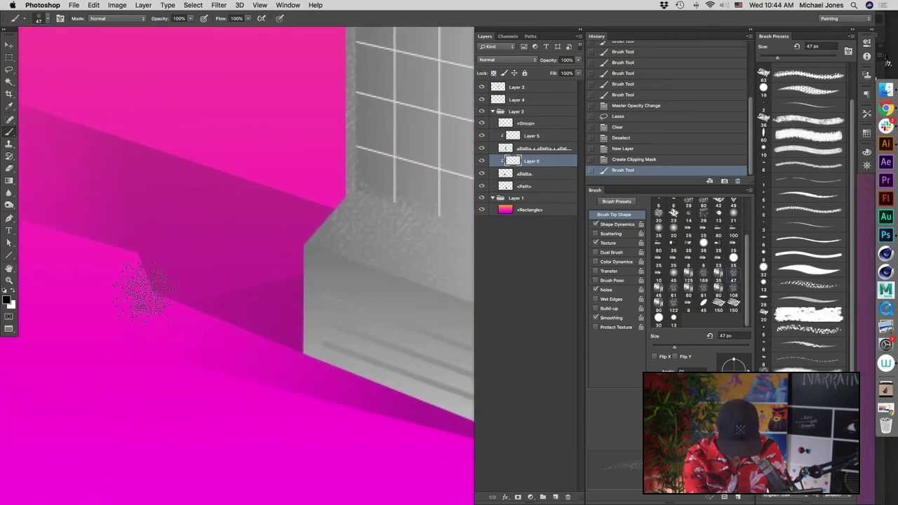
left_click_drag(276, 325, 286, 289)
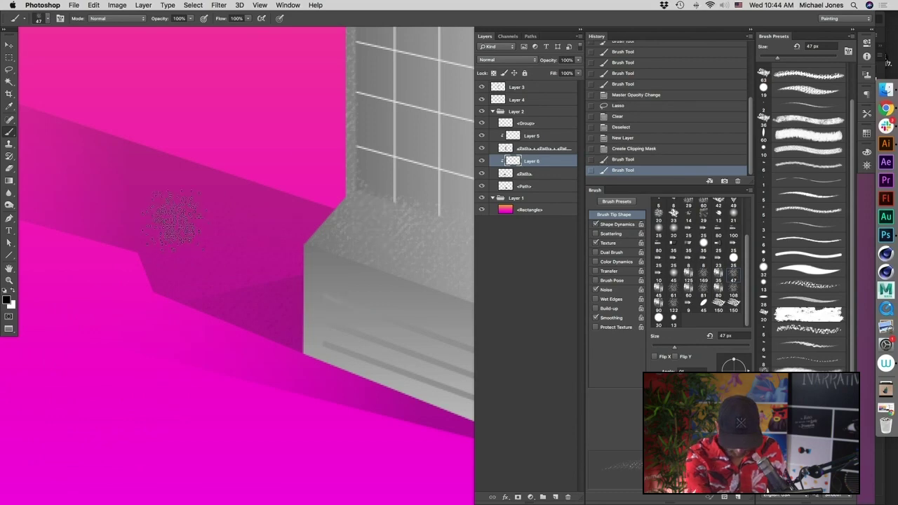
left_click_drag(266, 337, 313, 320)
left_click_drag(314, 181, 291, 259)
left_click_drag(299, 379, 304, 375)
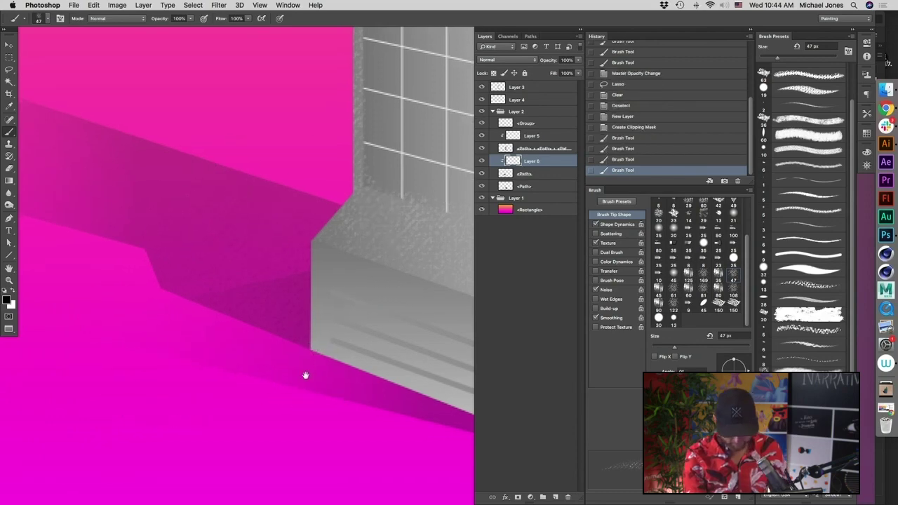
- Build up more black stipple in the cast shadow where it meets the edge of the phone
key("super+minus")
key("super+minus")
left_click_drag(338, 252, 351, 398)
key("super+plus")
key("super+plus")
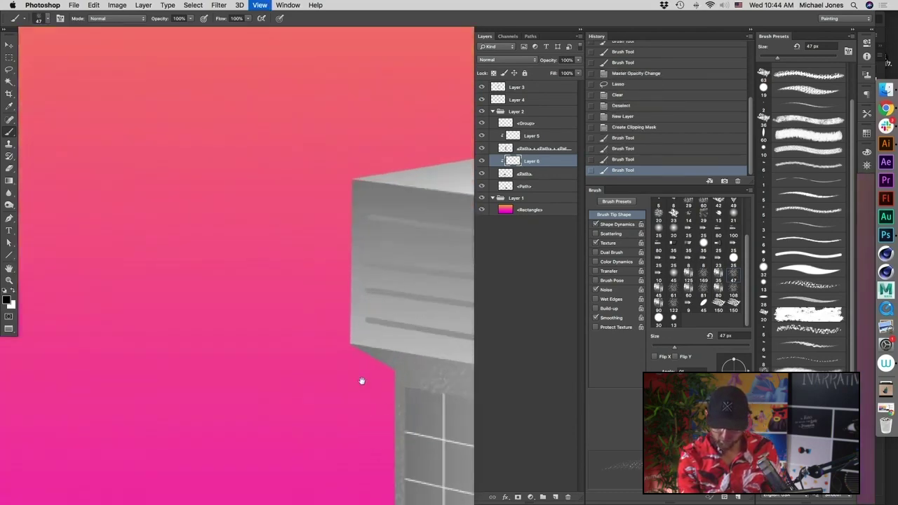
left_click_drag(384, 428, 311, 222)
left_click_drag(310, 421, 357, 240)
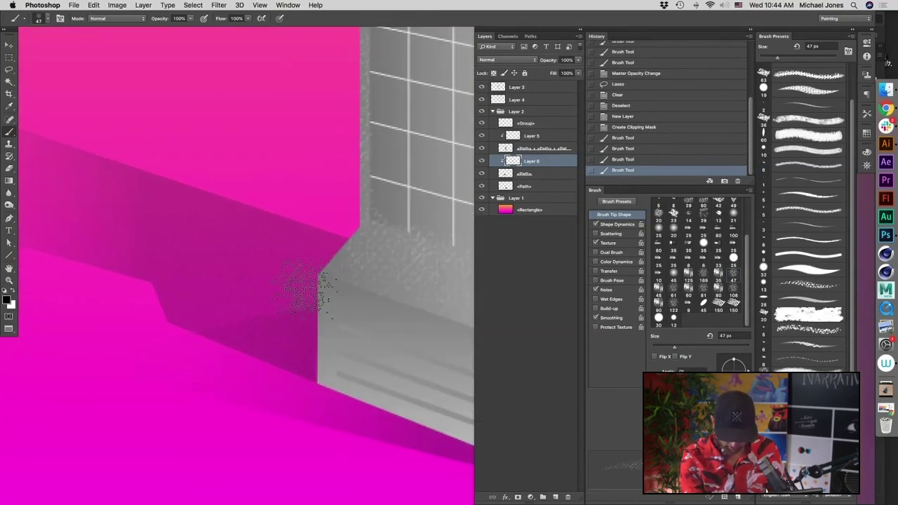
left_click_drag(324, 214, 340, 314)
left_click_drag(370, 438, 370, 425)
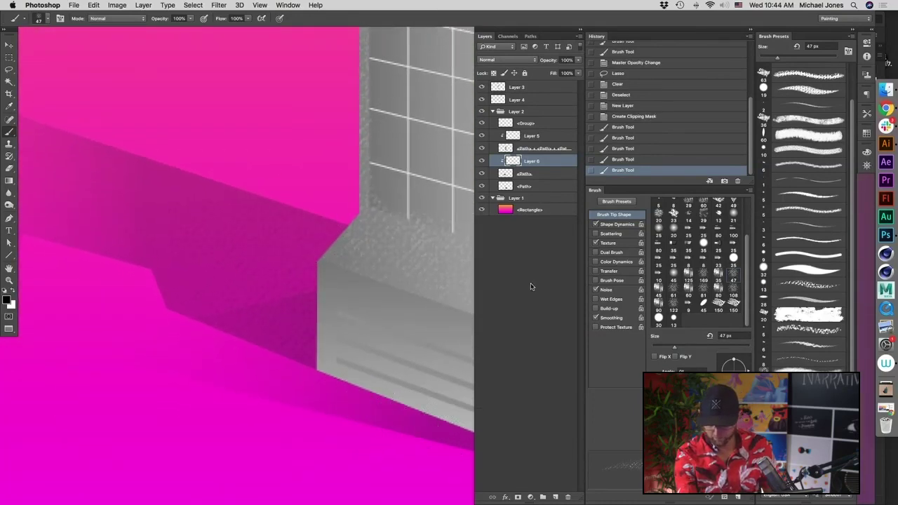
- Add a new layer above the lowest path layer in the Layer 2 group and clip it to that path
left_click(550, 182)
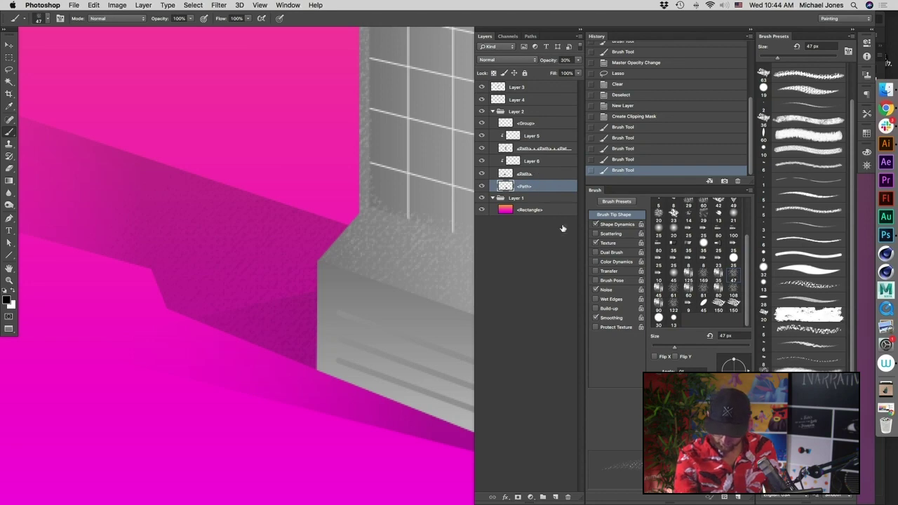
left_click(556, 495)
left_click(547, 189, "alt")
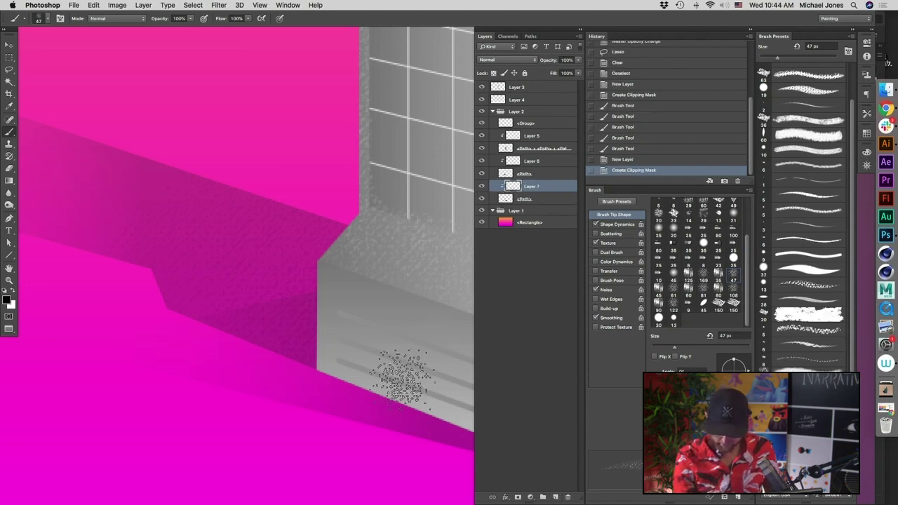
- Stipple black texture along the narrow shadow beneath the phone's base on the clipped Layer 7
scroll(427, 343, "right", 6)
scroll(428, 343, "down", 4)
left_click_drag(324, 342, 116, 224)
left_click_drag(340, 429, 271, 452)
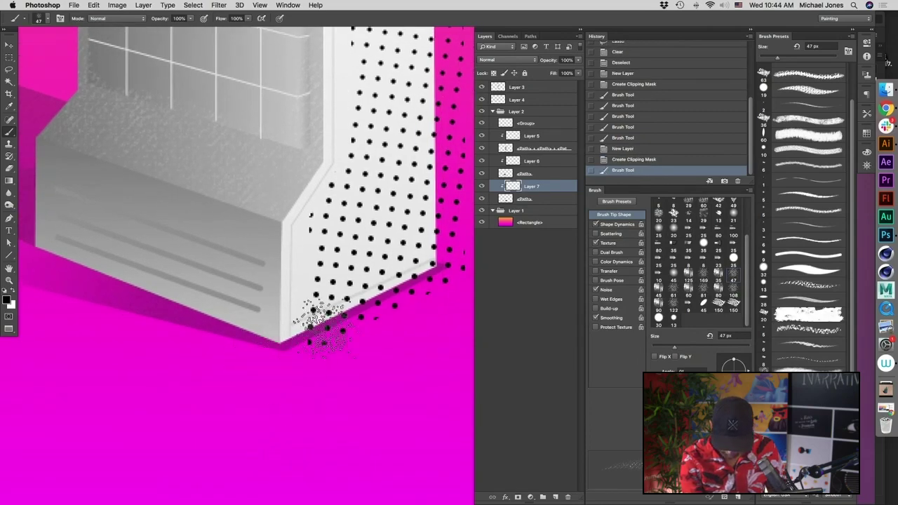
left_click_drag(66, 254, 150, 291)
left_click_drag(245, 407, 422, 404)
left_click_drag(367, 351, 189, 331)
left_click_drag(343, 390, 282, 404)
key("super+minus")
key("super+minus")
key("super+minus")
key("super+minus")
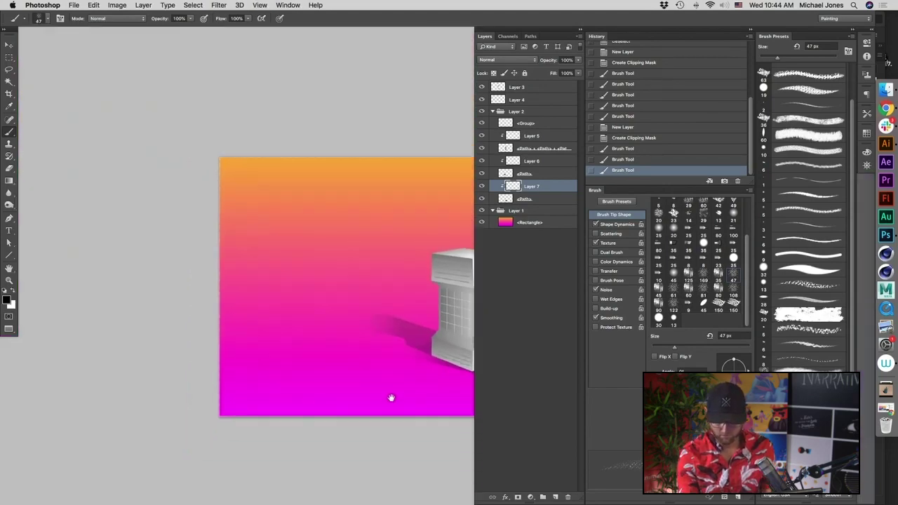
left_click_drag(391, 396, 205, 312)
key("super+plus")
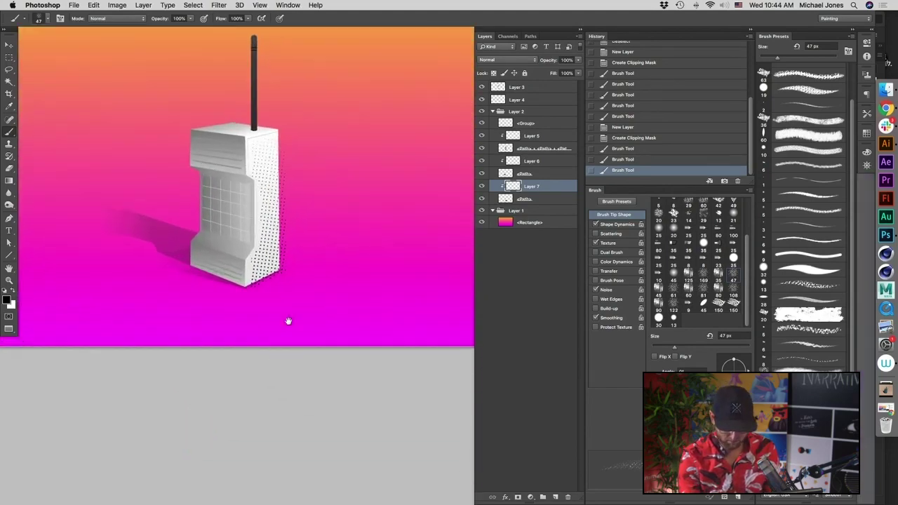
left_click_drag(290, 324, 351, 354)
- Find the layer holding the antenna by toggling layer visibility in the Layer 2 group, and select the clipped Layer 5 above it
key("v")
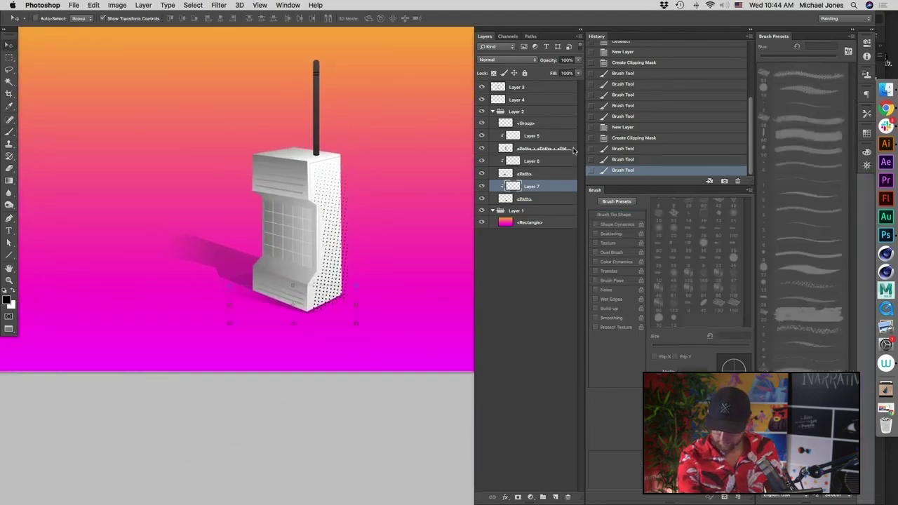
left_click(536, 124)
left_click(481, 123)
left_click(481, 123)
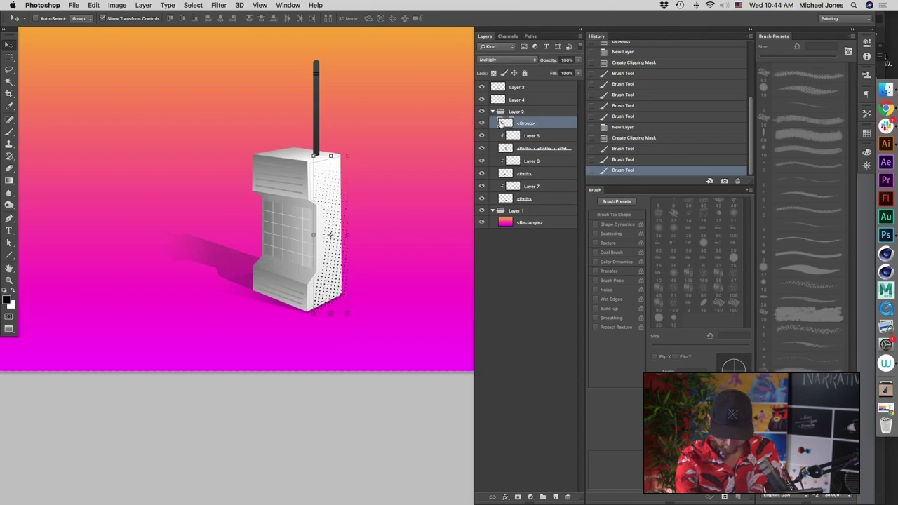
left_click(521, 99)
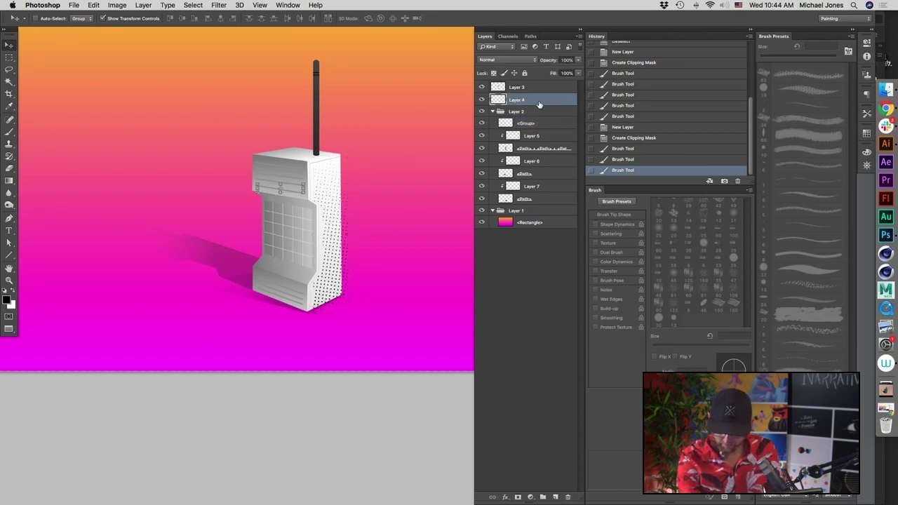
left_click(498, 214)
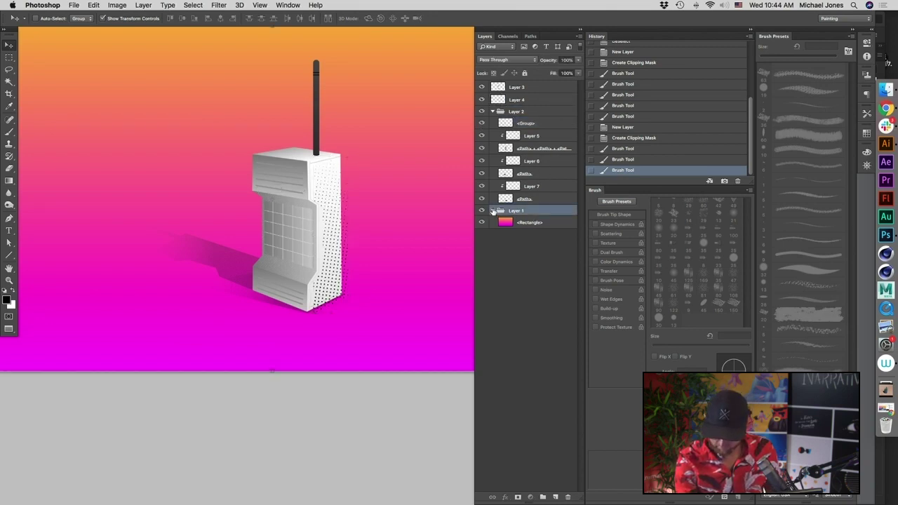
left_click(493, 210)
left_click(532, 160)
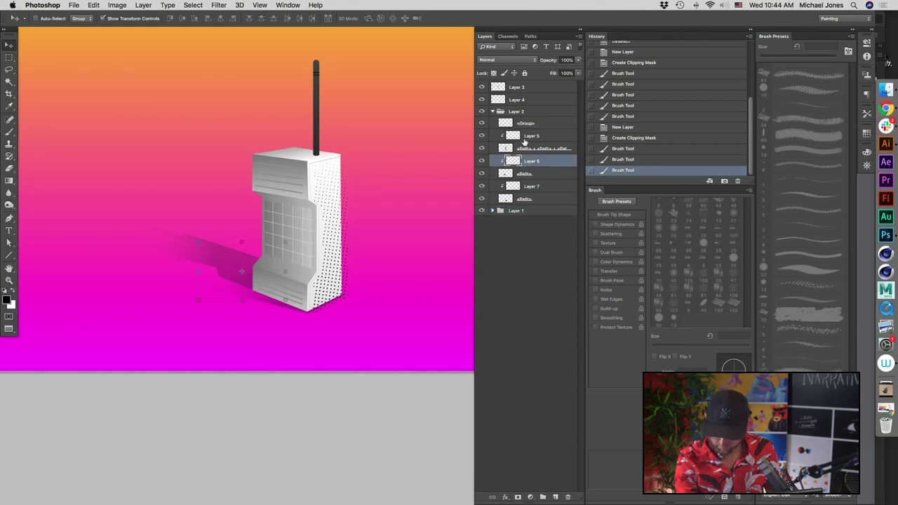
left_click(533, 148)
left_click(482, 149)
left_click(482, 149)
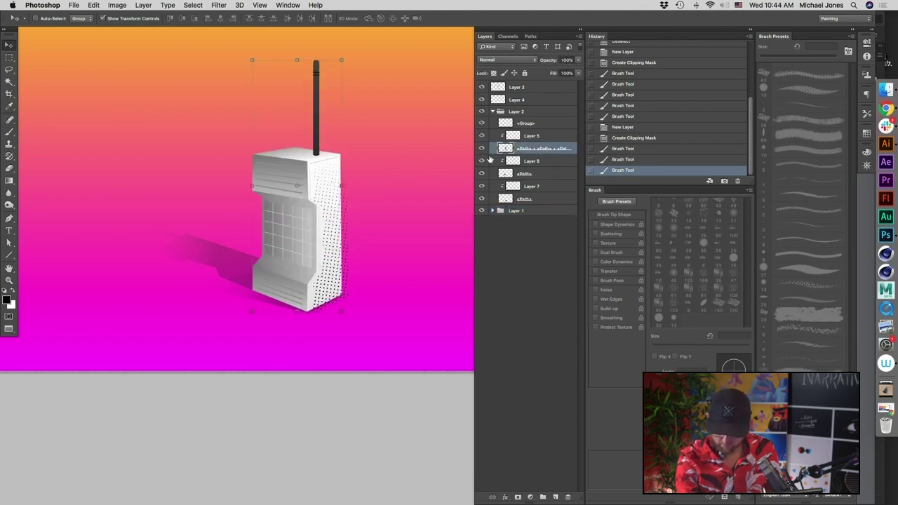
left_click(533, 136)
- Sample the antenna's dark grey (#3a3a3a) as the foreground colour
key("super+equal")
key("super+equal")
key("super+equal")
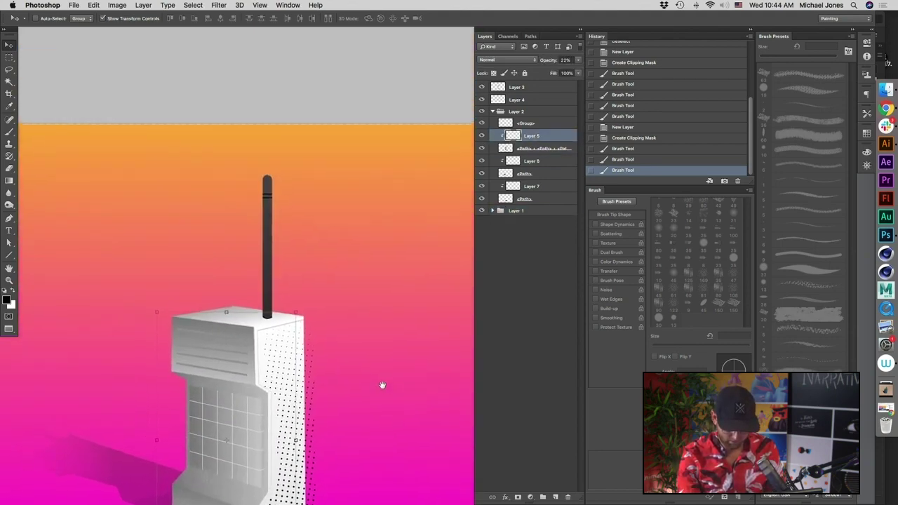
key("i")
left_click(106, 283)
key("v")
left_click_drag(228, 349, 377, 281)
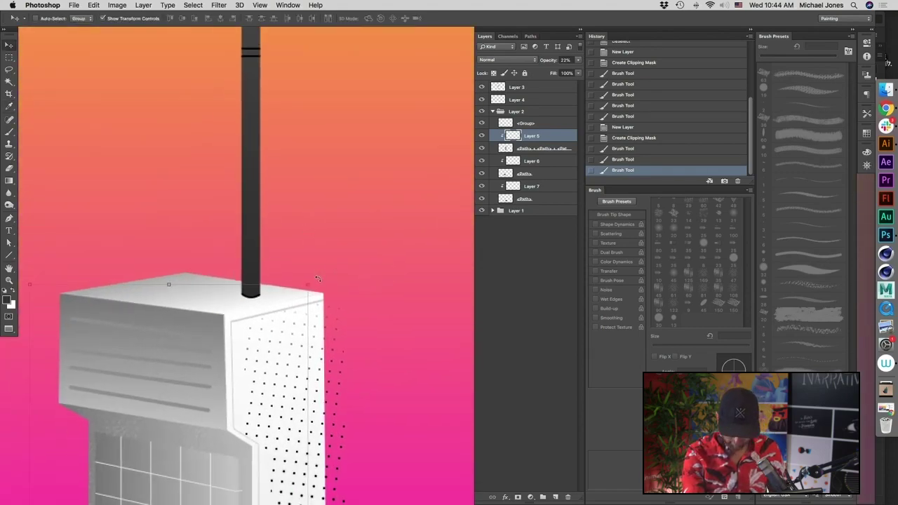
- Brush the sampled grey texture along the full length of the antenna on Layer 5
key("b")
left_click_drag(257, 172, 257, 97)
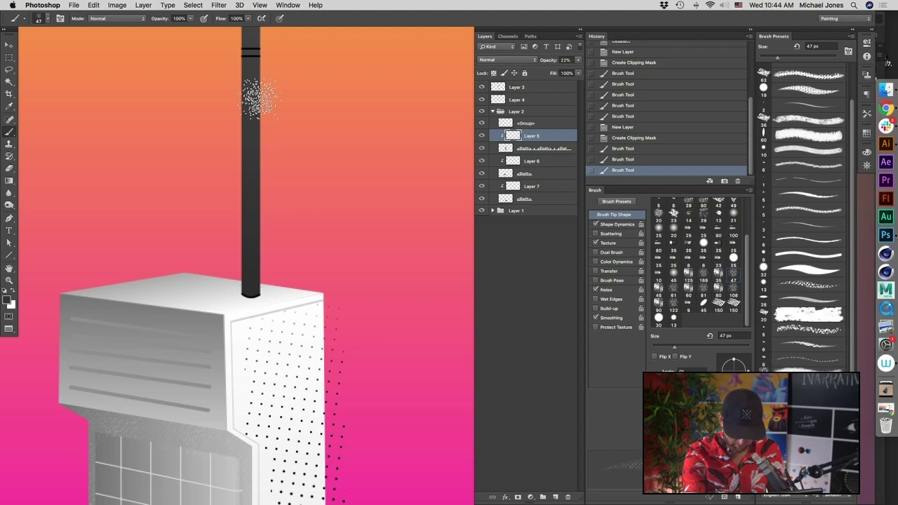
left_click_drag(335, 237, 332, 240)
left_click_drag(247, 284, 250, 98)
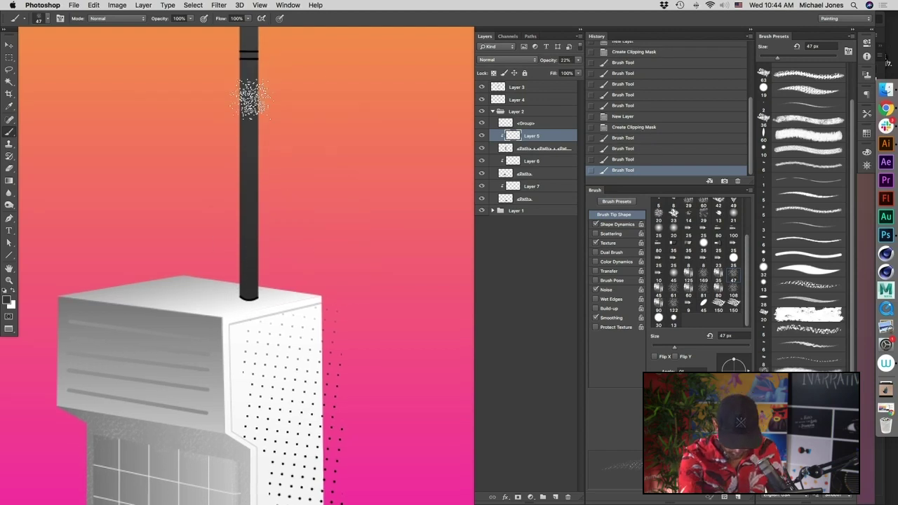
left_click_drag(342, 246, 348, 278)
key("super+plus")
key("super+plus")
left_click_drag(168, 199, 394, 304)
left_click_drag(285, 376, 286, 48)
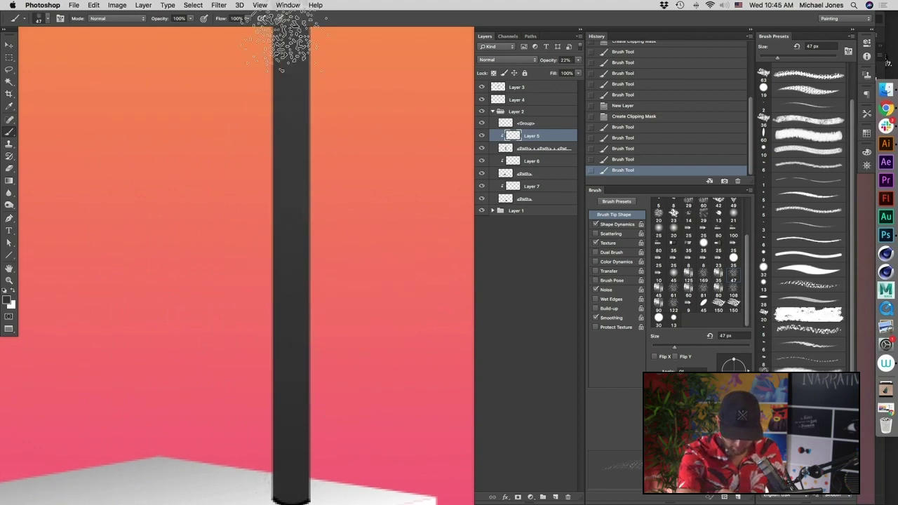
left_click_drag(371, 282, 347, 428)
mouse_move(269, 148)
left_mouse_down()
mouse_move(287, 249)
mouse_move(275, 214)
left_mouse_up()
left_click_drag(365, 387, 368, 350)
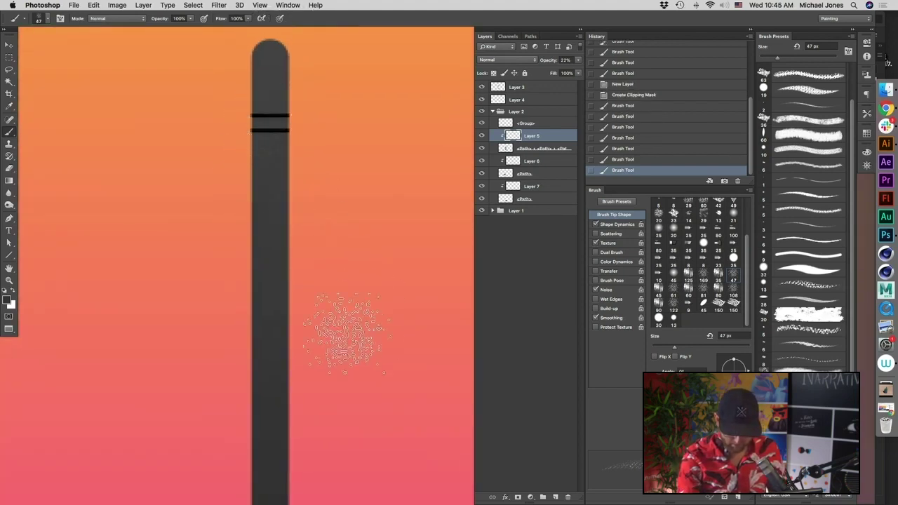
left_click_drag(341, 311, 356, 309)
- Darken the foreground grey and stipple it down the antenna to where it meets the phone's top
left_click(8, 300)
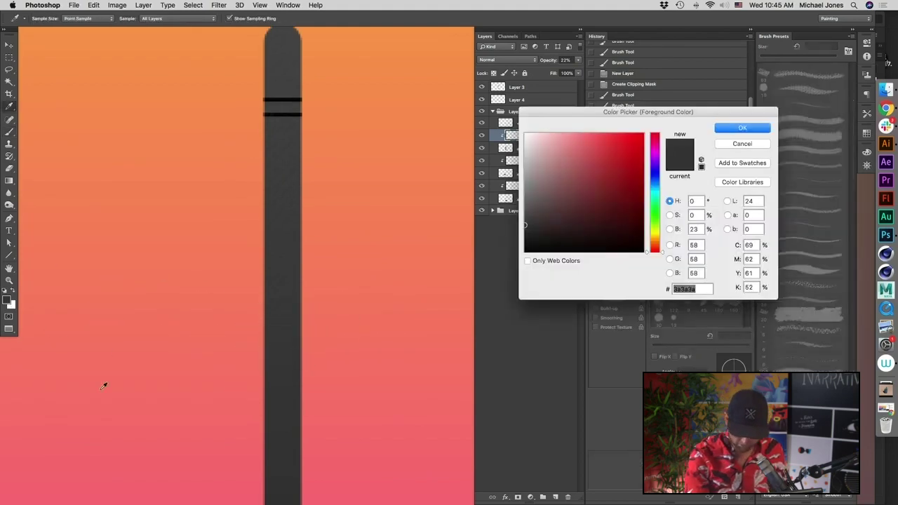
left_click(526, 236)
left_click(742, 128)
left_click_drag(337, 394, 377, 203)
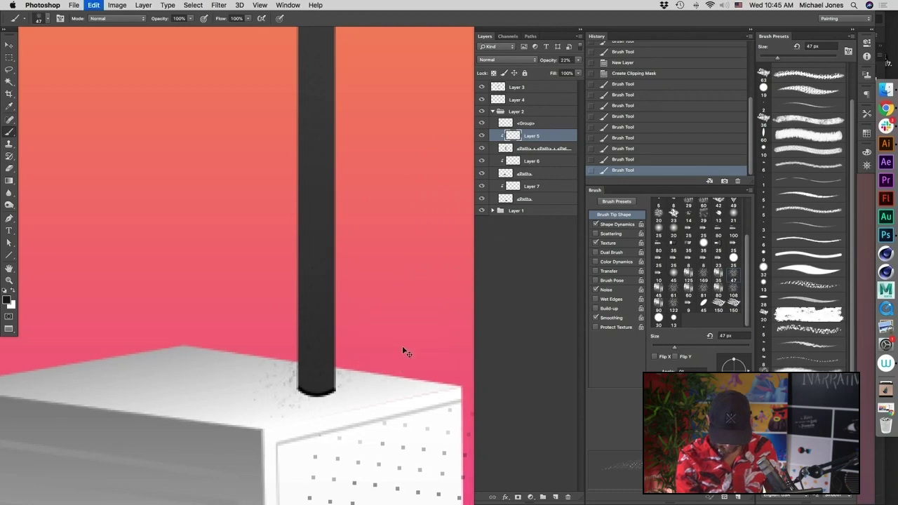
mouse_move(335, 263)
left_mouse_down()
mouse_move(323, 382)
mouse_move(351, 351)
mouse_move(326, 377)
left_mouse_up()
mouse_move(325, 190)
left_mouse_down()
mouse_move(338, 303)
mouse_move(324, 373)
left_mouse_up()
mouse_move(318, 154)
left_mouse_down()
mouse_move(335, 296)
mouse_move(324, 371)
mouse_move(322, 280)
left_mouse_up()
left_click_drag(399, 371, 386, 356)
- Erase the stray stipple on the phone's top face around the antenna's base
key("e")
left_click_drag(278, 371, 259, 369)
left_click_drag(339, 378, 279, 342)
mouse_move(297, 377)
left_mouse_down()
mouse_move(360, 342)
mouse_move(324, 359)
left_mouse_up()
- Reduce the brush size to 20 px and build up dark stipple along the antenna
key("b")
key("bracketleft")
key("bracketleft")
key("bracketleft")
key("bracketleft")
key("bracketleft")
key("bracketleft")
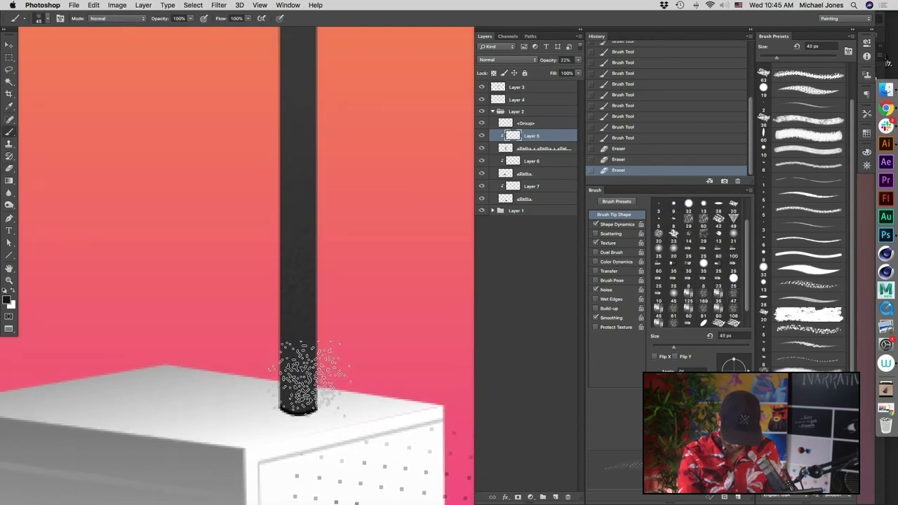
mouse_move(297, 398)
left_mouse_down()
mouse_move(293, 352)
mouse_move(306, 241)
mouse_move(308, 249)
left_mouse_up()
left_click_drag(382, 313, 379, 397)
left_click_drag(343, 234, 345, 313)
mouse_move(313, 273)
left_mouse_down()
mouse_move(296, 195)
mouse_move(280, 231)
left_mouse_up()
left_click_drag(362, 384, 364, 353)
- Examine the textured shading on the phone, antenna and cast shadow, both up close and in the whole composition
key("super+minus")
key("super+minus")
key("super+minus")
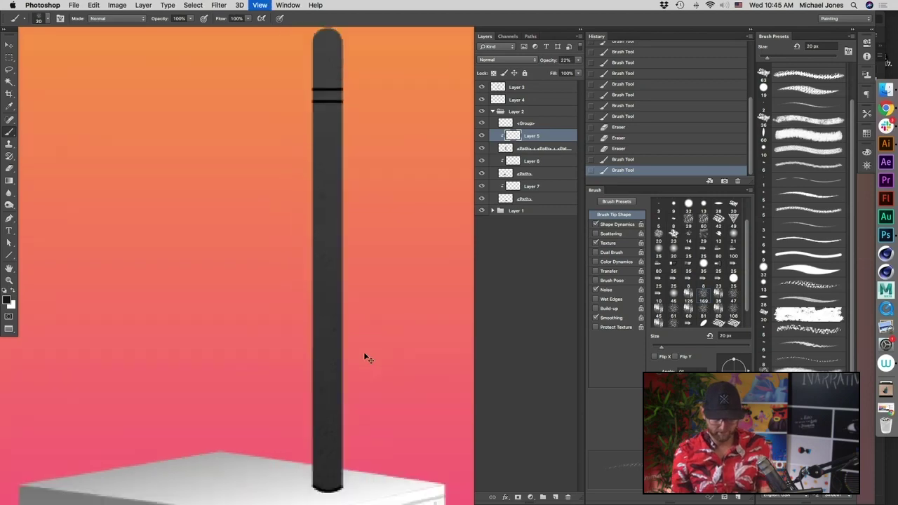
left_click_drag(396, 386, 332, 312)
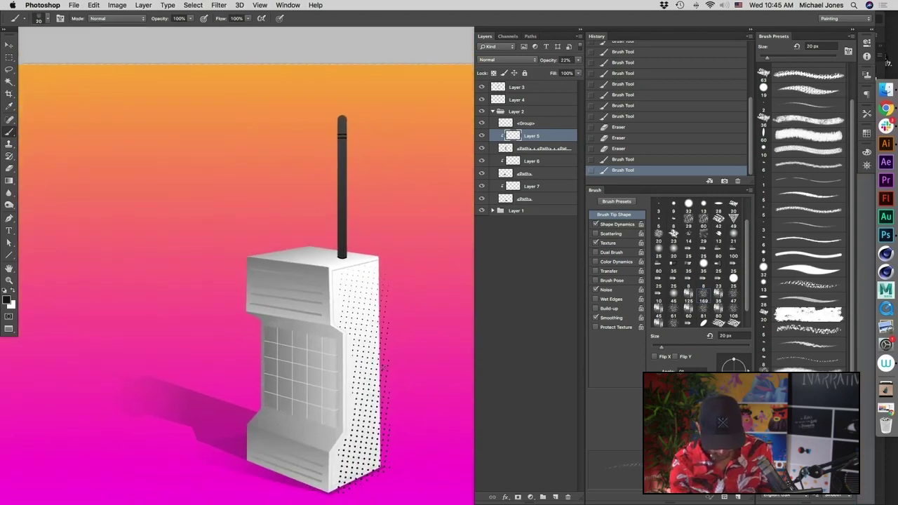
key("super+plus")
key("super+plus")
left_click_drag(380, 425, 400, 290)
key("super+minus")
key("super+minus")
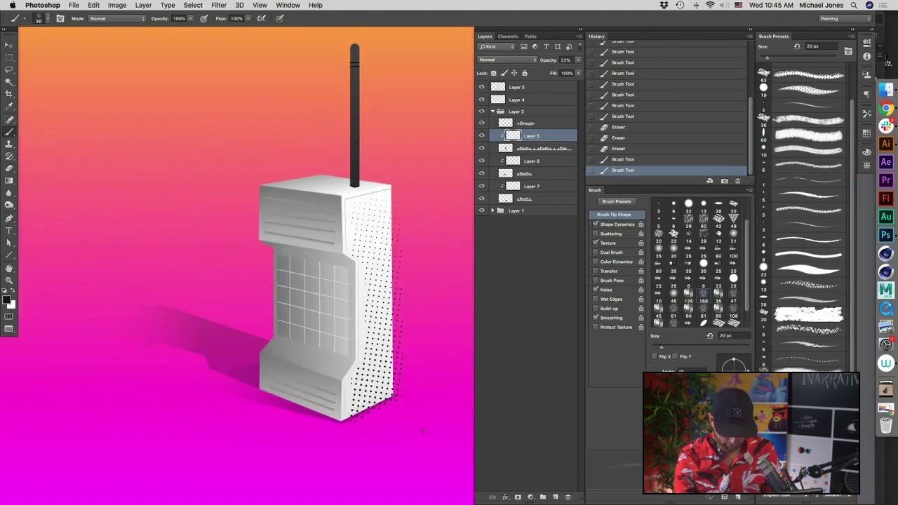
left_click_drag(425, 428, 399, 391)
key("v")
key("super+minus")
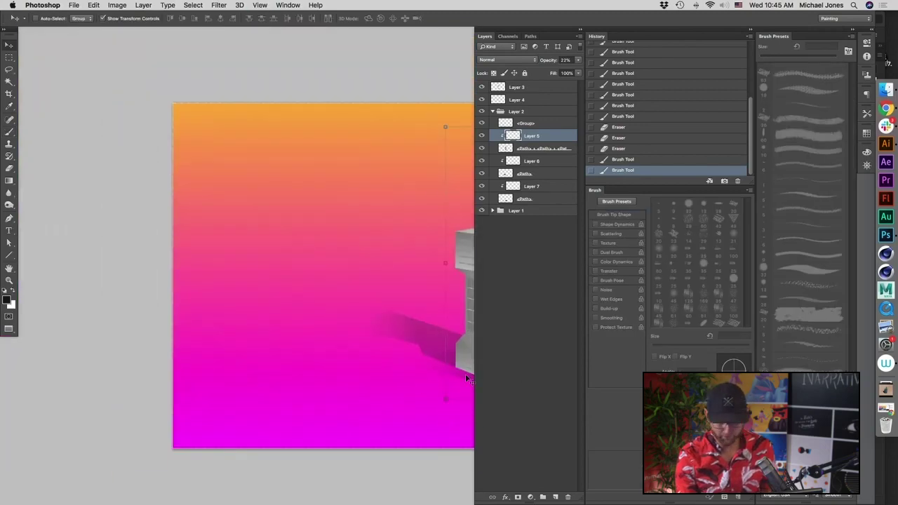
left_click(543, 379)
left_click_drag(369, 431, 191, 399)
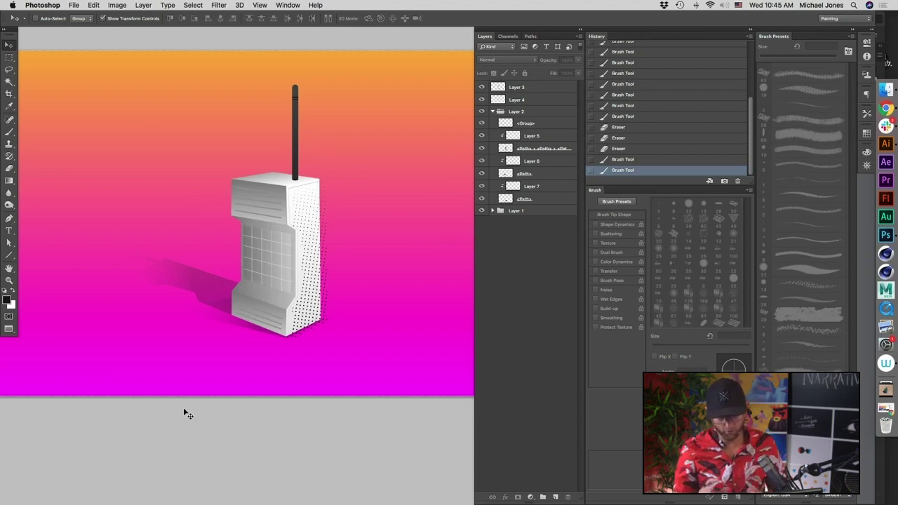
key("super+minus")
left_click_drag(362, 373, 296, 326)
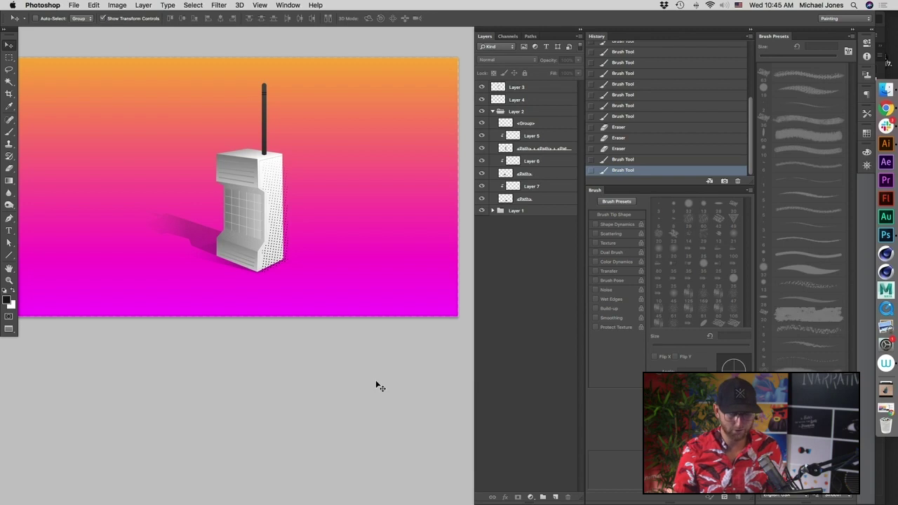
key("super+plus")
left_click_drag(316, 351, 357, 295)
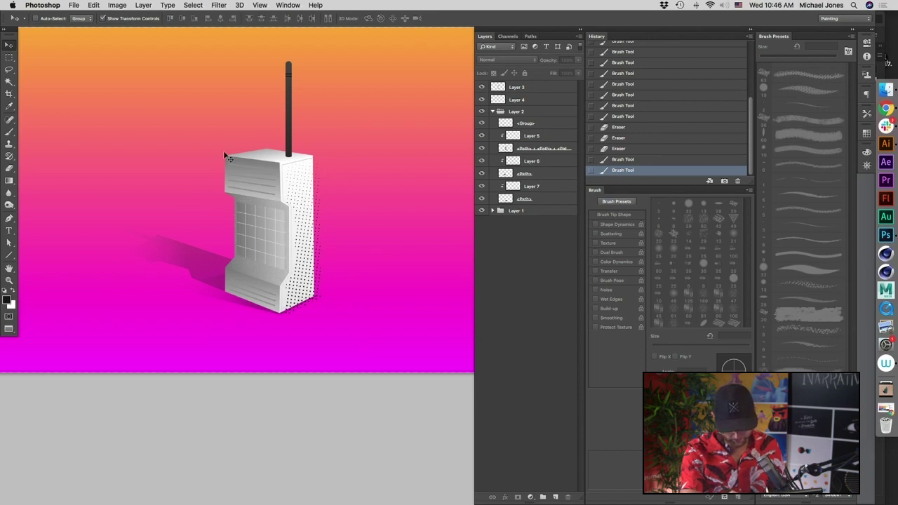
left_click_drag(379, 409, 342, 395)
key("super+minus")
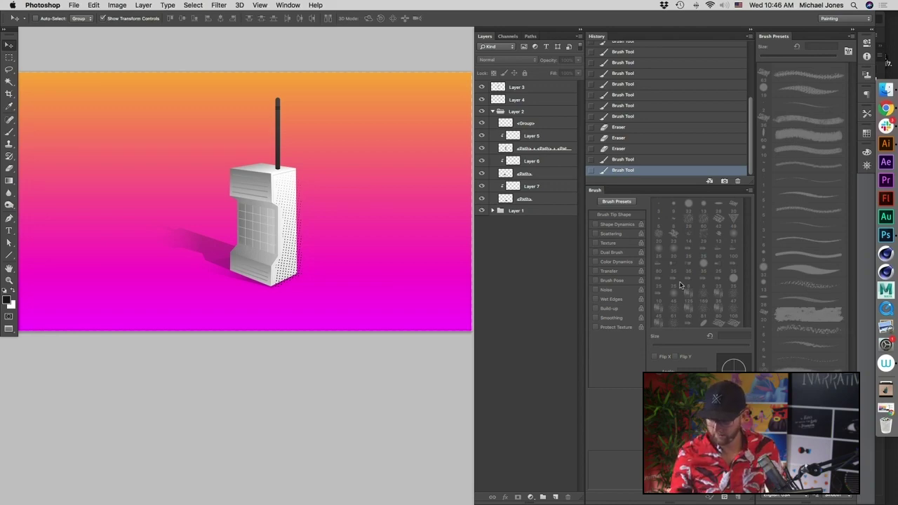
- Check the YouTube live chat in Chrome, switch to Illustrator and review the whole Phone_1.ai artboard
left_click(885, 108)
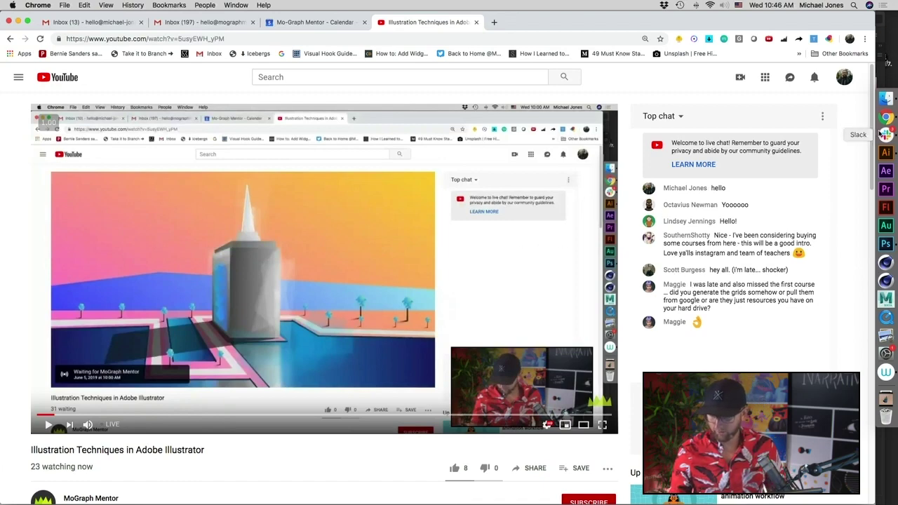
left_click(886, 152)
left_click_drag(400, 292, 360, 294)
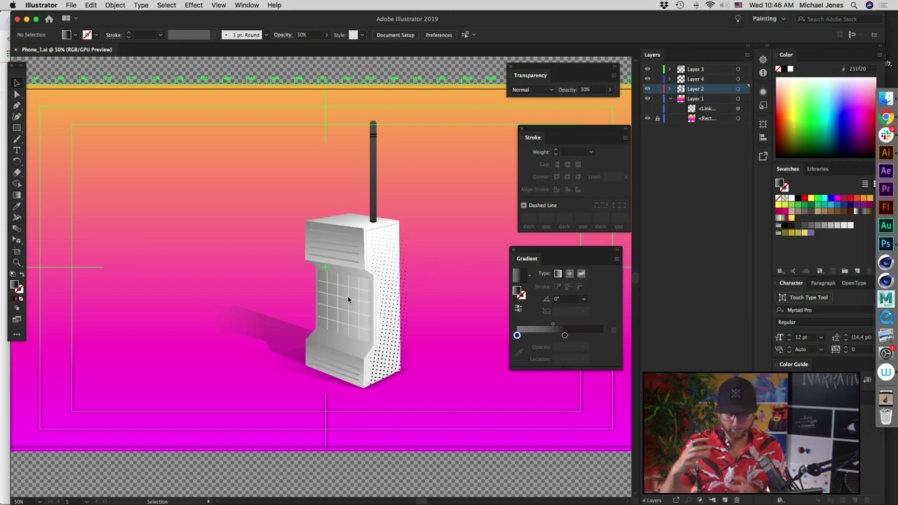
left_click_drag(267, 348, 284, 326)
key("super+minus")
left_click_drag(414, 418, 340, 353)
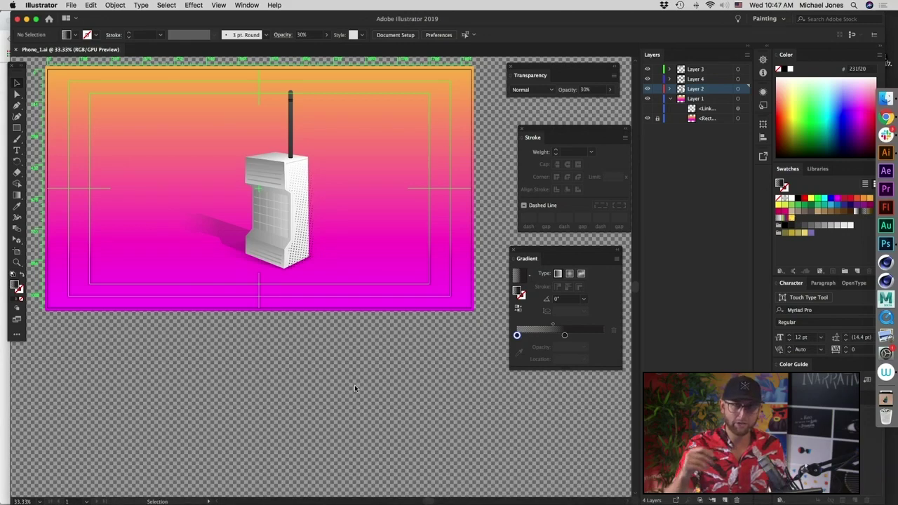
scroll(337, 253, "up", 2)
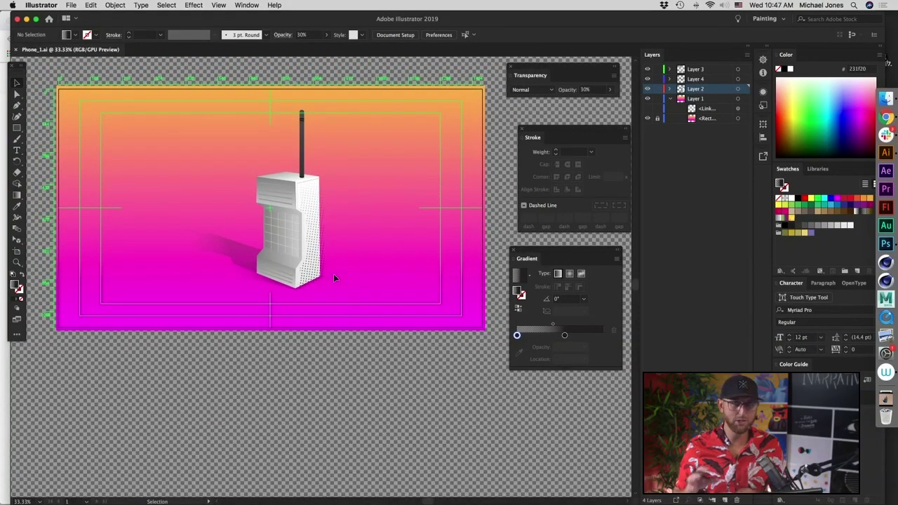
scroll(418, 226, "right", 1)
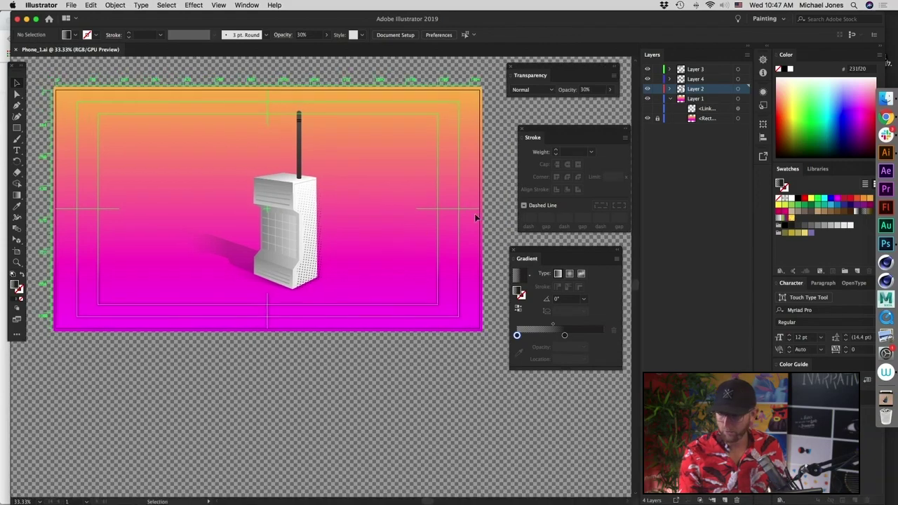
- Check the live chat in Chrome for new messages and minimise the browser to return to the phone artwork in Illustrator
left_click(887, 118)
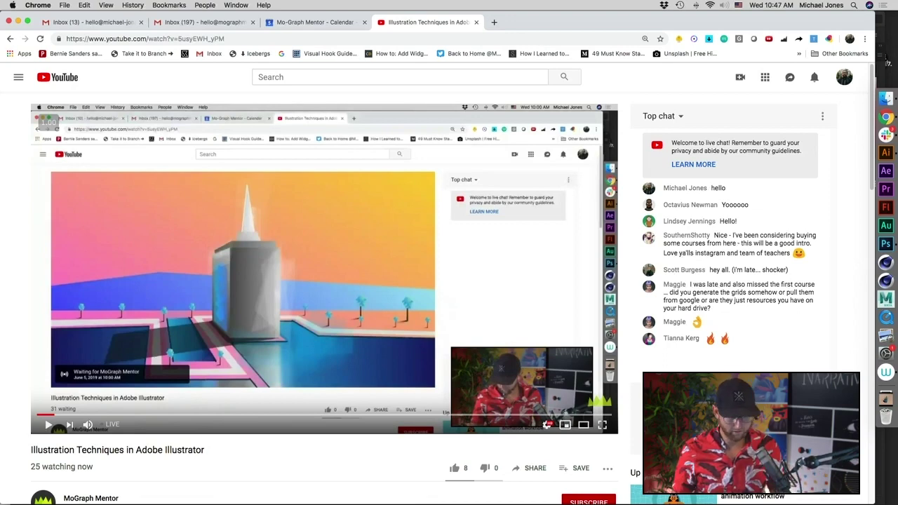
left_click(18, 22)
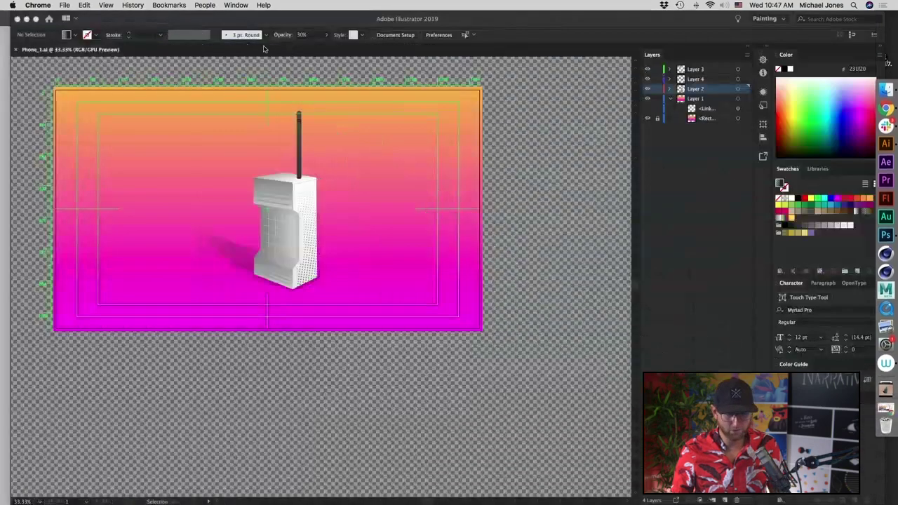
left_click(371, 68)
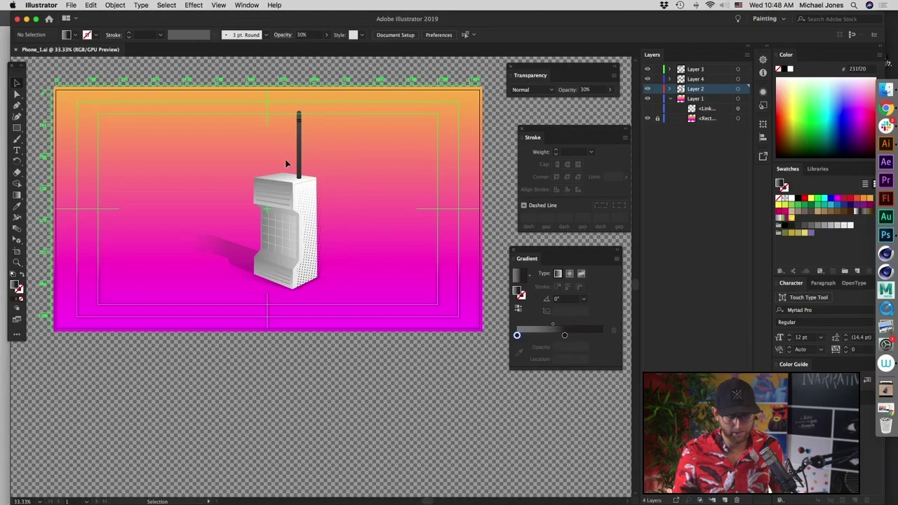
scroll(297, 163, "right", 2)
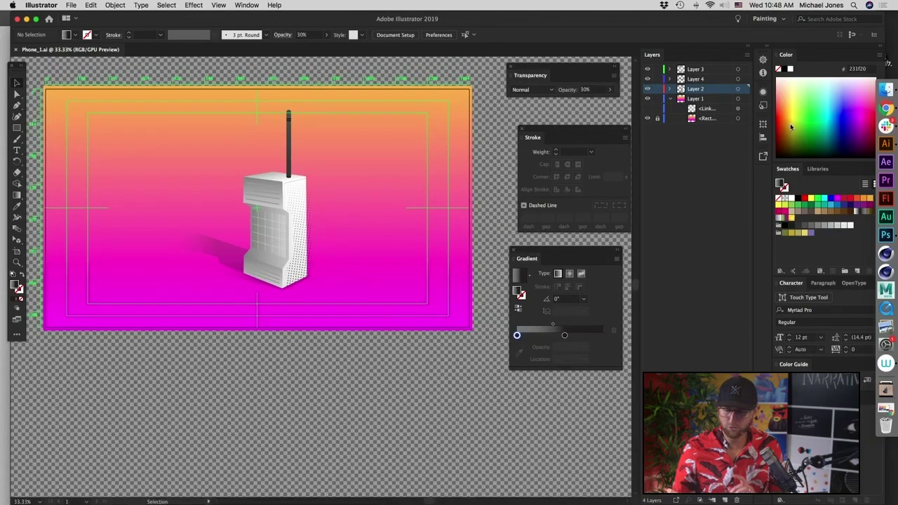
left_click(893, 109)
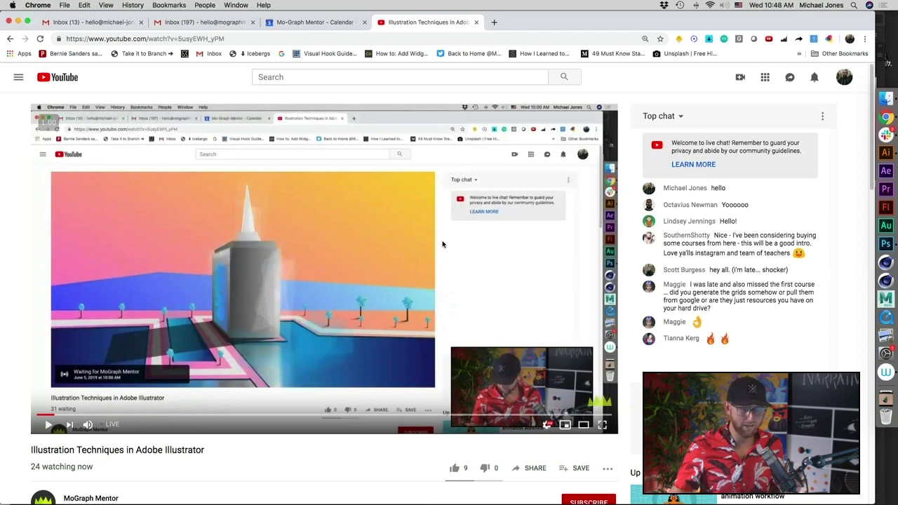
left_click(19, 22)
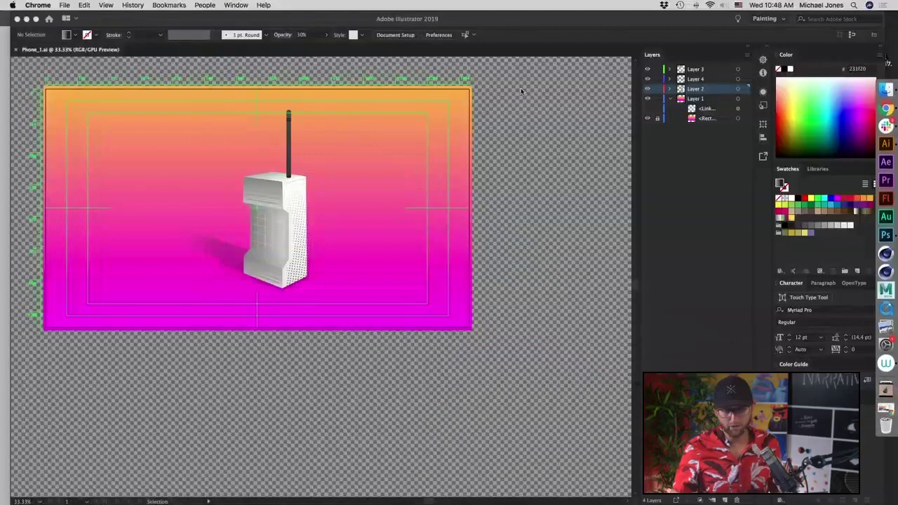